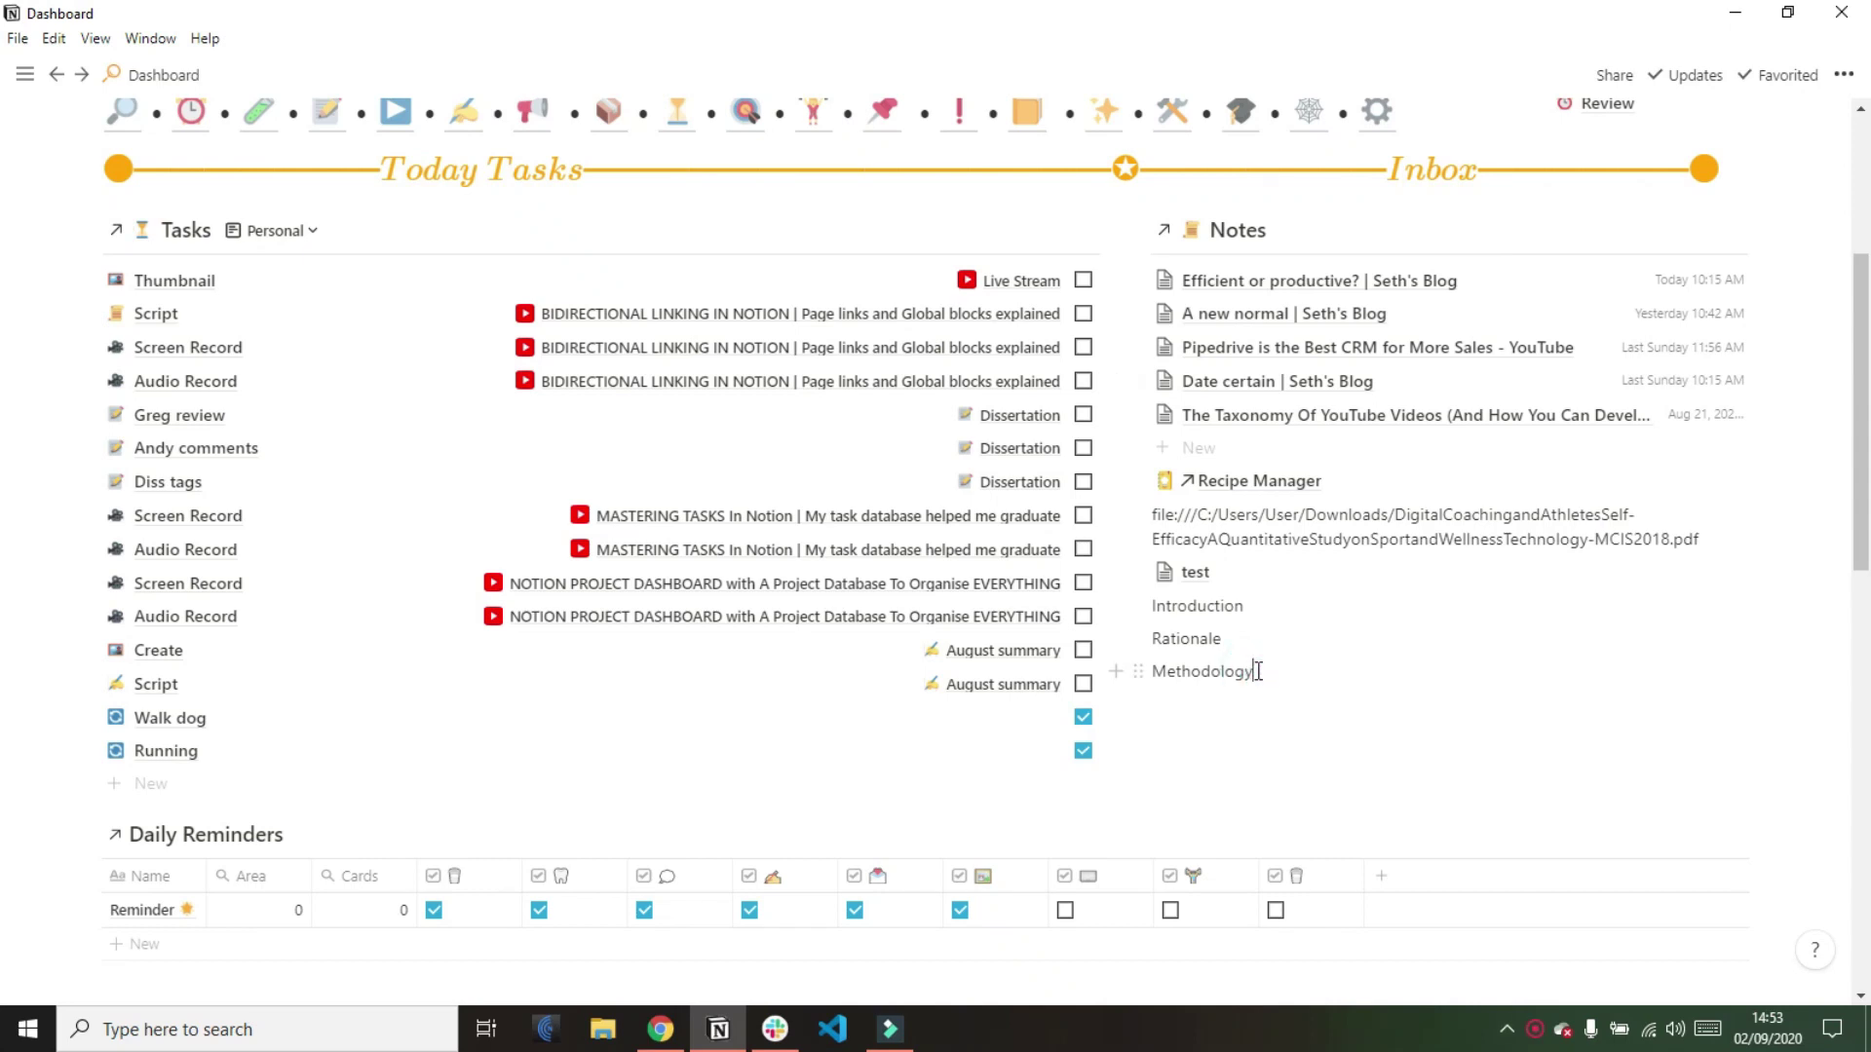
From the Review page's Areas list, open the Tasks area entry (Review Frequency 10)
scroll(1259, 677, up, 2)
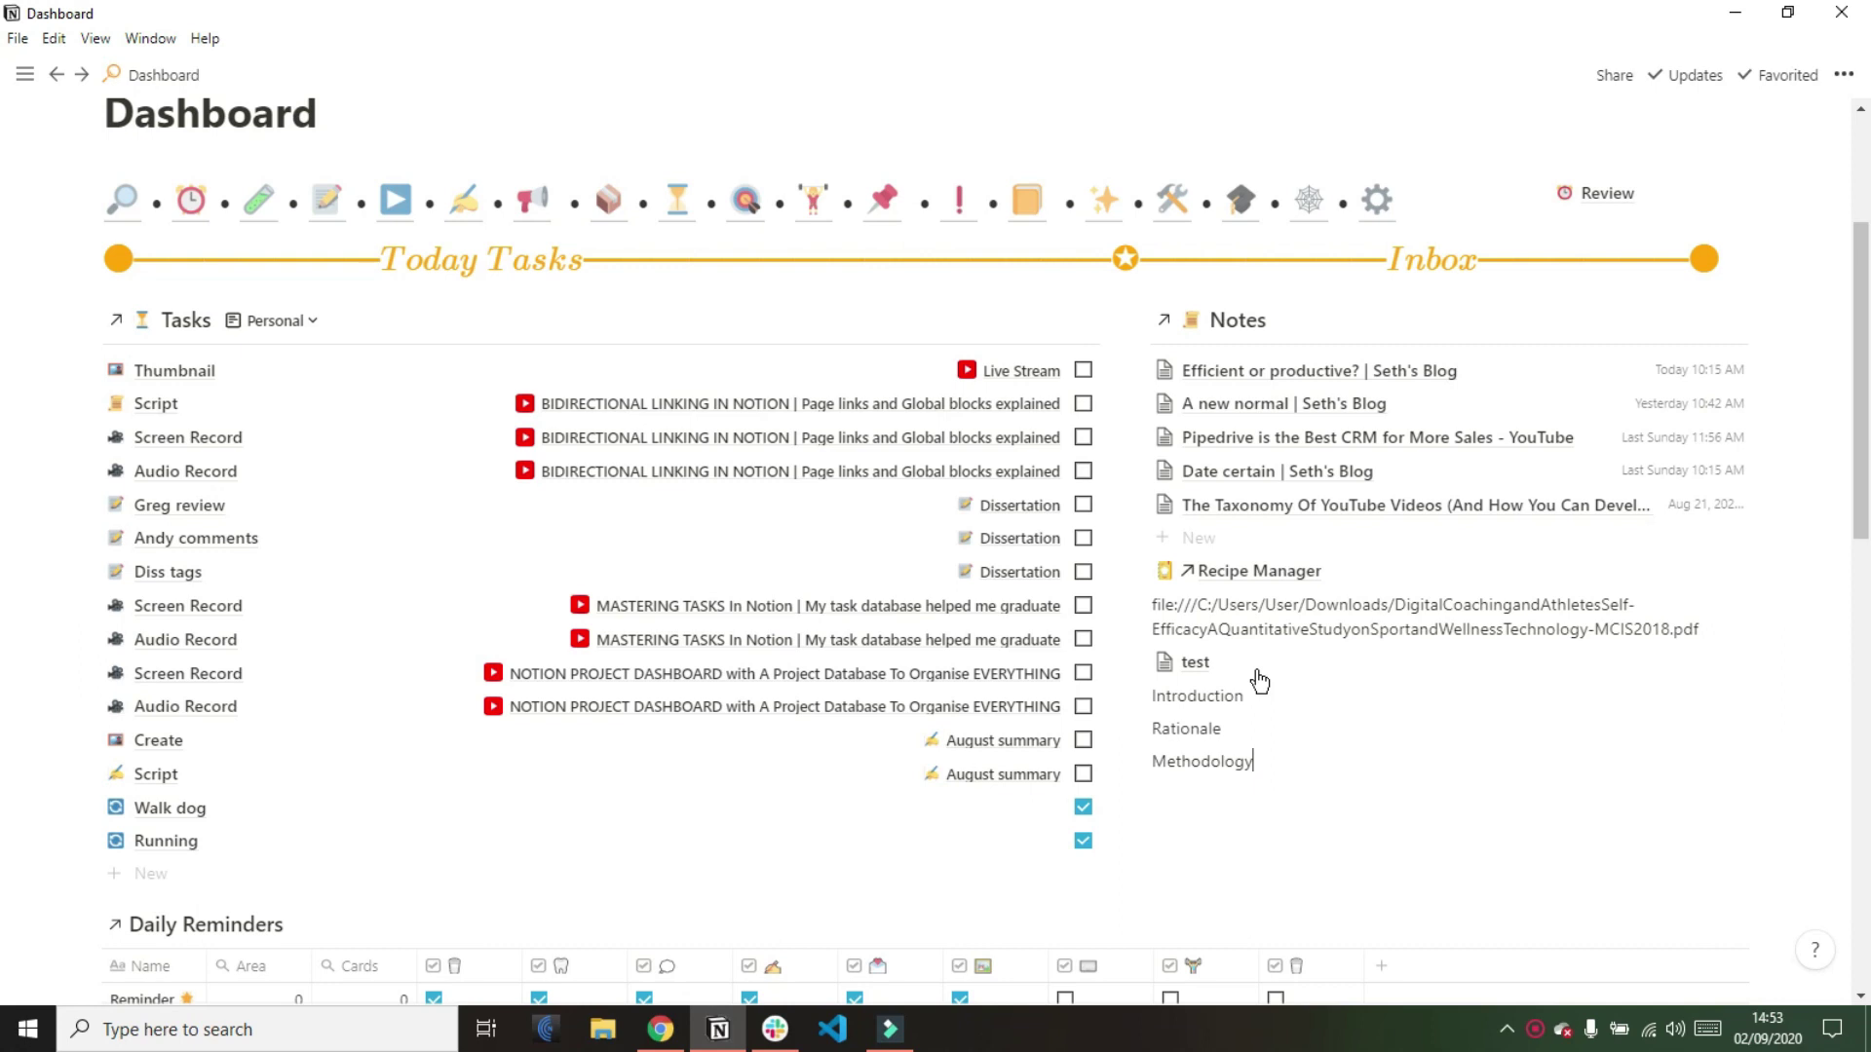
scroll(1259, 680, up, 3)
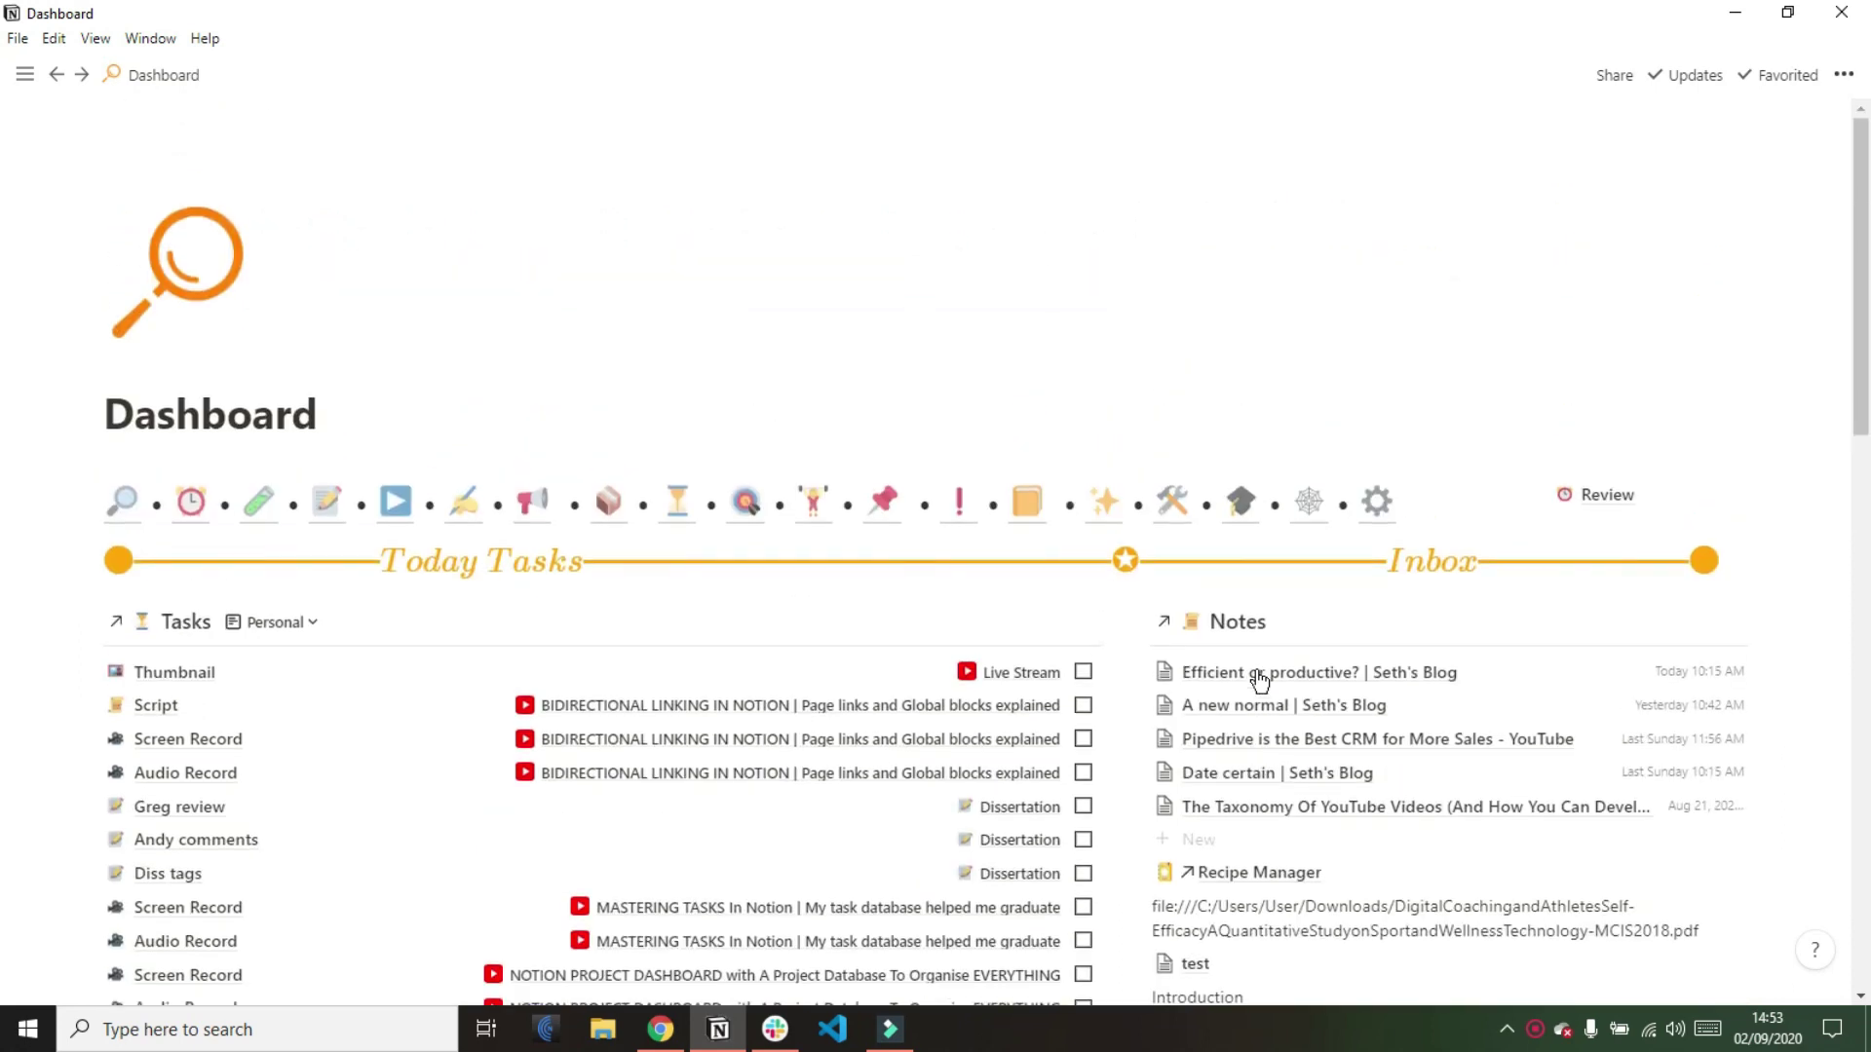
scroll(1259, 679, down, 1)
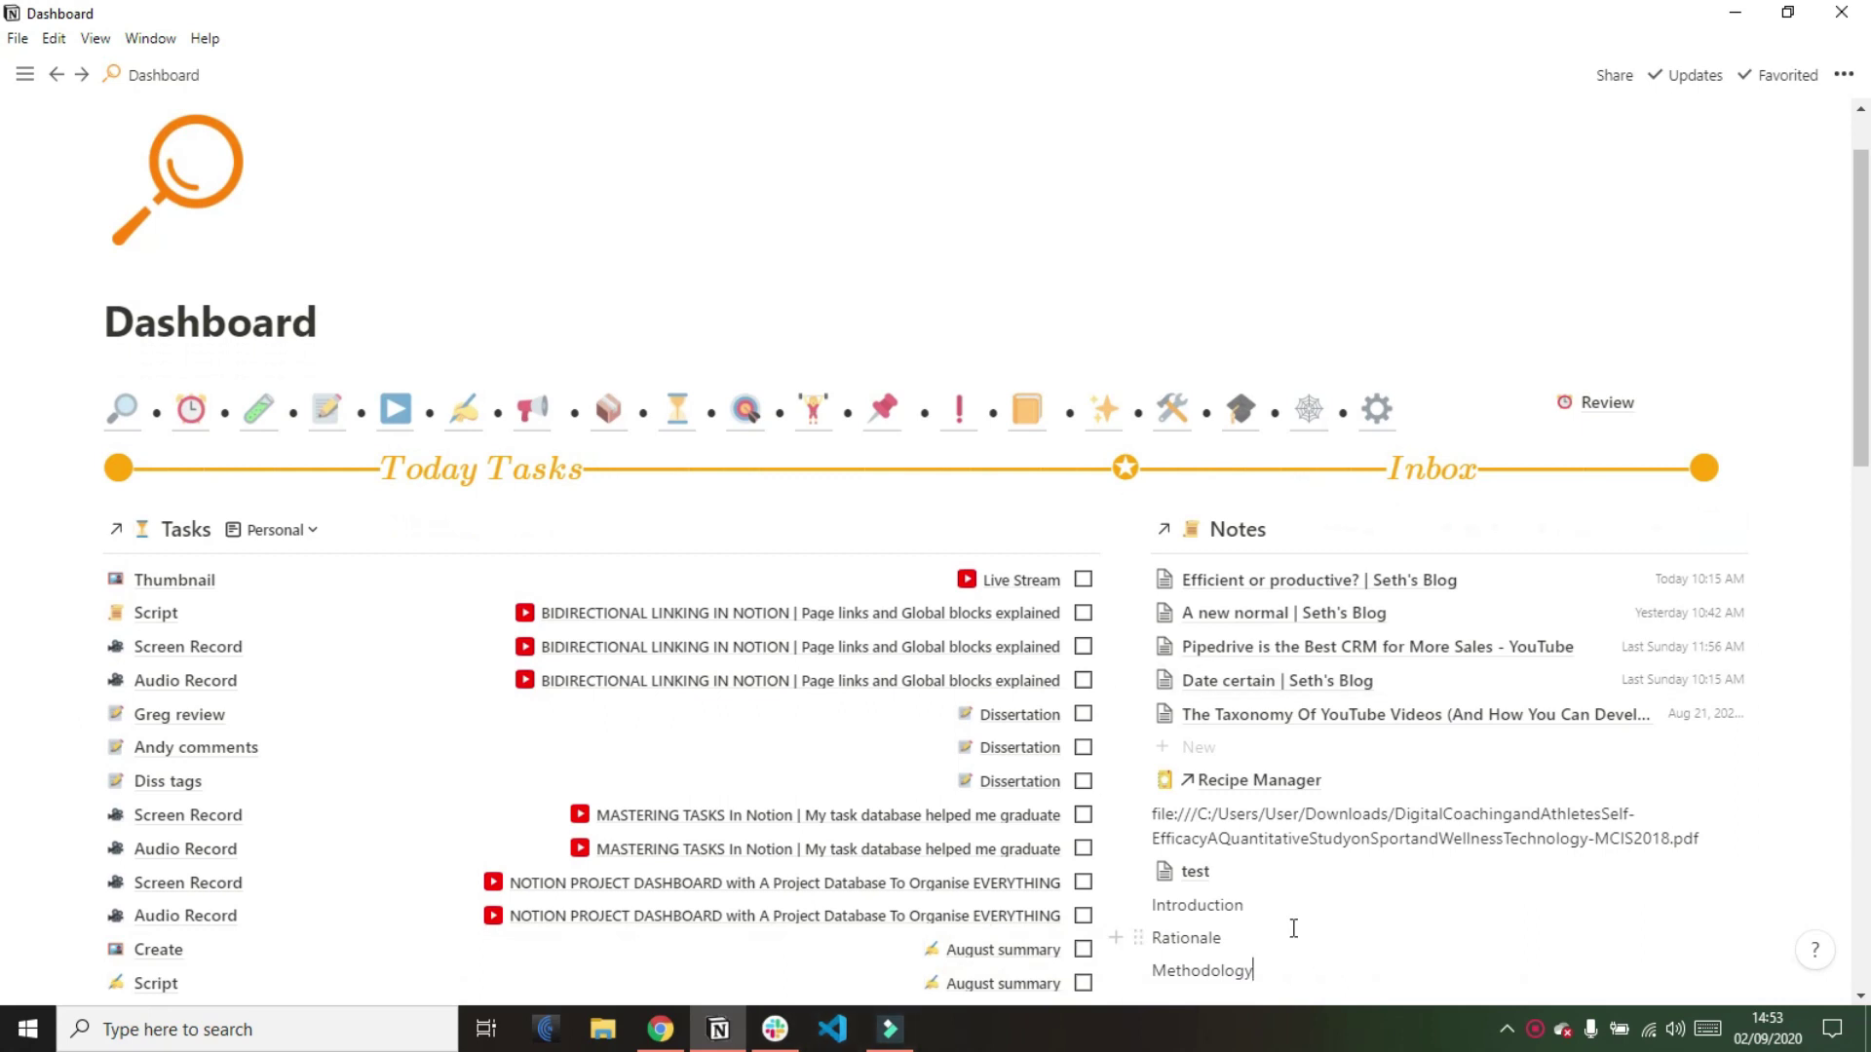
scroll(1294, 928, down, 2)
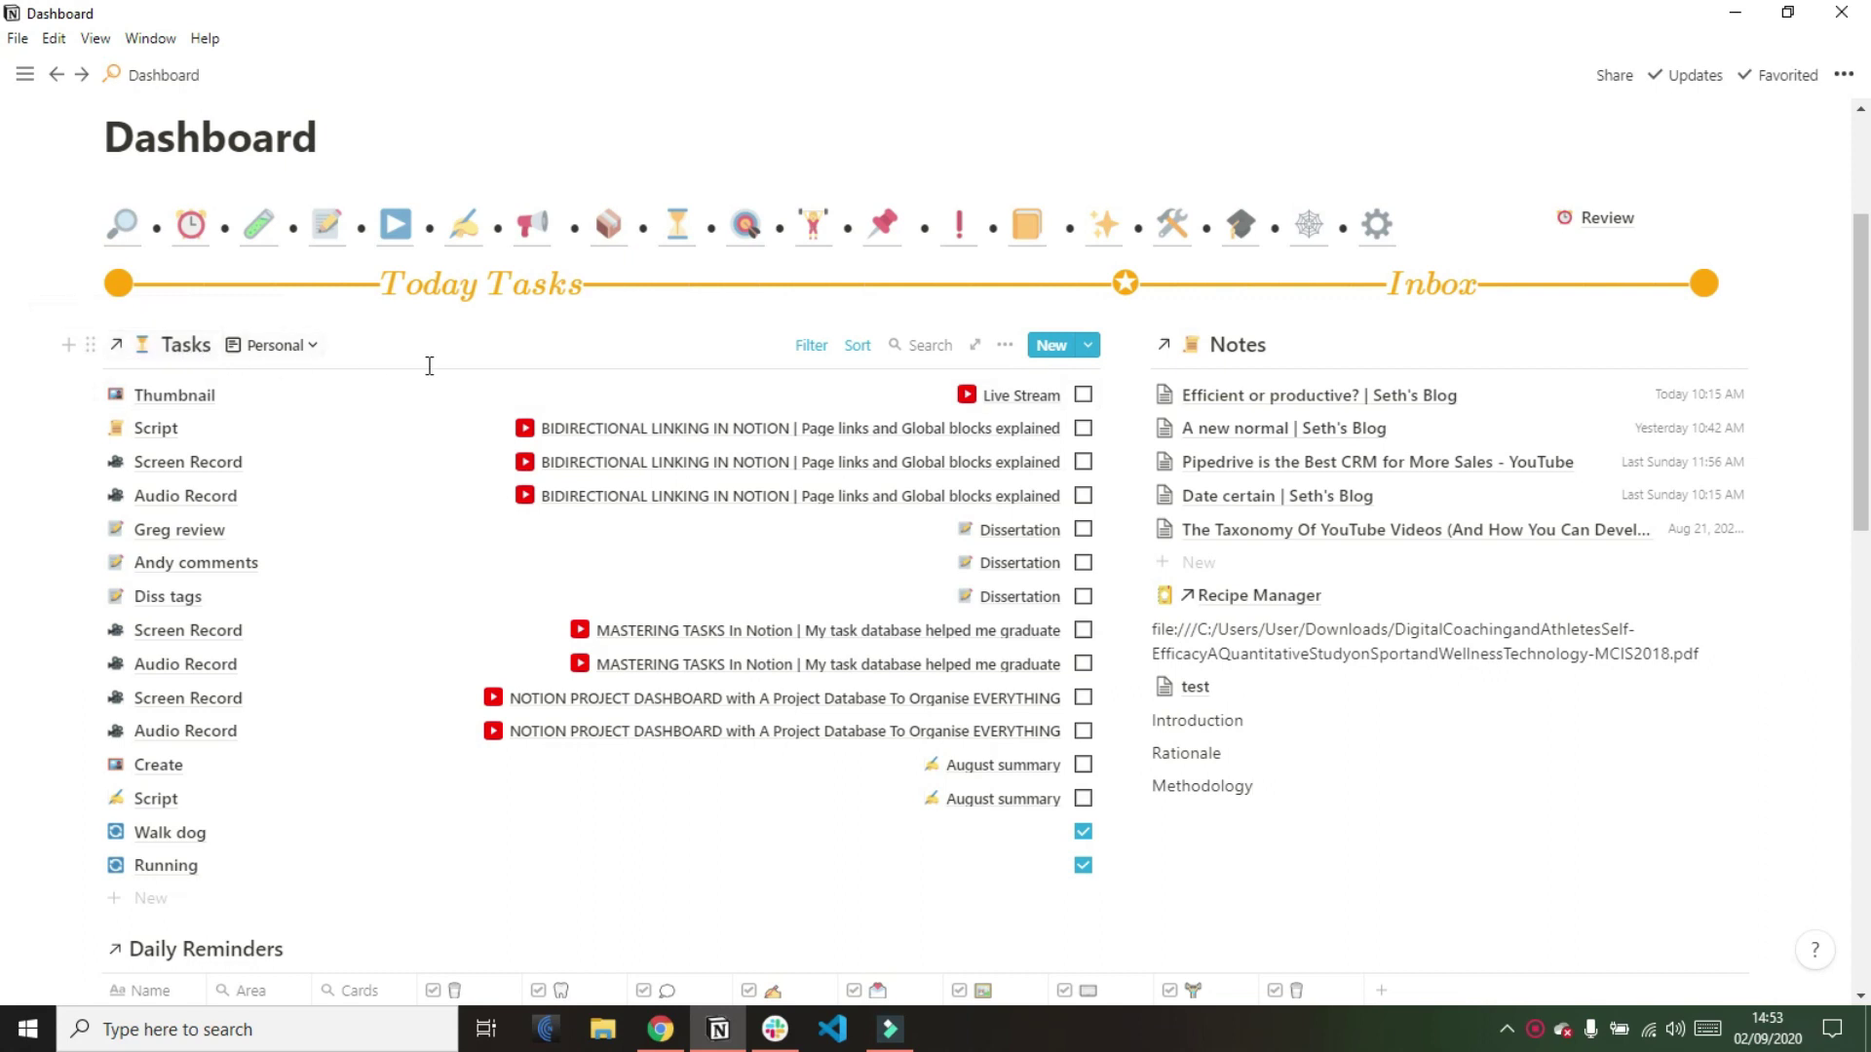
click(198, 223)
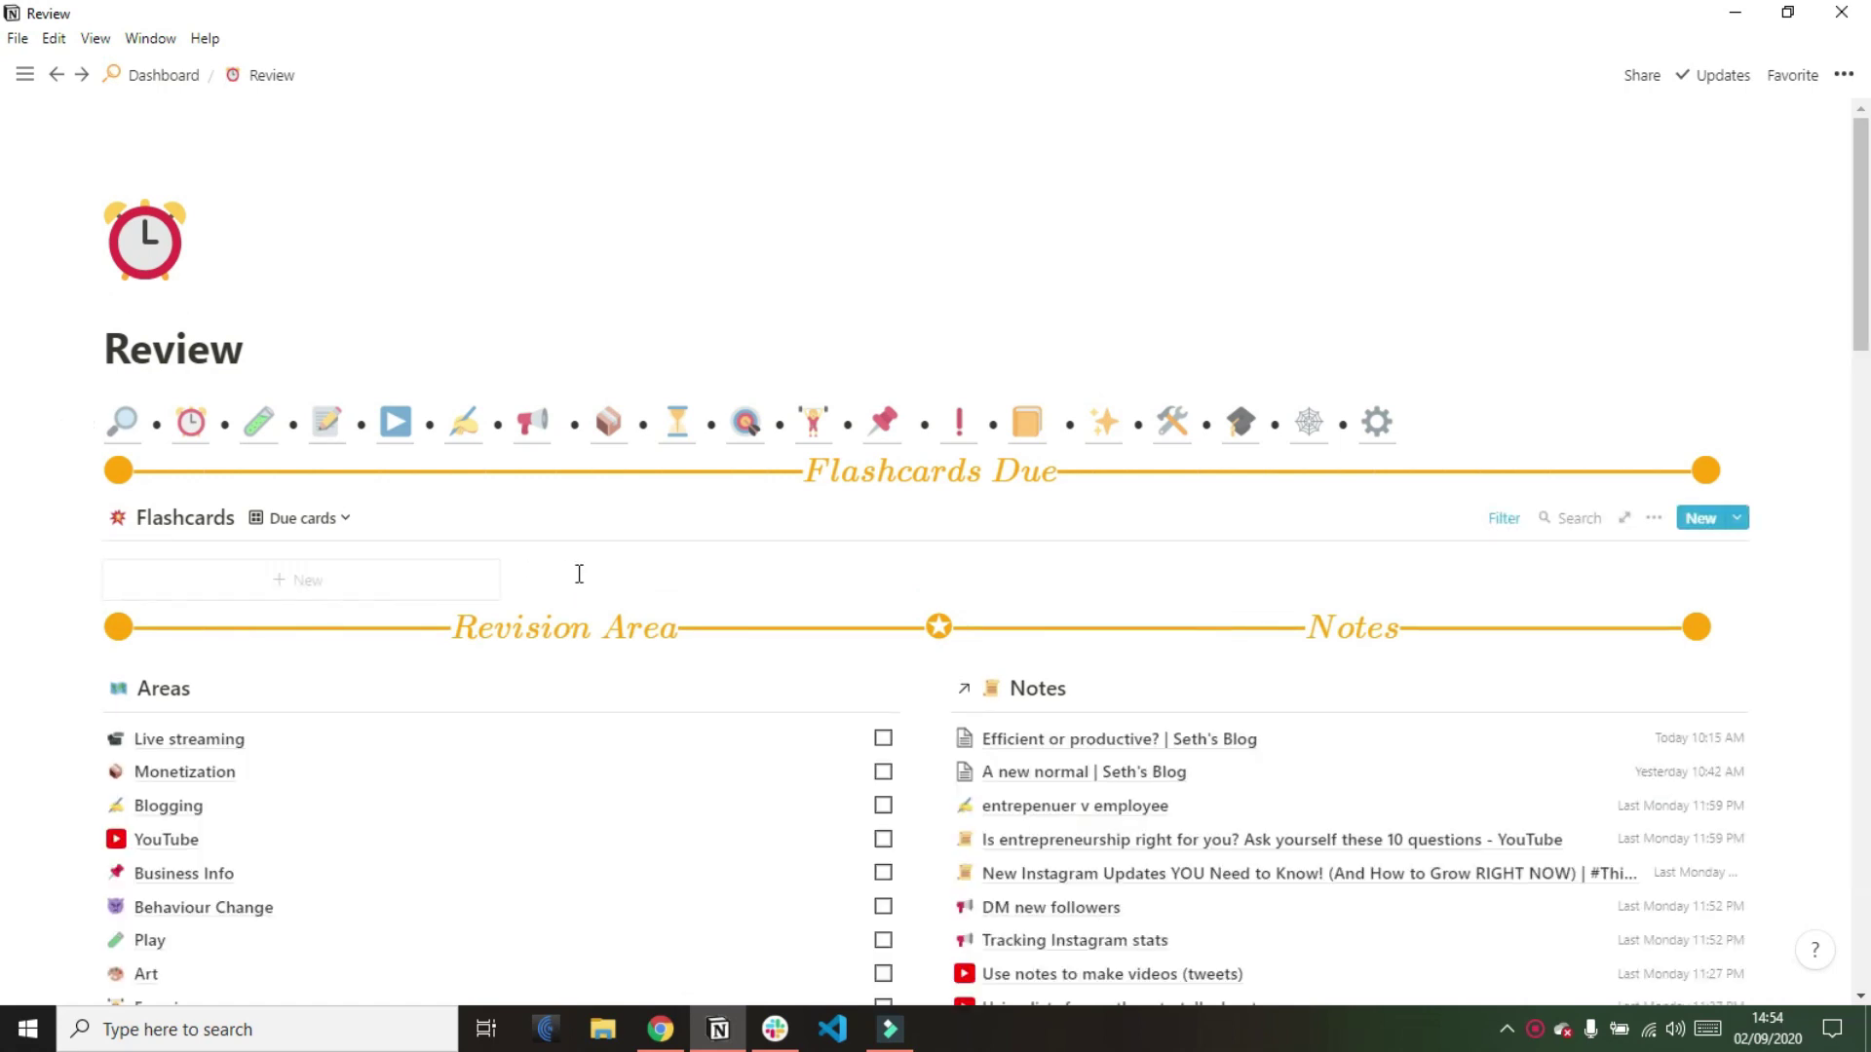
scroll(576, 572, down, 4)
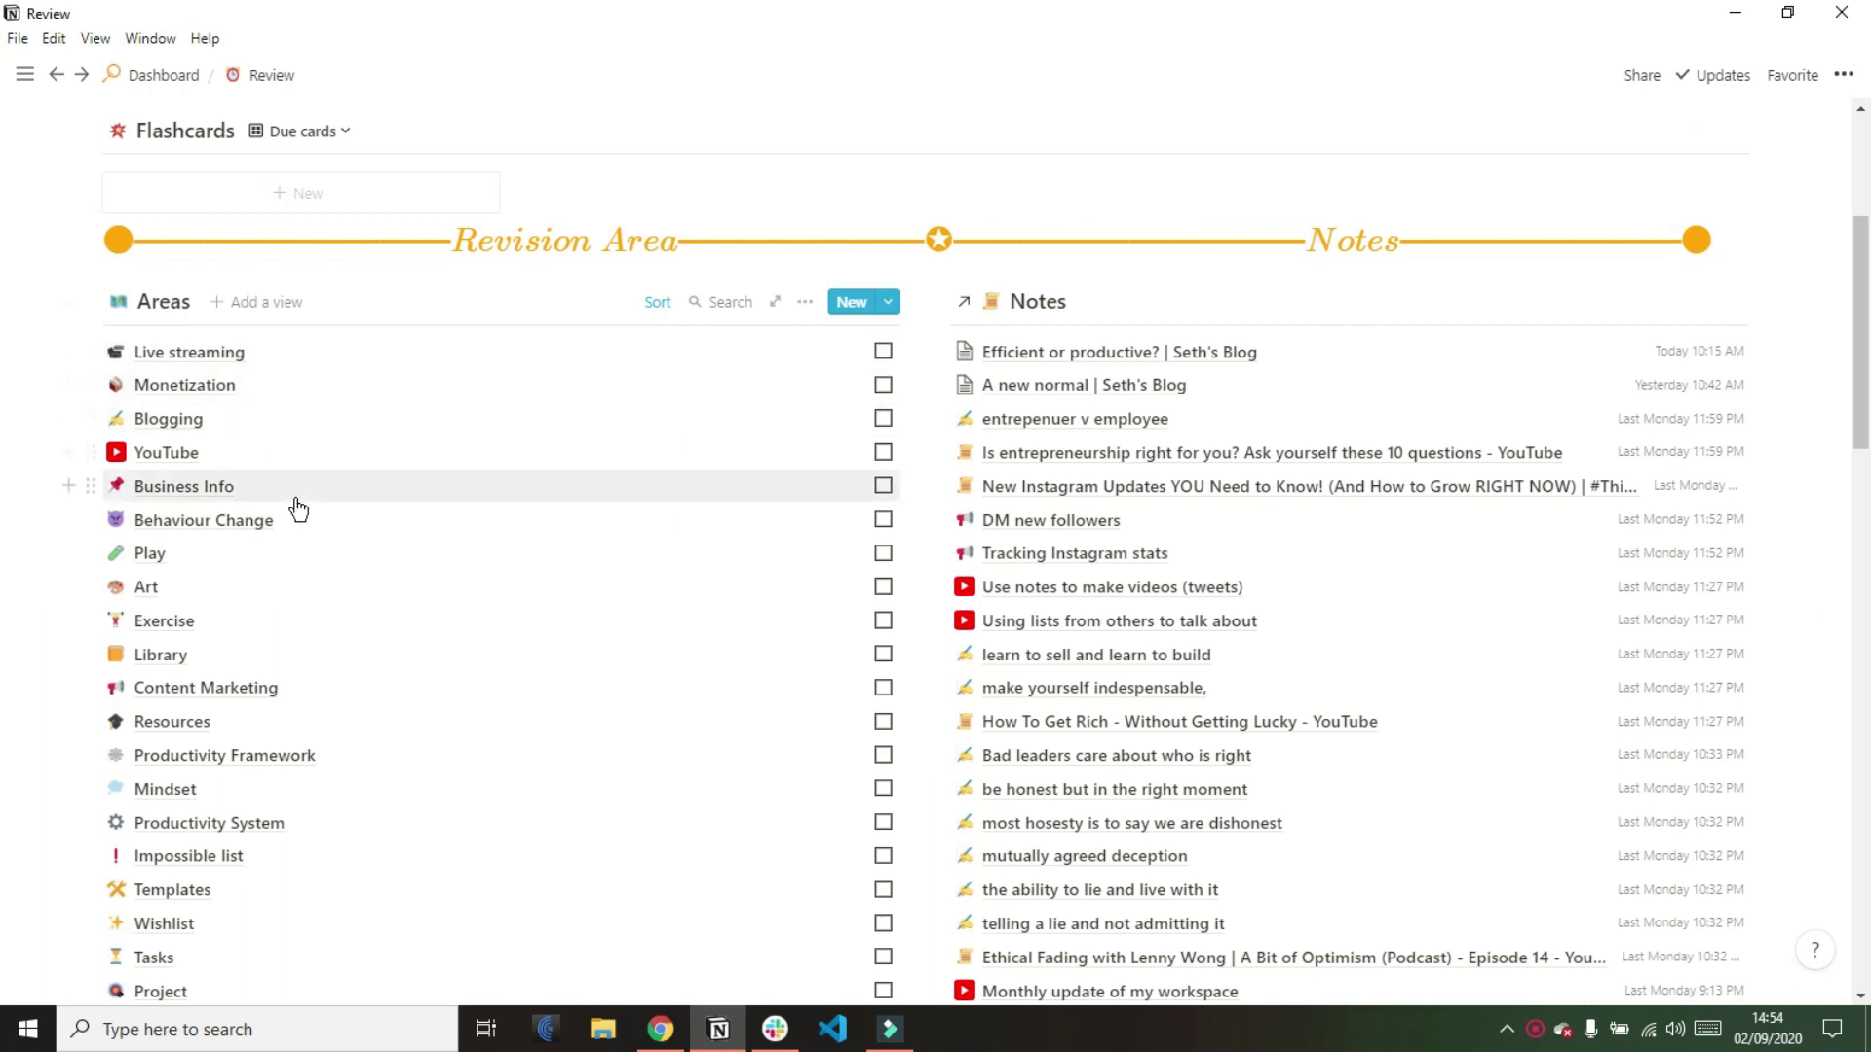
scroll(292, 505, down, 3)
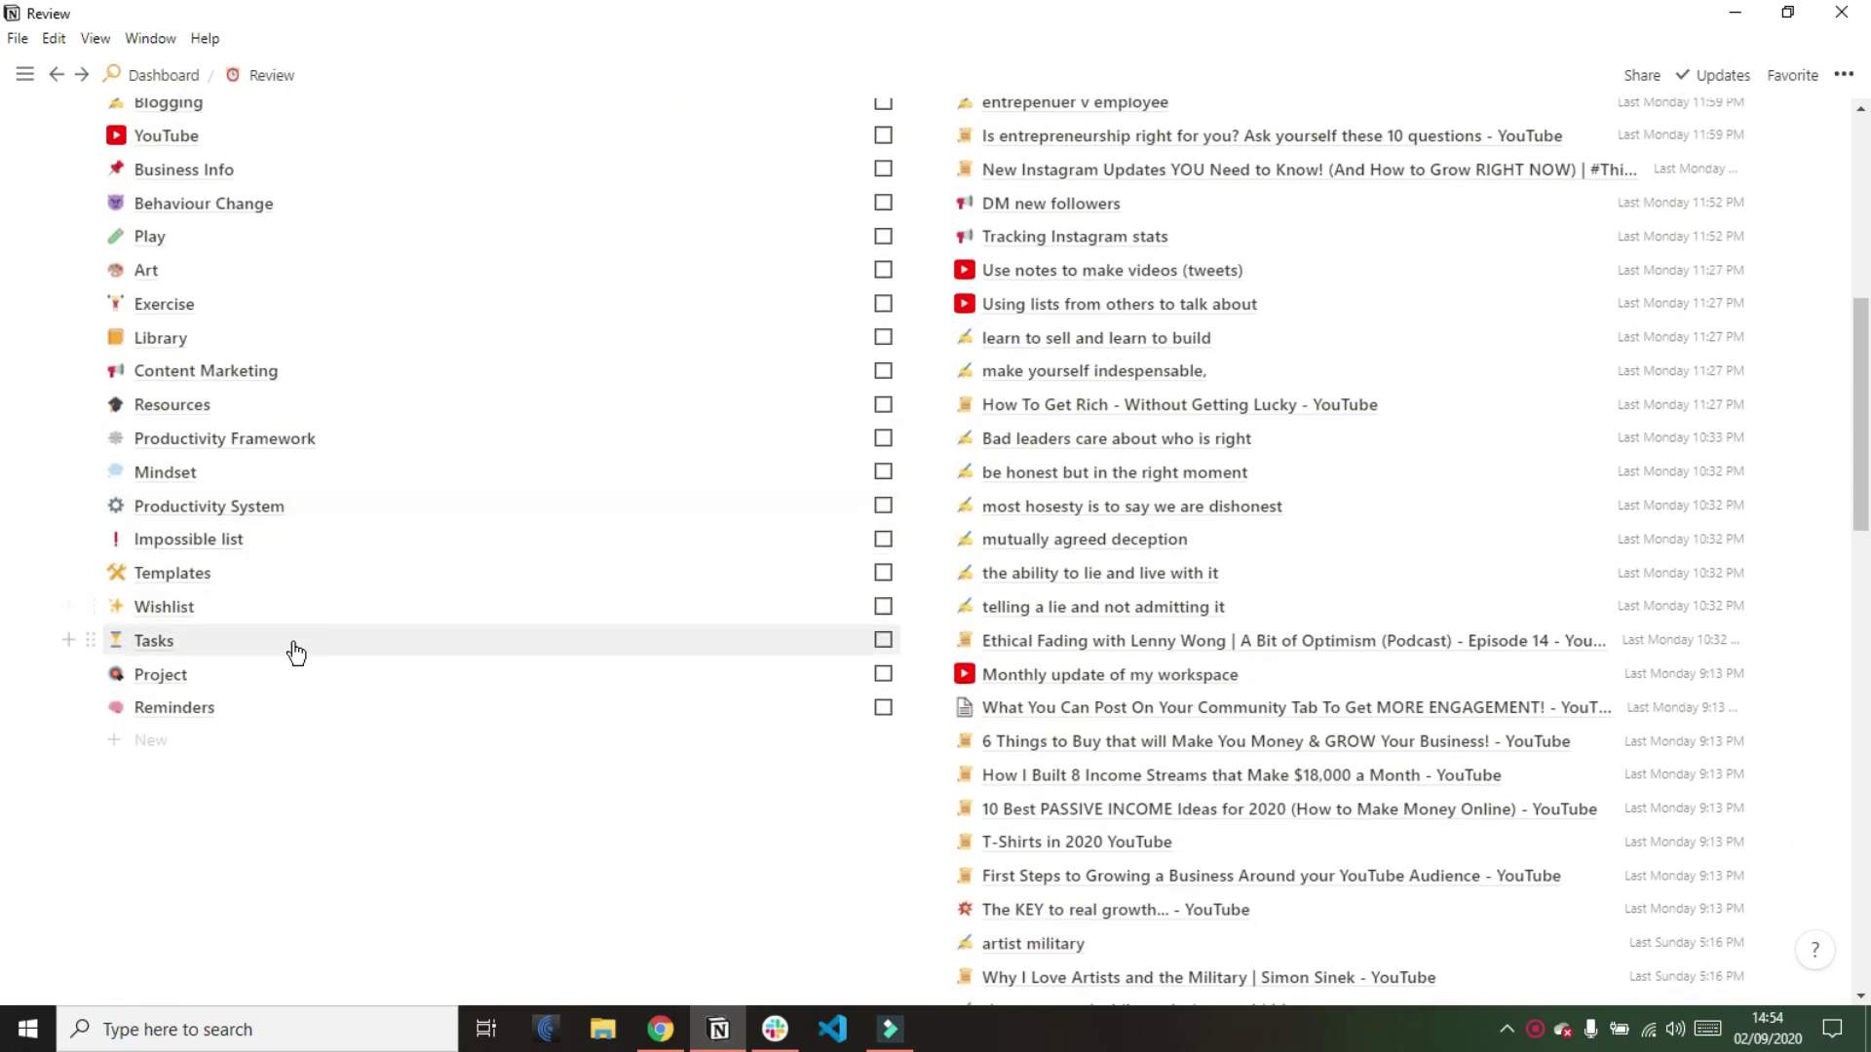
click(290, 639)
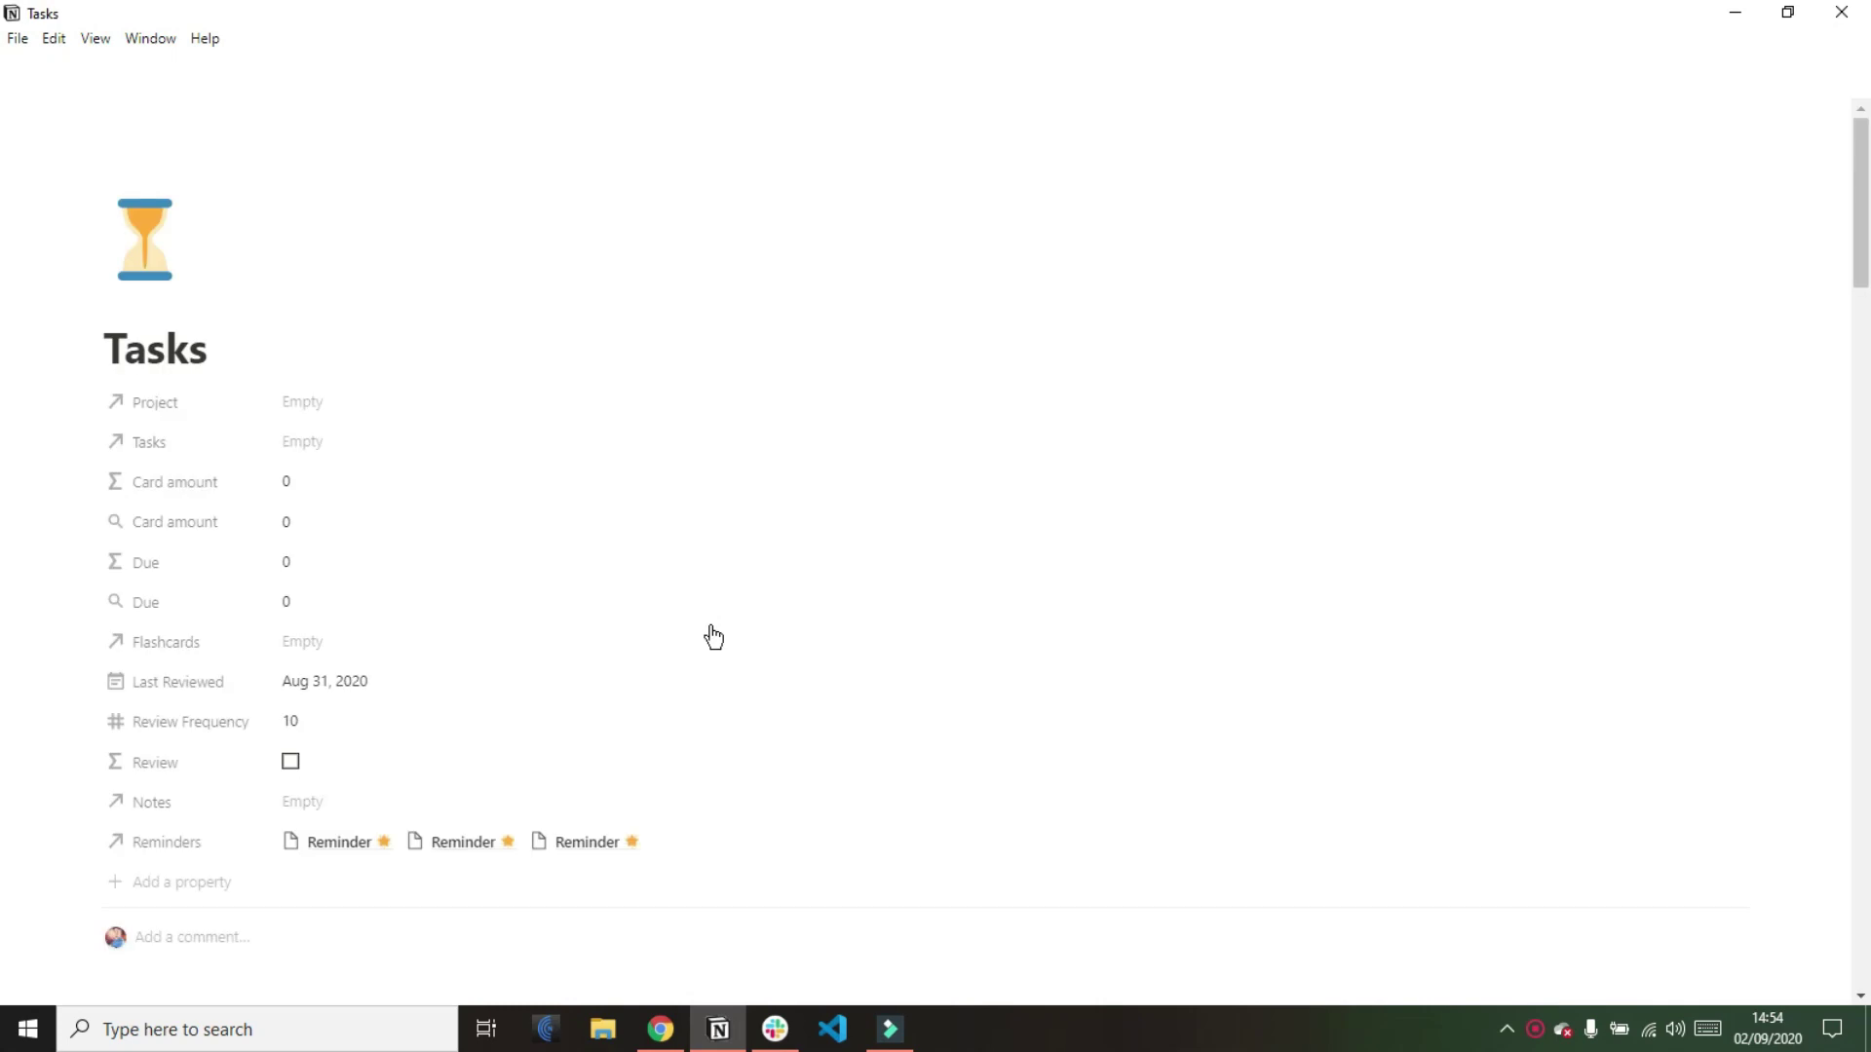
Inspect the filter behind the Tomorrow Tasks list on the Tasks page
scroll(713, 638, down, 4)
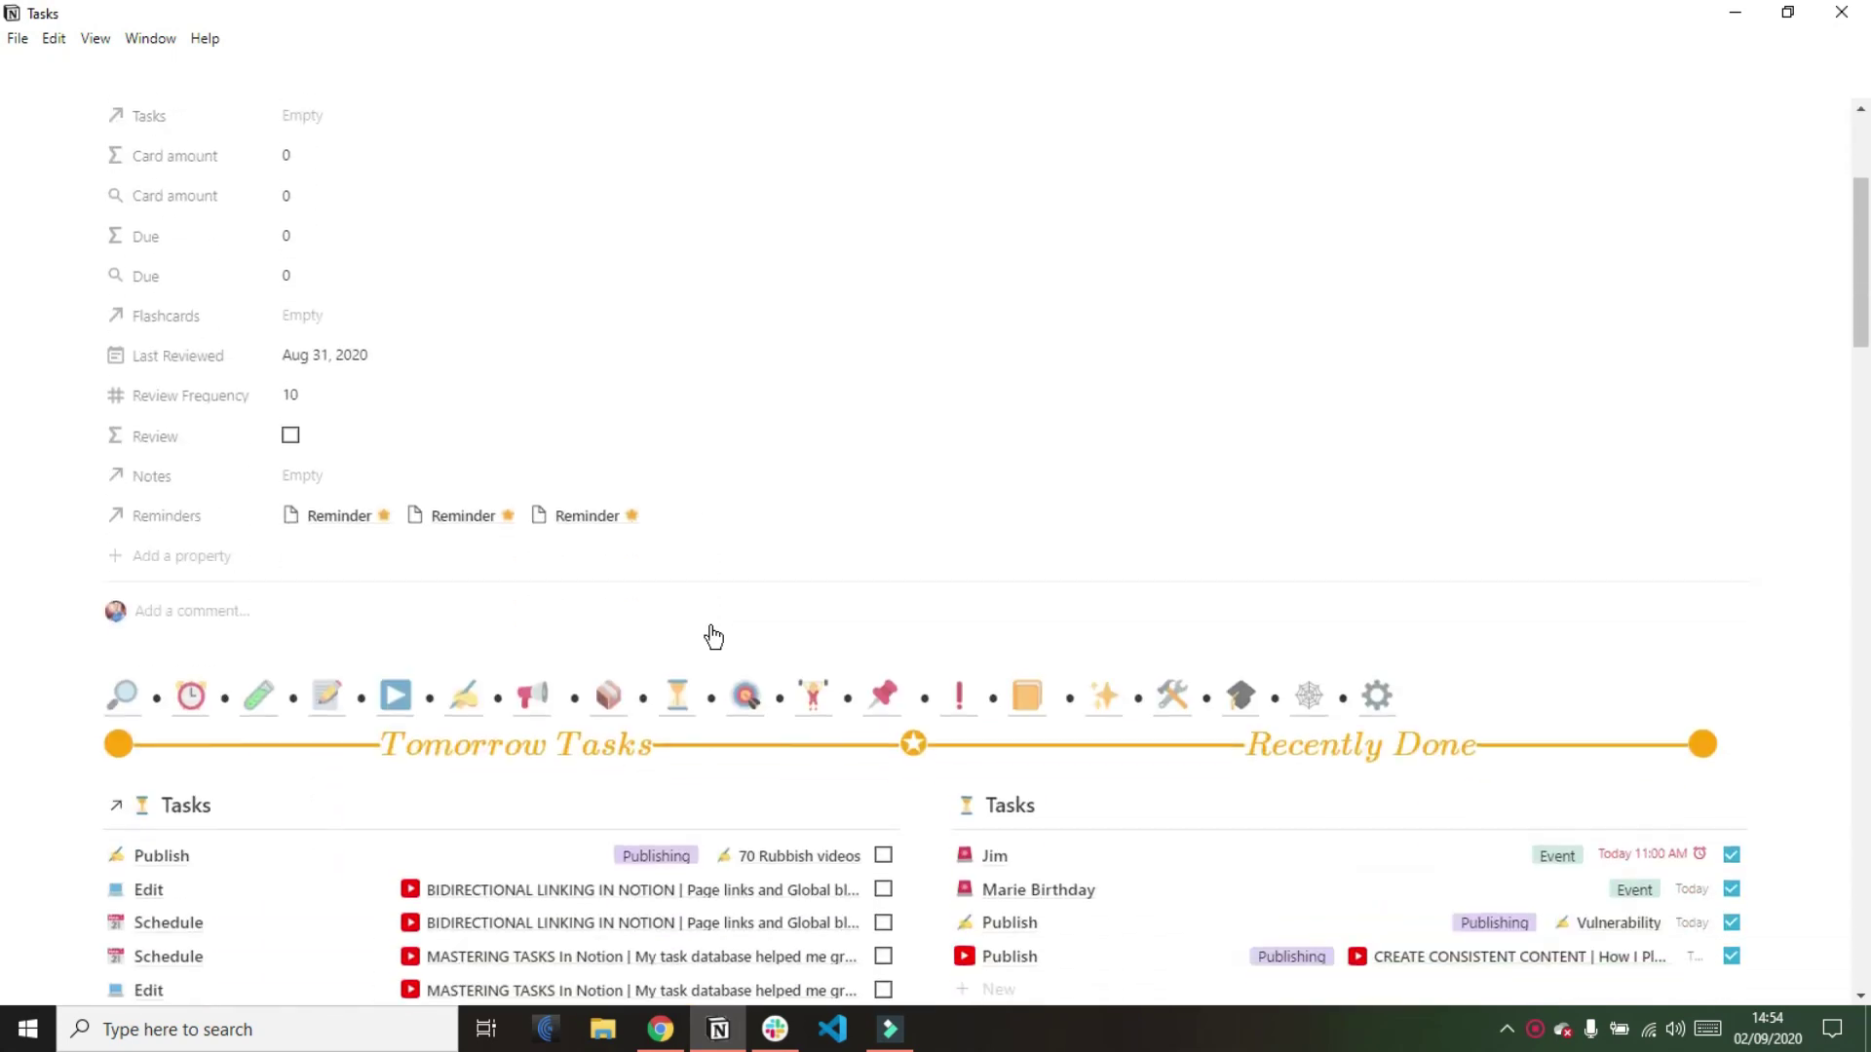
scroll(537, 611, down, 4)
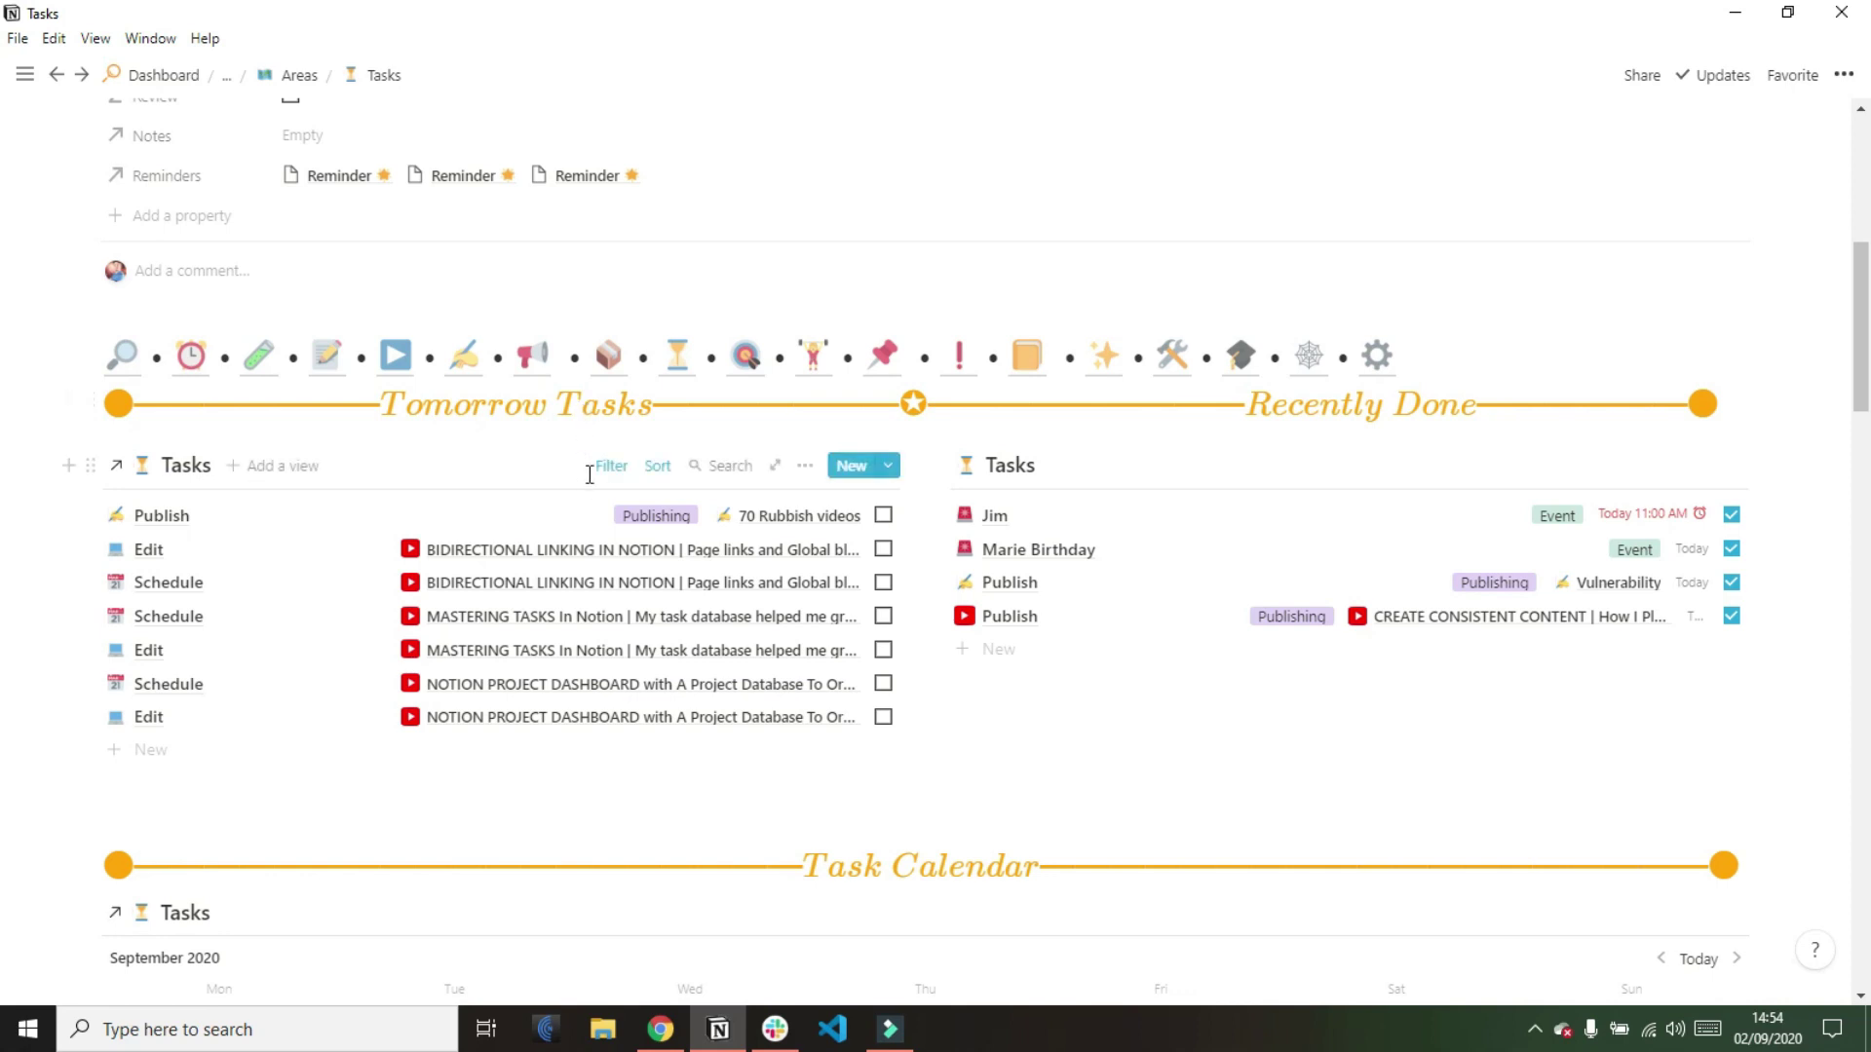
click(612, 468)
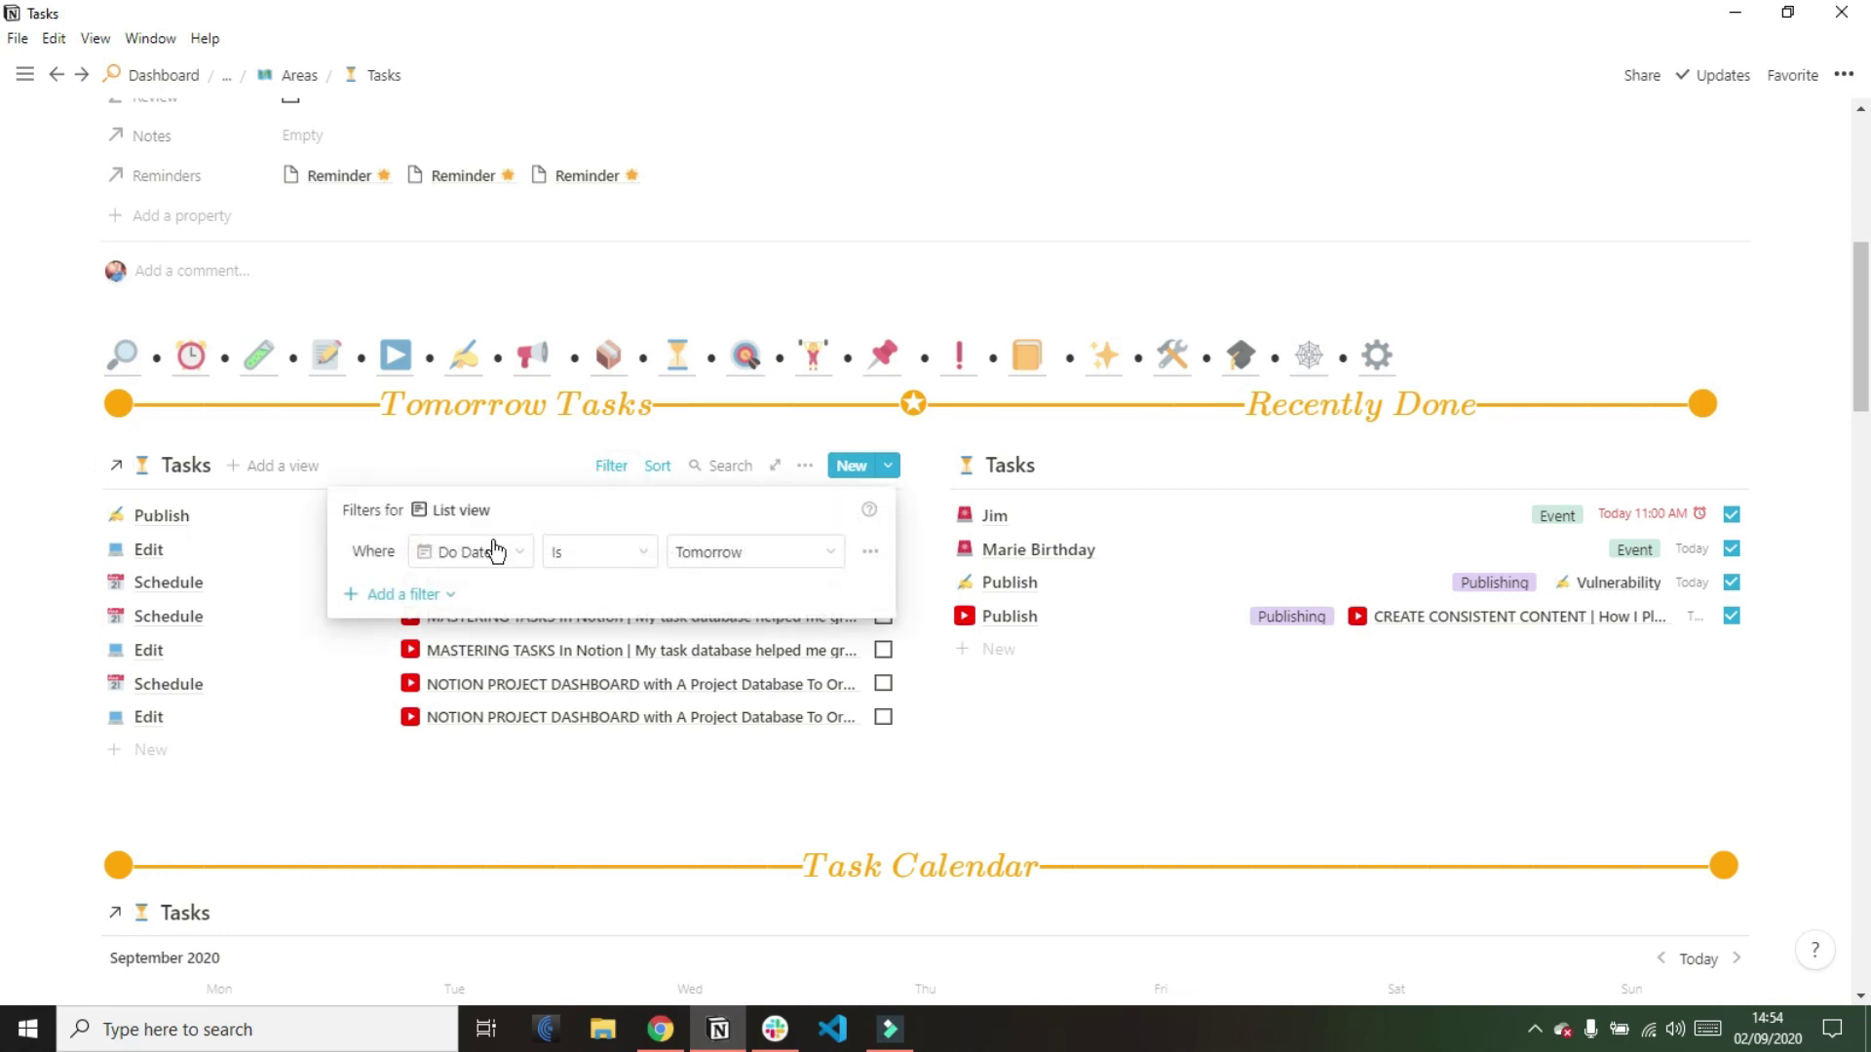
click(581, 434)
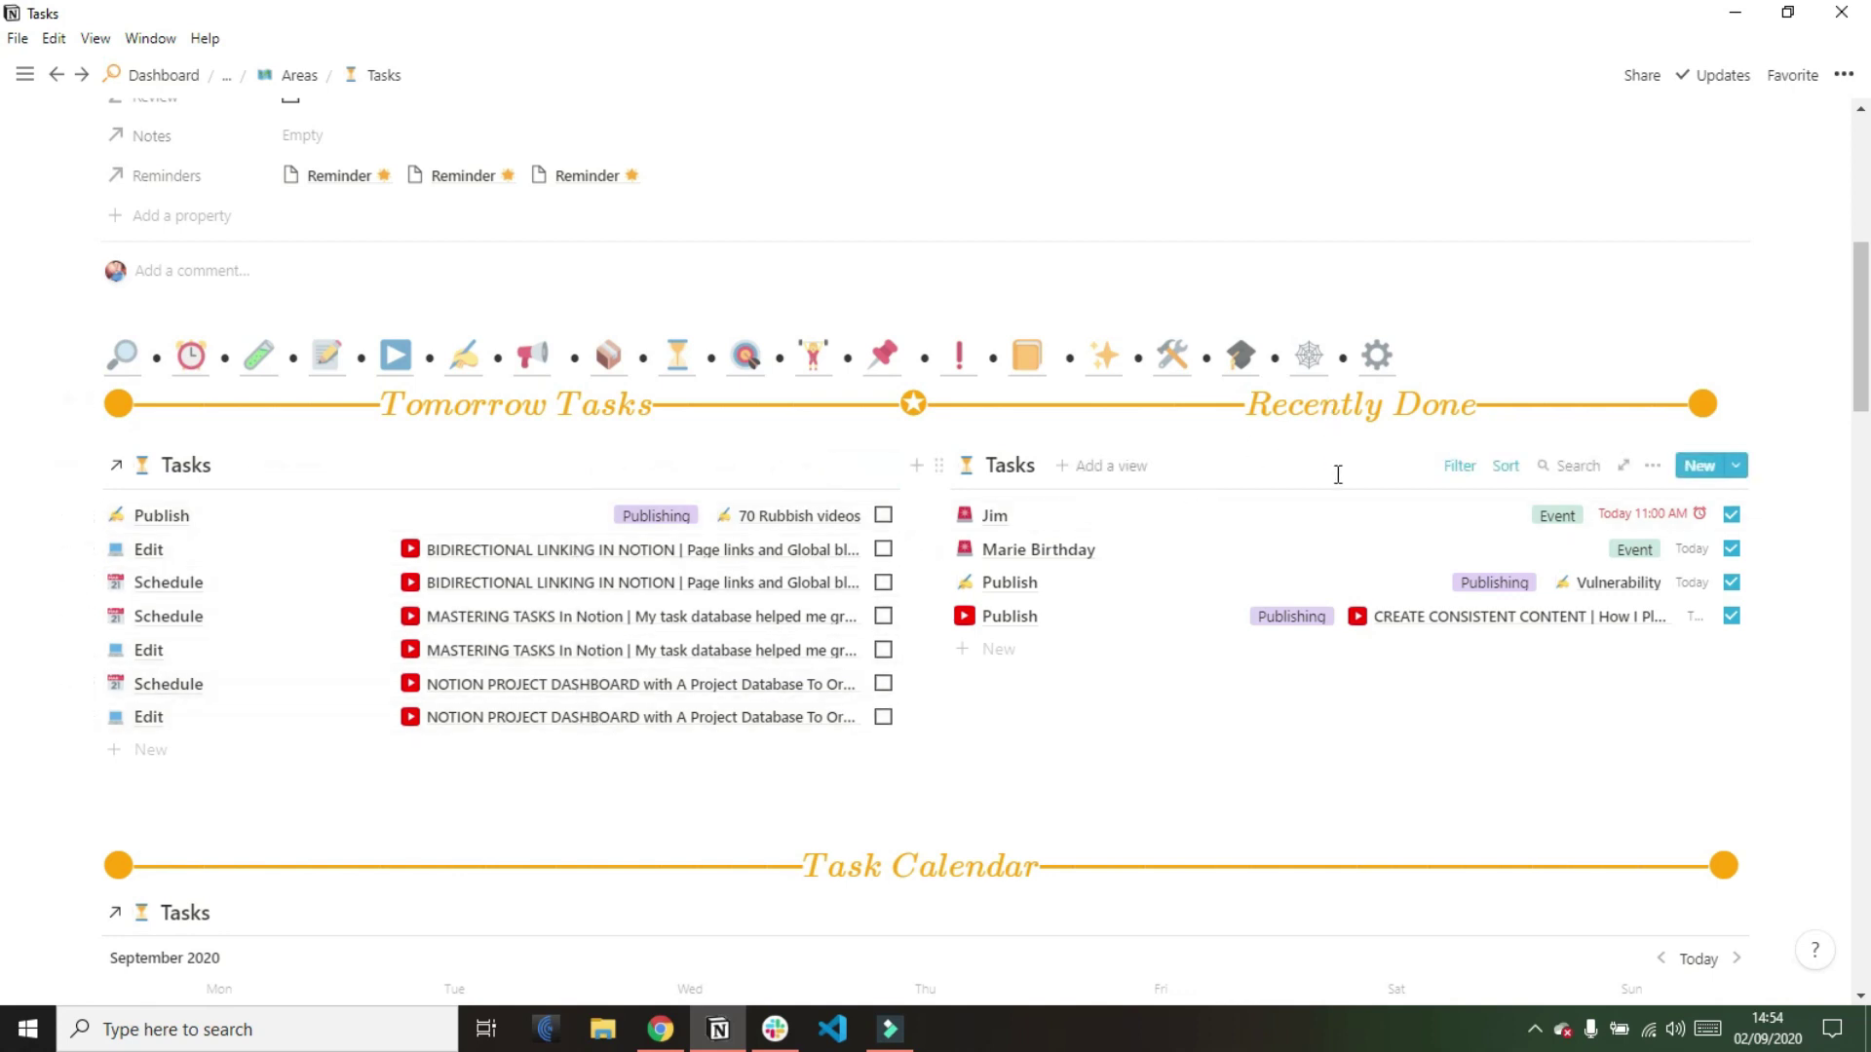
Inspect the Recently Done list's filters, then go back to the Dashboard
click(1459, 466)
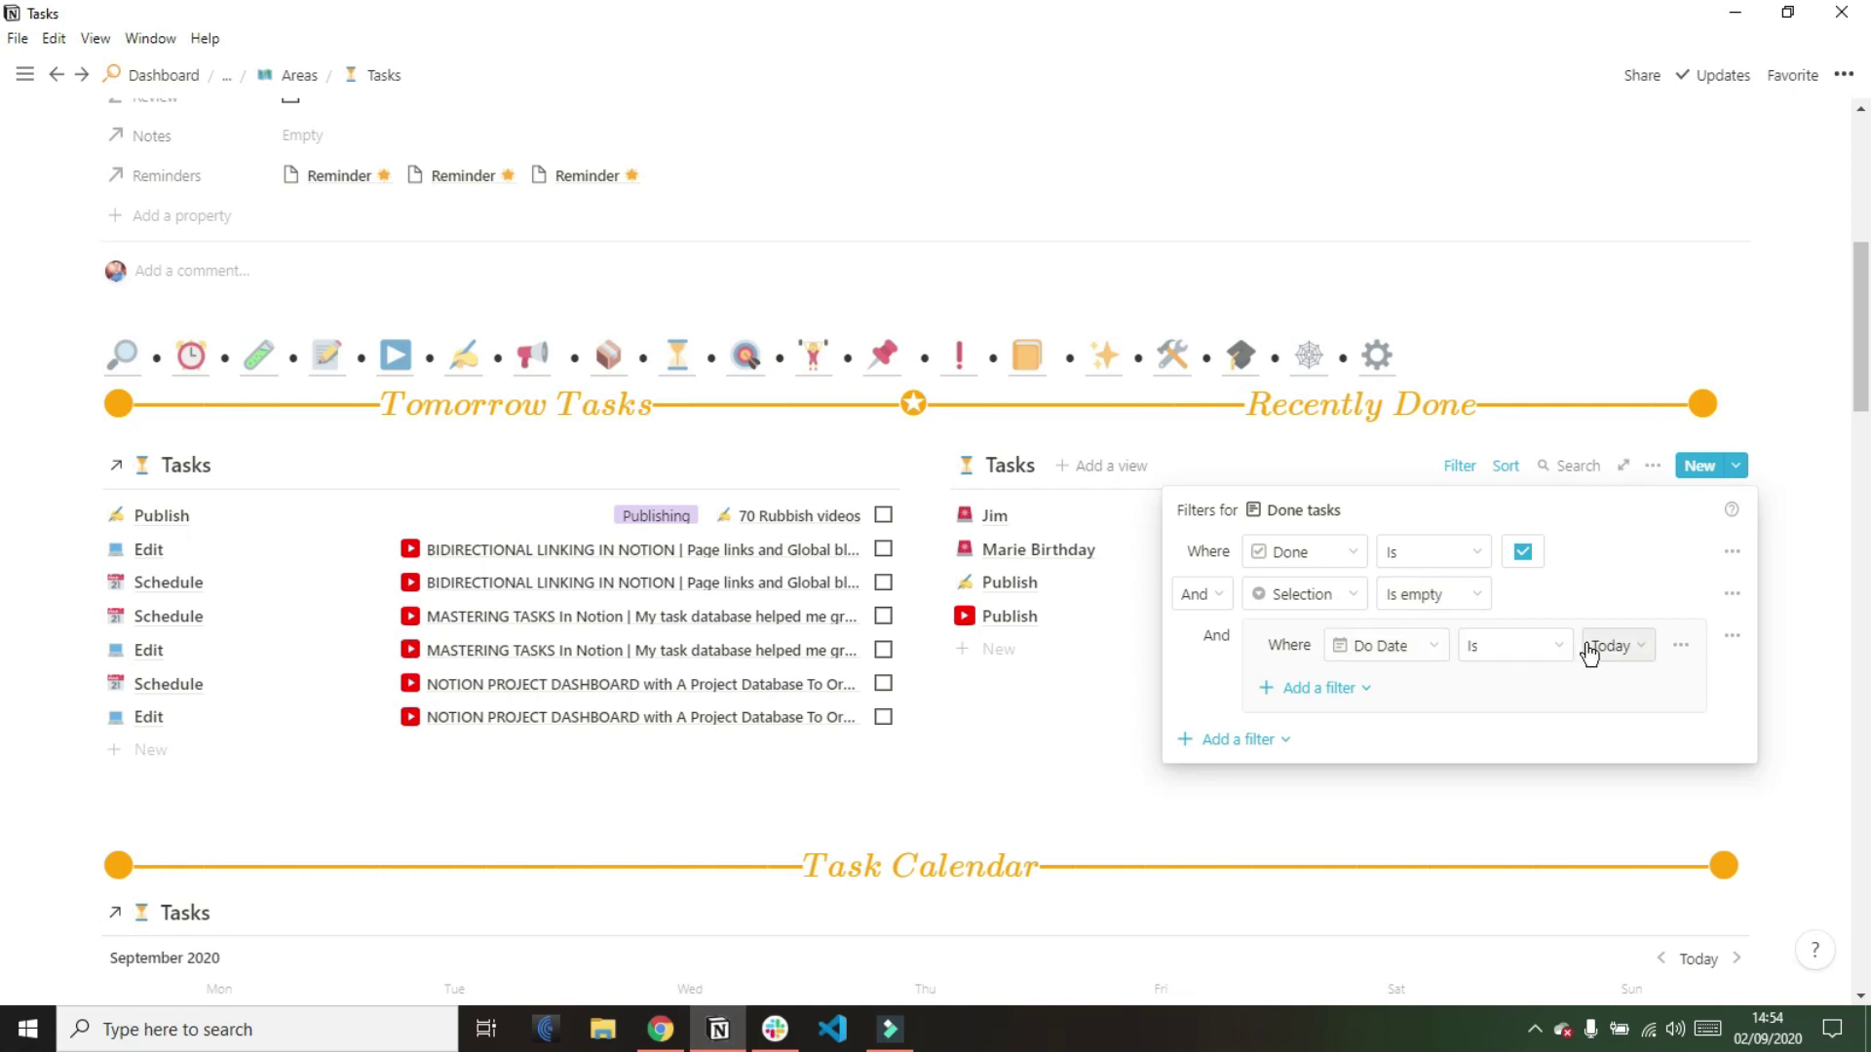
click(1465, 370)
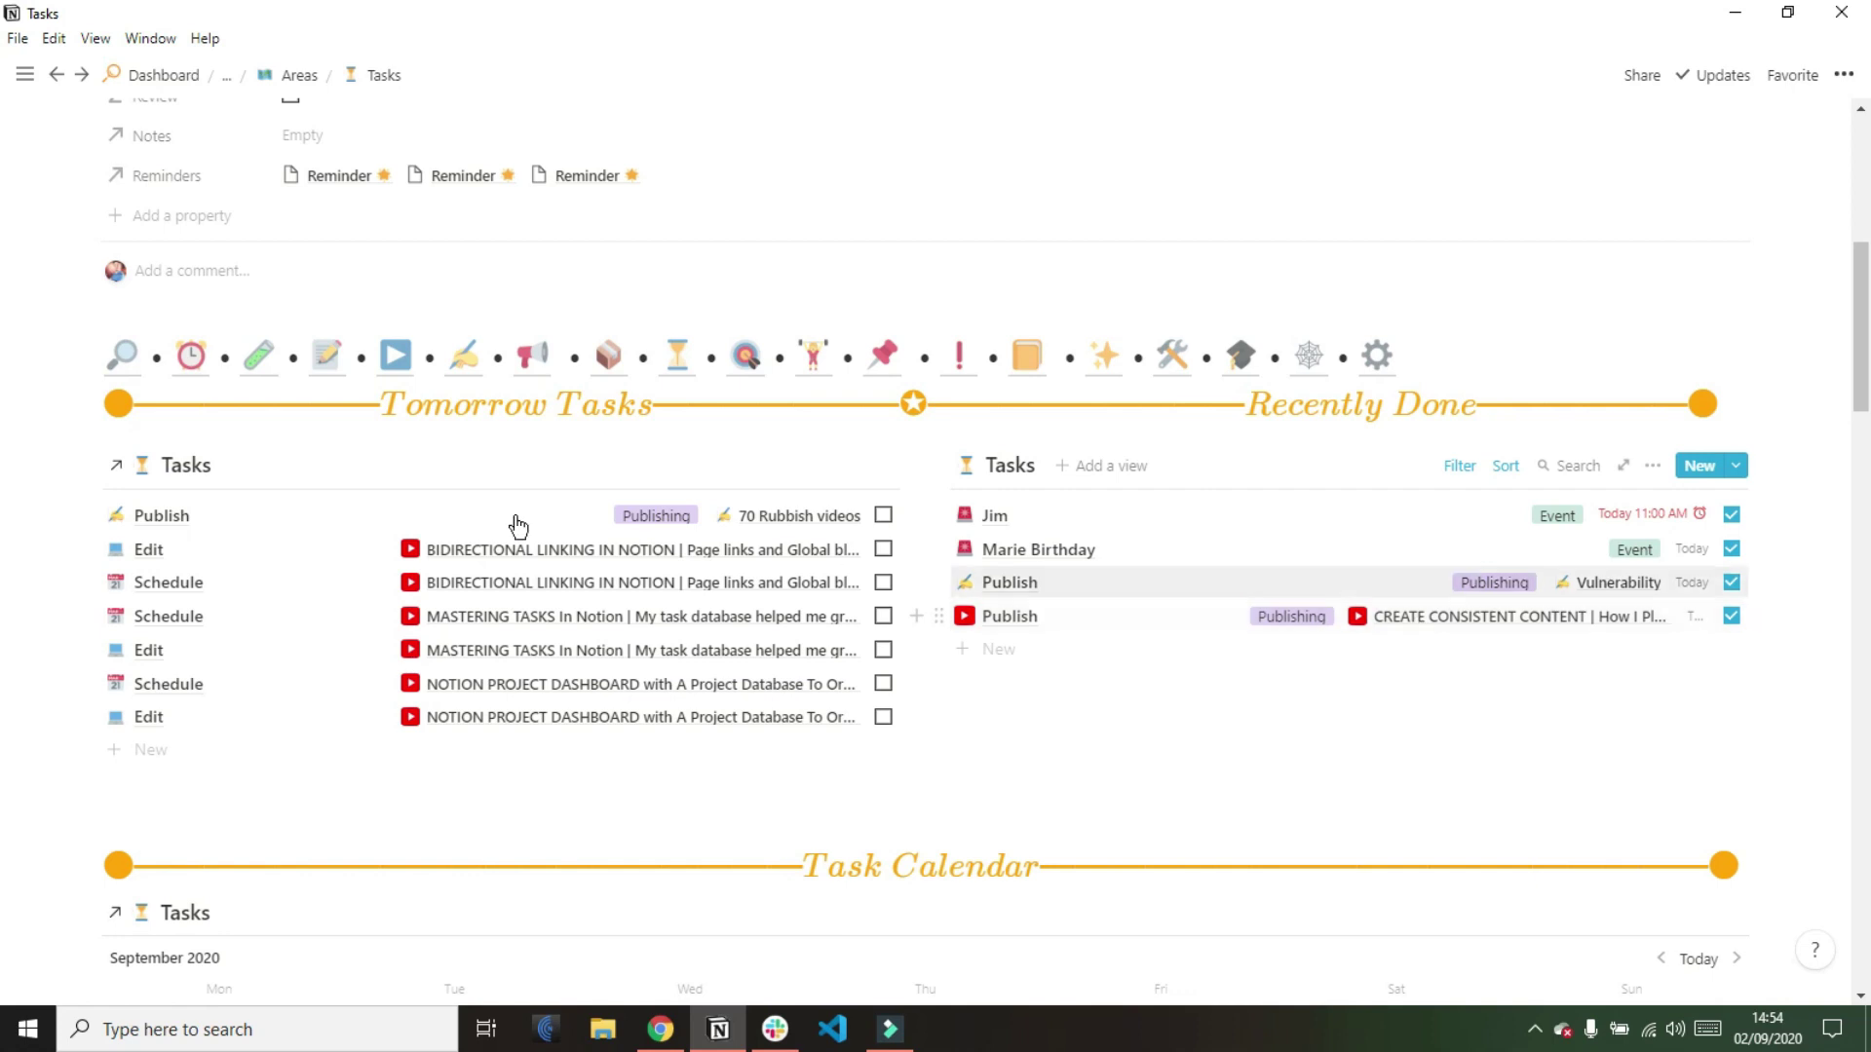
click(122, 363)
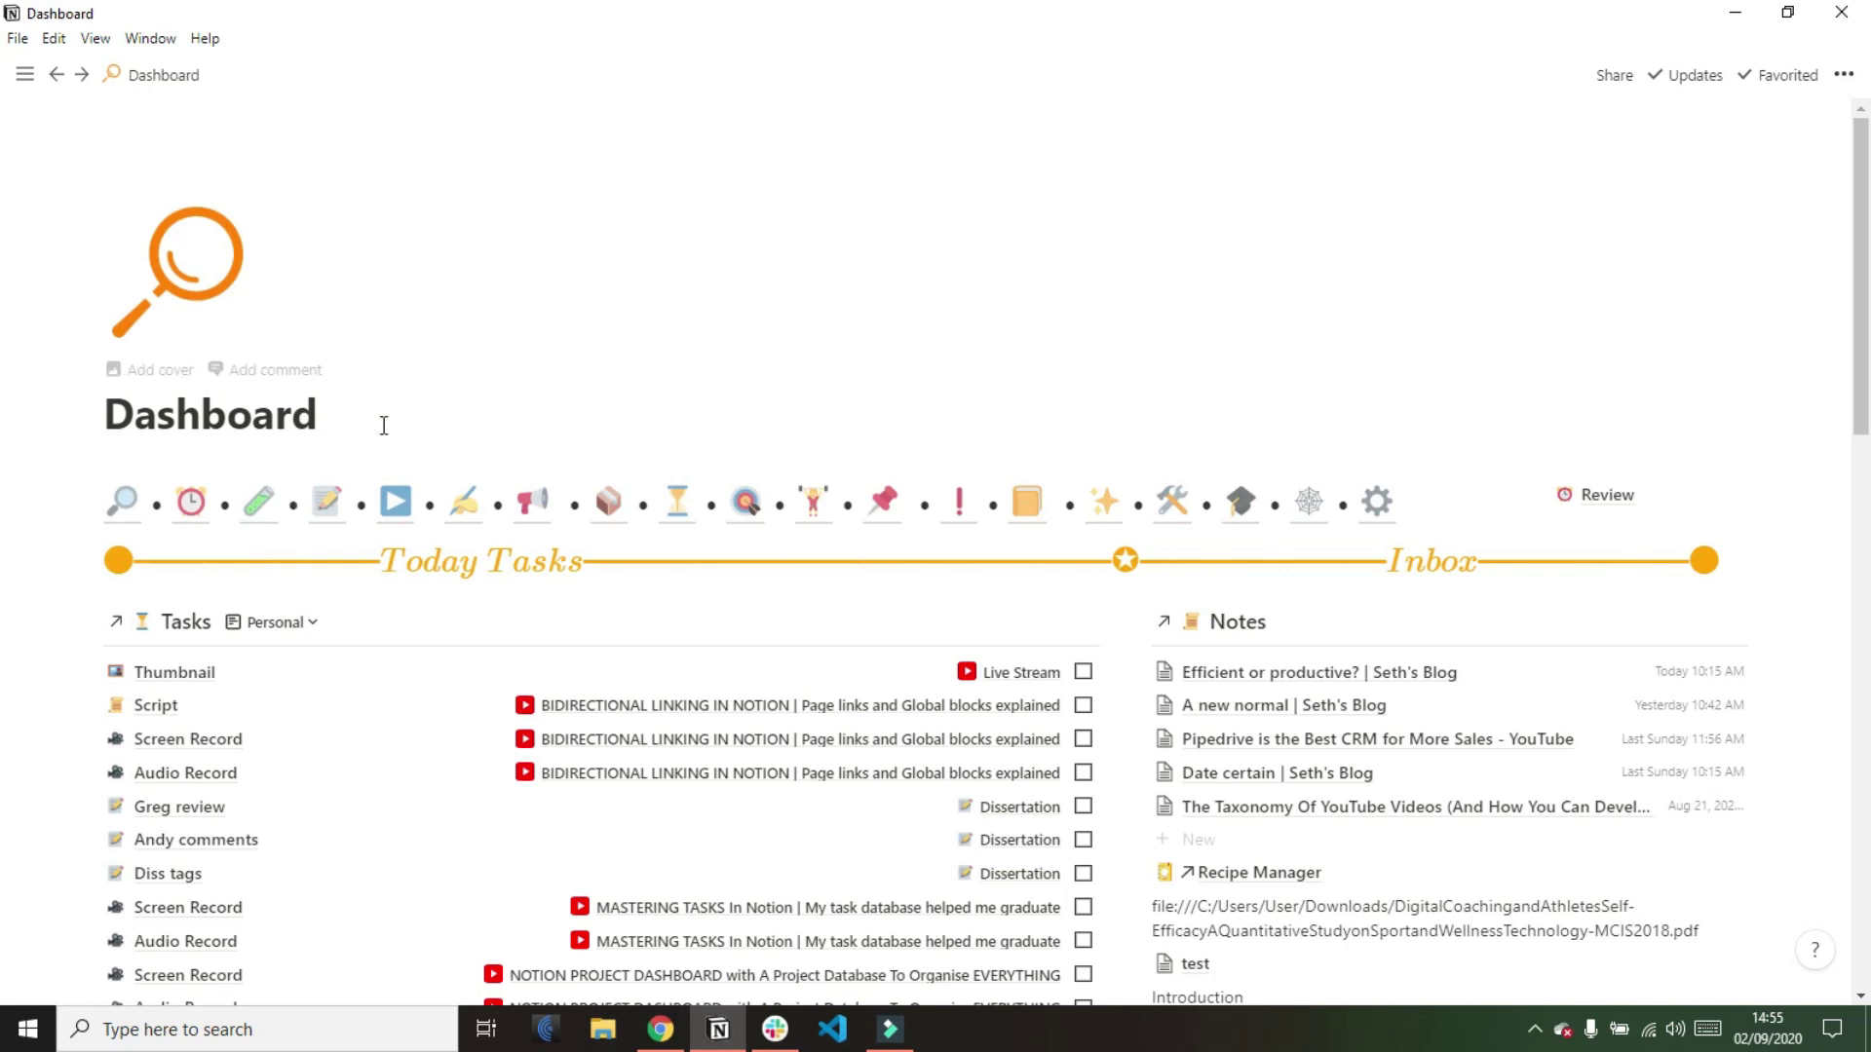
Mark the Jim task as not done in the Recently Done list
scroll(384, 426, down, 5)
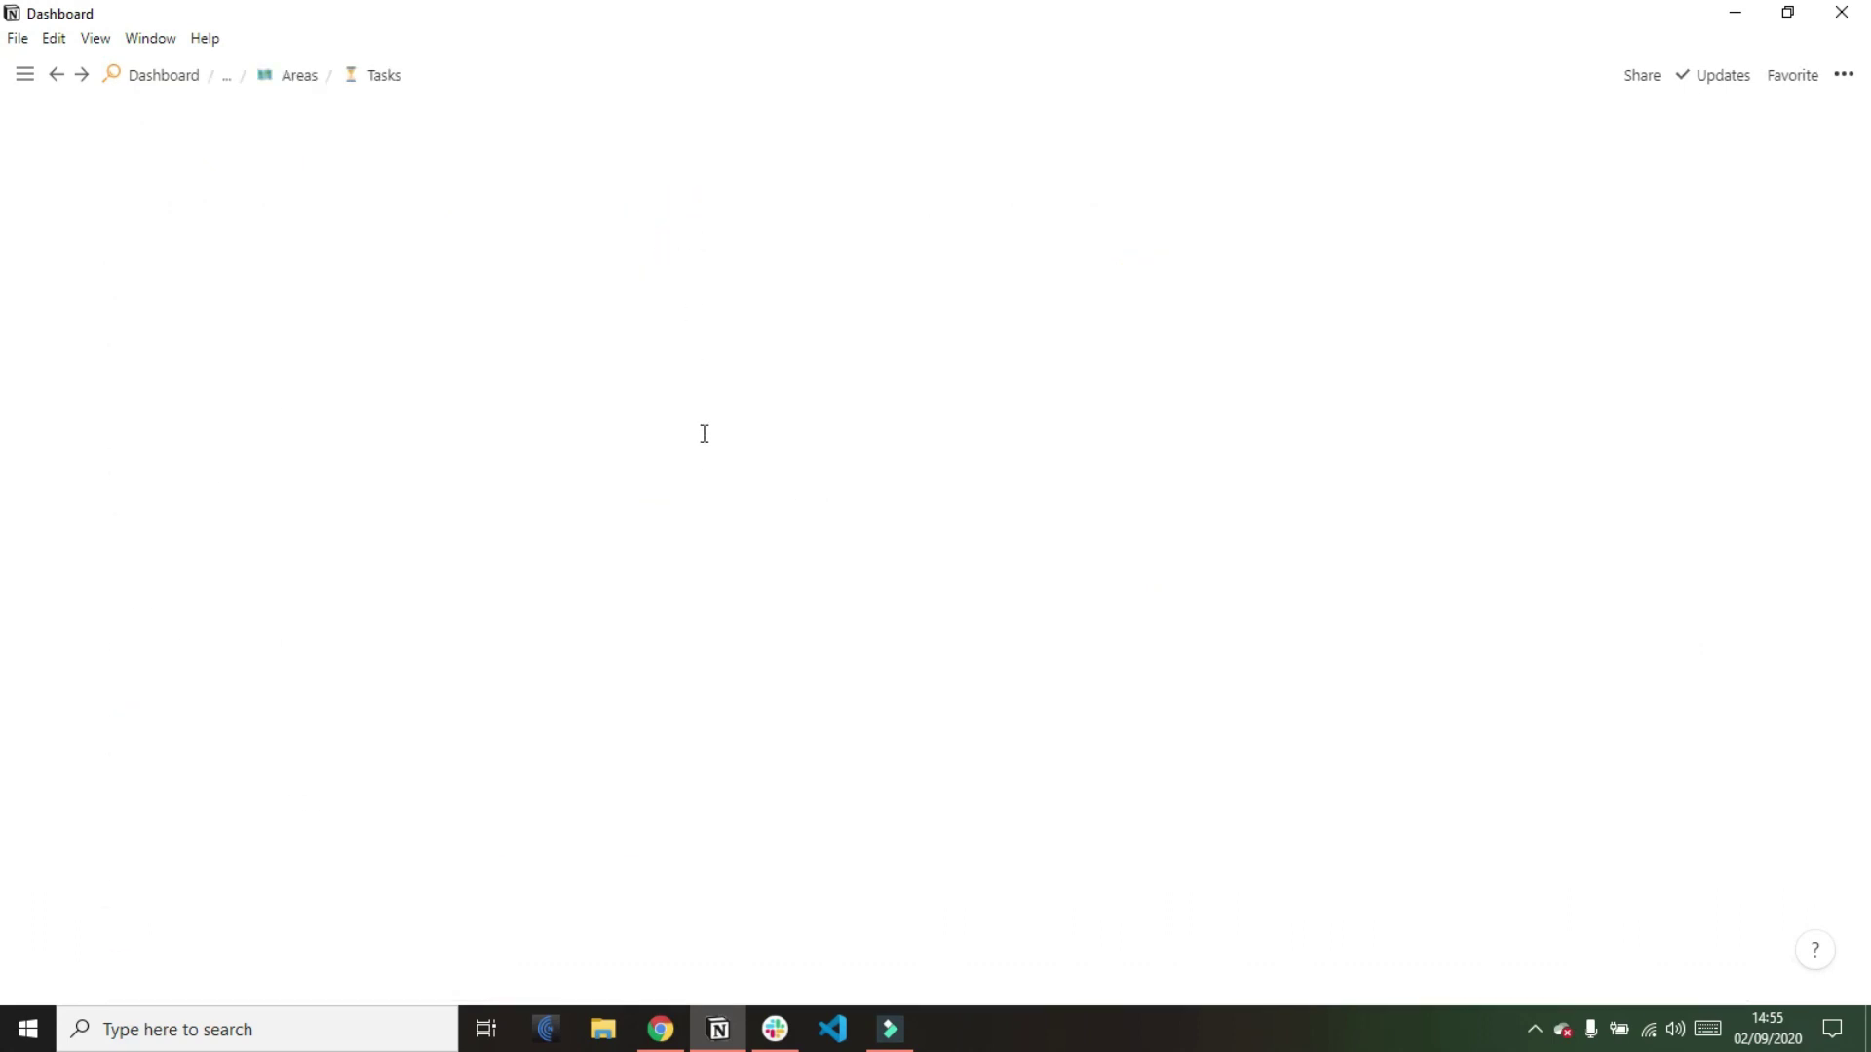
scroll(711, 535, down, 5)
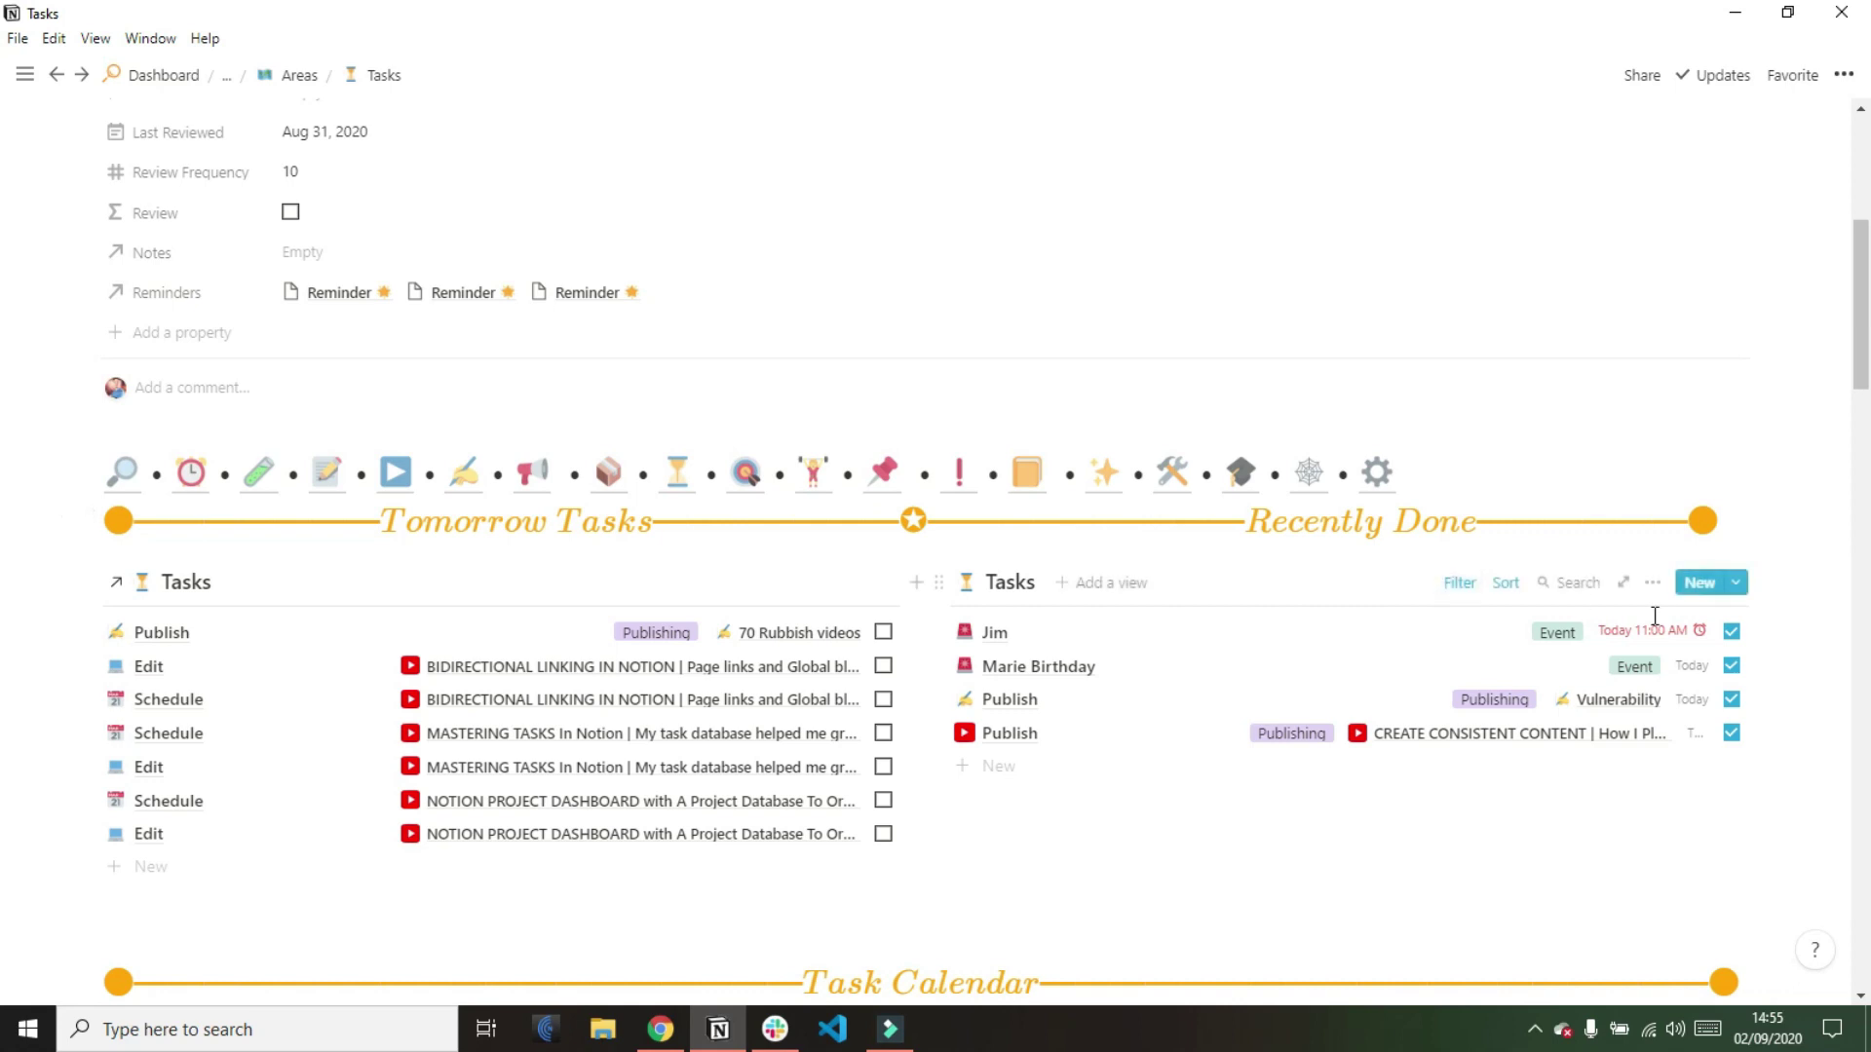
click(1733, 633)
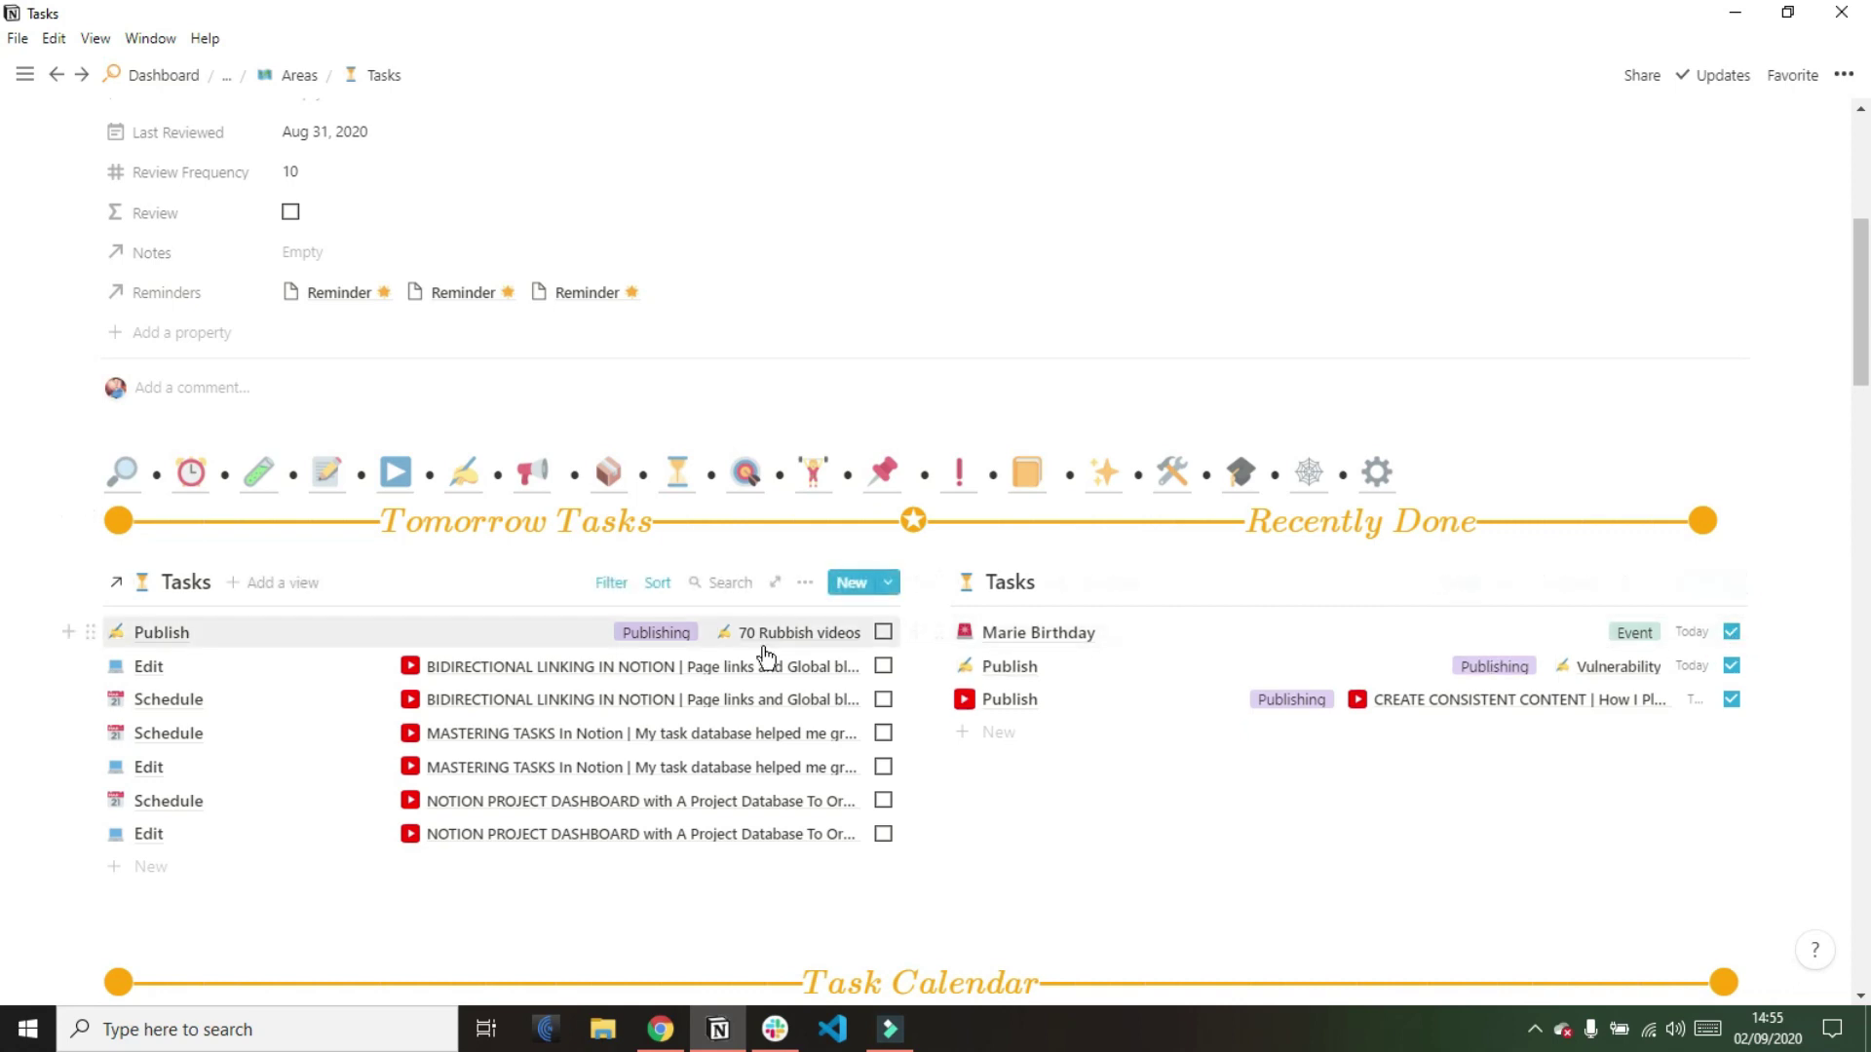
Mark Jim done again in the Dashboard's Today Tasks, then return to the Tasks page
click(125, 476)
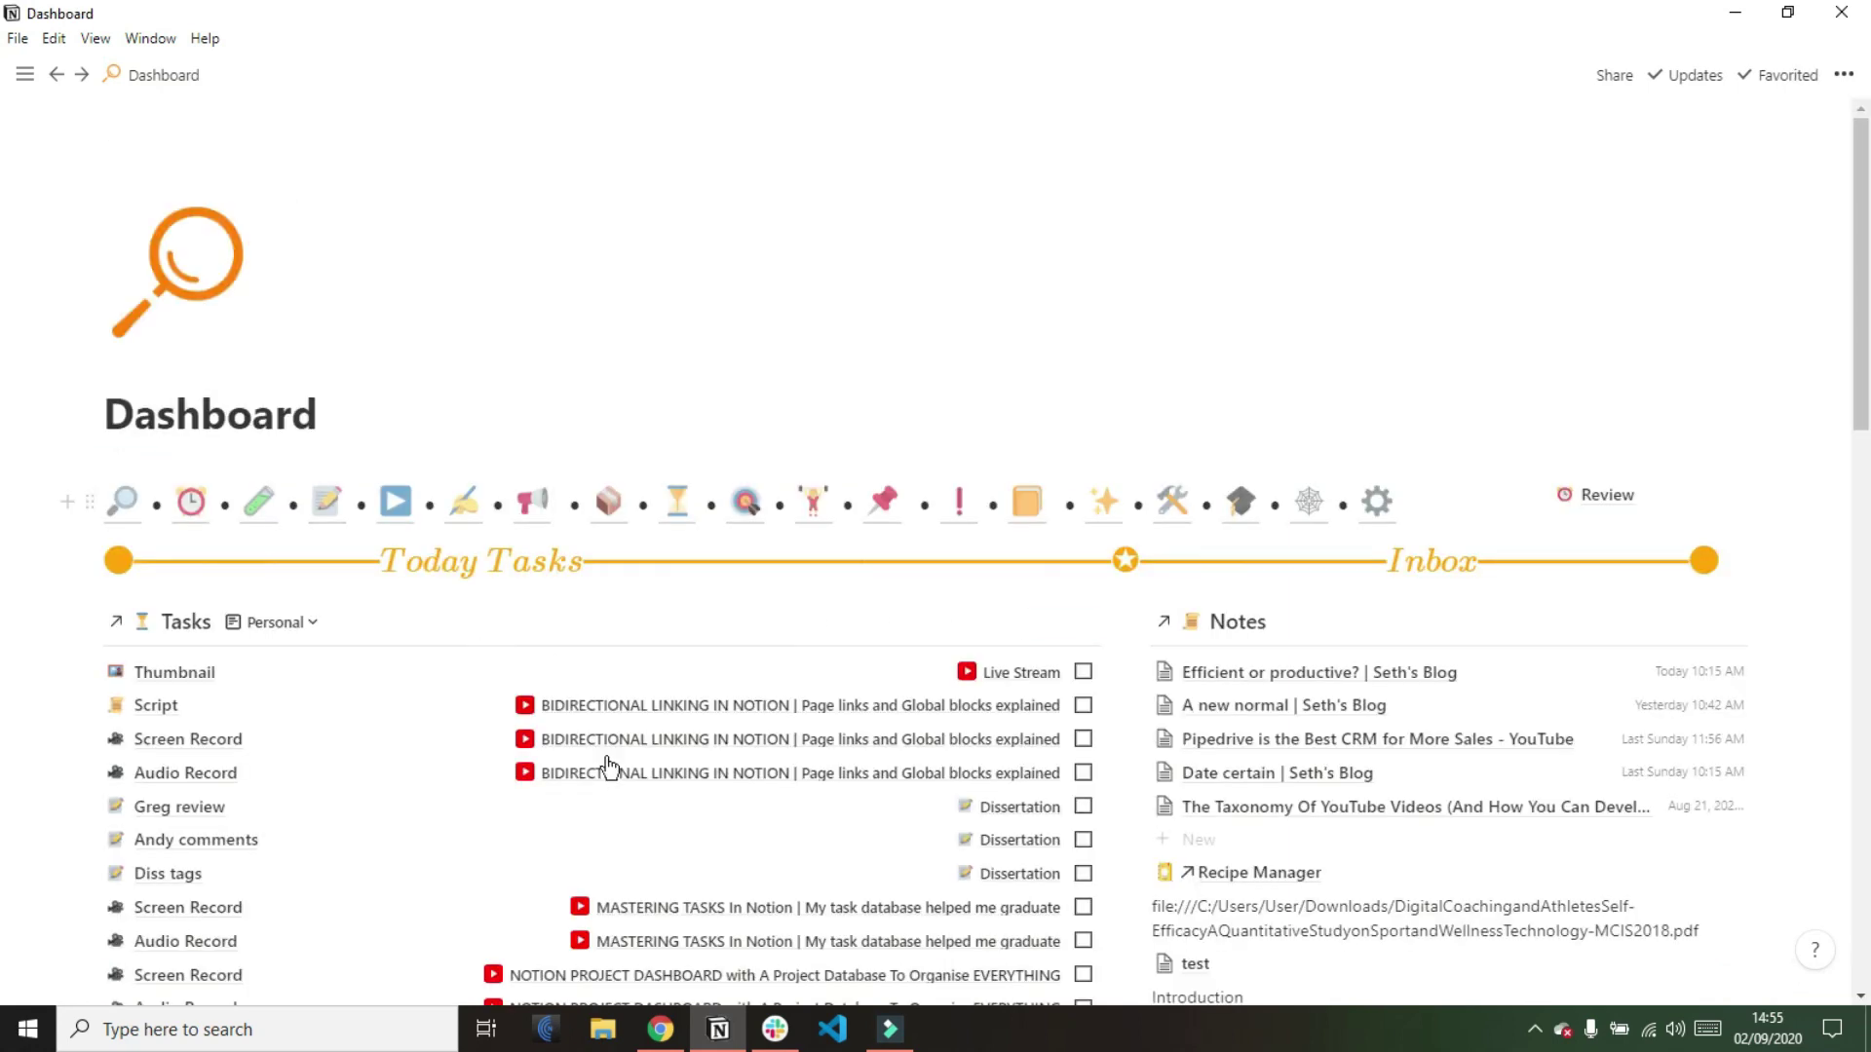
scroll(614, 774, down, 3)
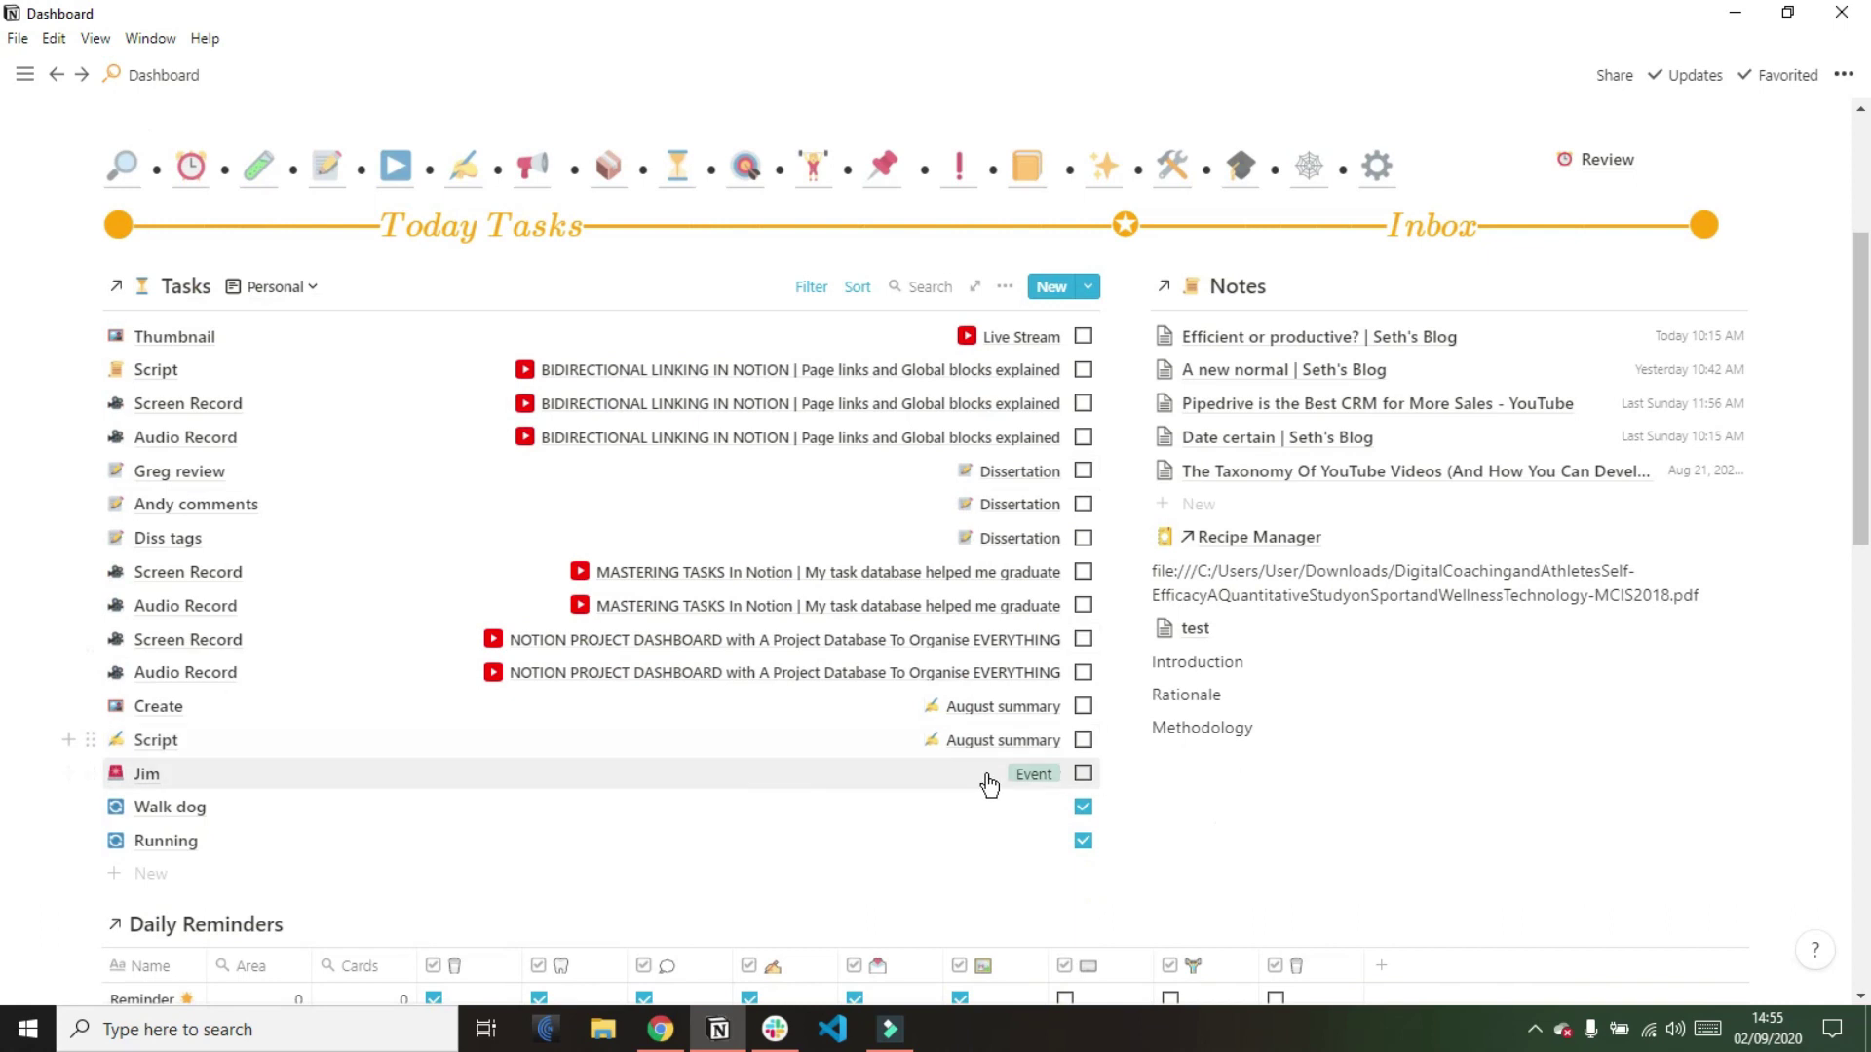
click(1085, 776)
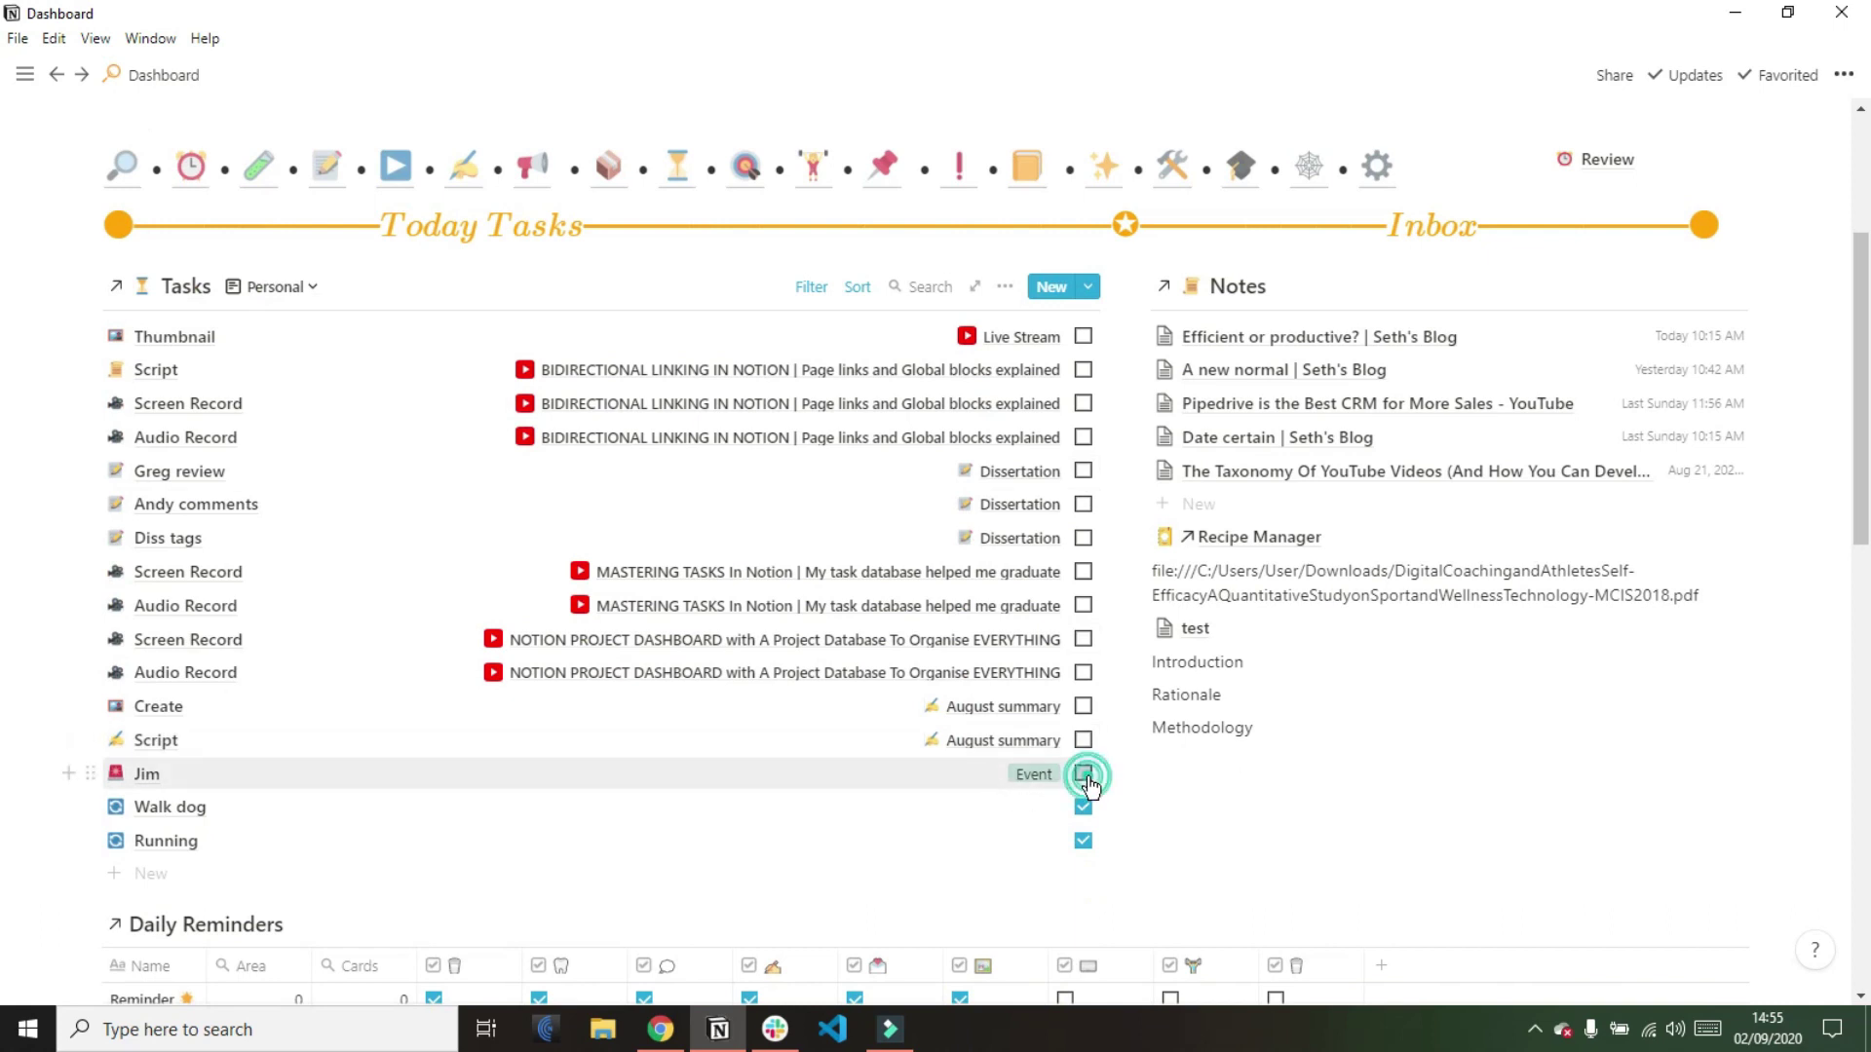
click(673, 167)
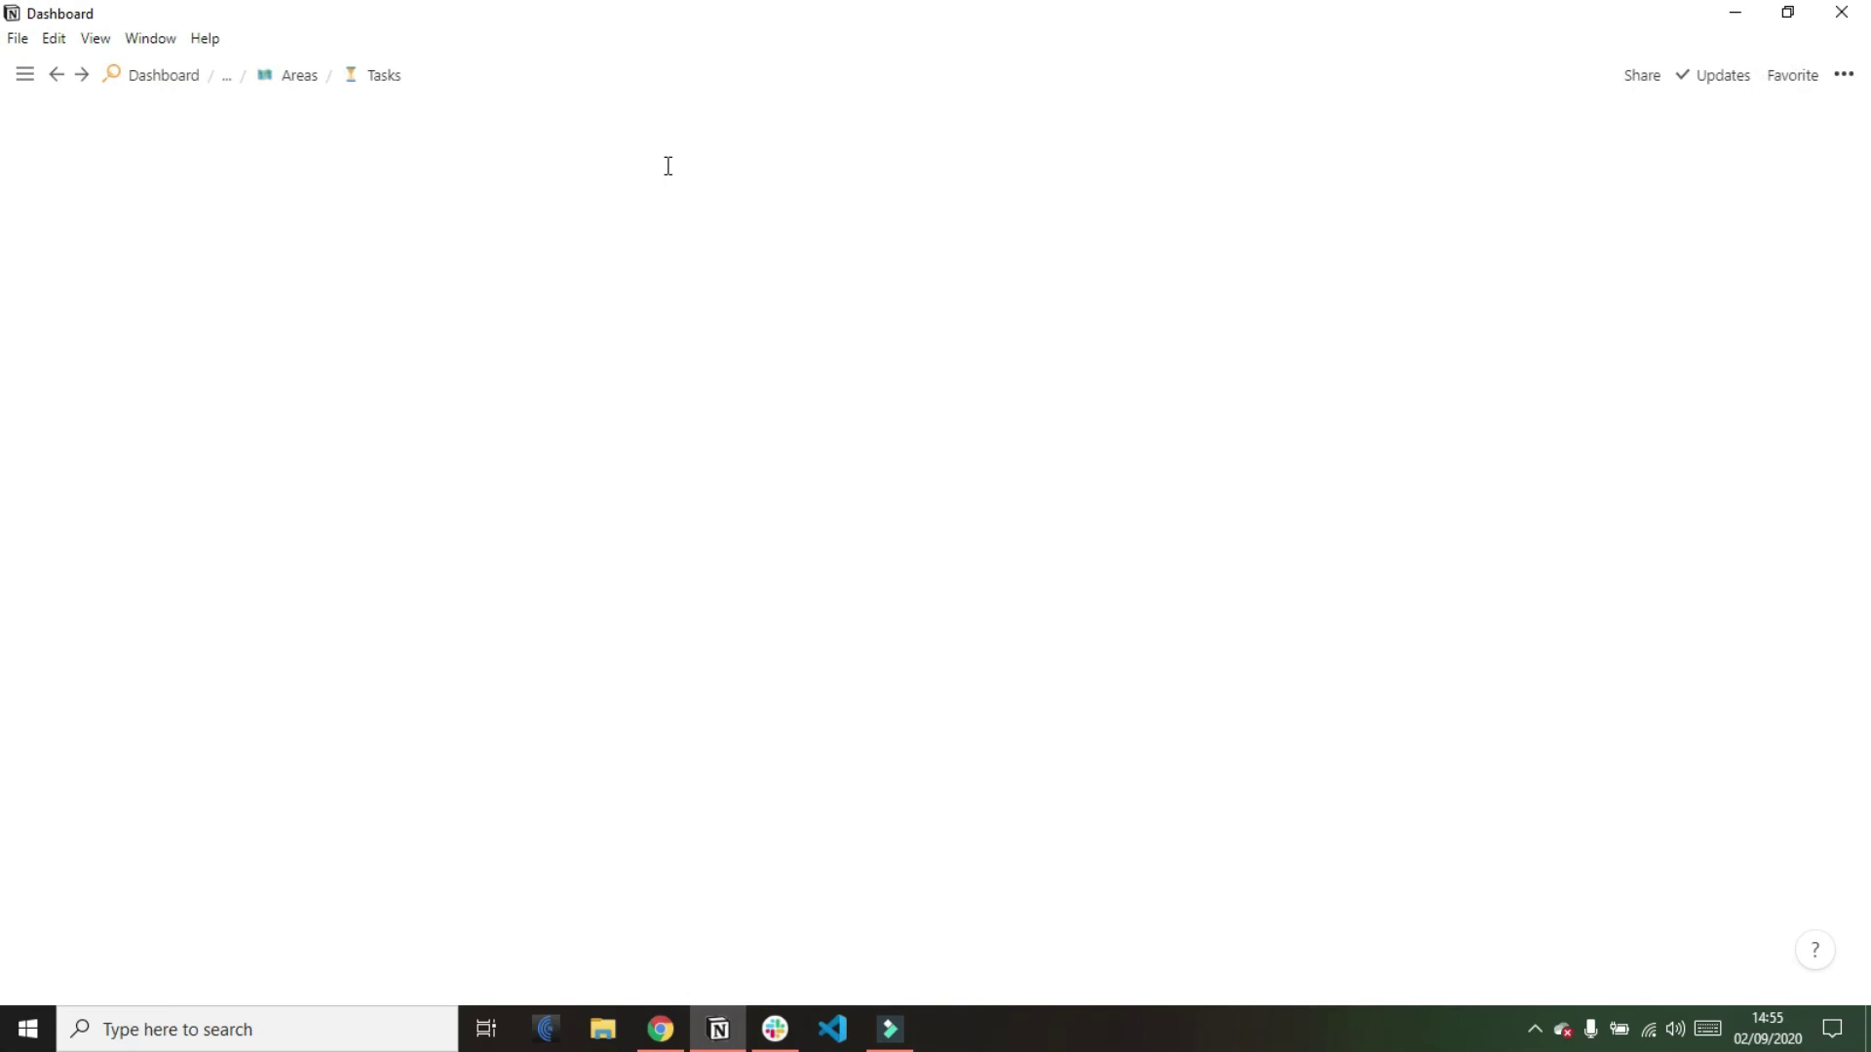
Review the Task Calendar's 55 undated tasks and its not-Done filter for September 2020
scroll(672, 626, down, 4)
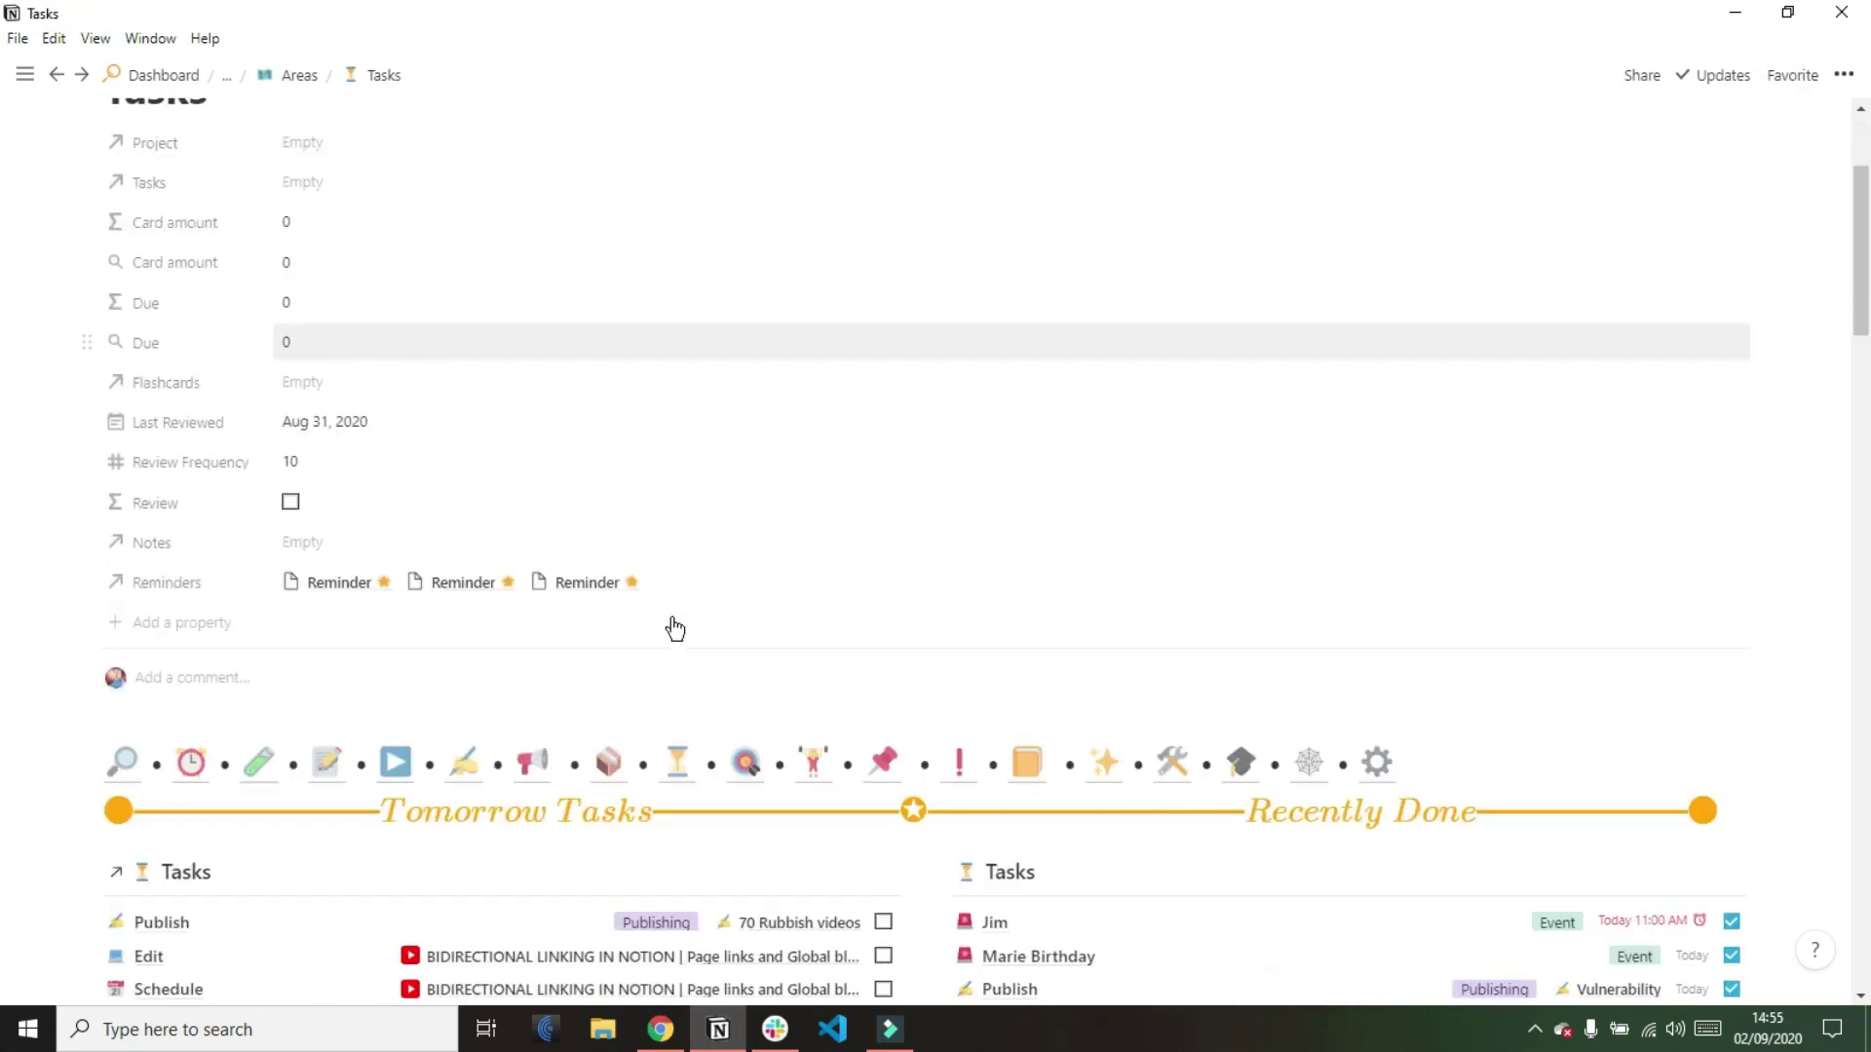
scroll(675, 627, down, 3)
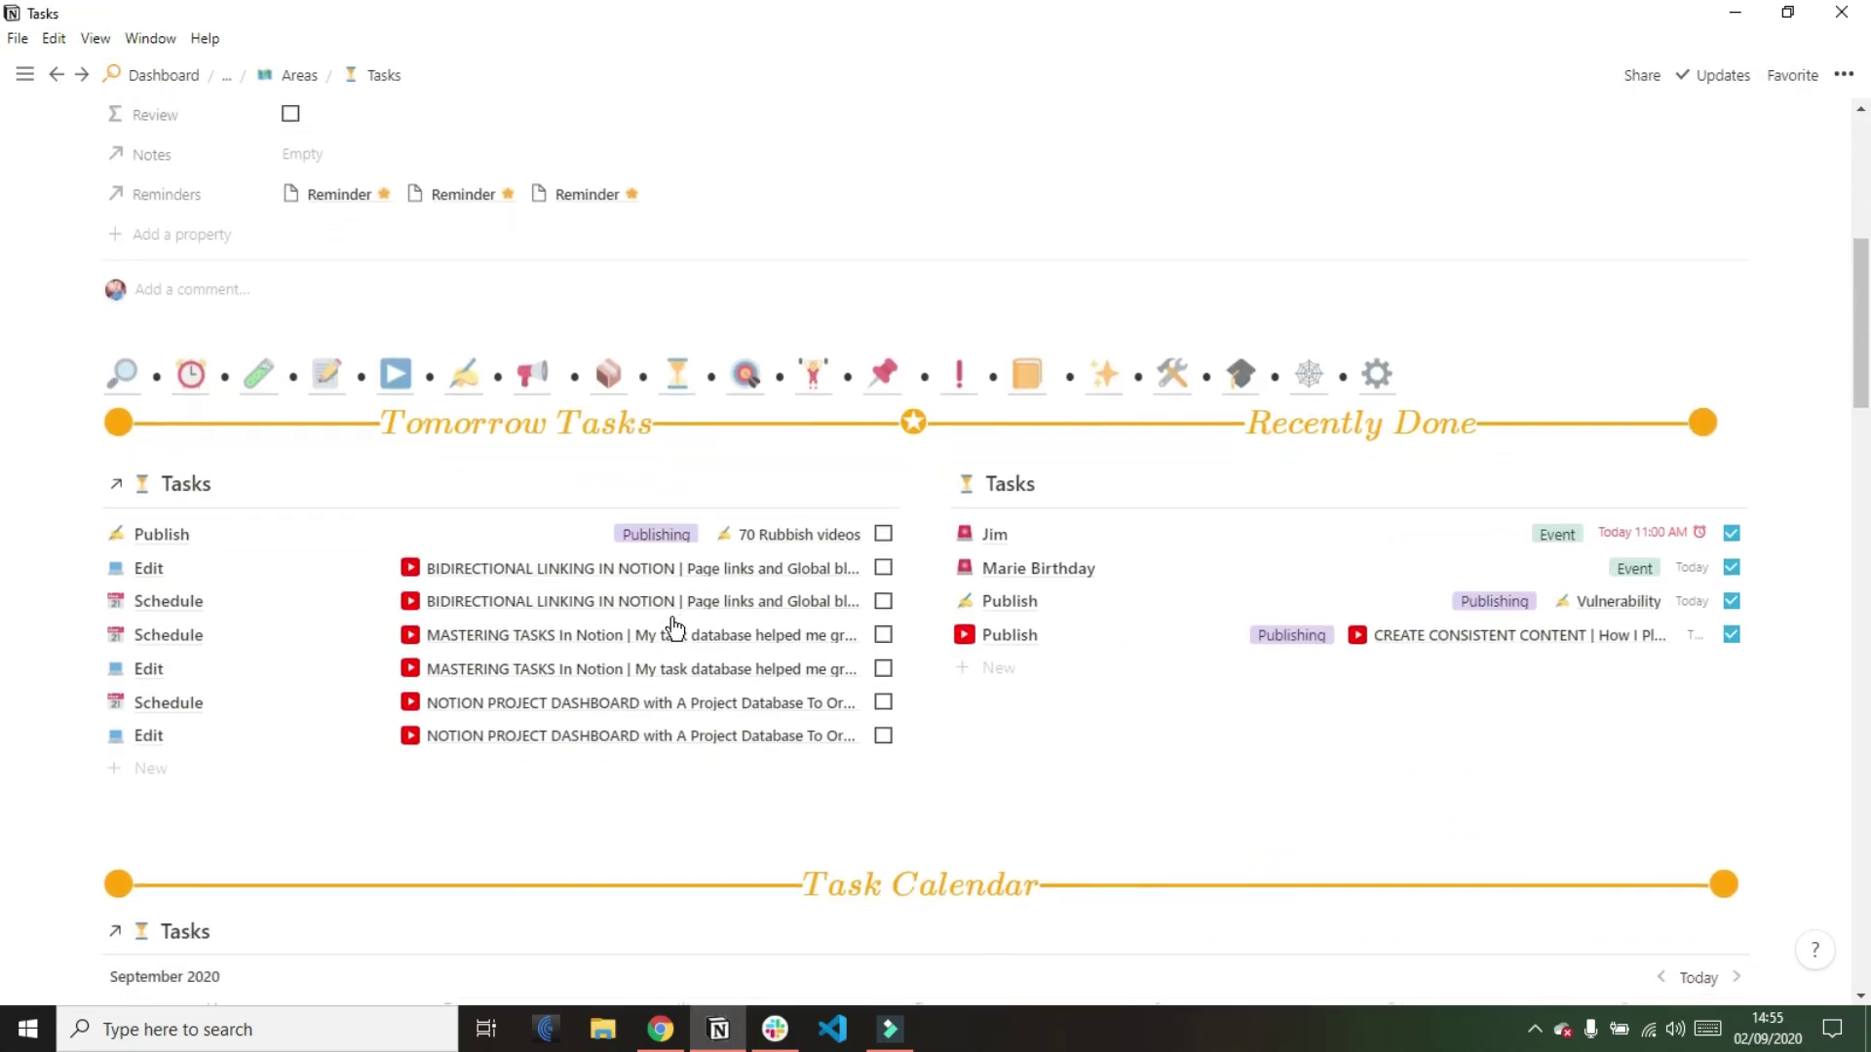
scroll(674, 626, down, 6)
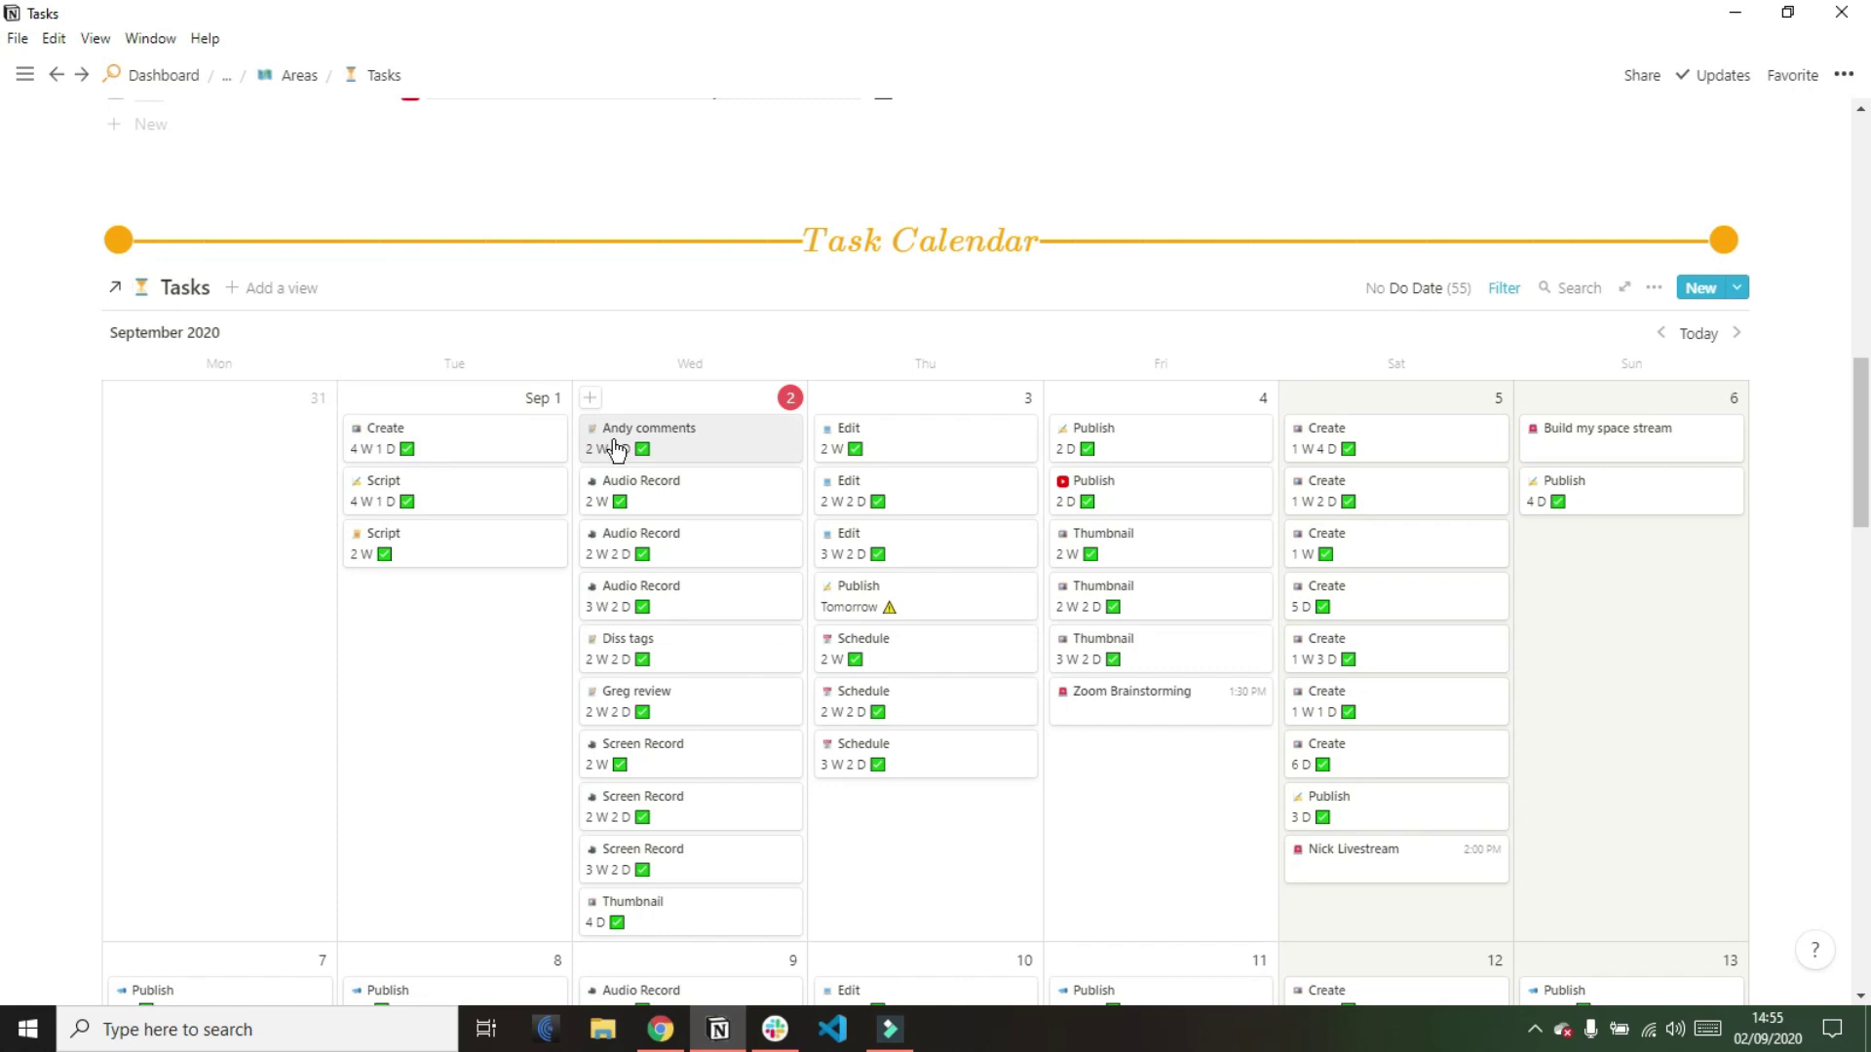
scroll(1174, 438, down, 10)
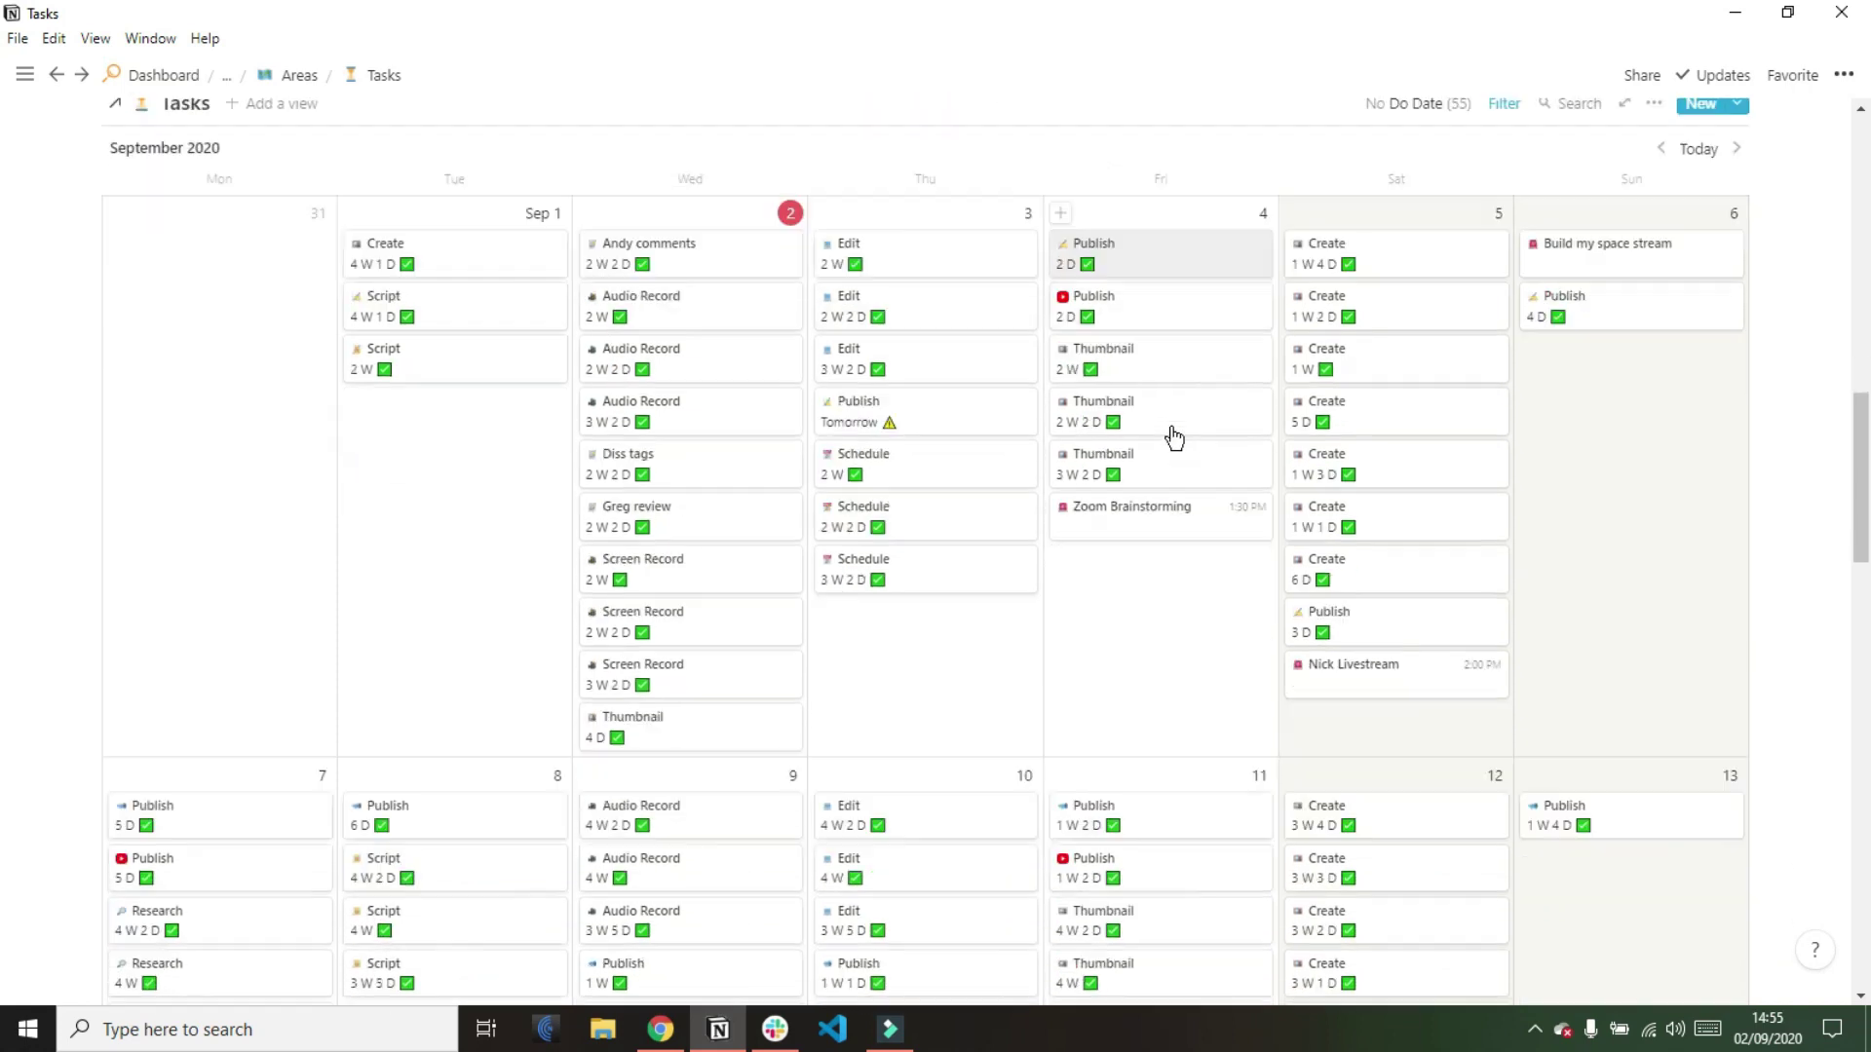
scroll(1174, 437, up, 12)
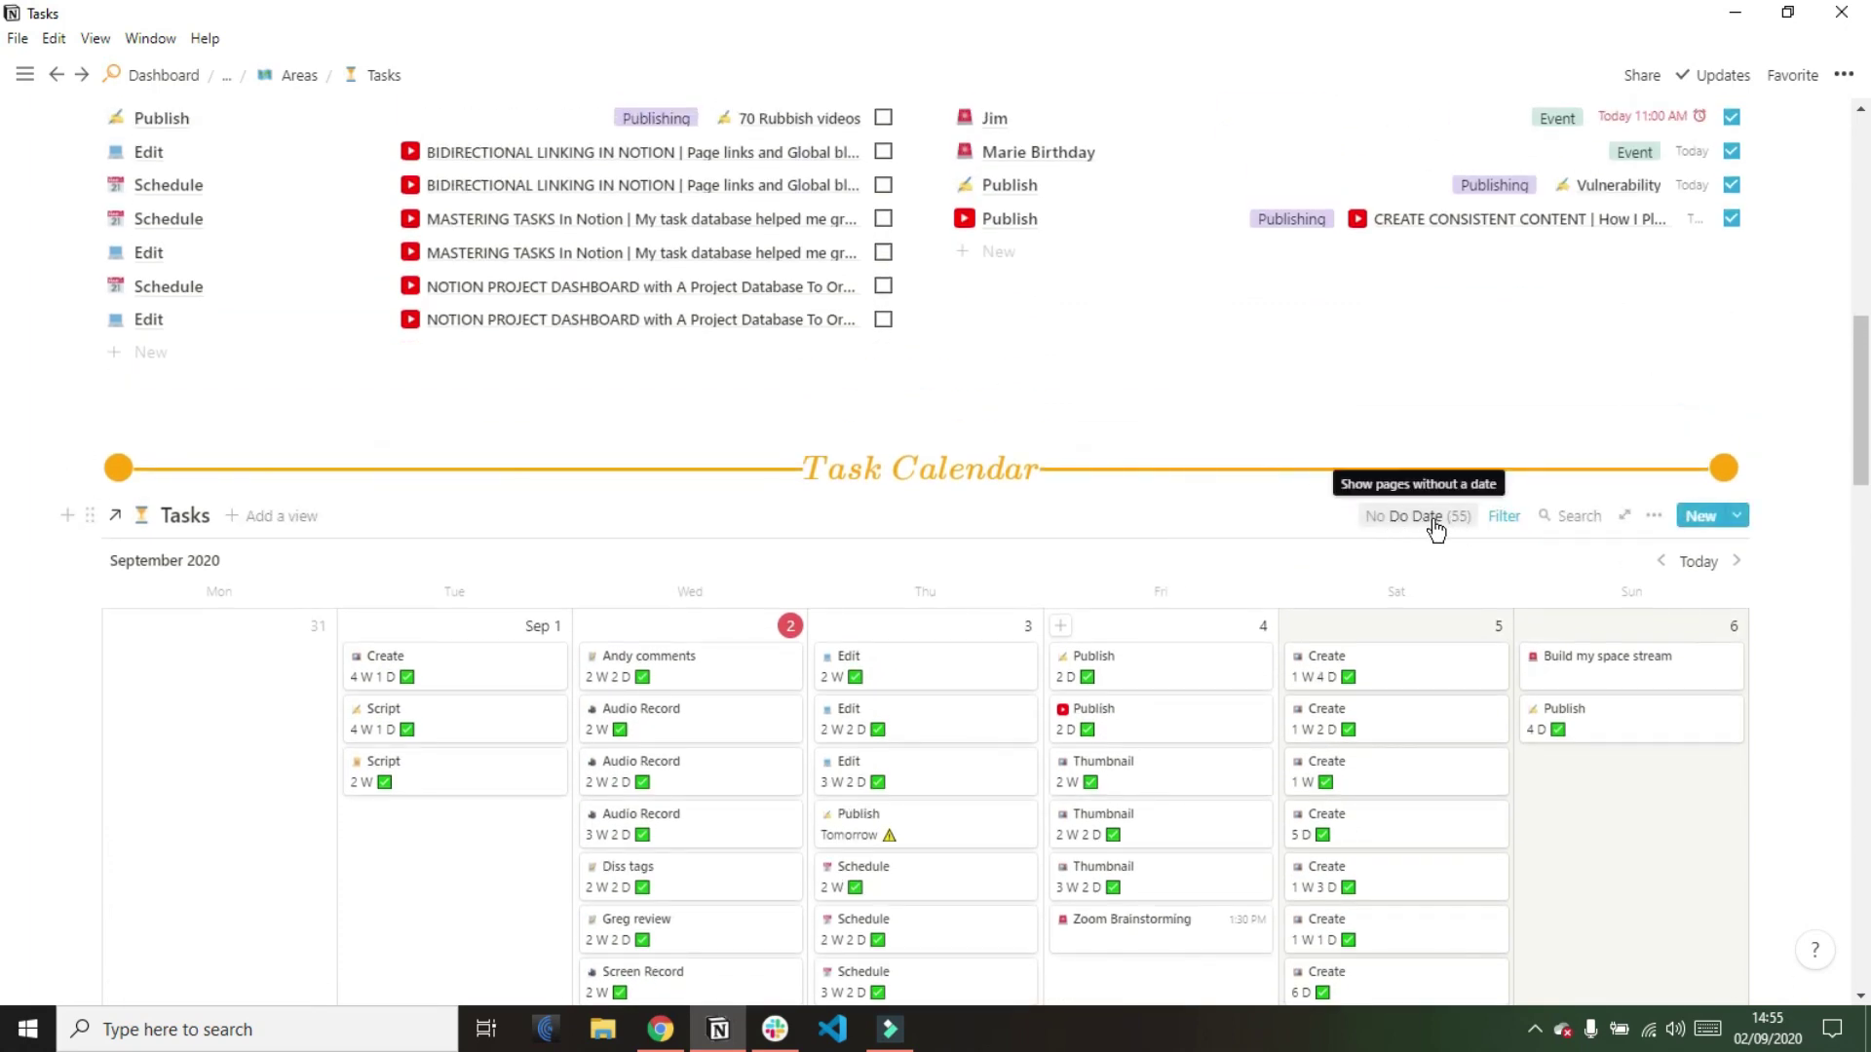
click(1465, 526)
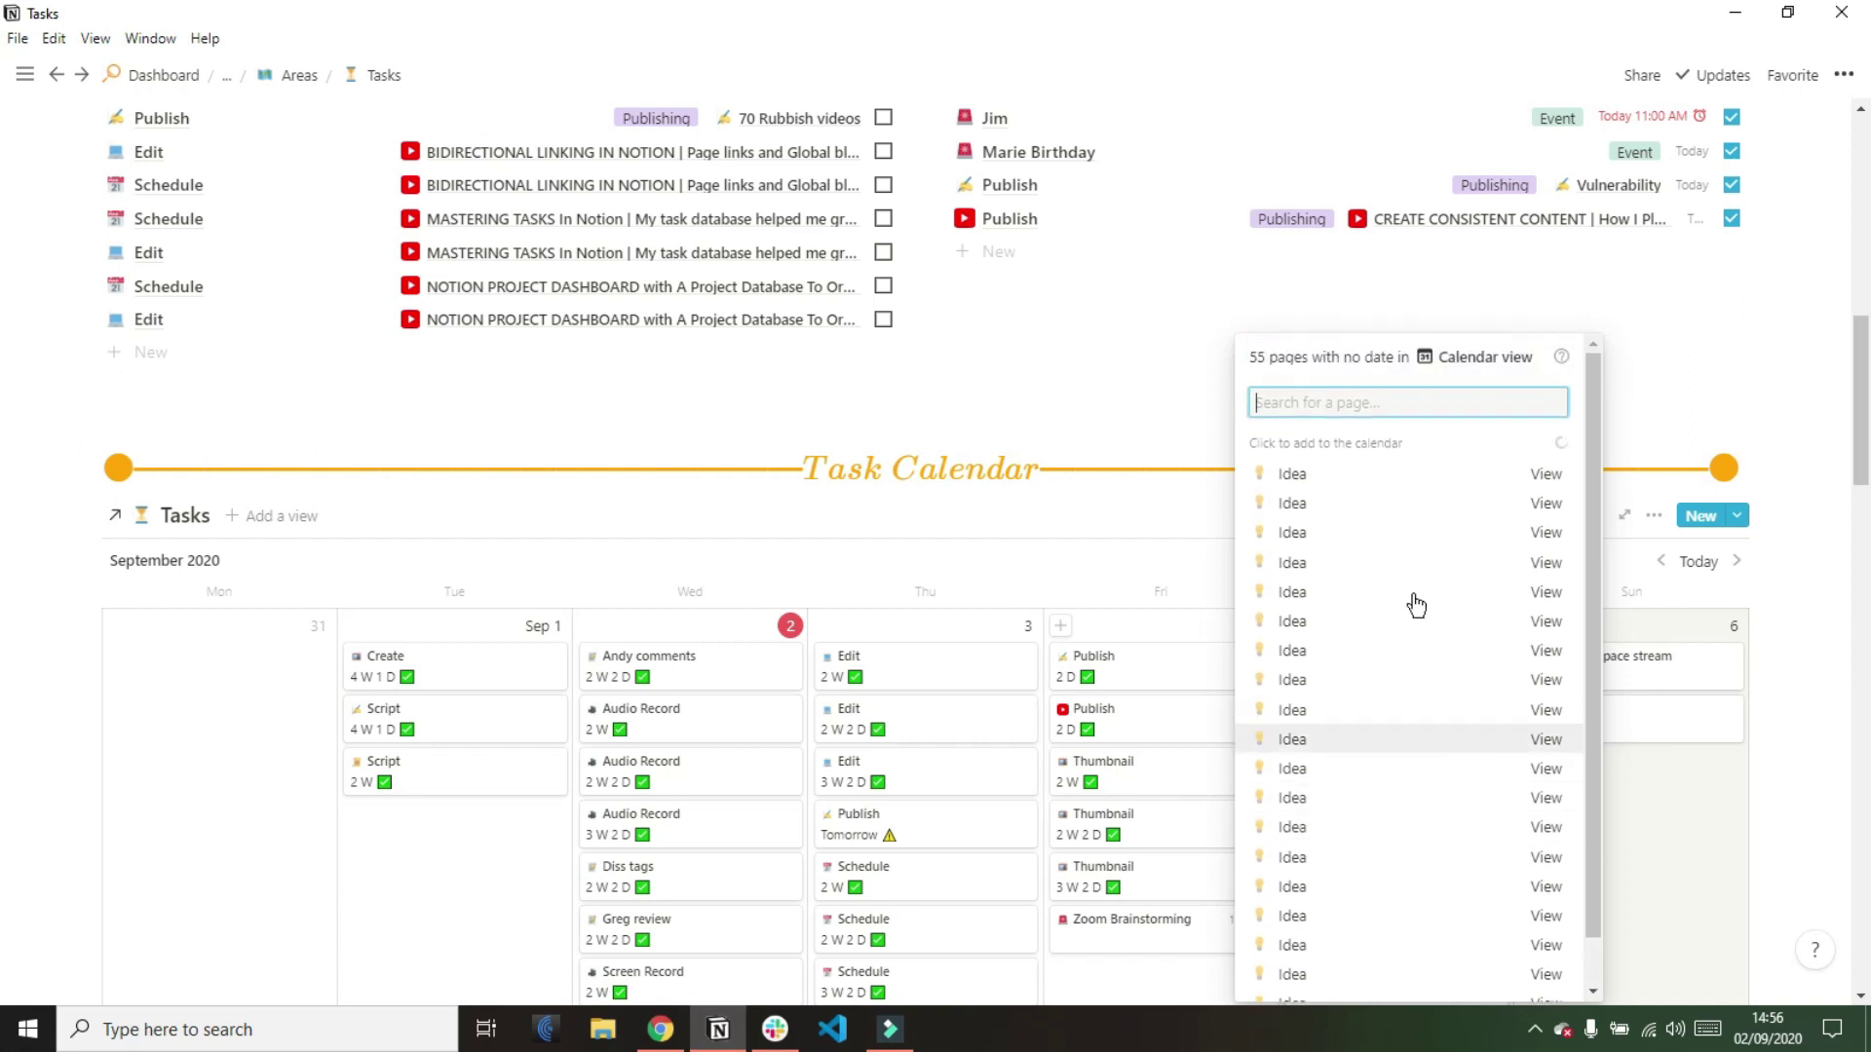
click(1138, 502)
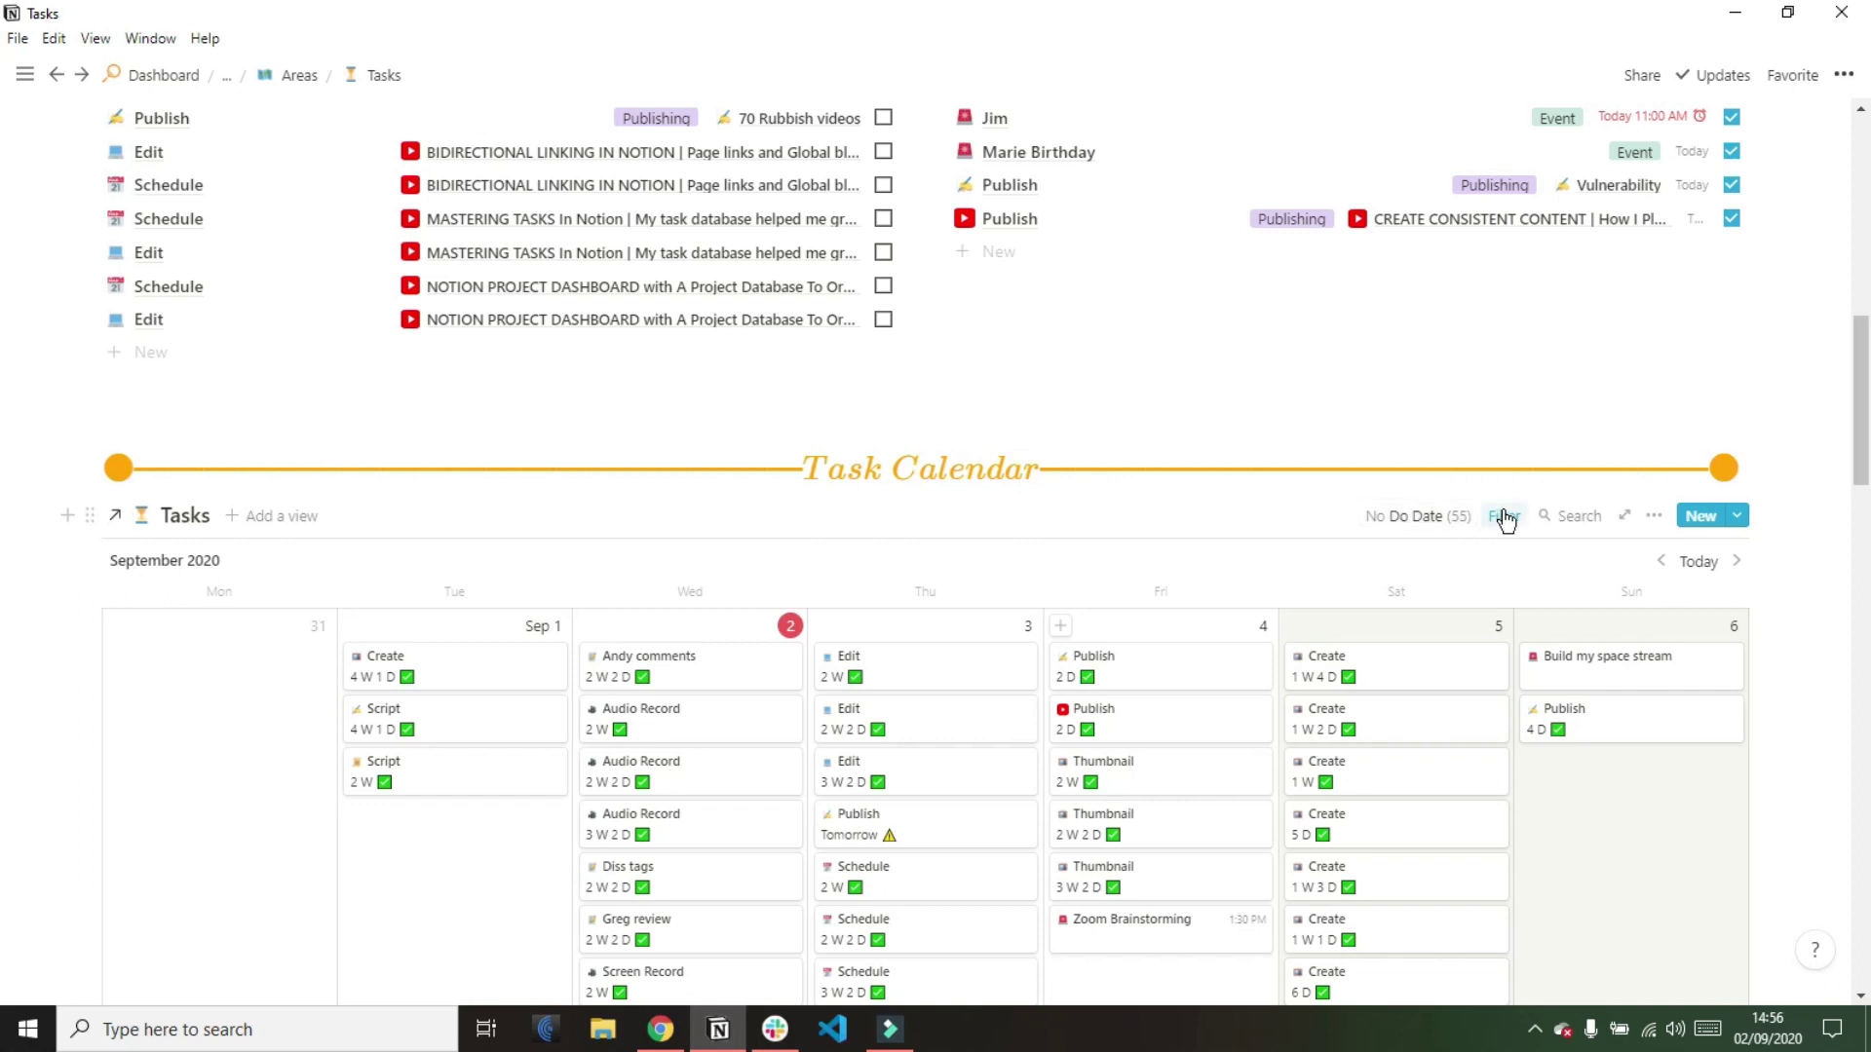
click(1506, 518)
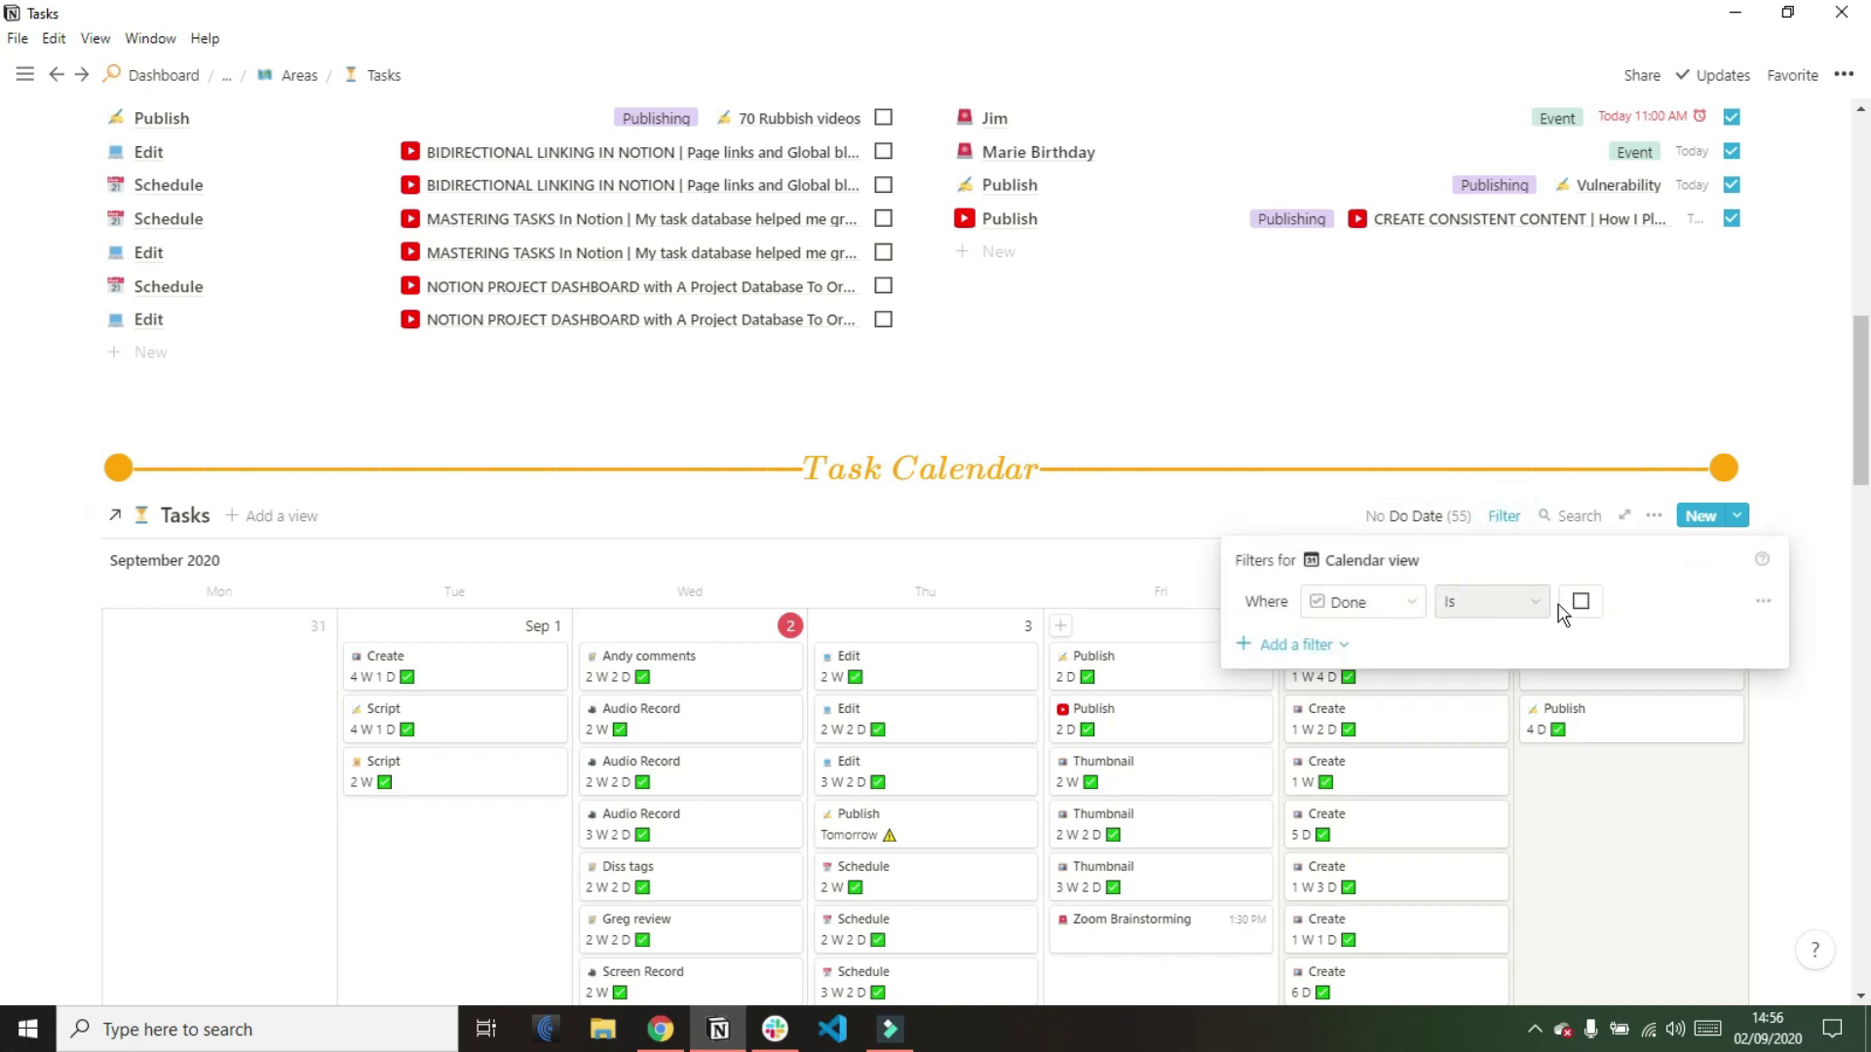
click(1268, 514)
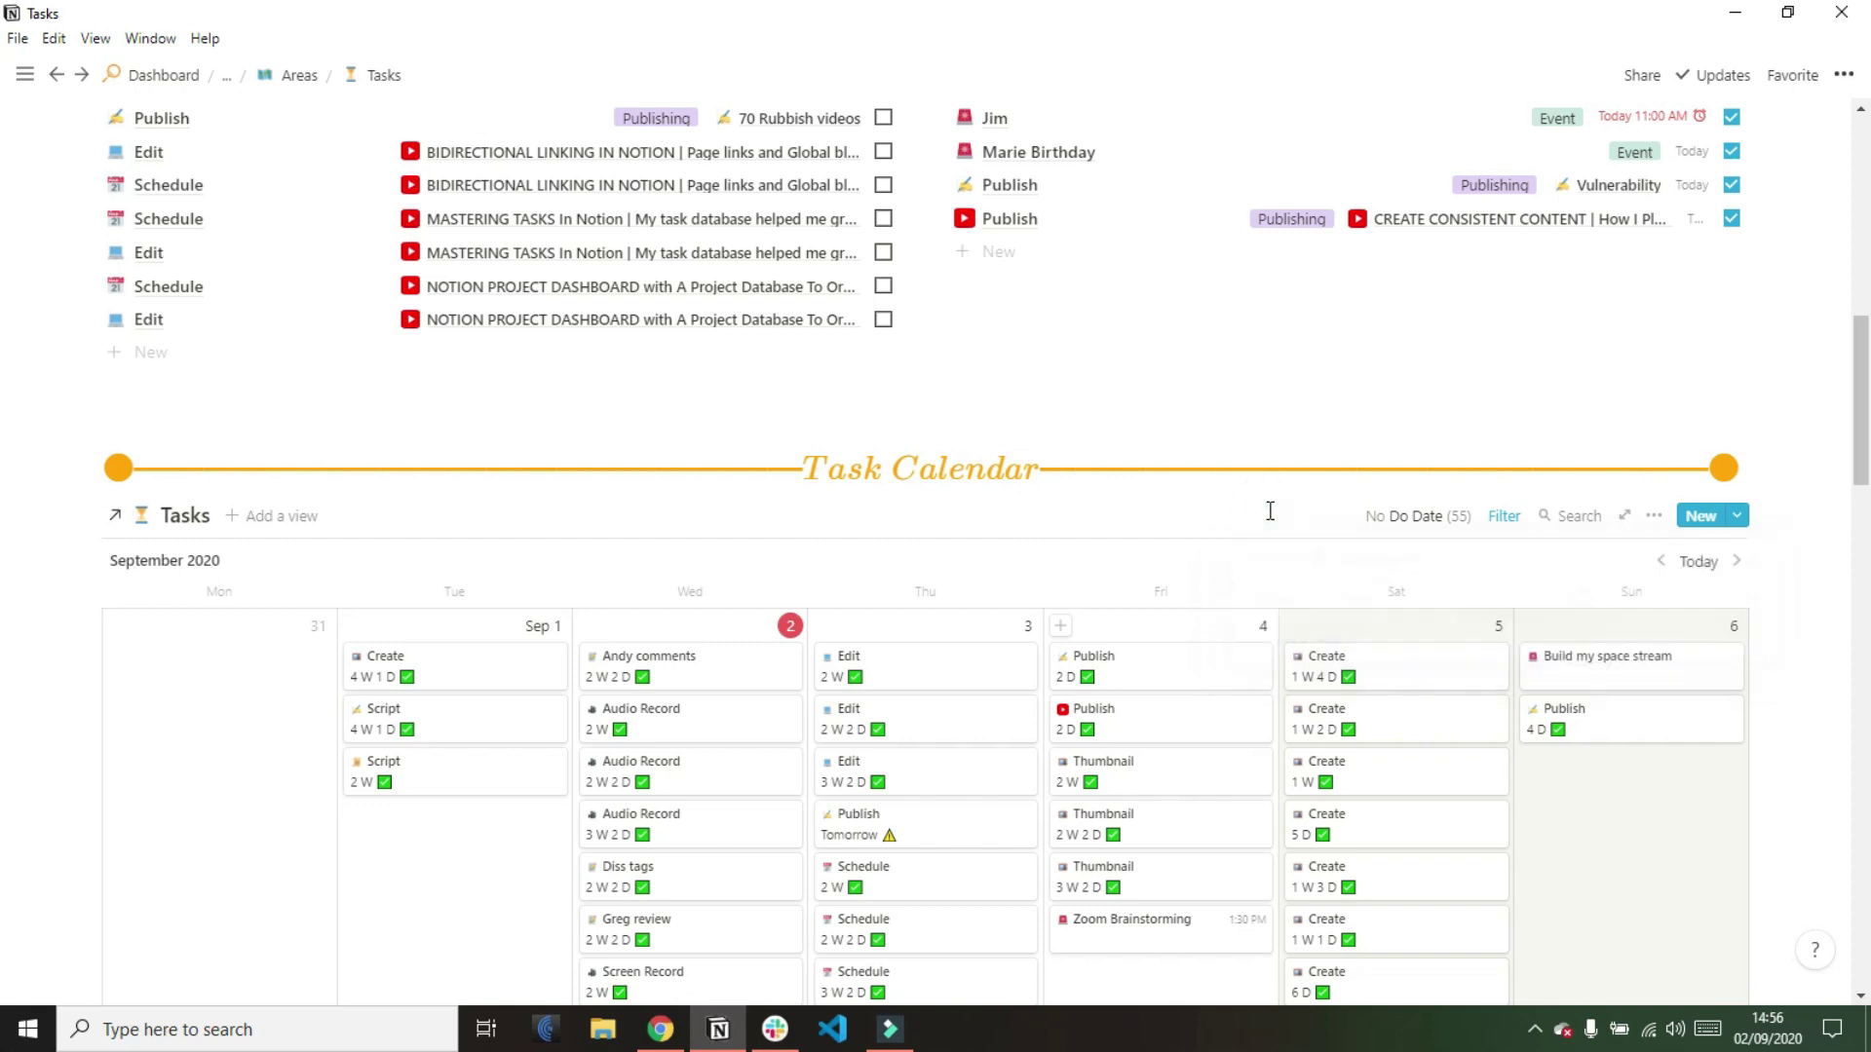
scroll(1037, 572, down, 2)
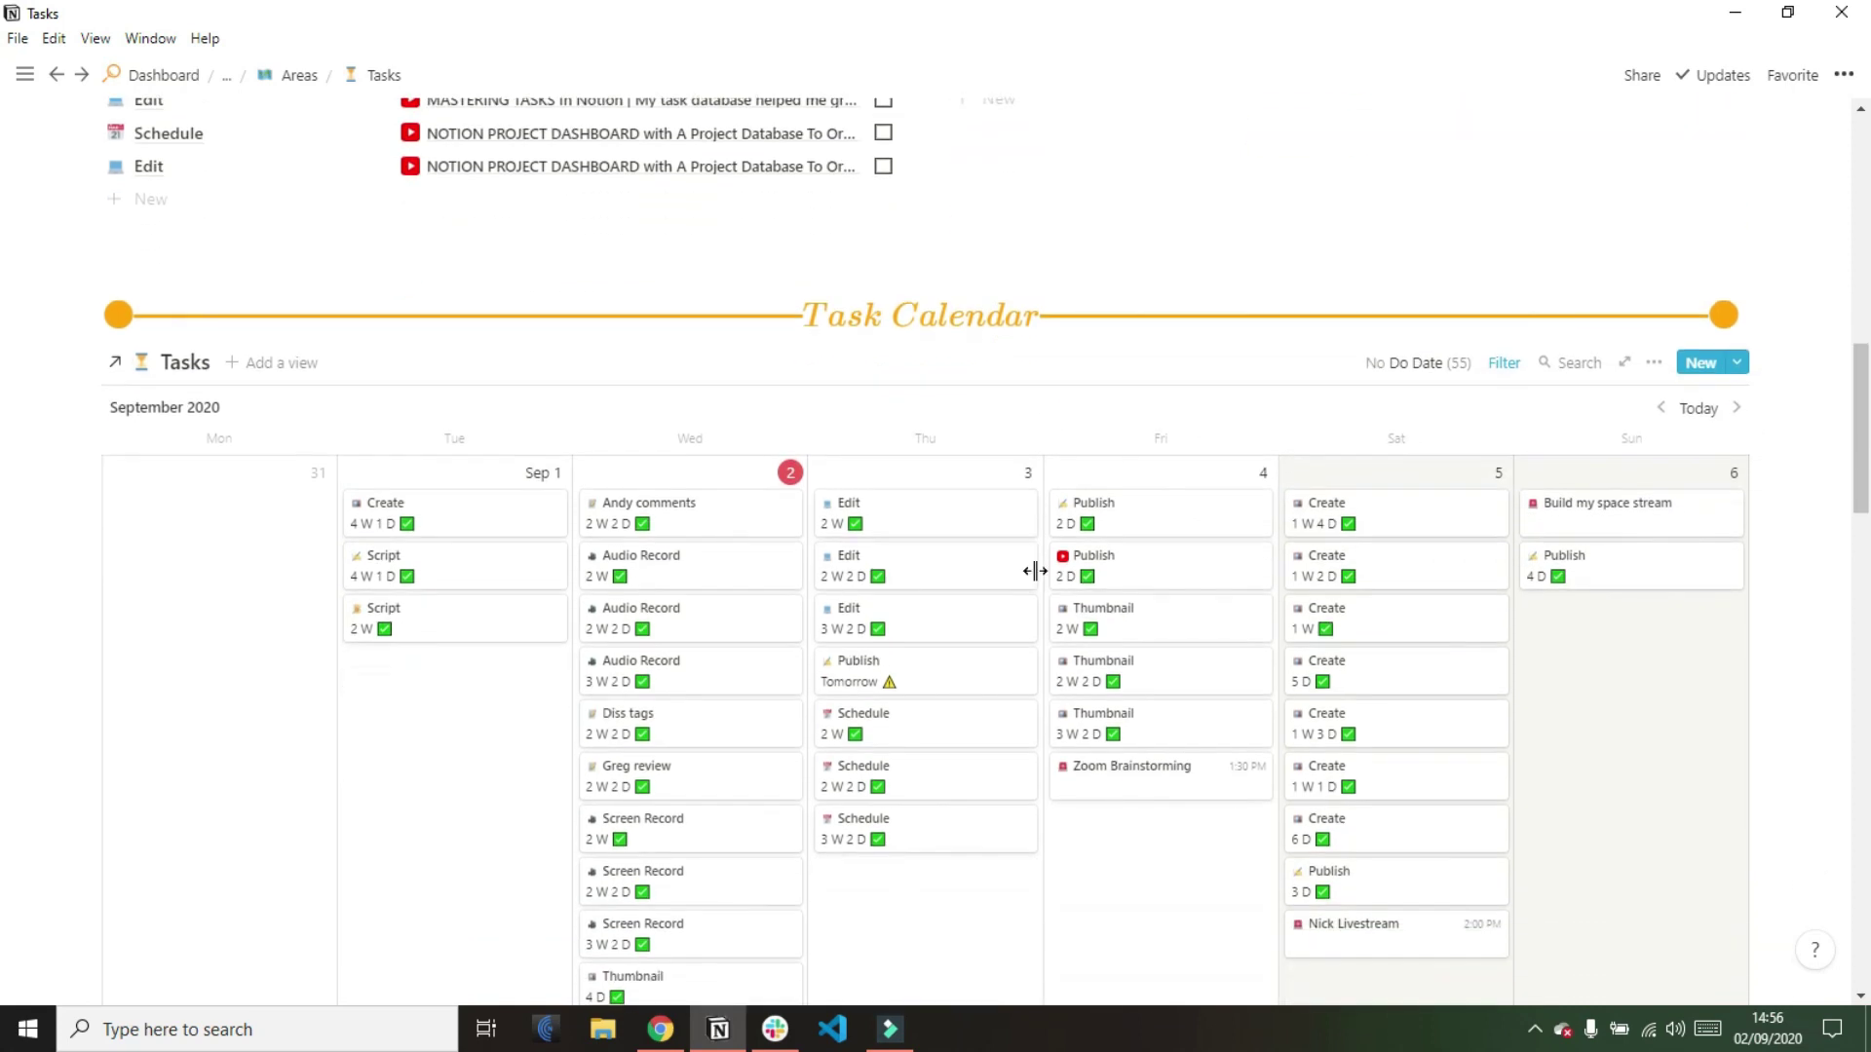
scroll(1112, 863, down, 2)
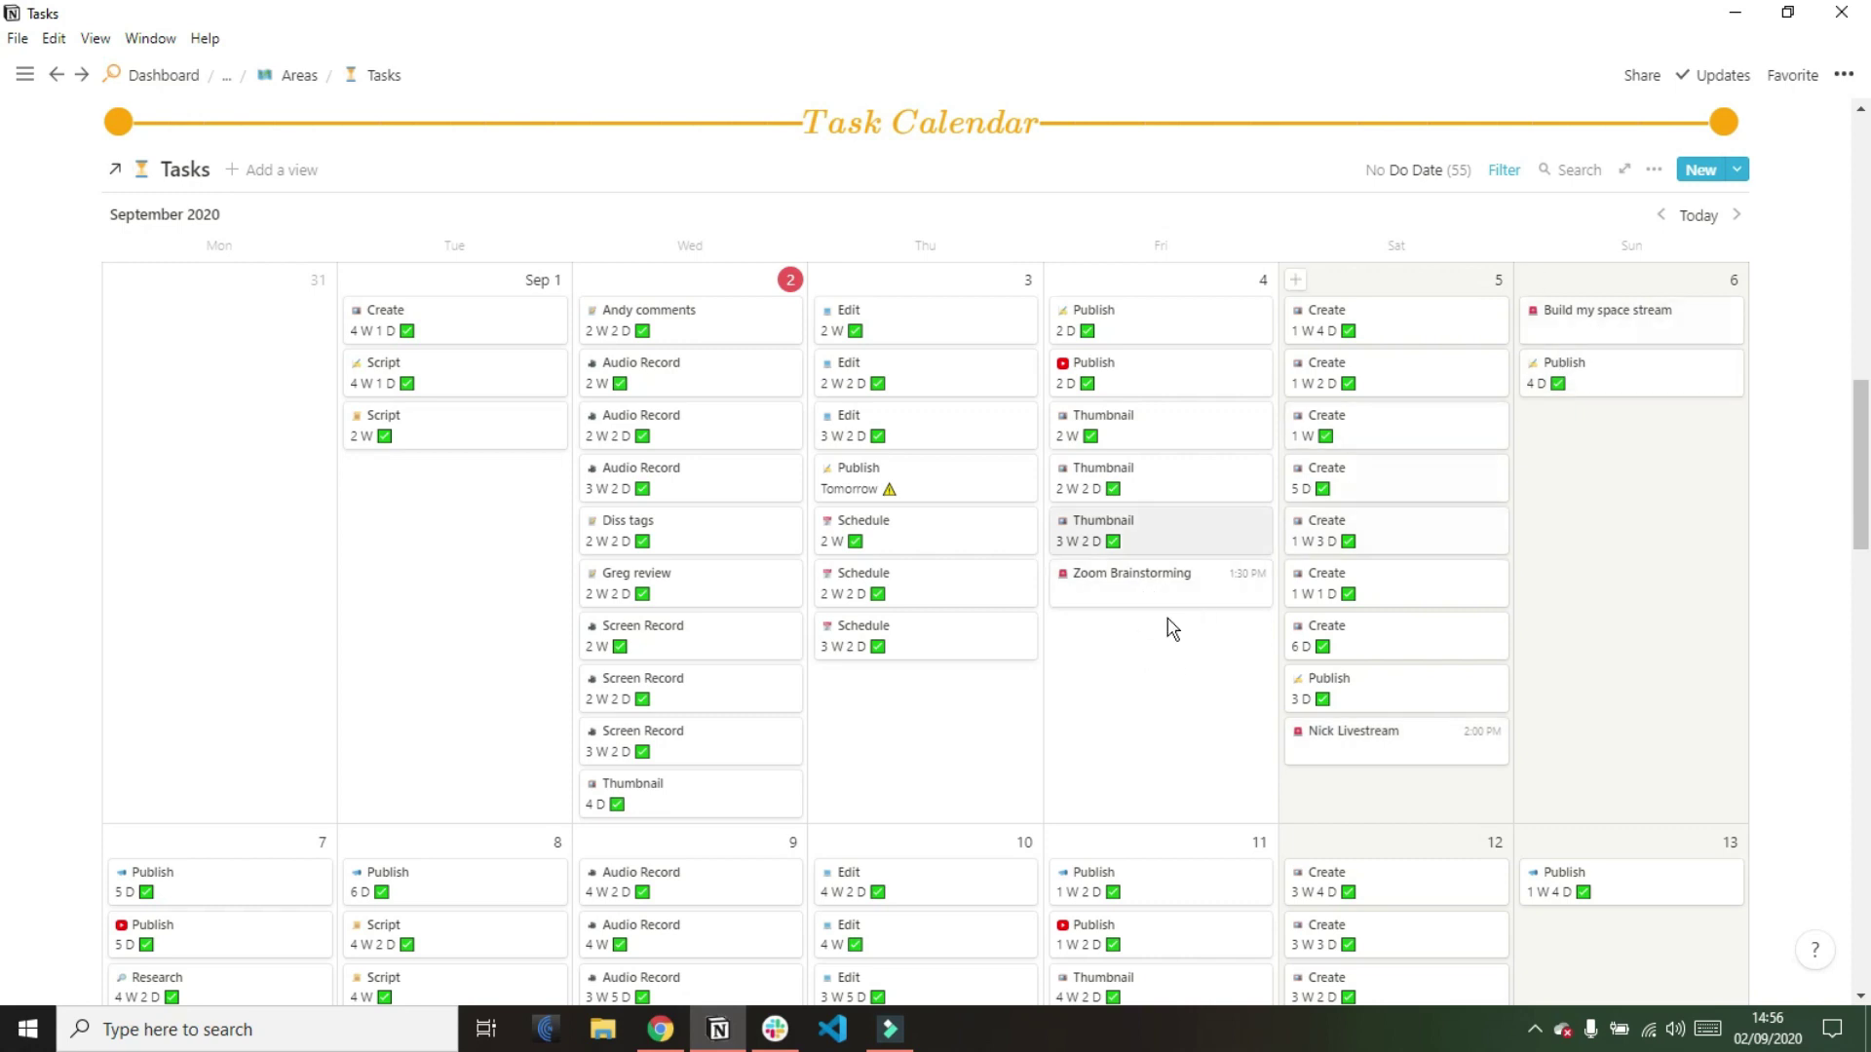
scroll(1166, 648, down, 9)
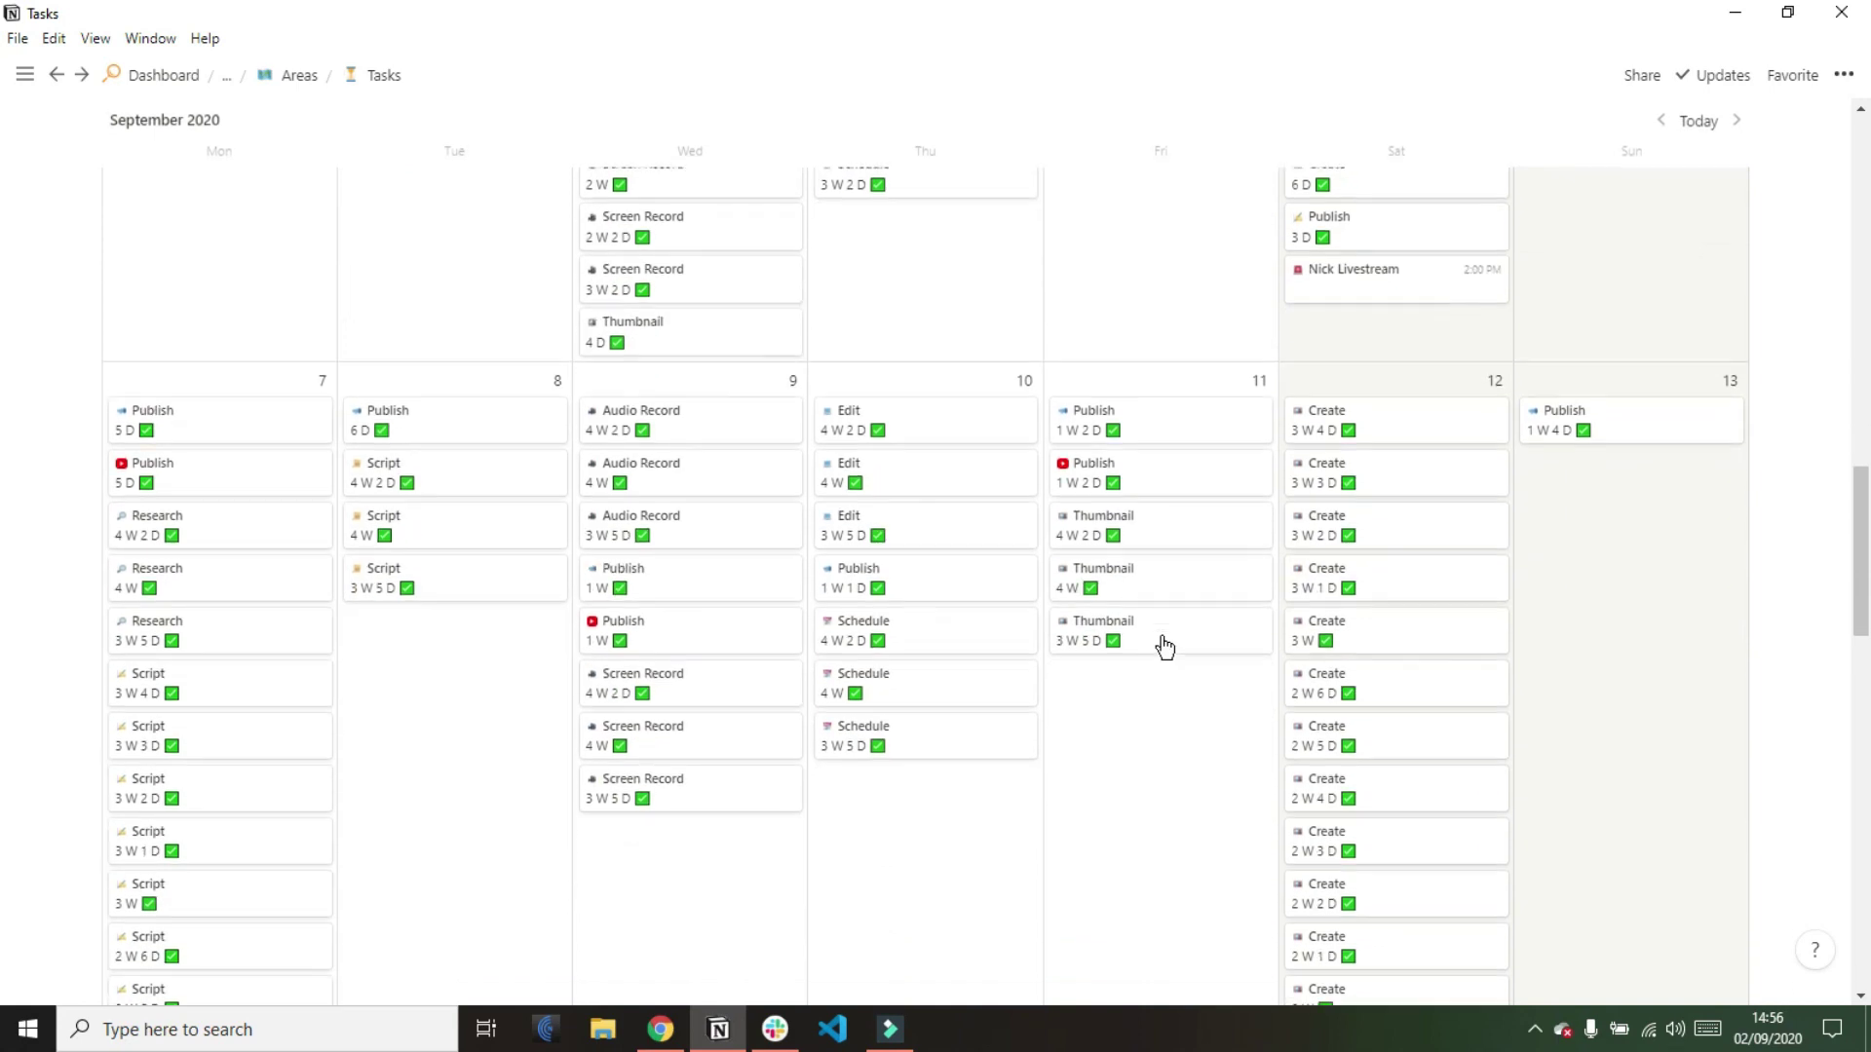
scroll(1166, 648, down, 10)
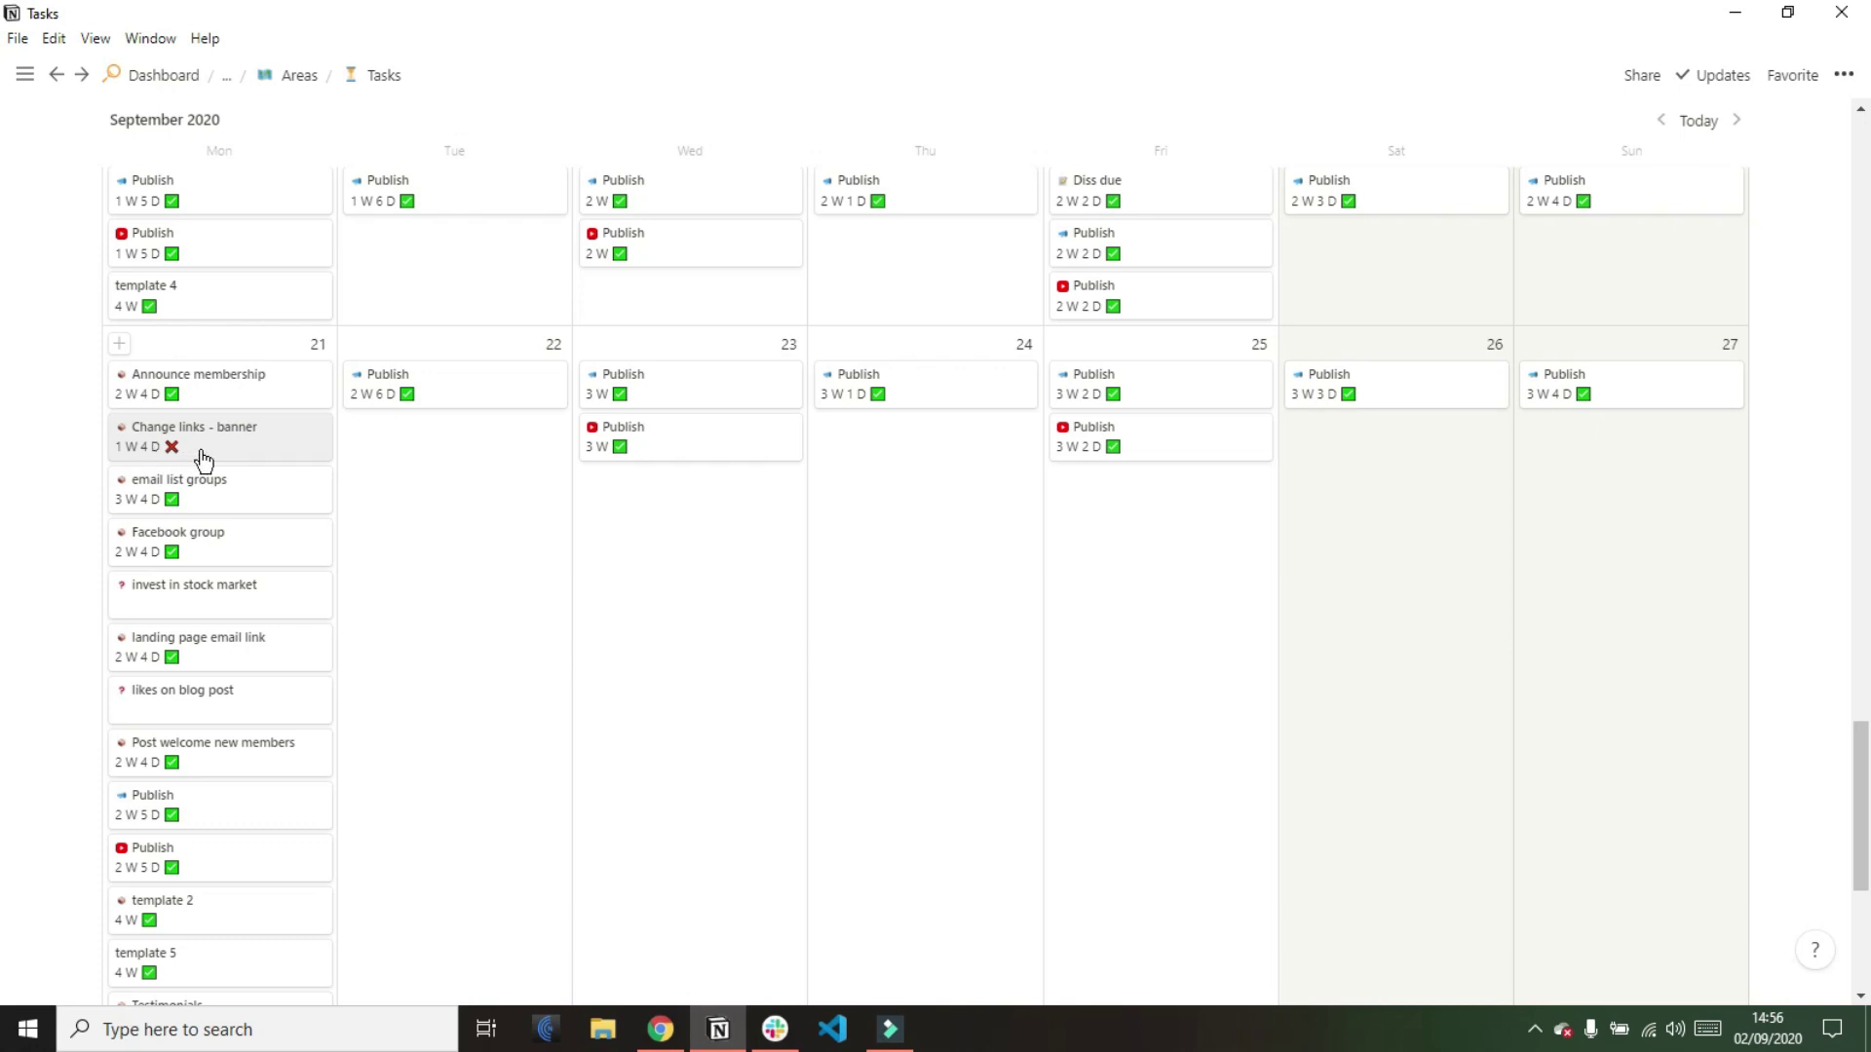
scroll(705, 488, up, 5)
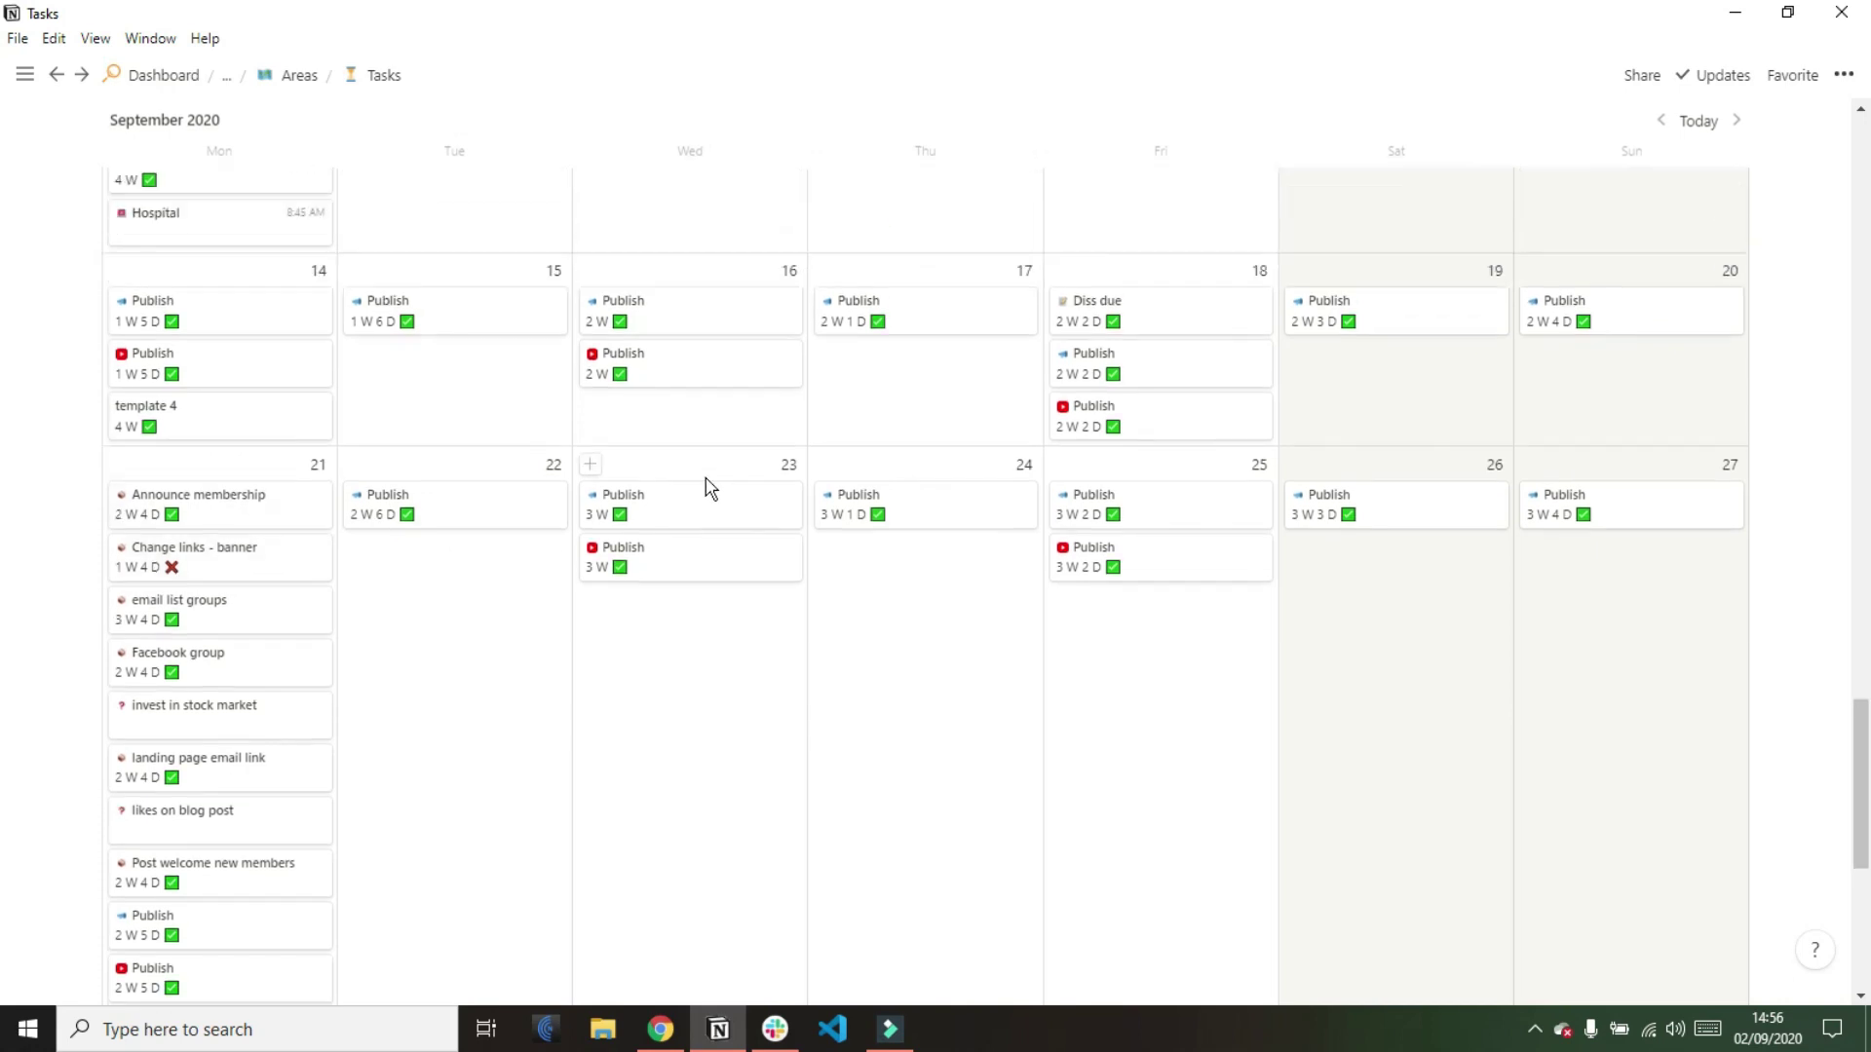
scroll(710, 489, up, 10)
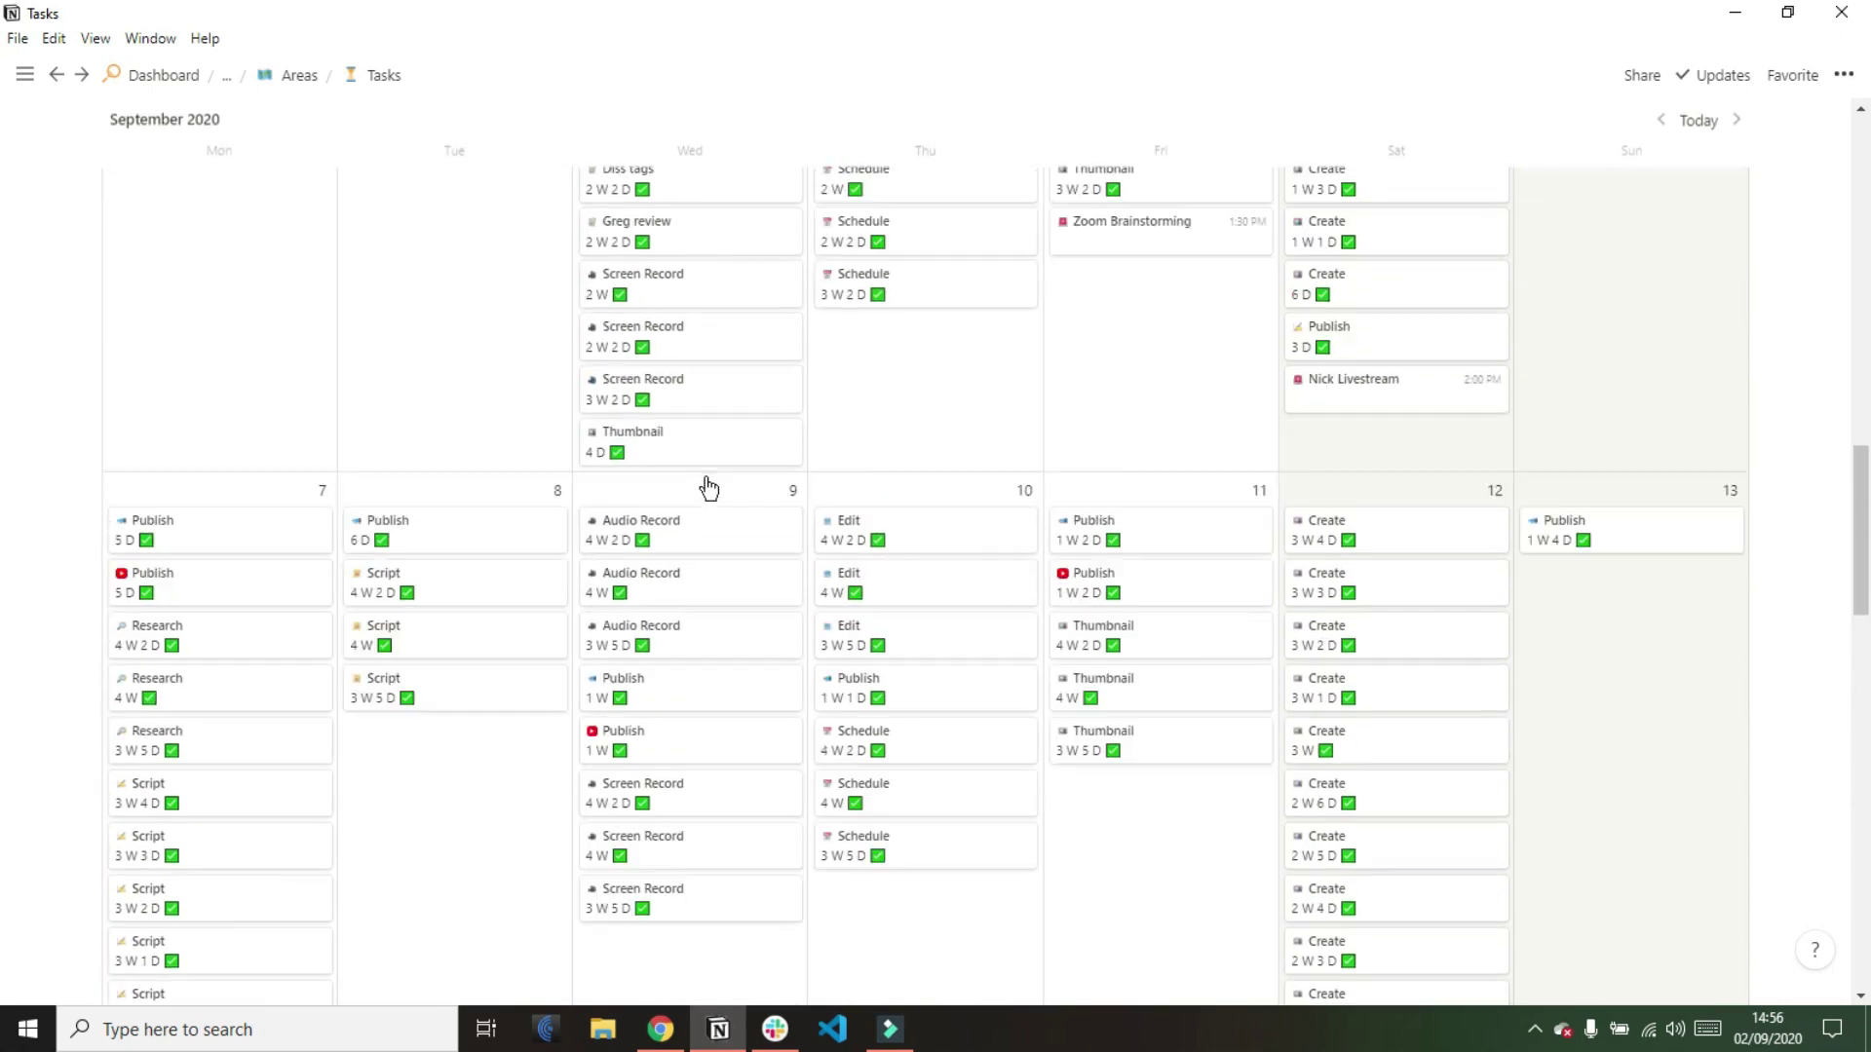
scroll(709, 486, up, 5)
scroll(705, 483, down, 3)
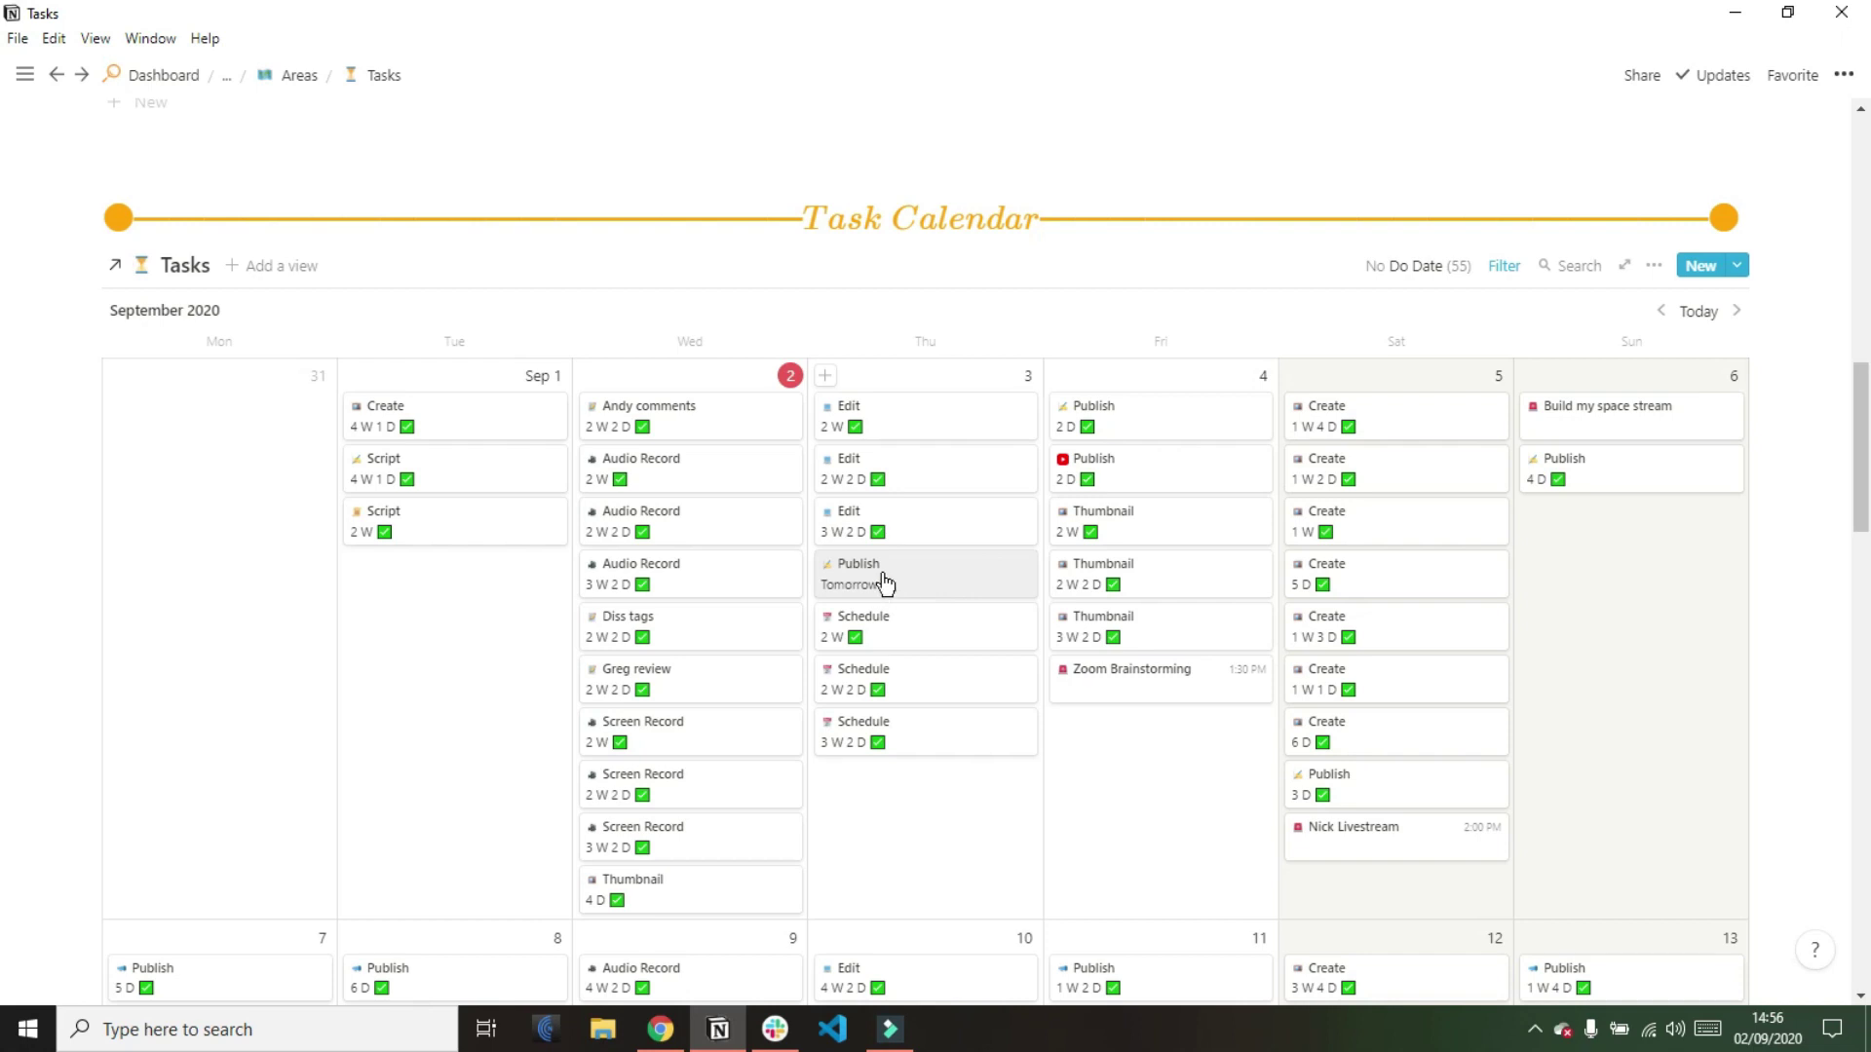
Open the Thursday 'Publish – Tomorrow' task and check its Tag options, keeping Publishing
click(932, 589)
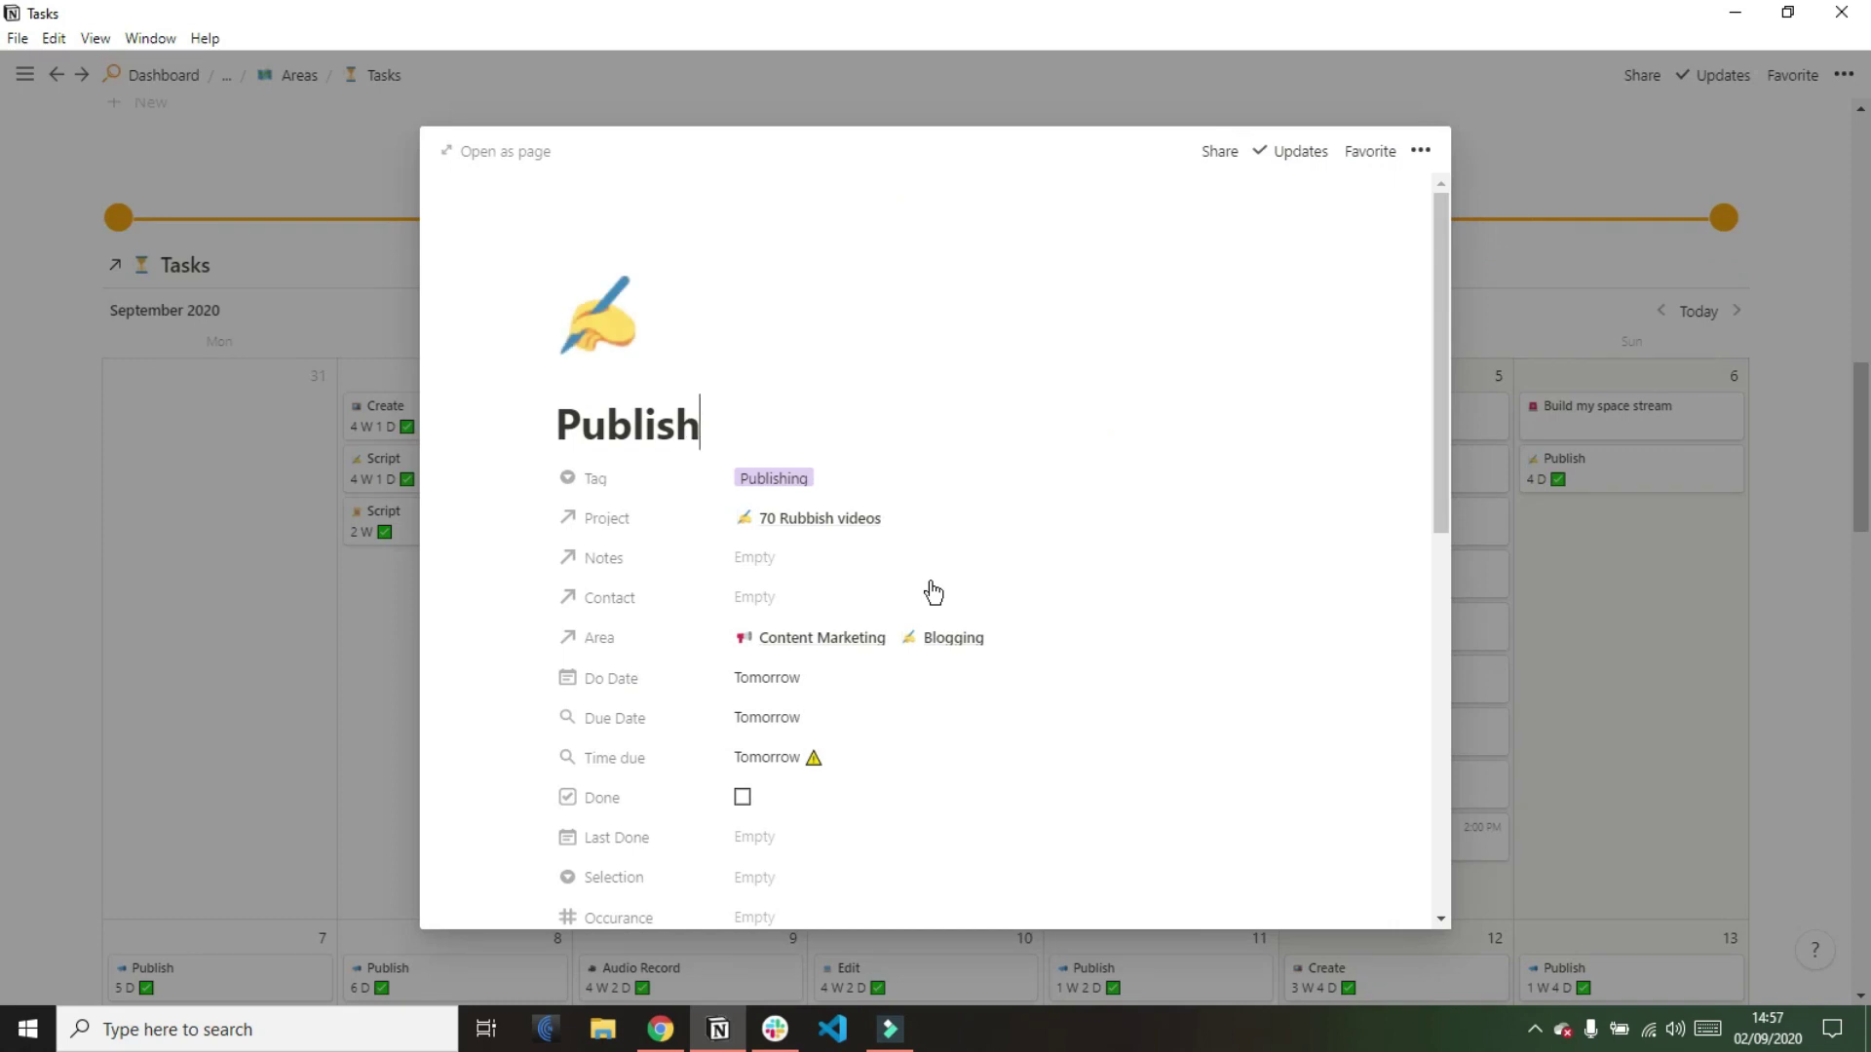
click(831, 480)
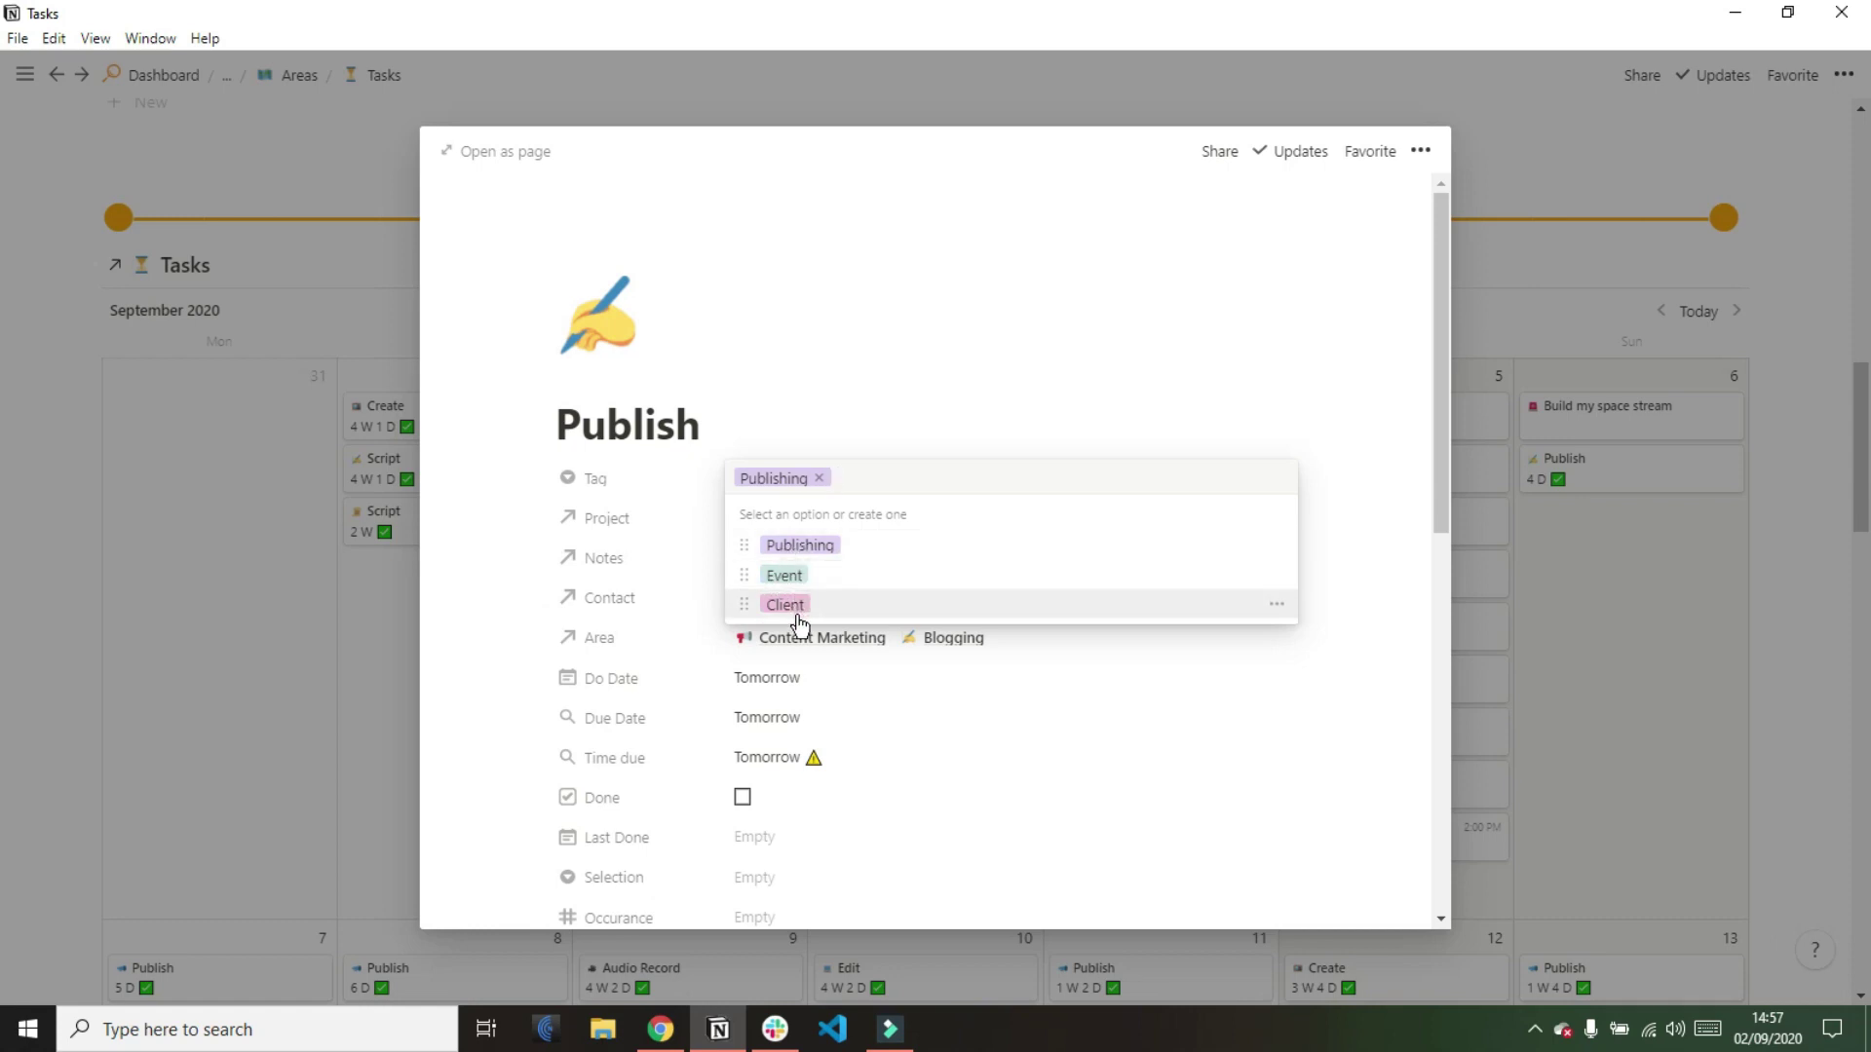
click(669, 427)
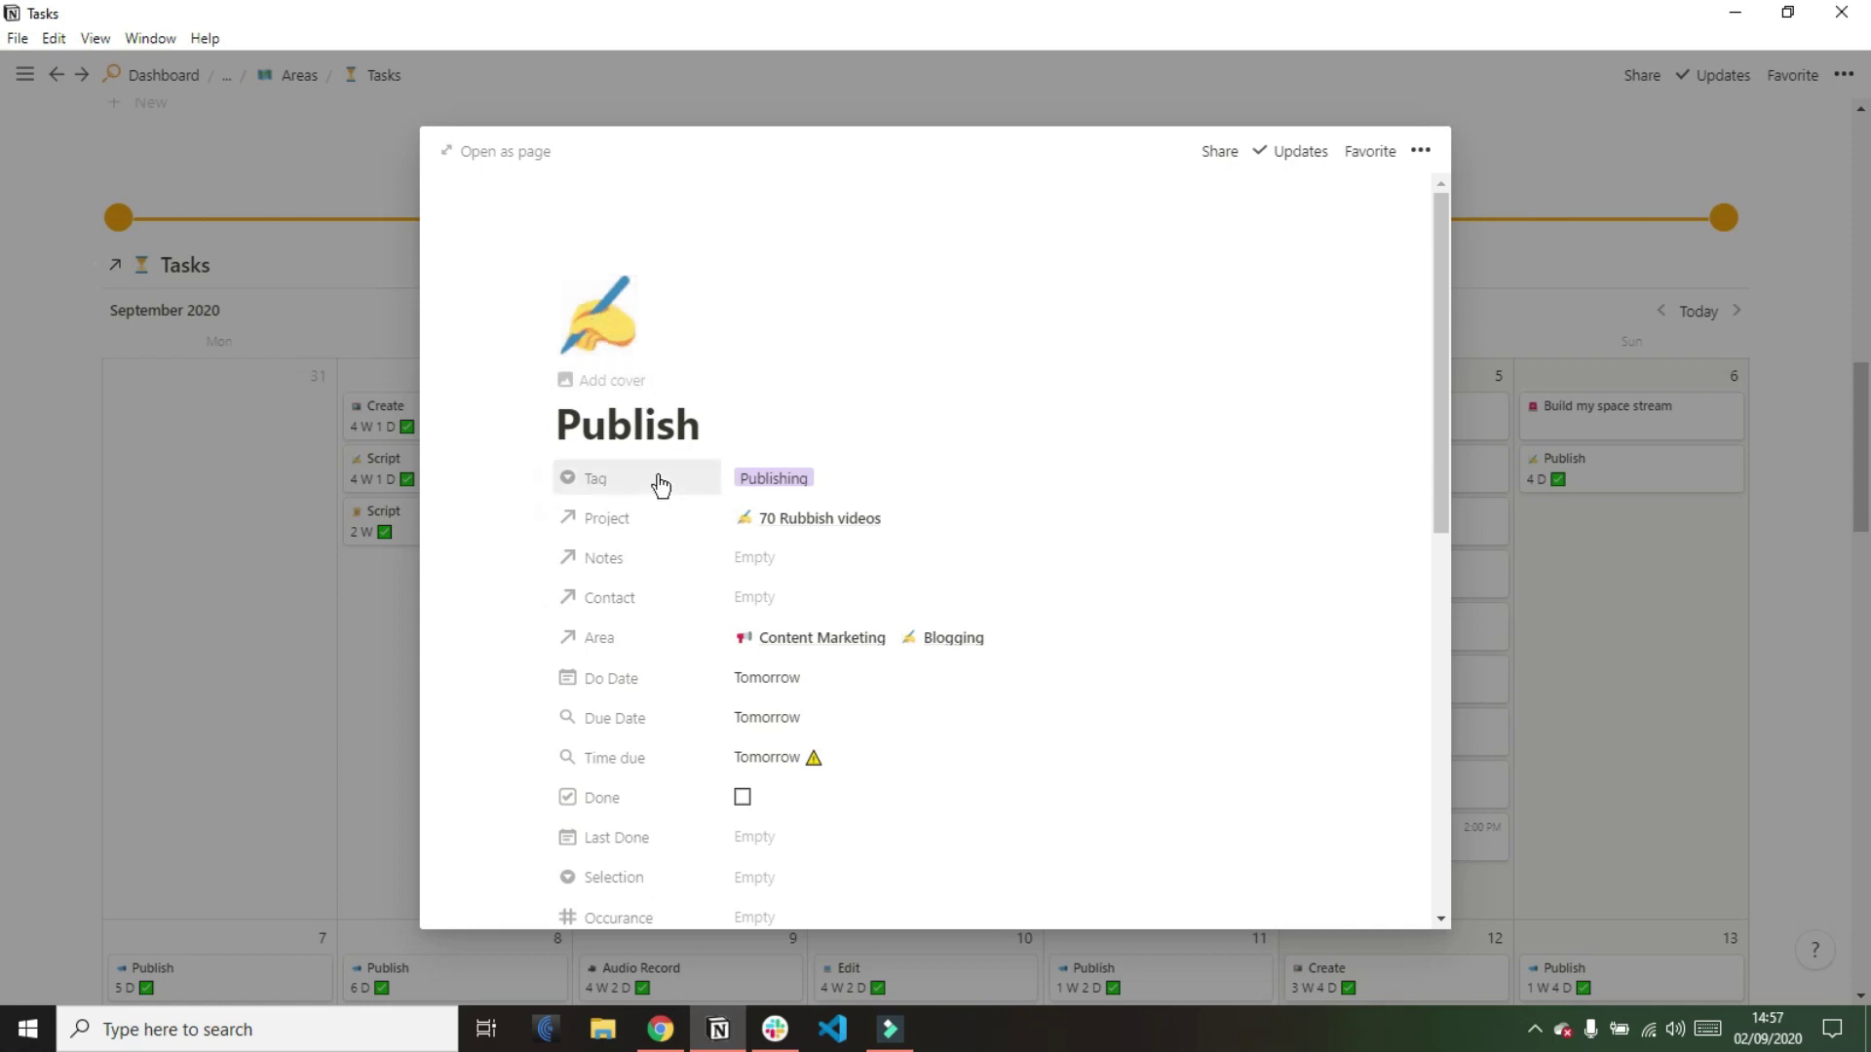
click(821, 522)
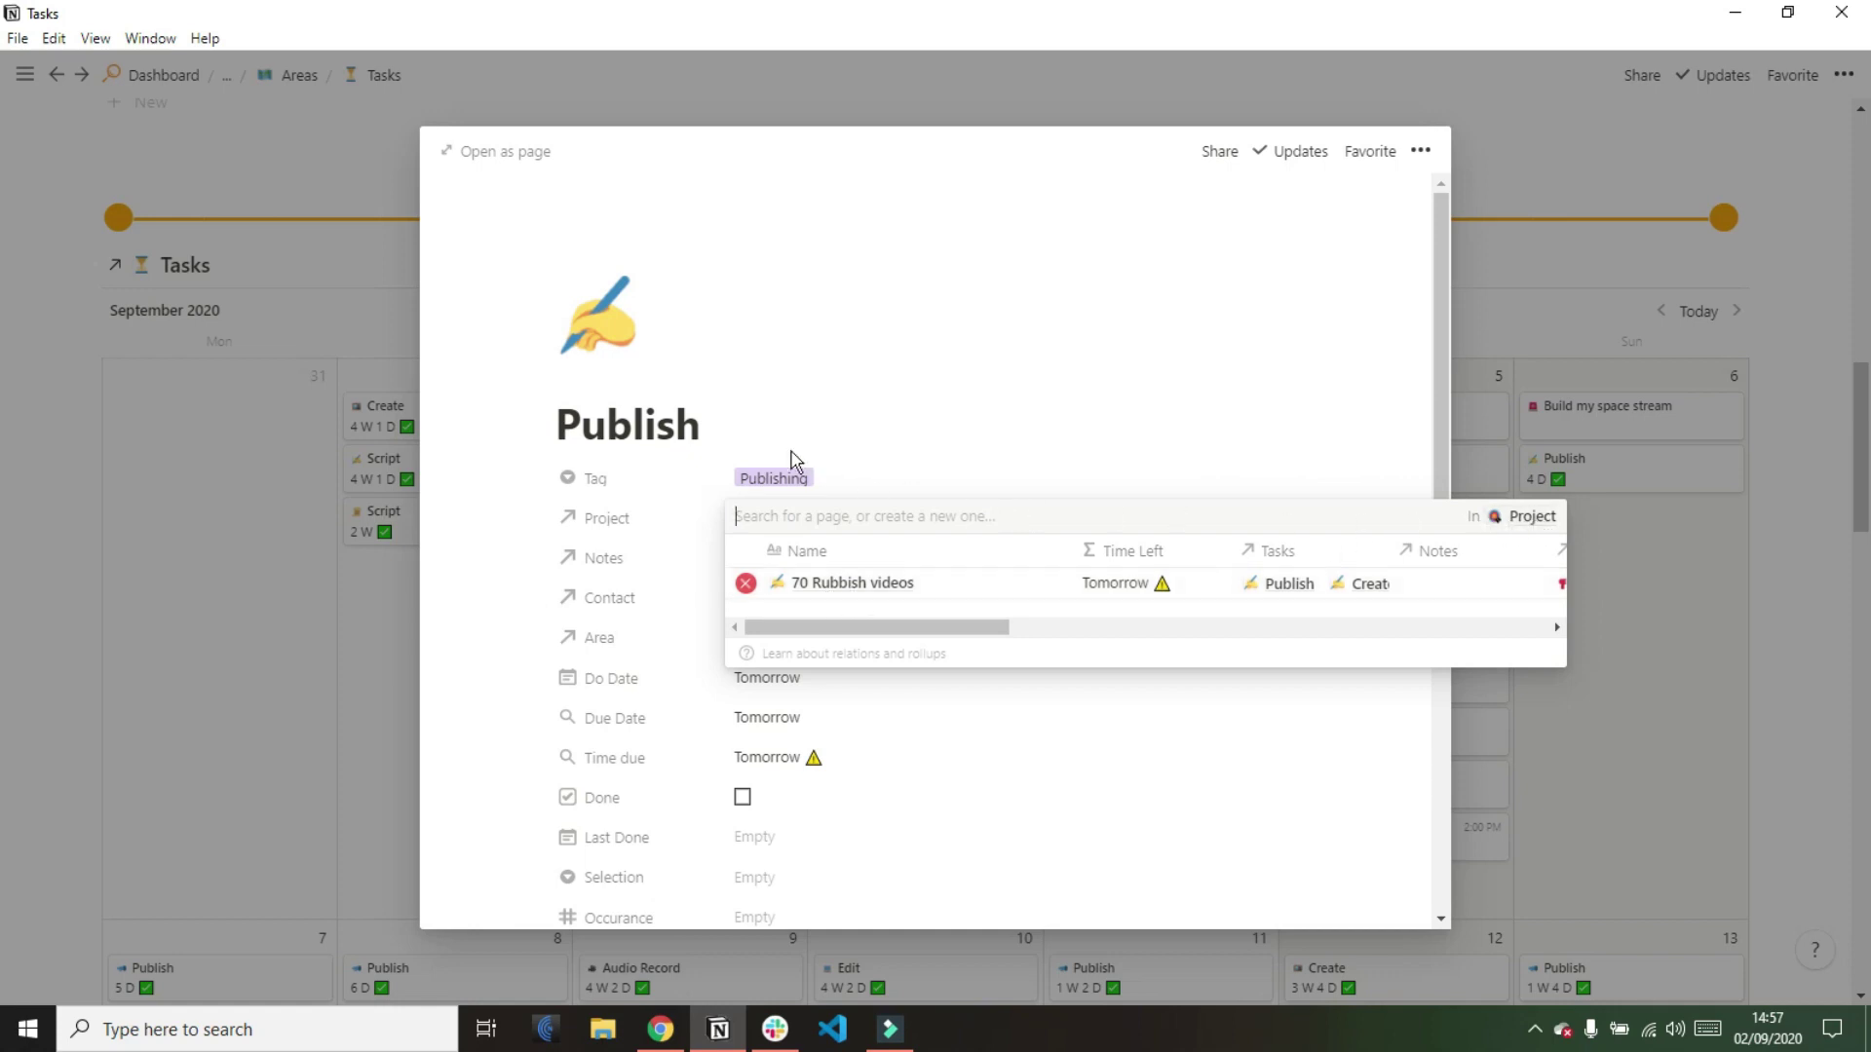
click(715, 431)
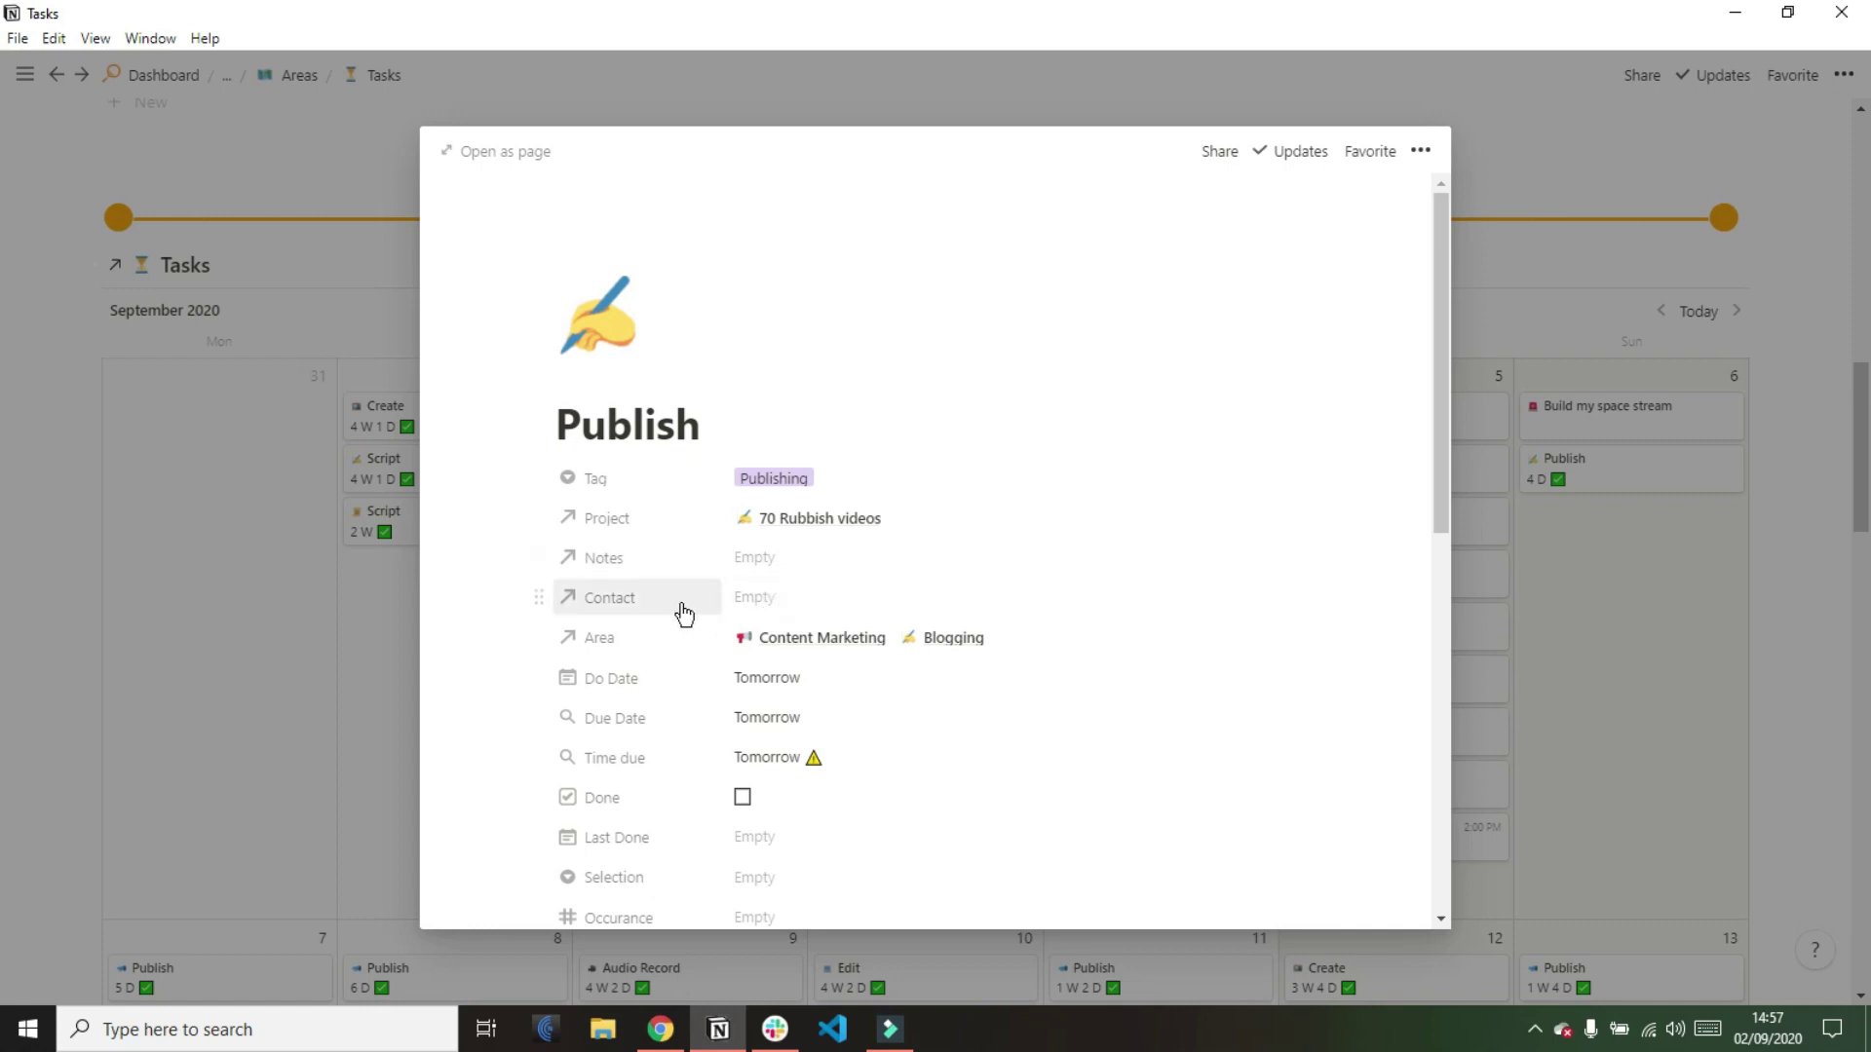
Review the Publish task's Contact, Notes and Area (Content Marketing, Blogging) links, then close it
click(777, 605)
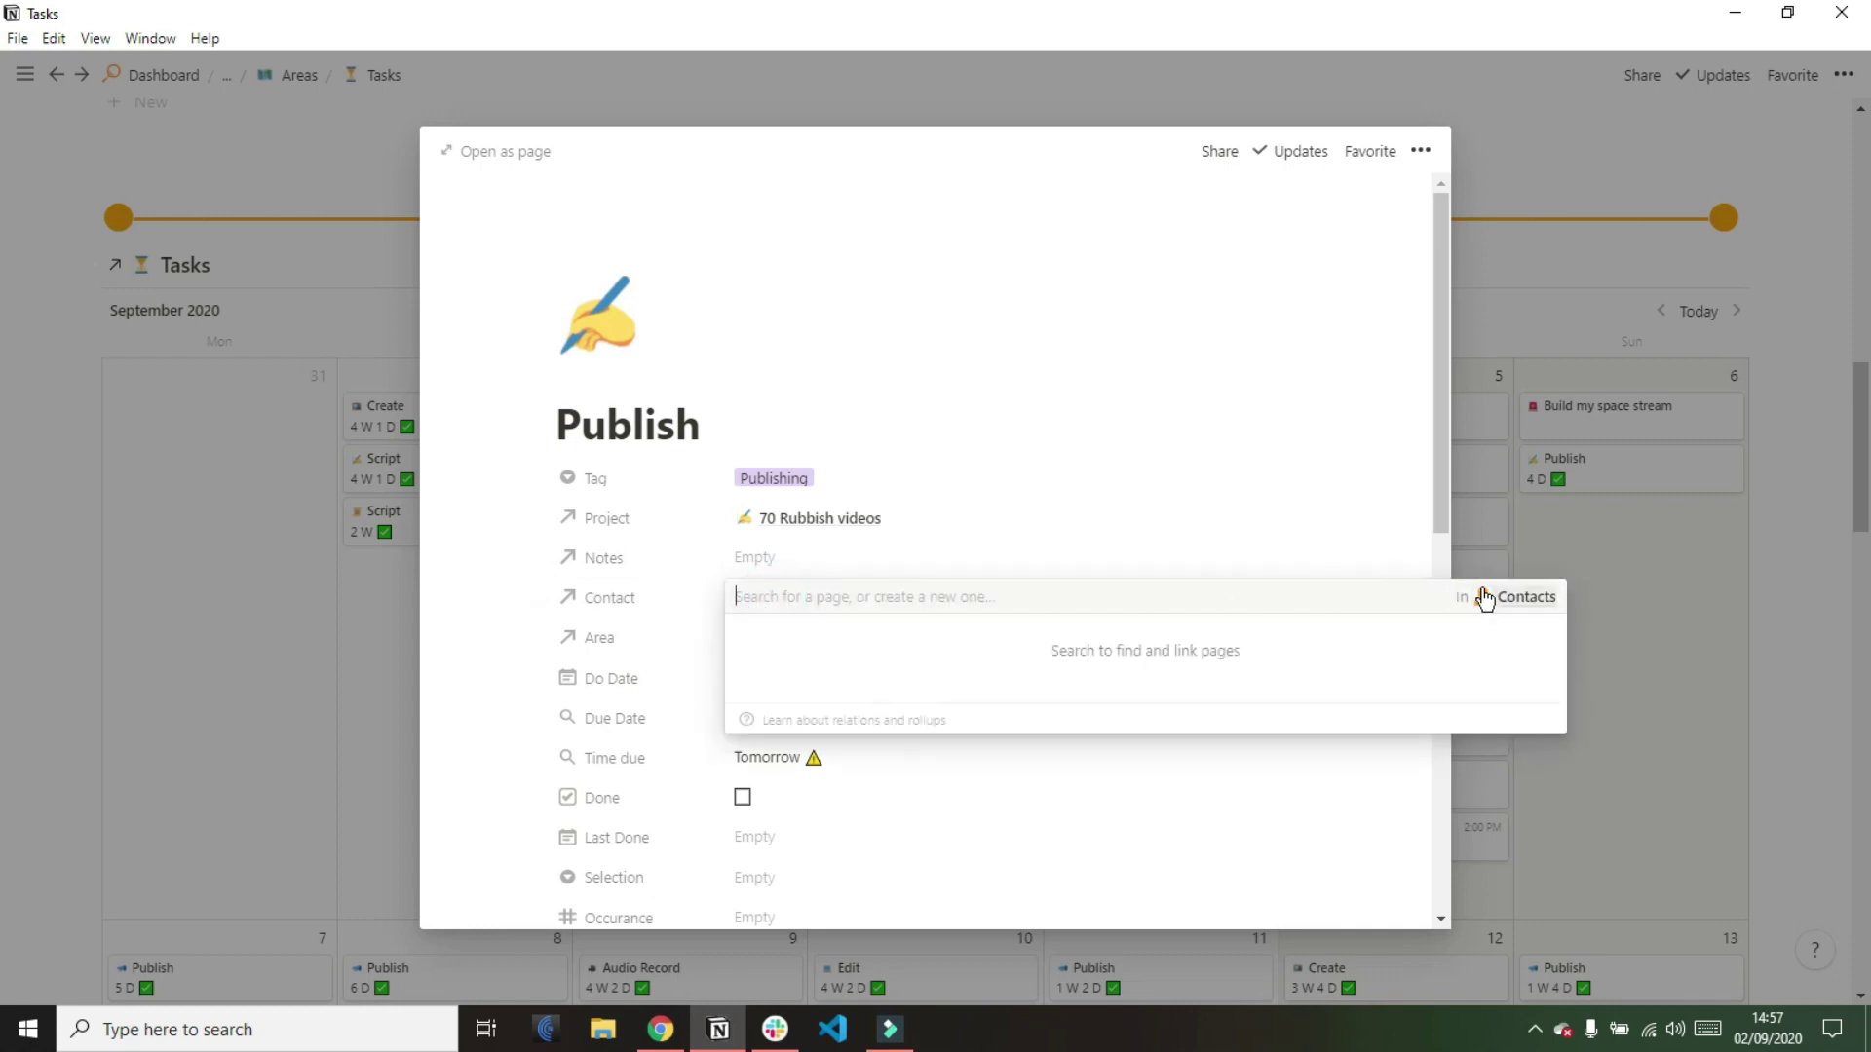
click(850, 568)
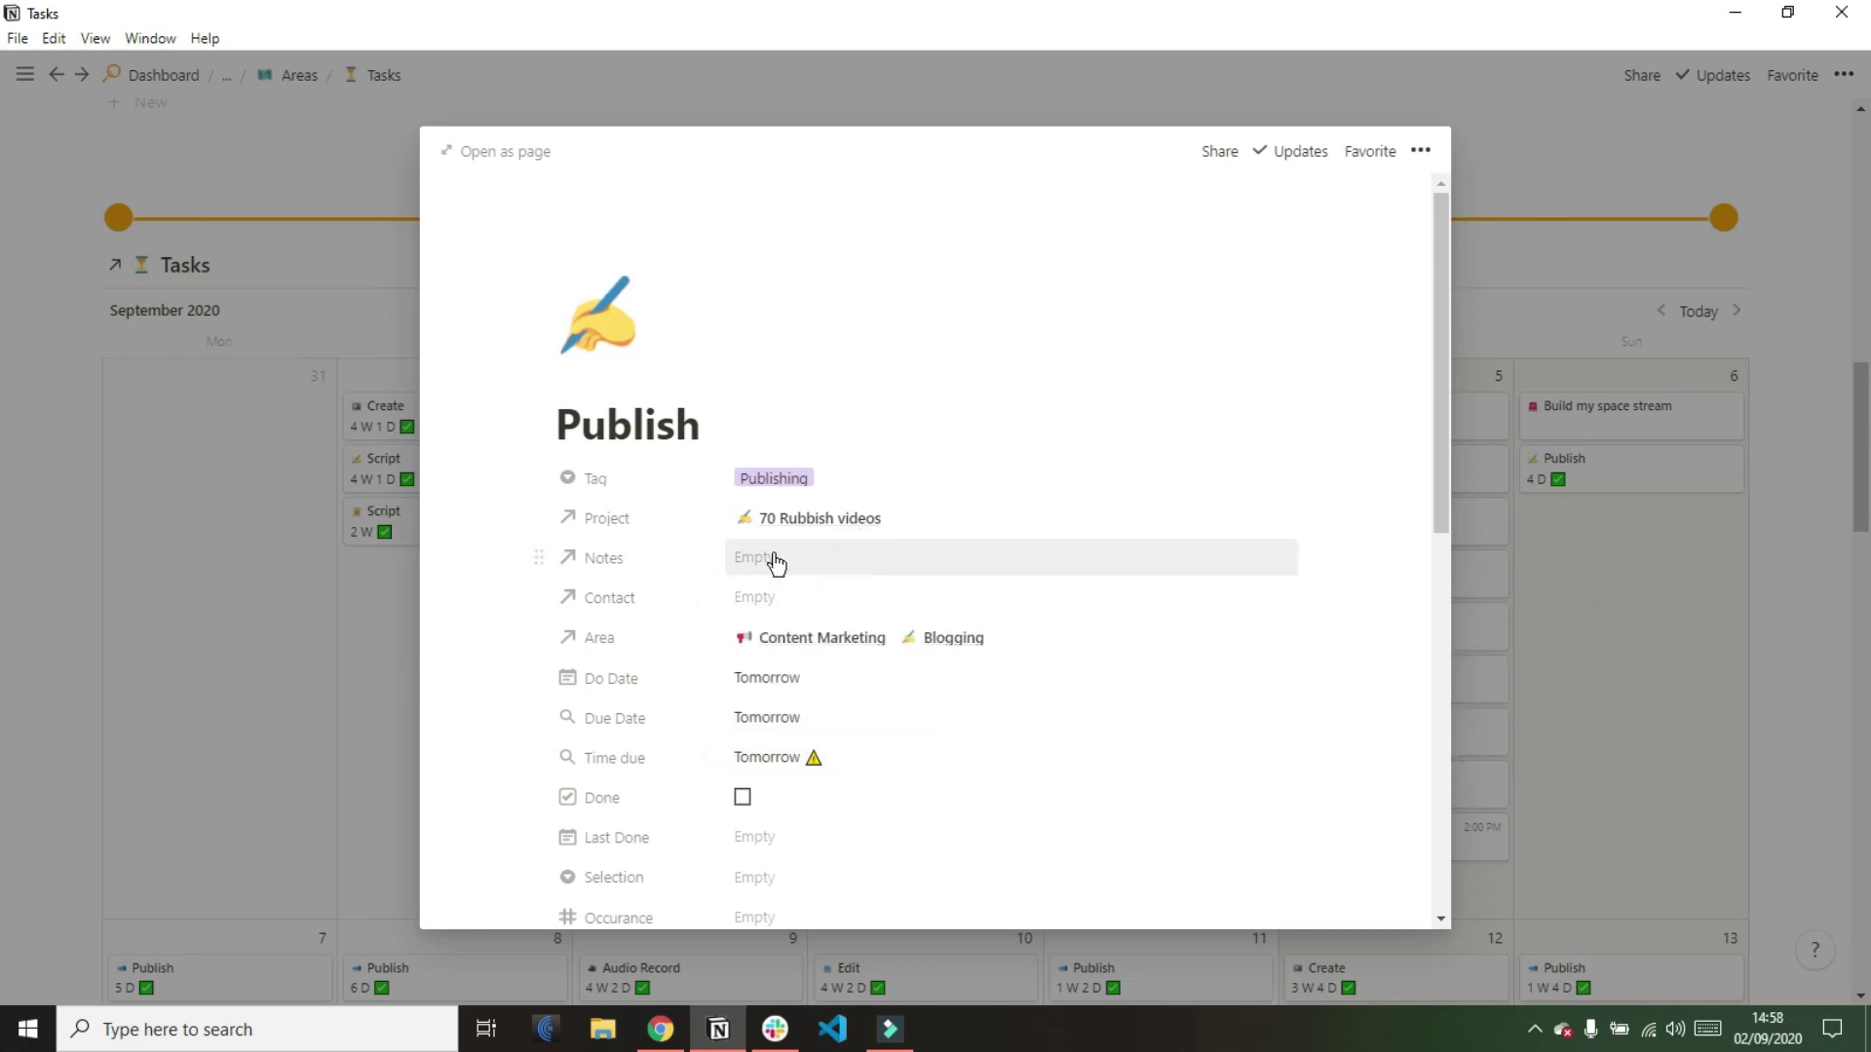
click(797, 558)
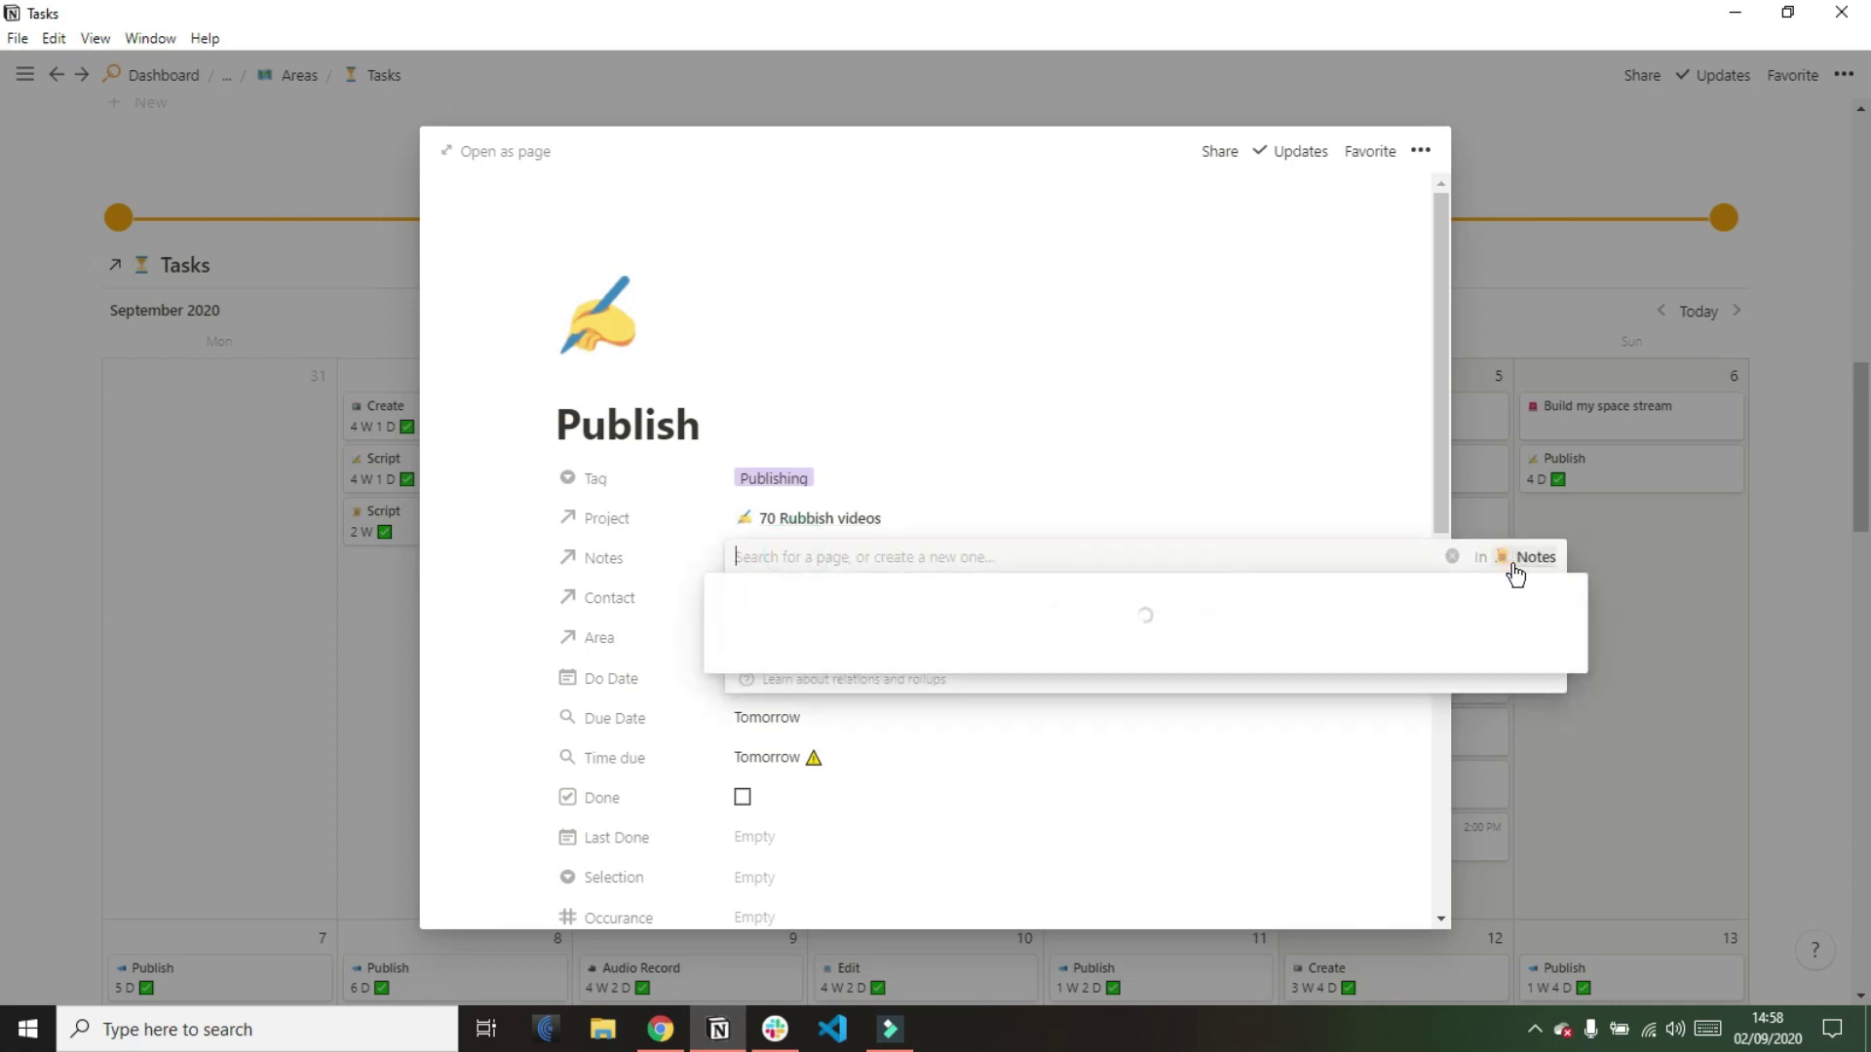
click(1000, 512)
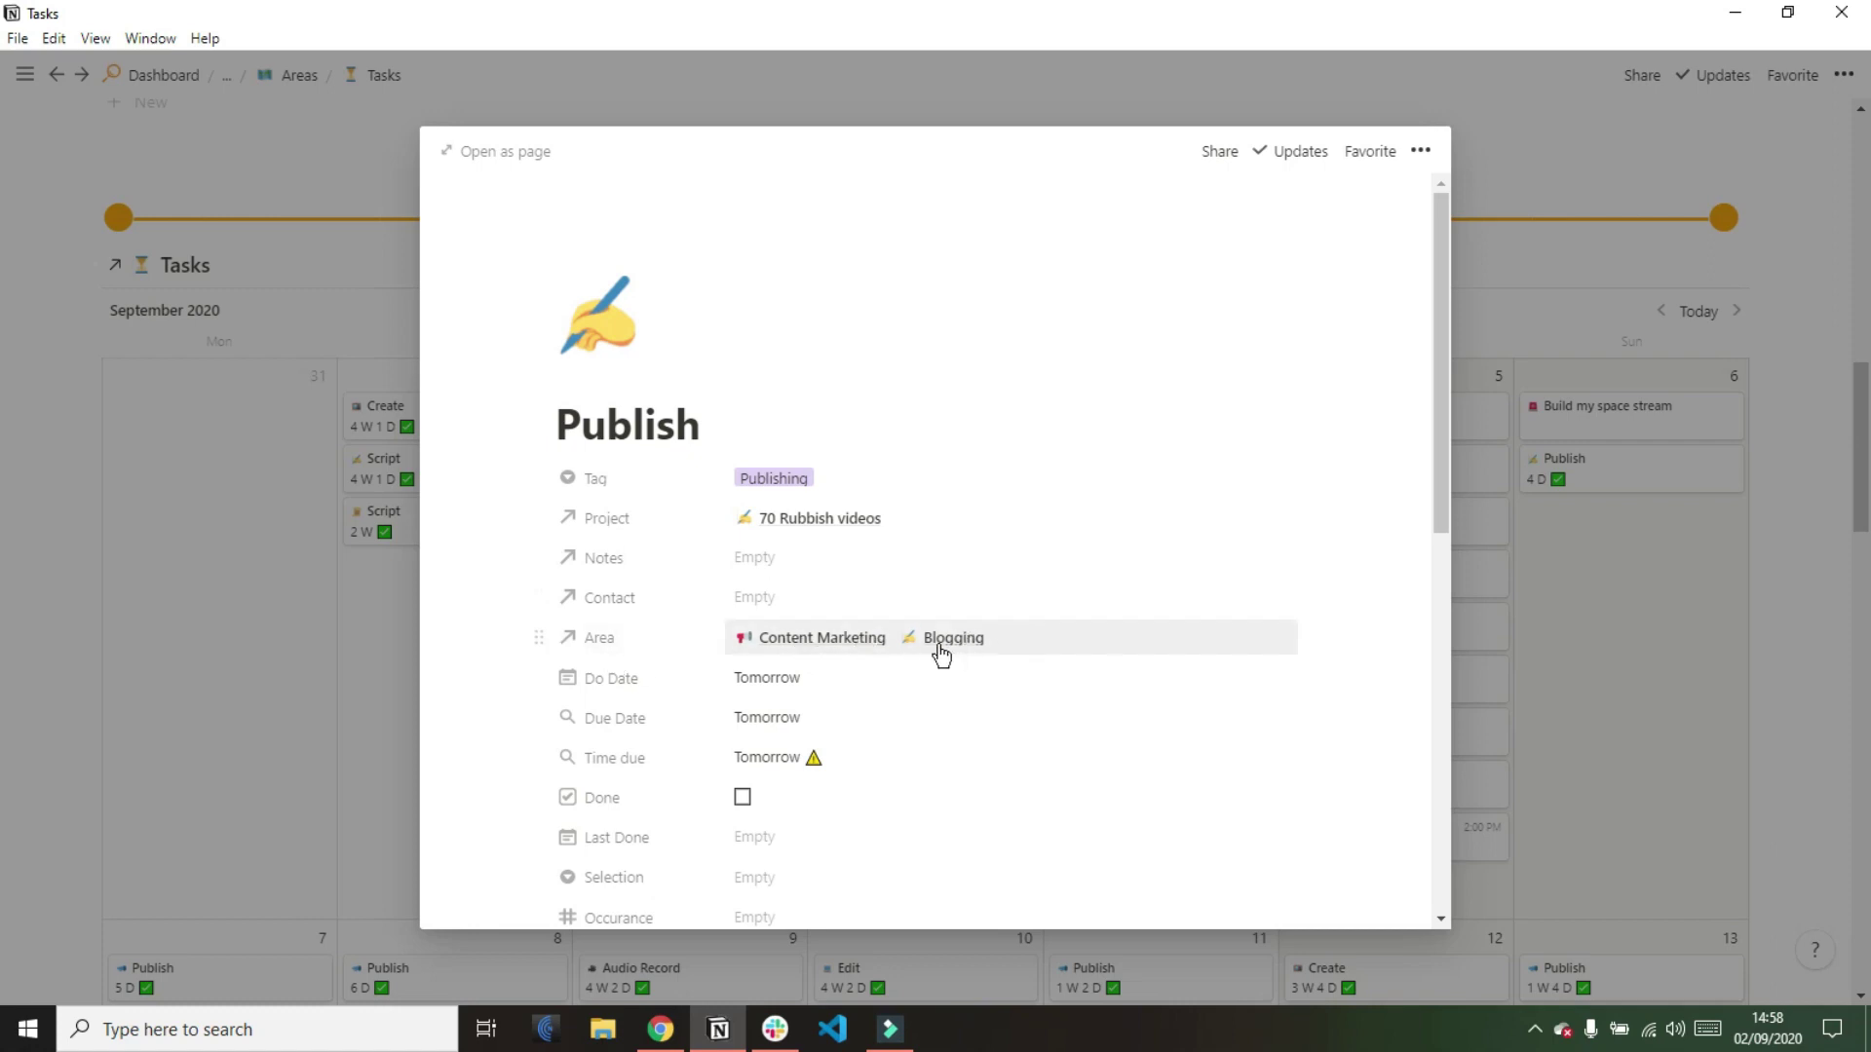
click(797, 643)
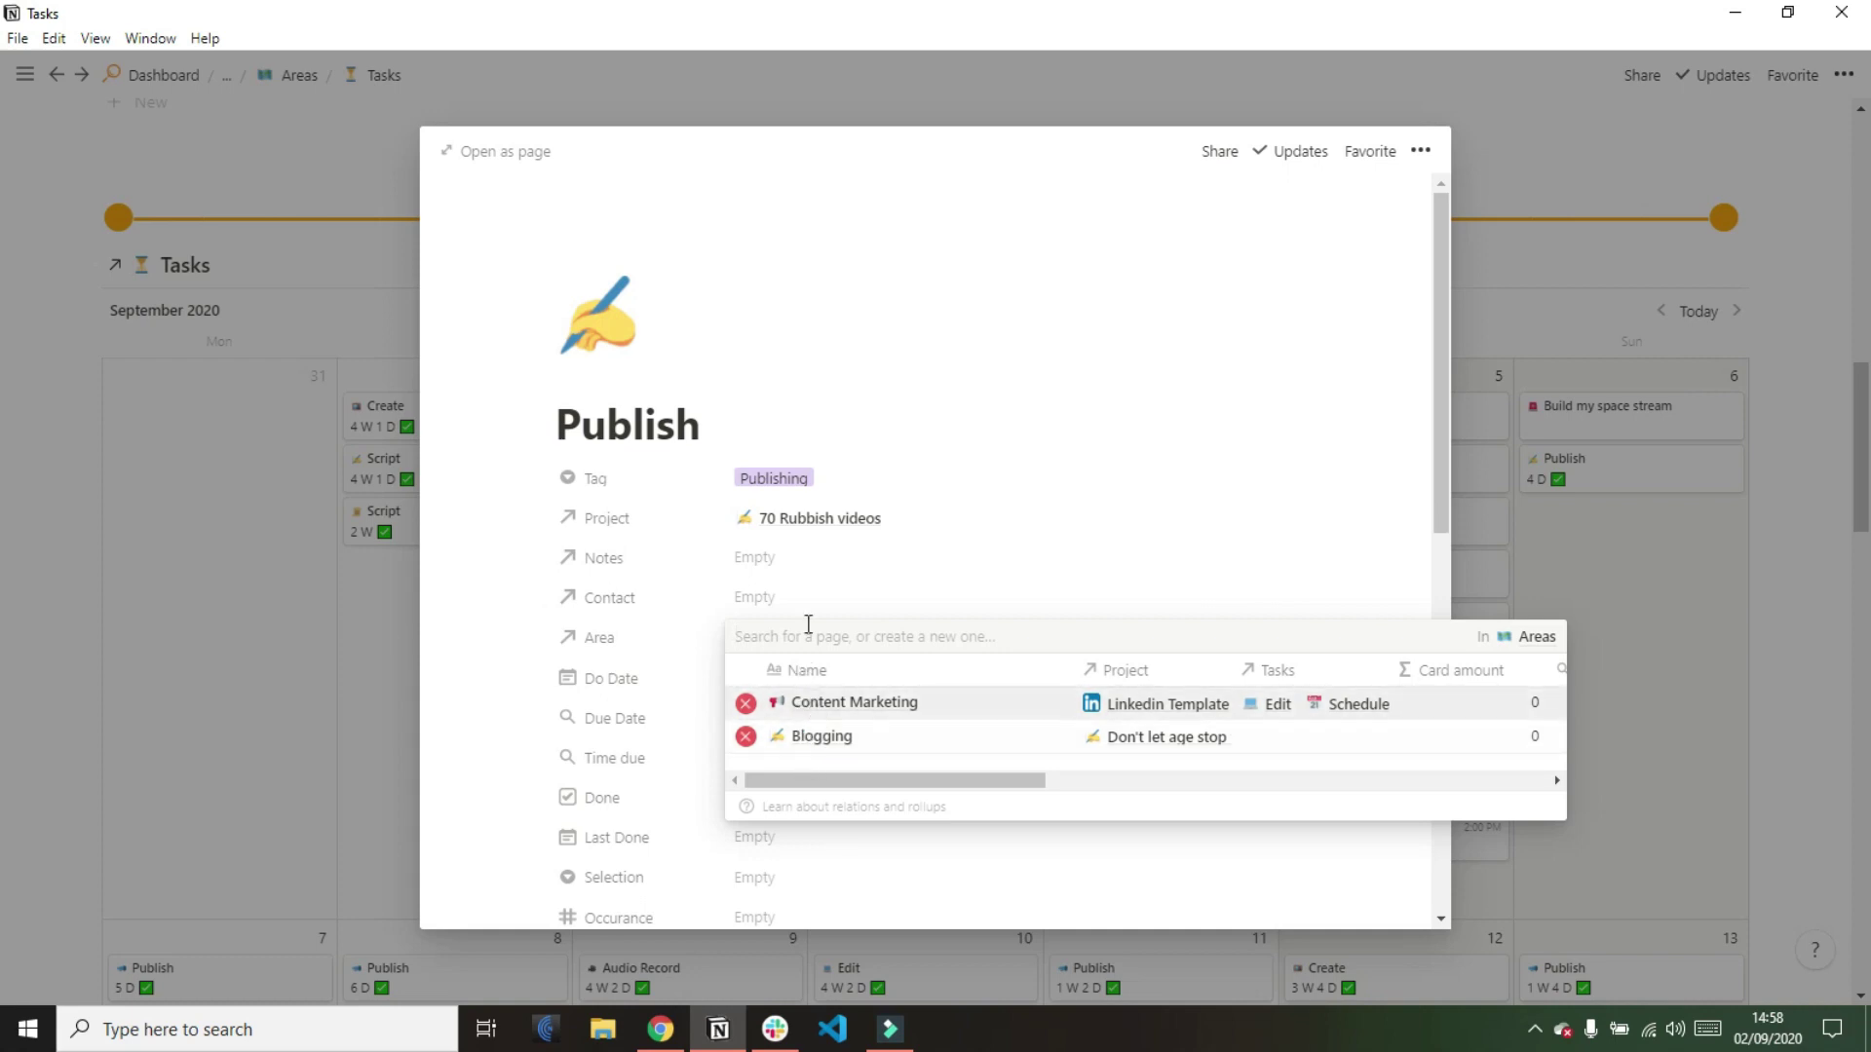
click(801, 596)
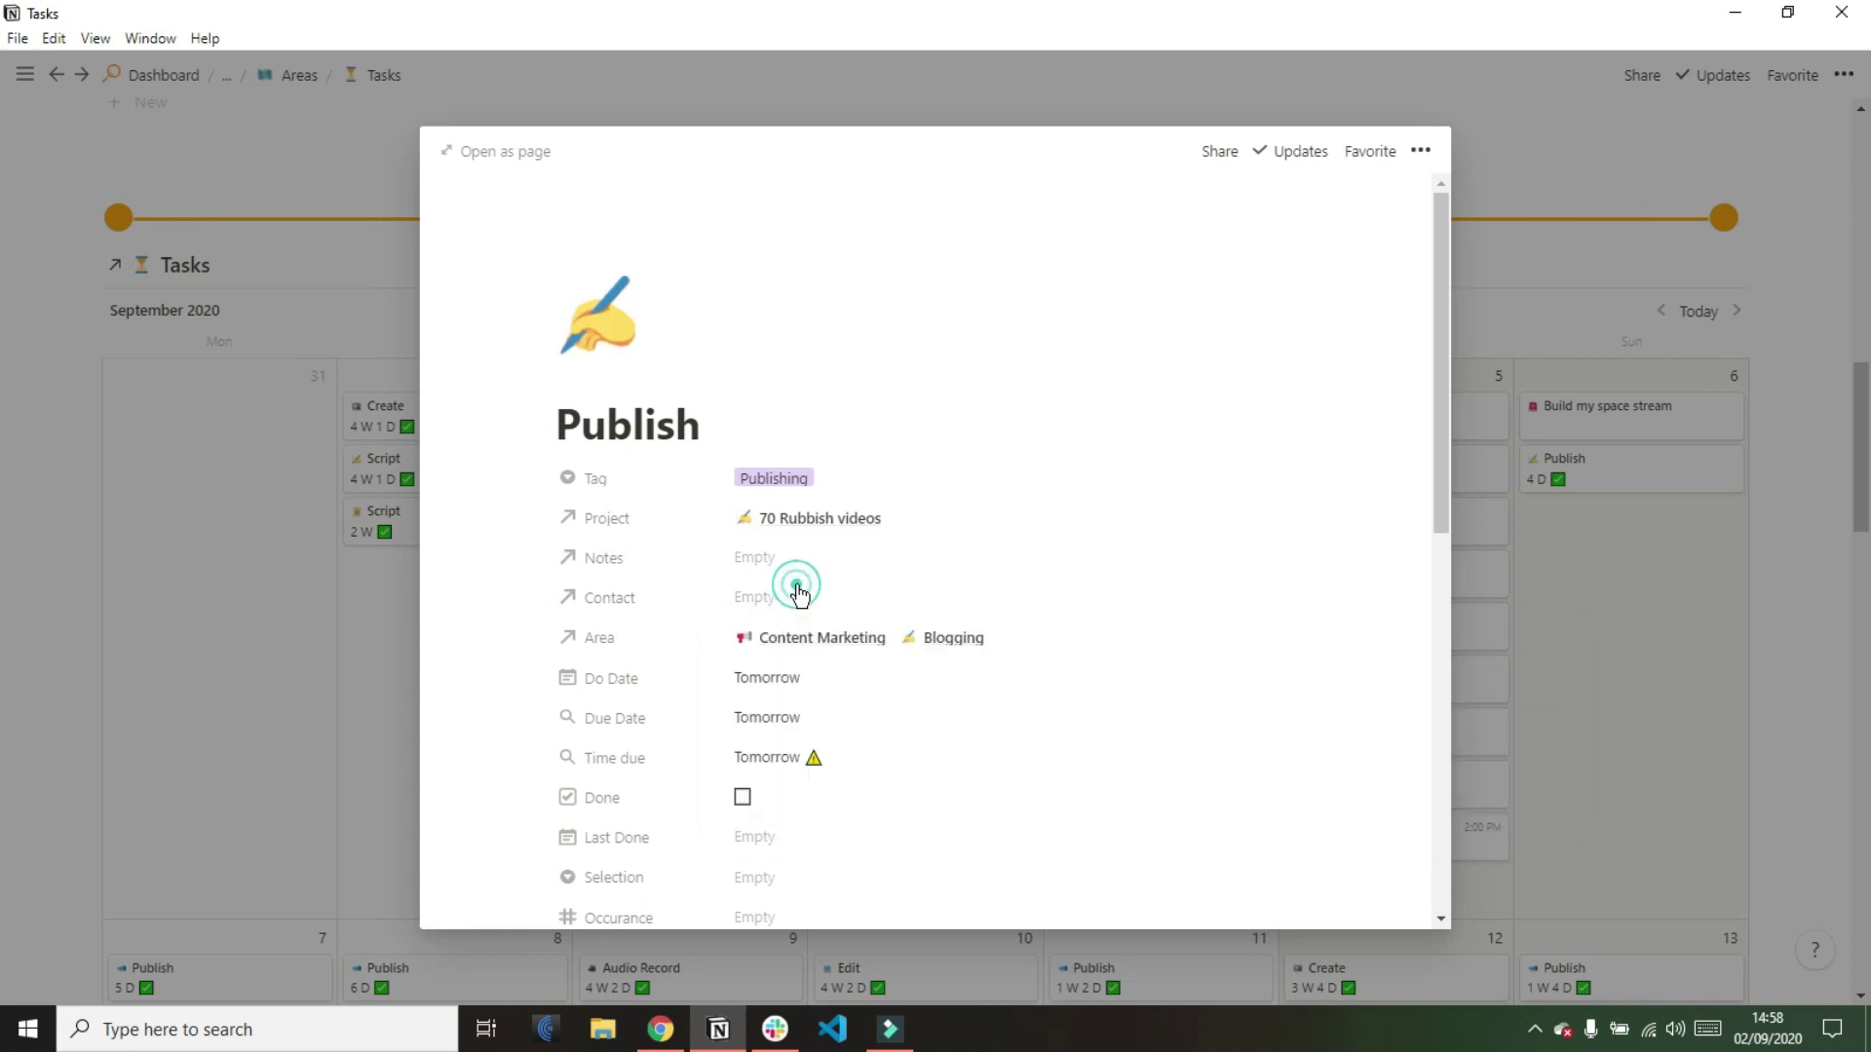
click(1627, 541)
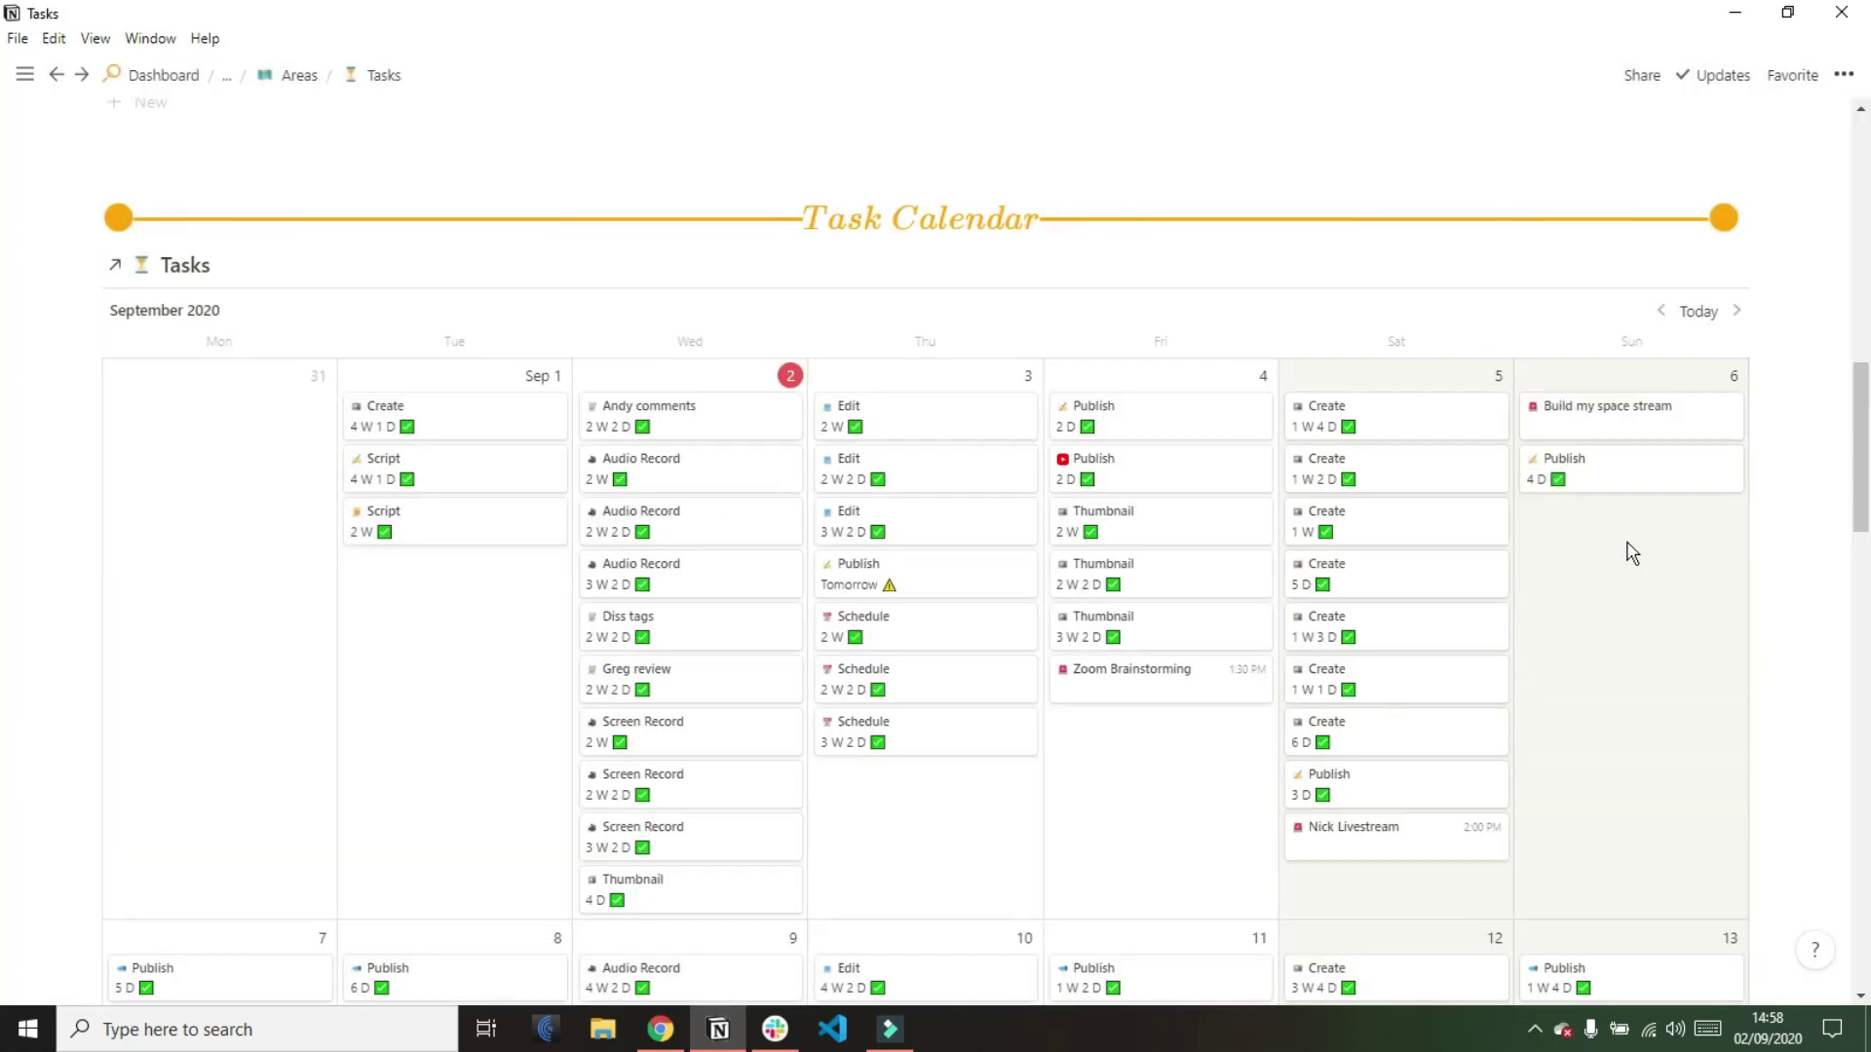
Open the Friday YouTube Publish task and inspect its Due Date and Time due rollups from the project
click(1123, 475)
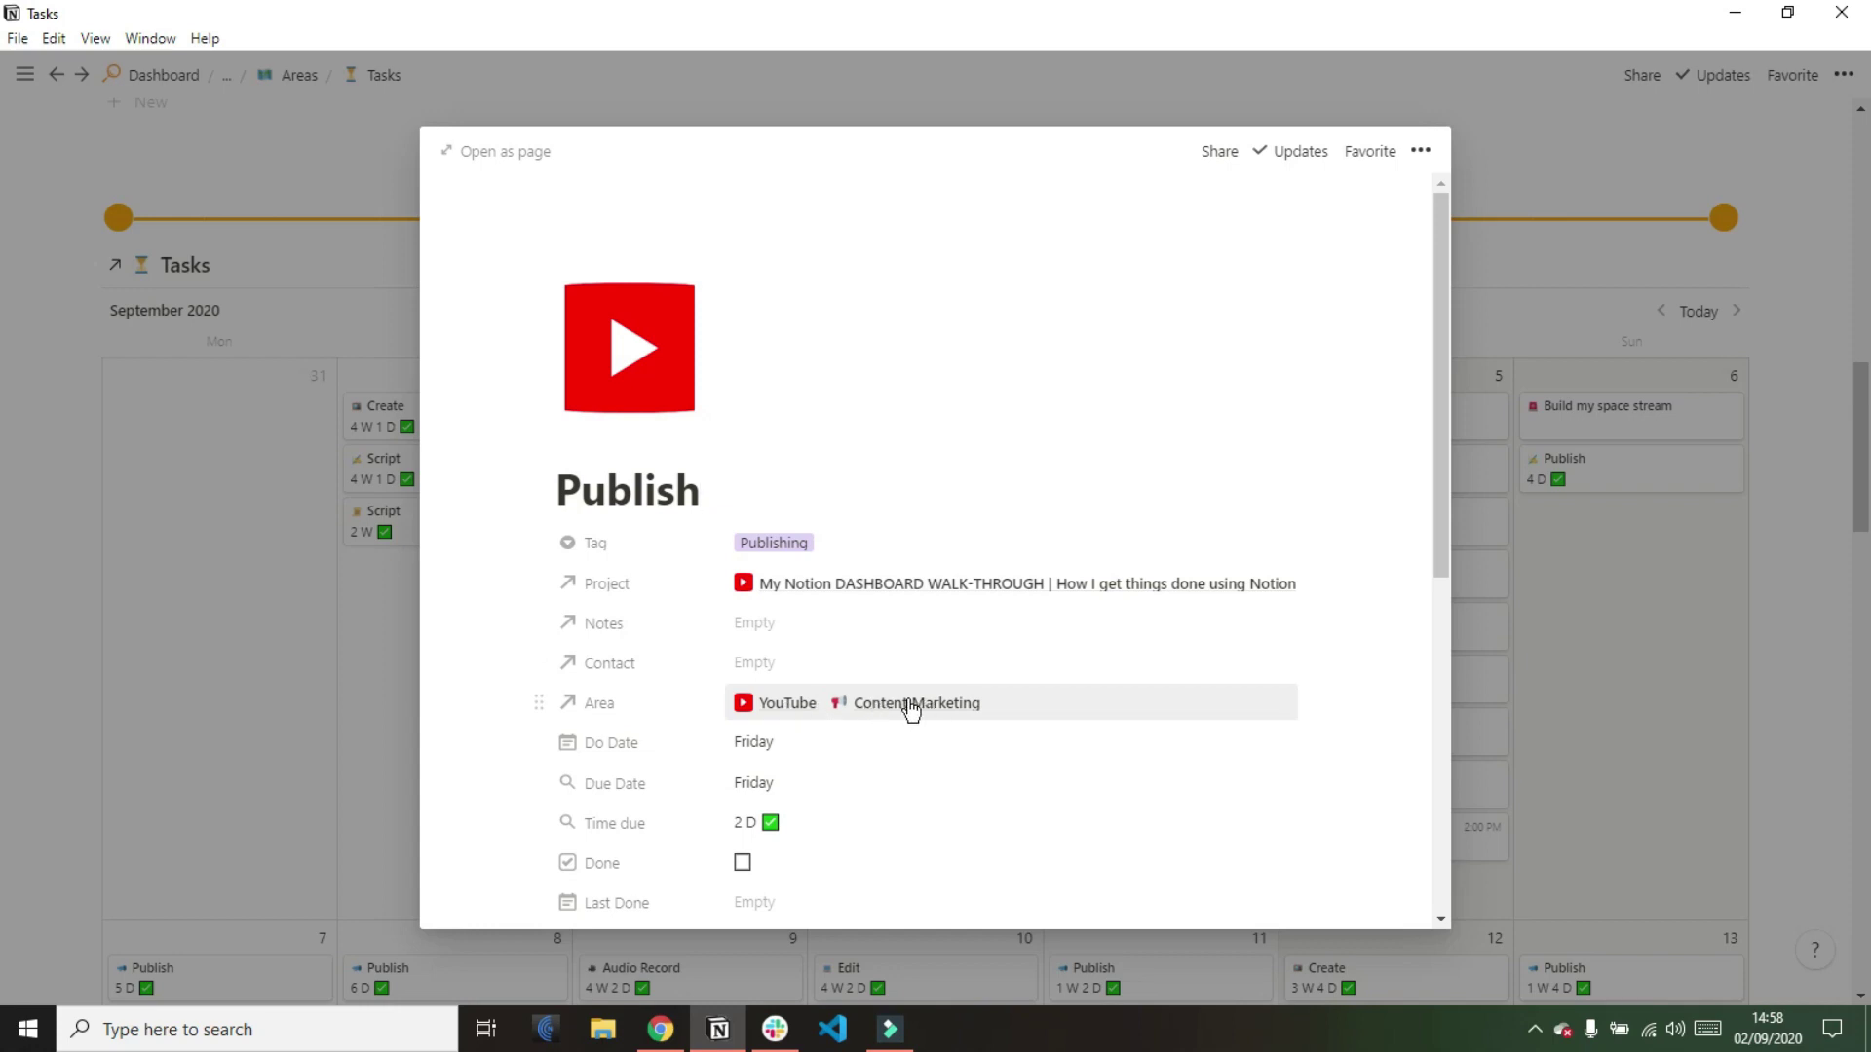
scroll(912, 708, down, 1)
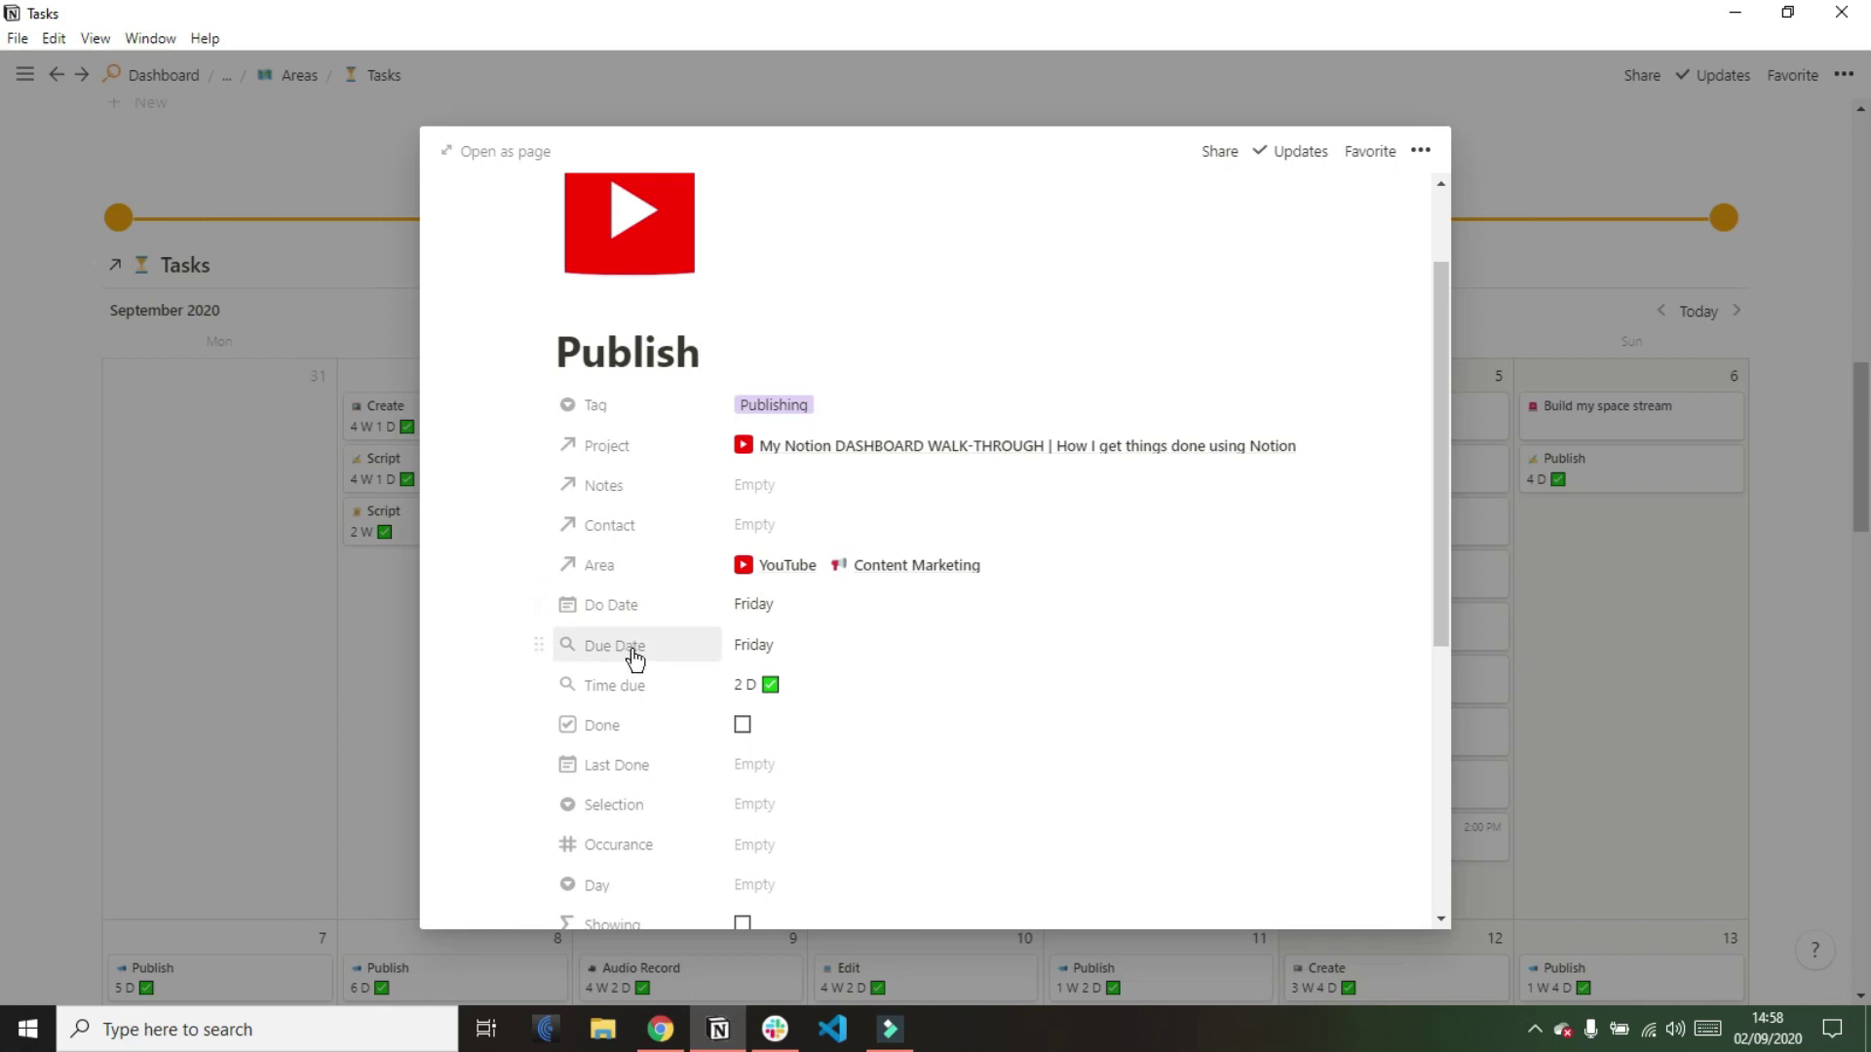
click(759, 659)
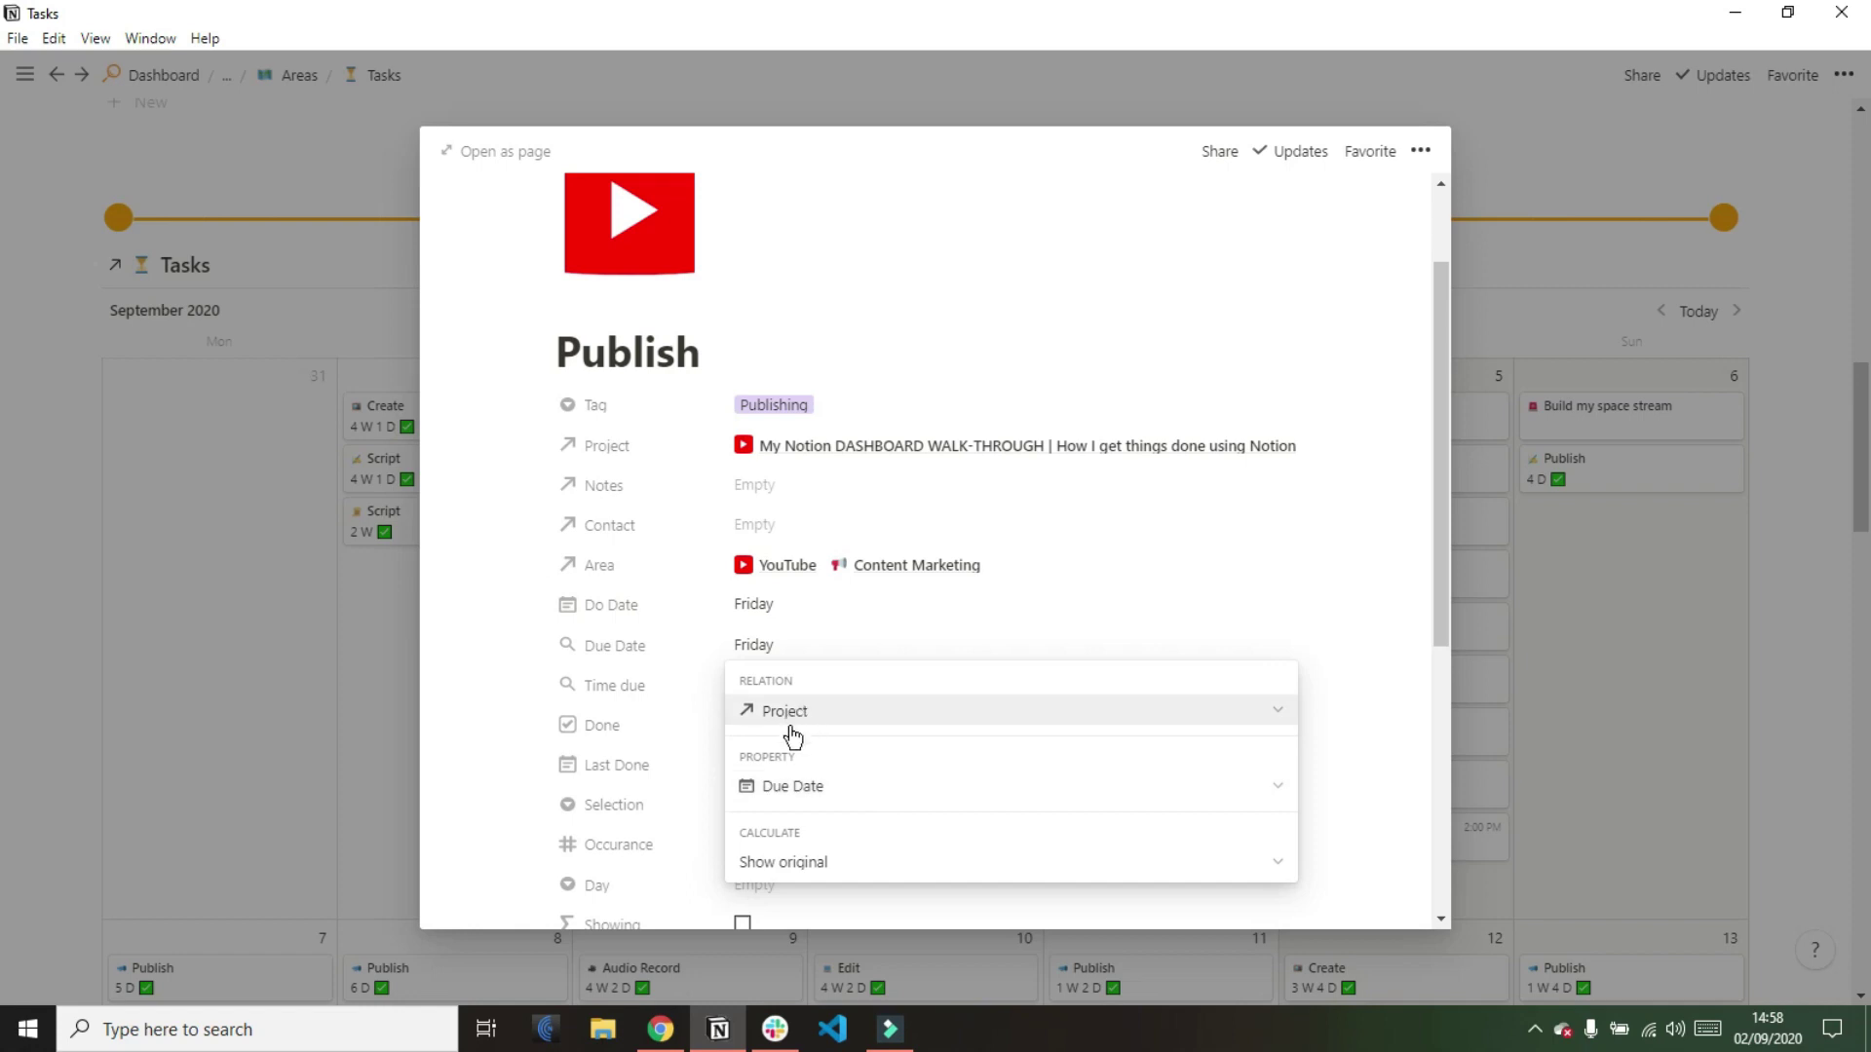
click(659, 596)
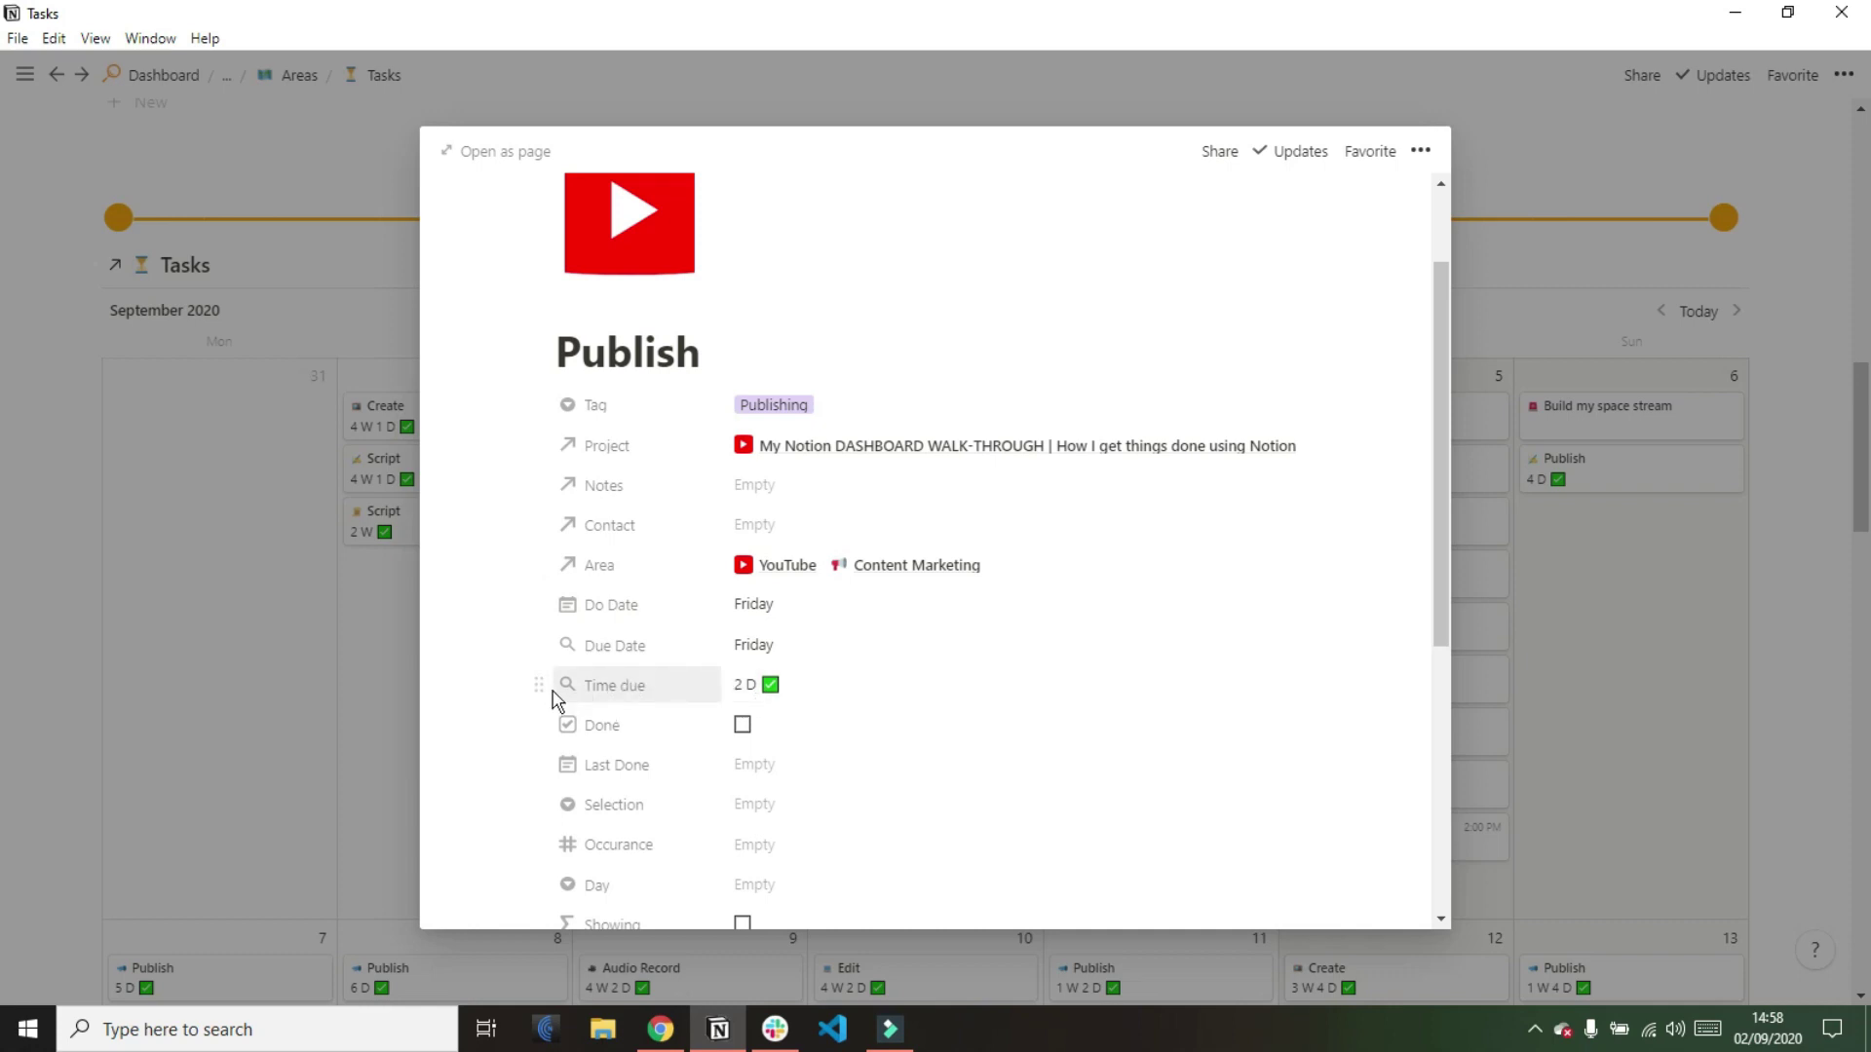
click(777, 684)
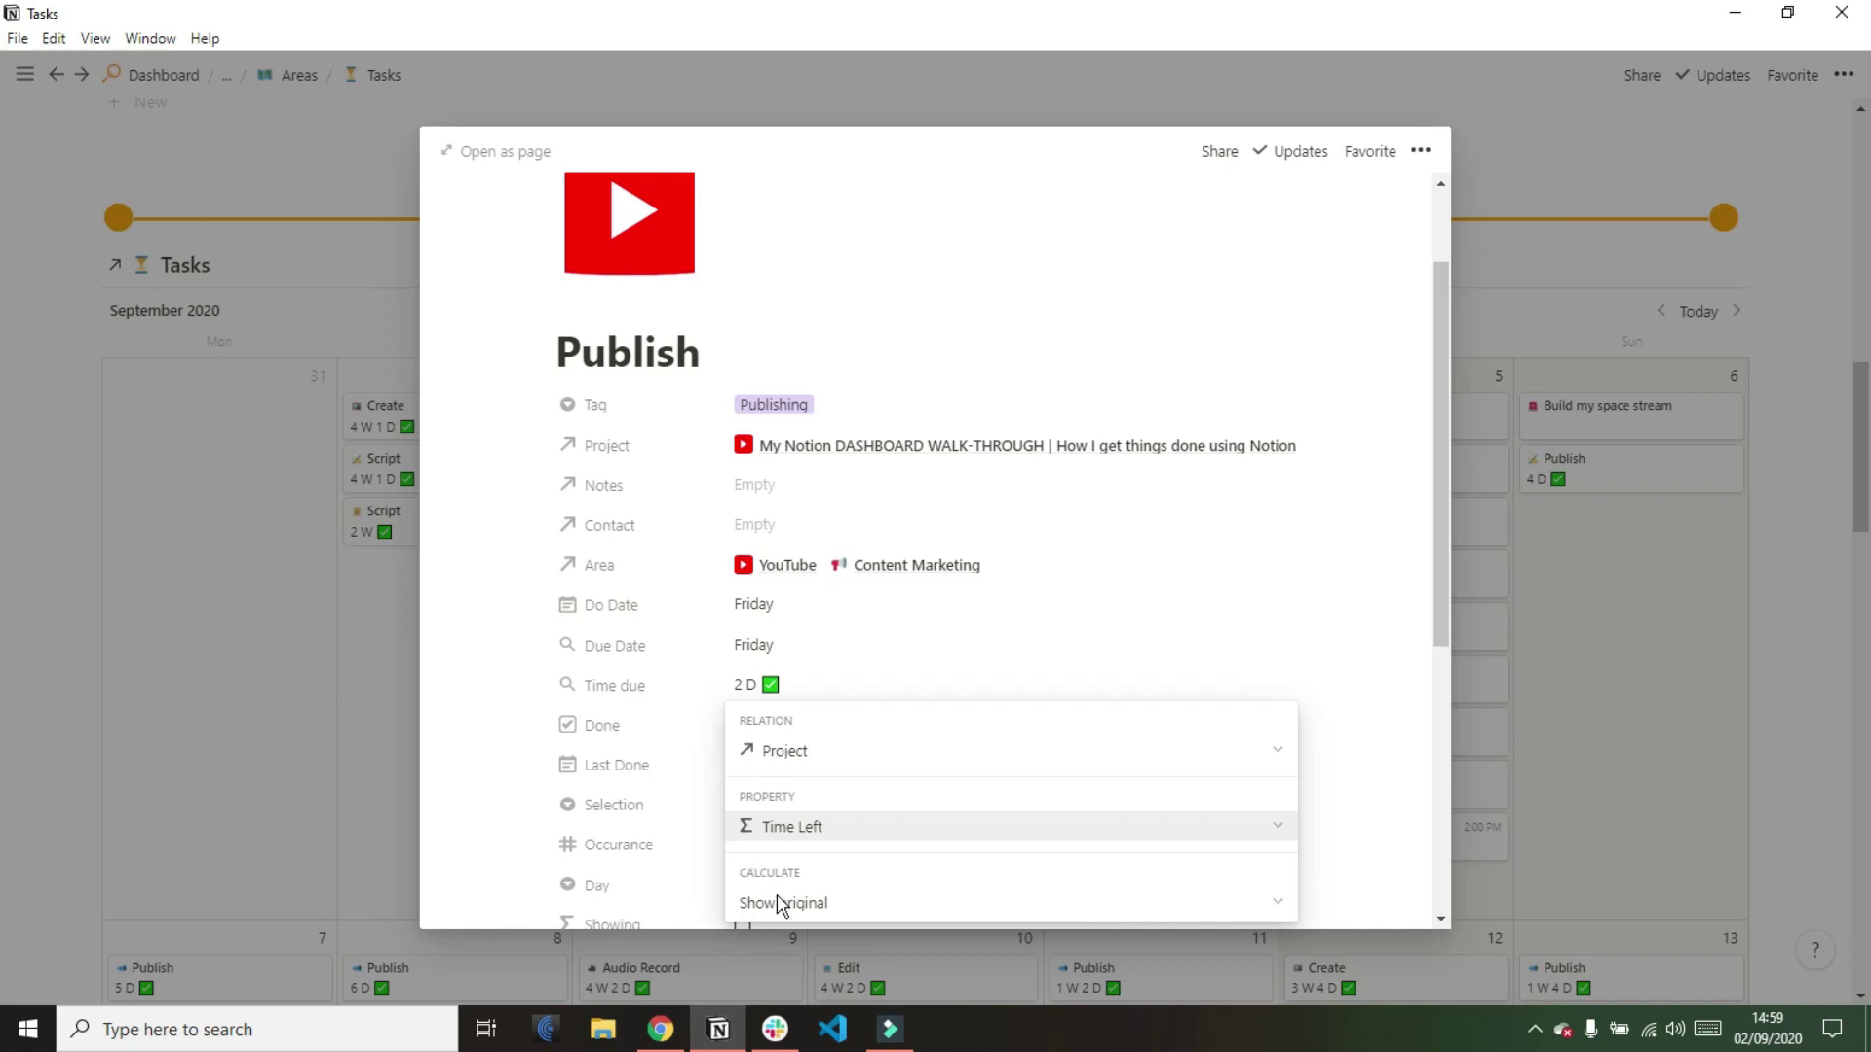
click(679, 773)
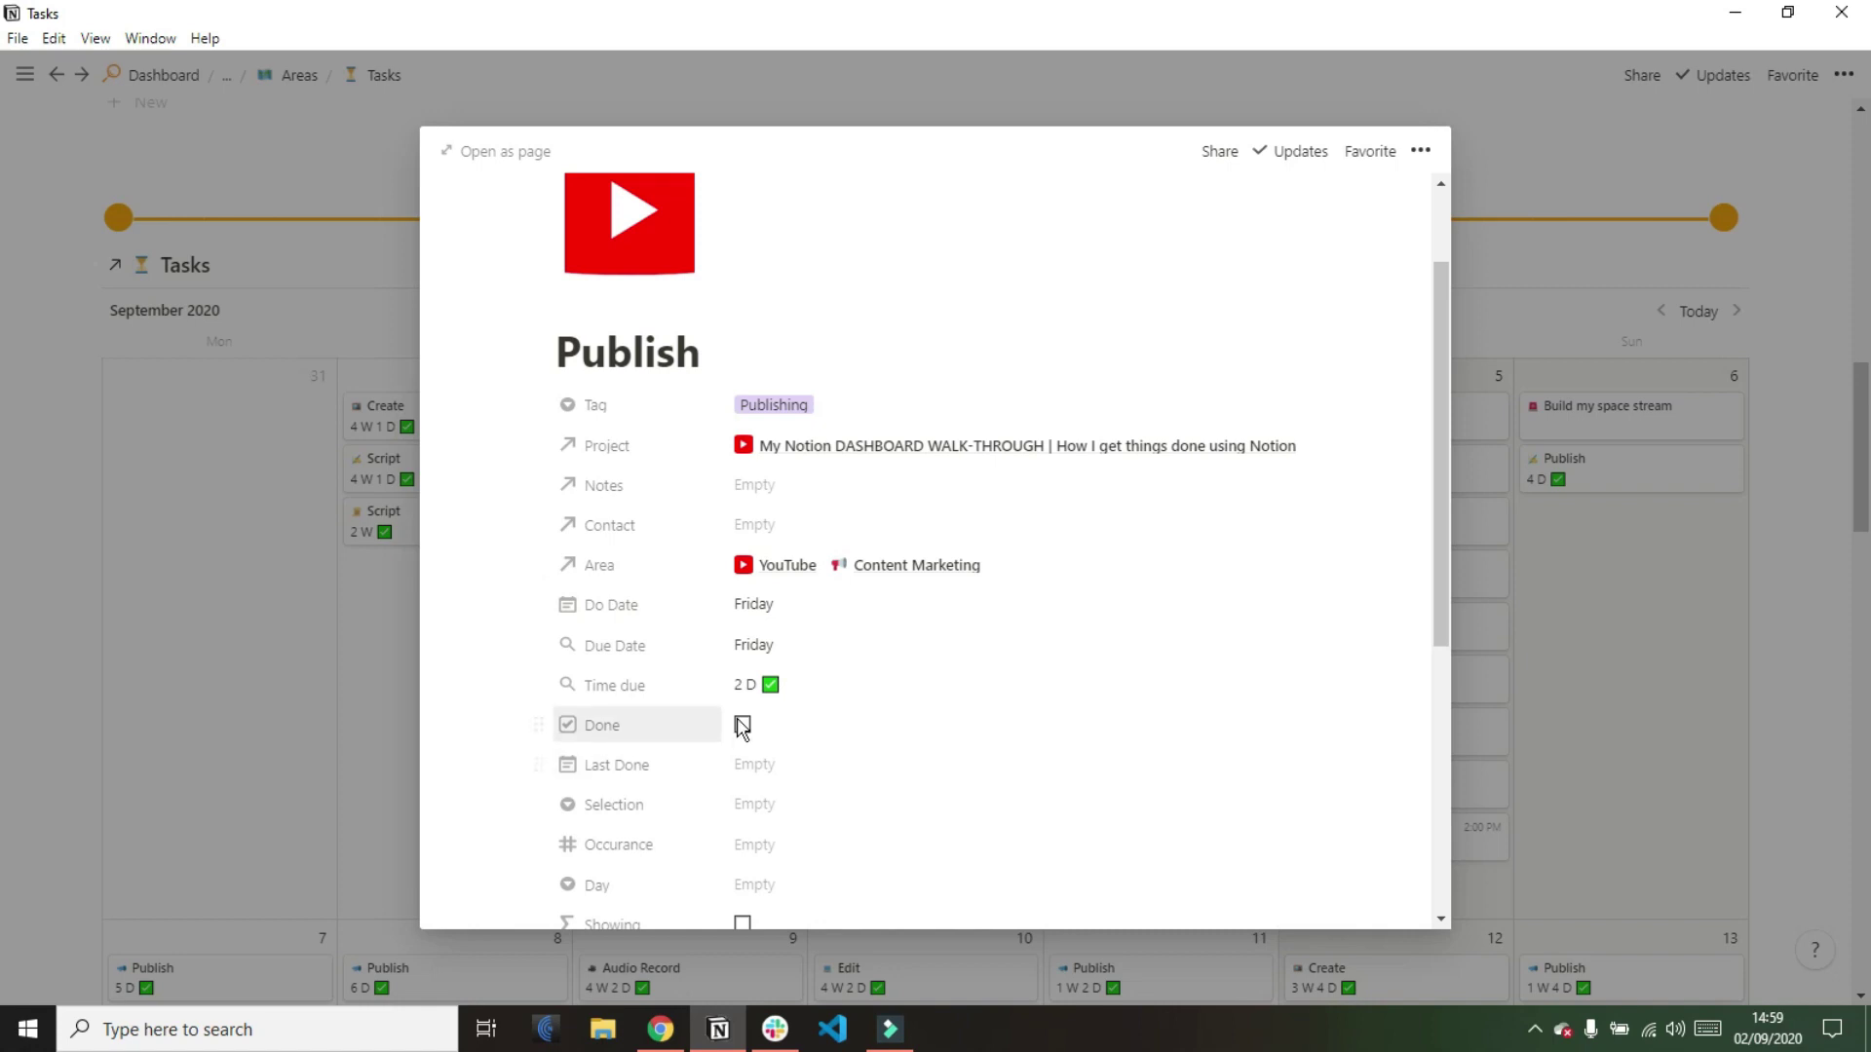
Close the current task and open the overdue Change links - banner task from lead magnets
click(1596, 579)
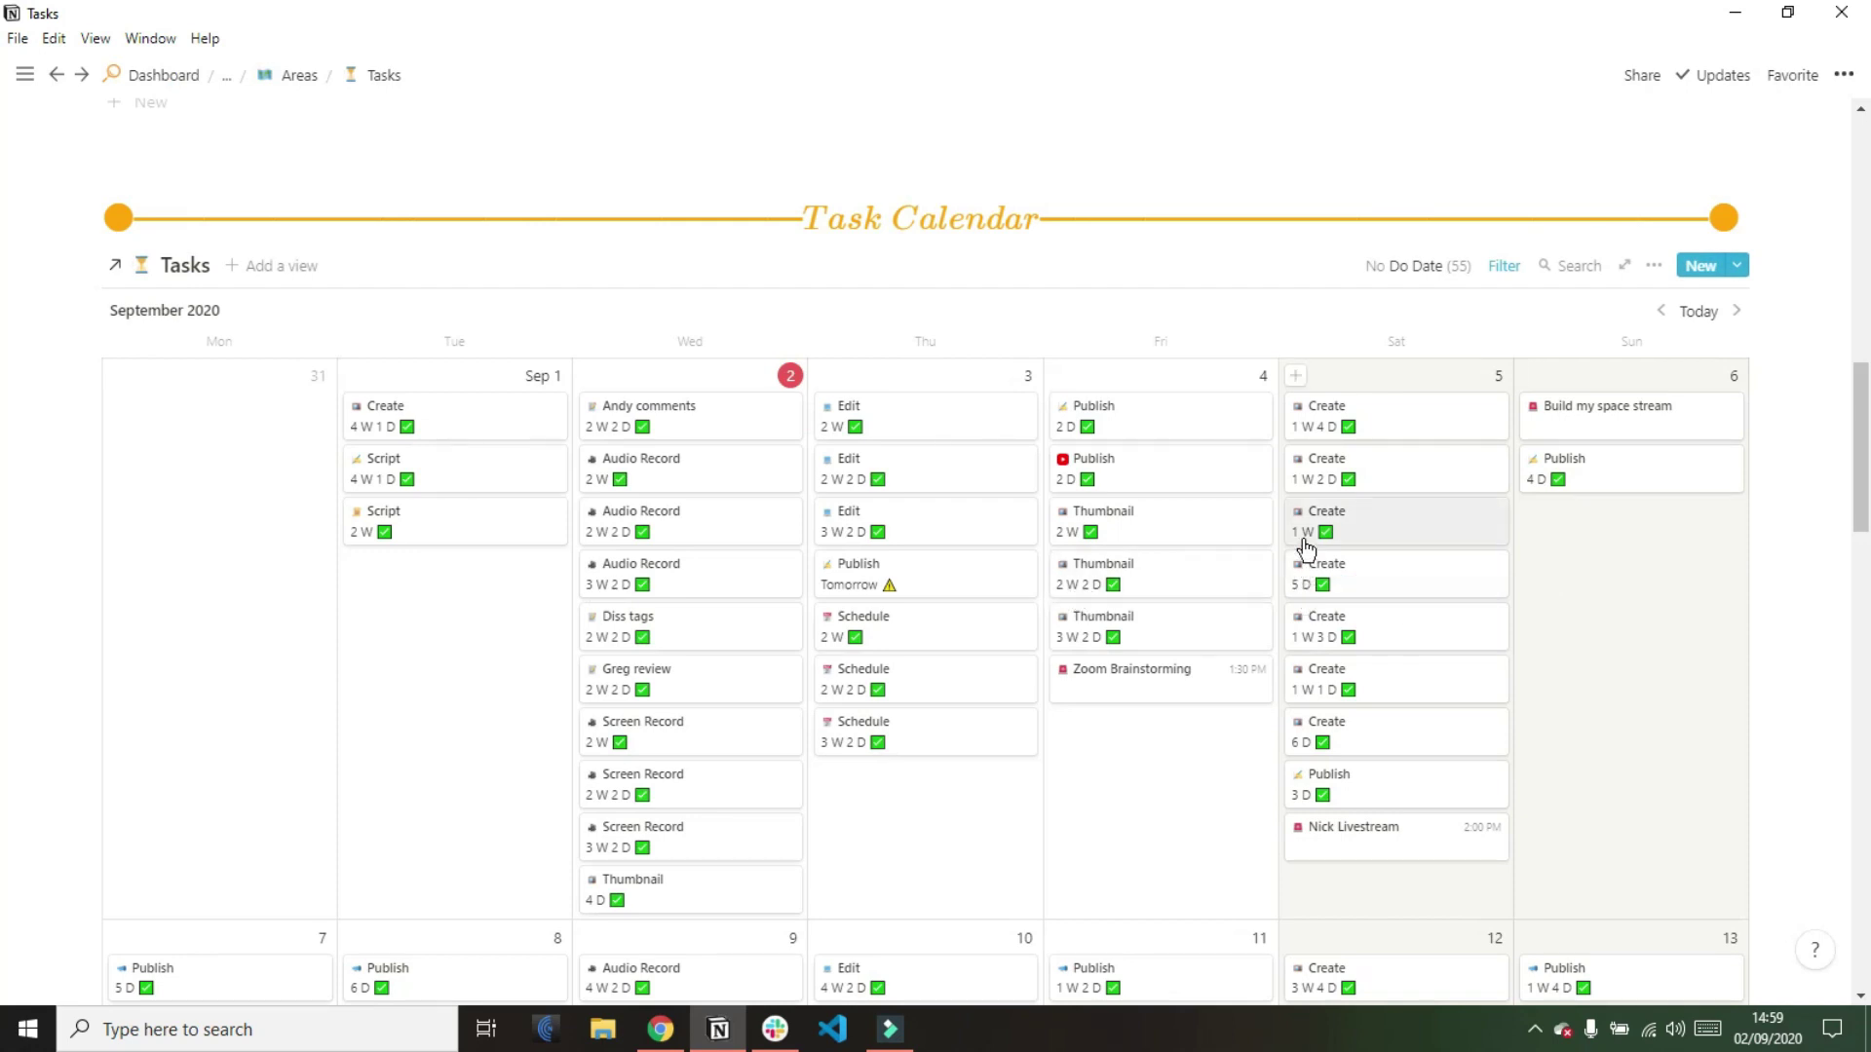
scroll(1312, 794, down, 4)
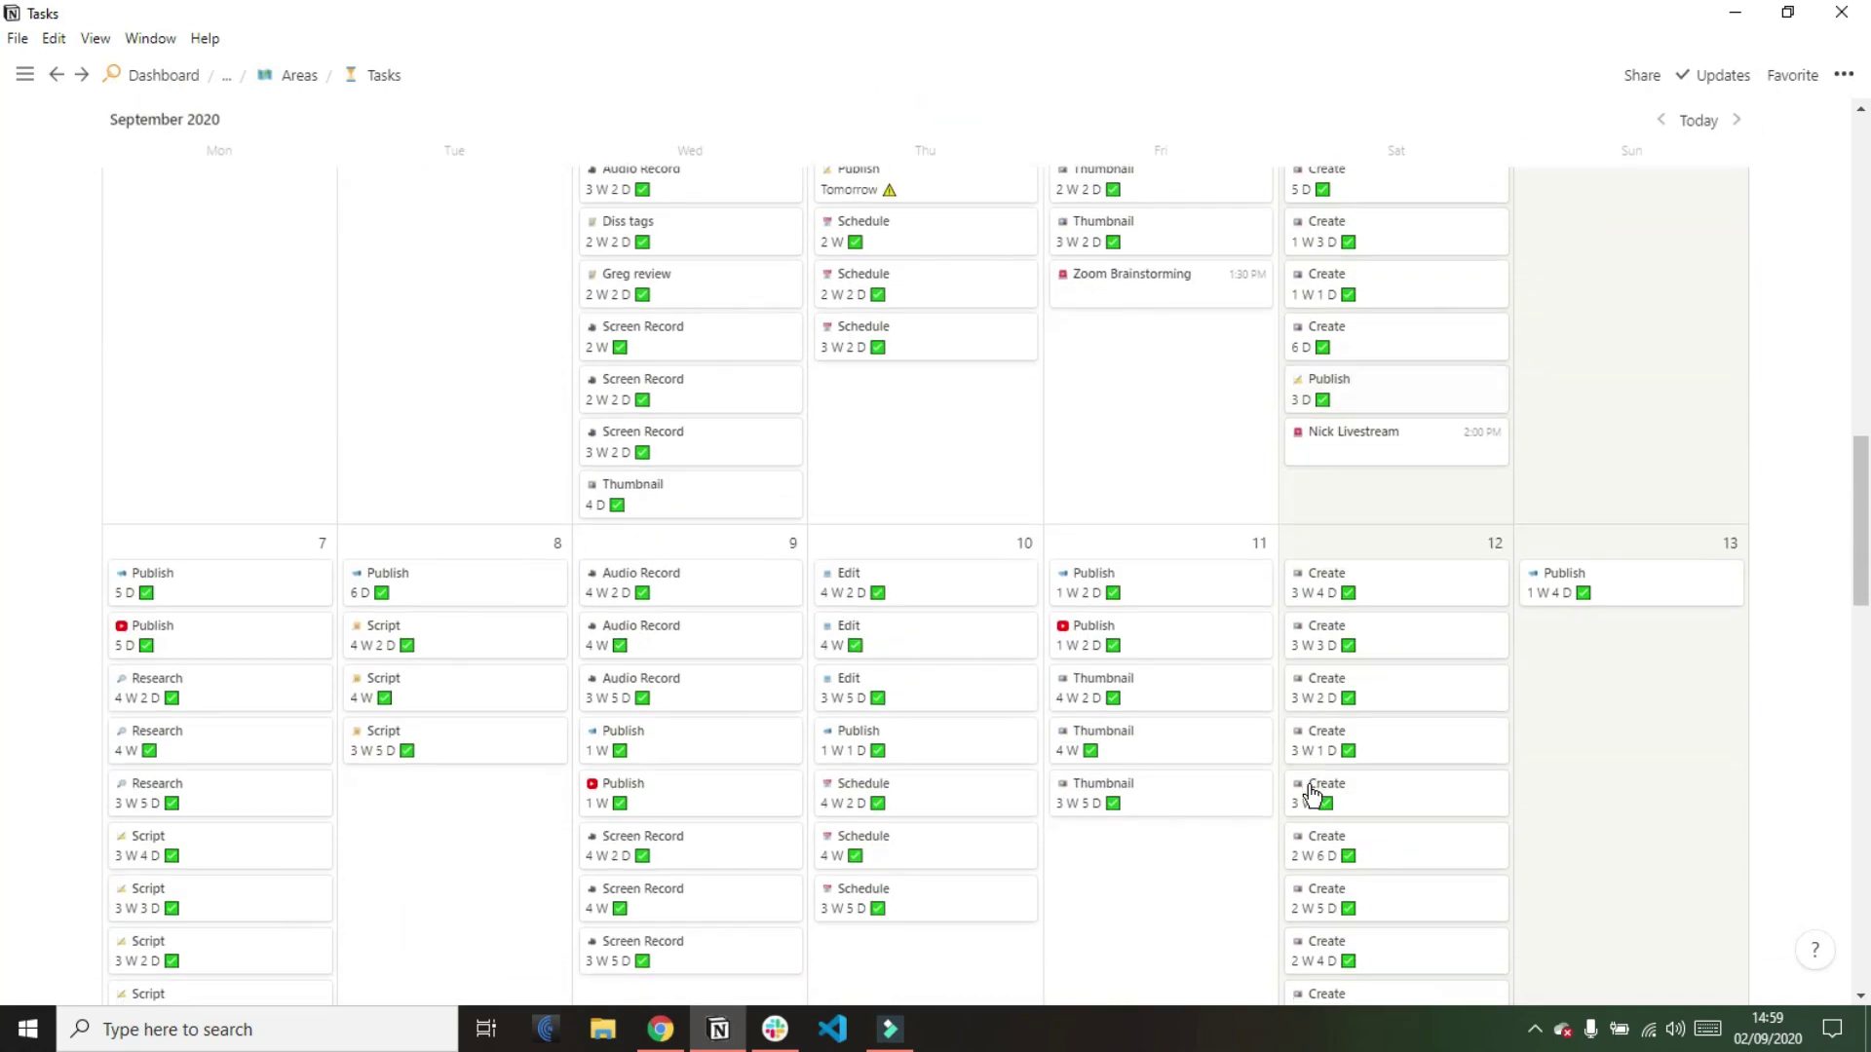
scroll(1312, 794, up, 1)
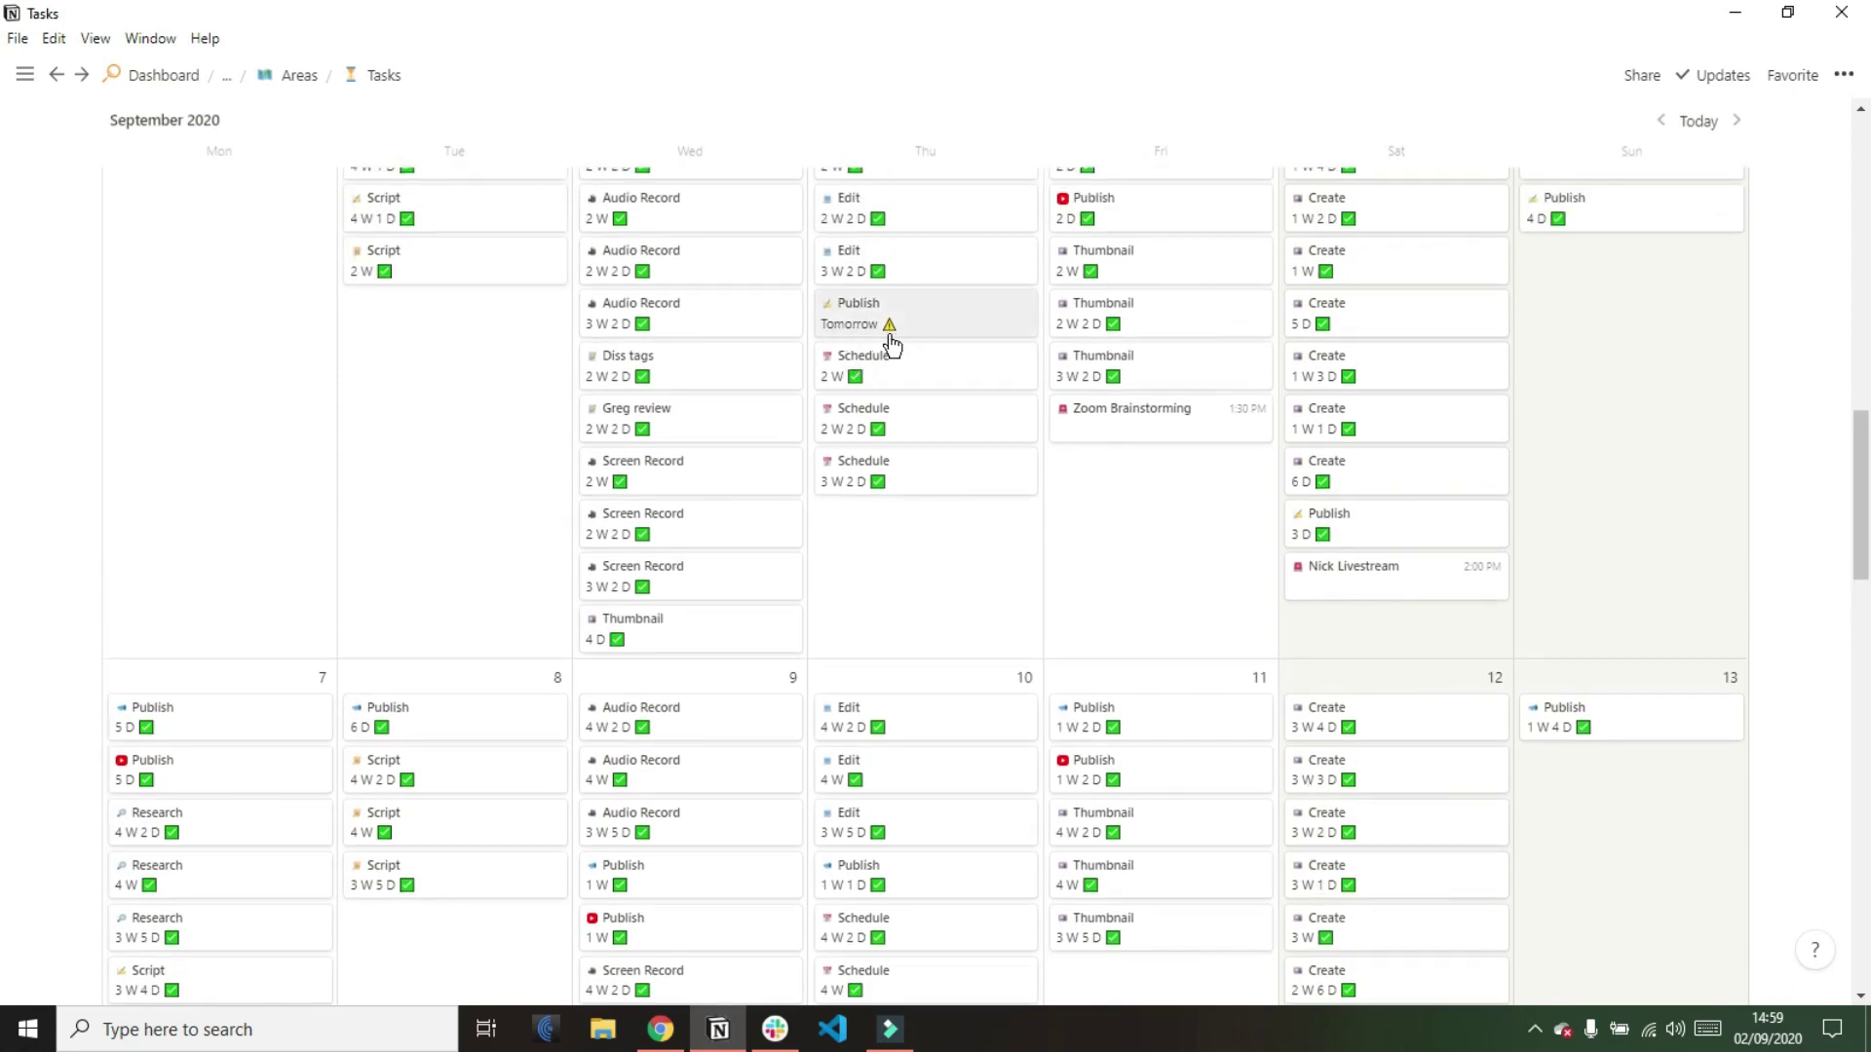
scroll(896, 334, down, 10)
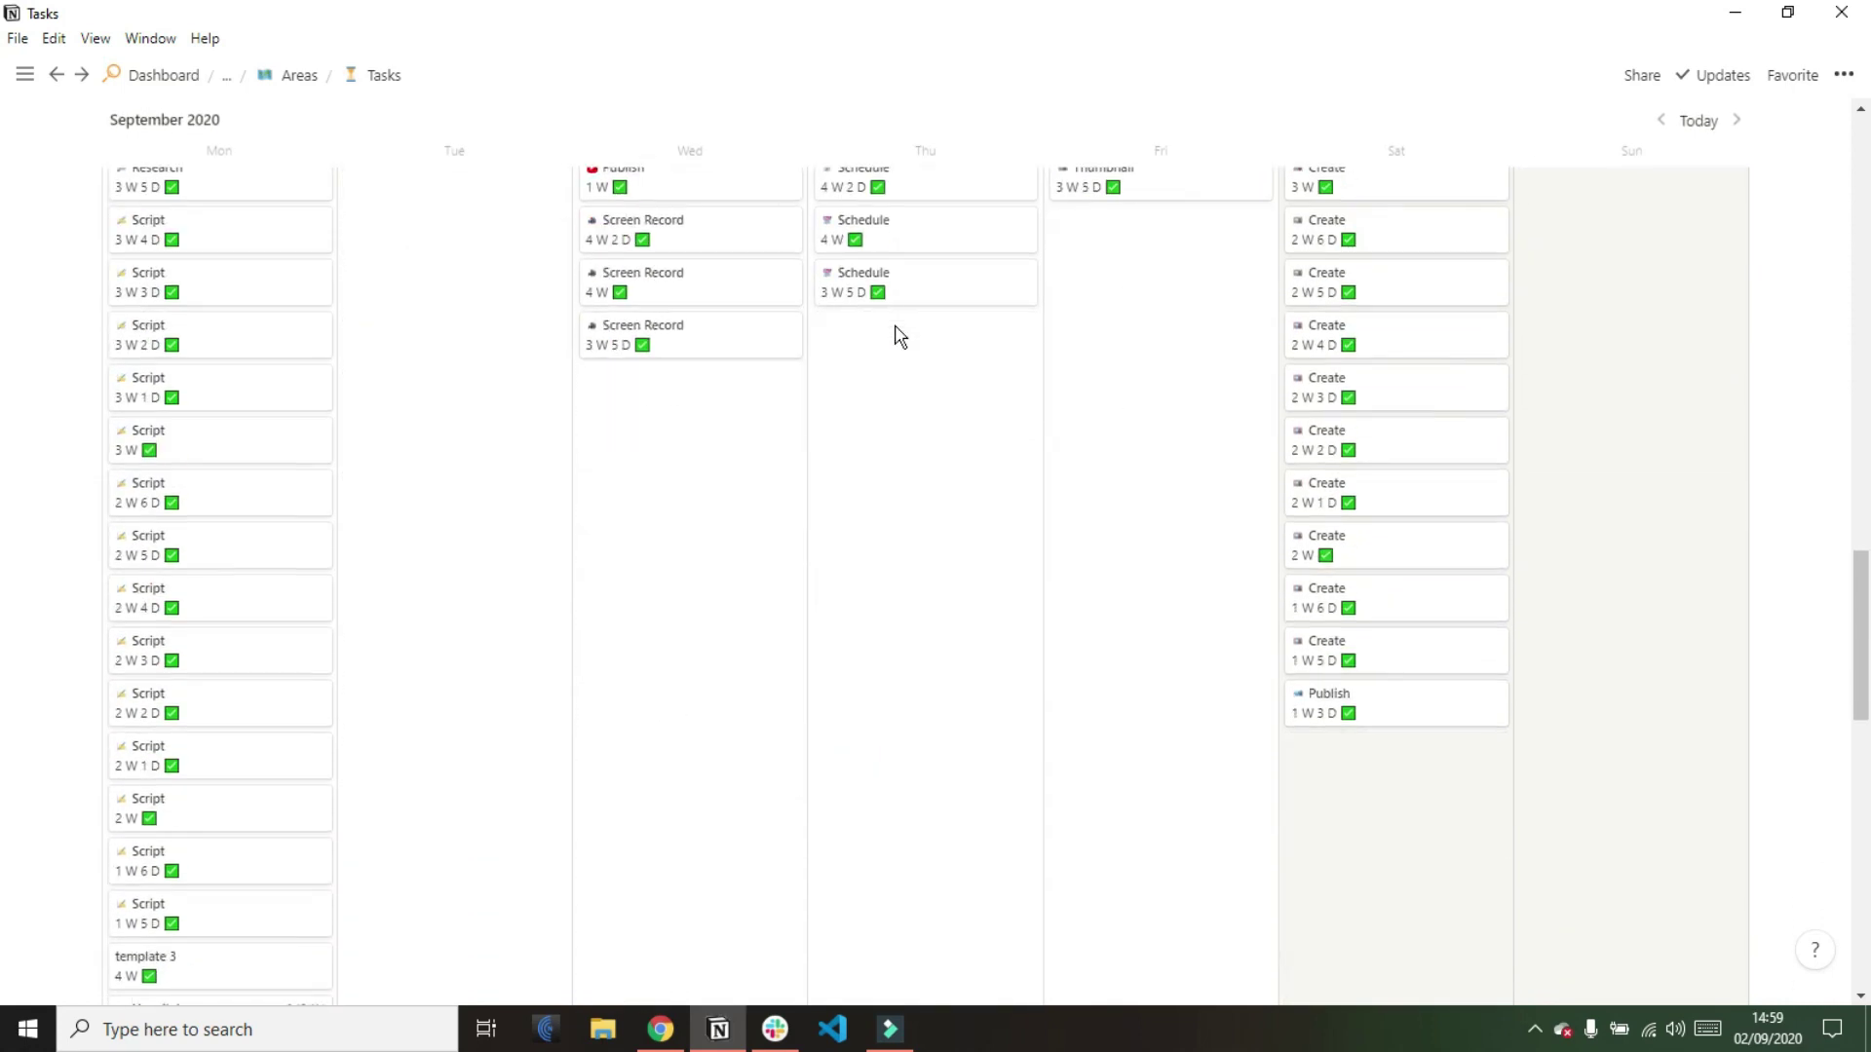
scroll(897, 334, down, 2)
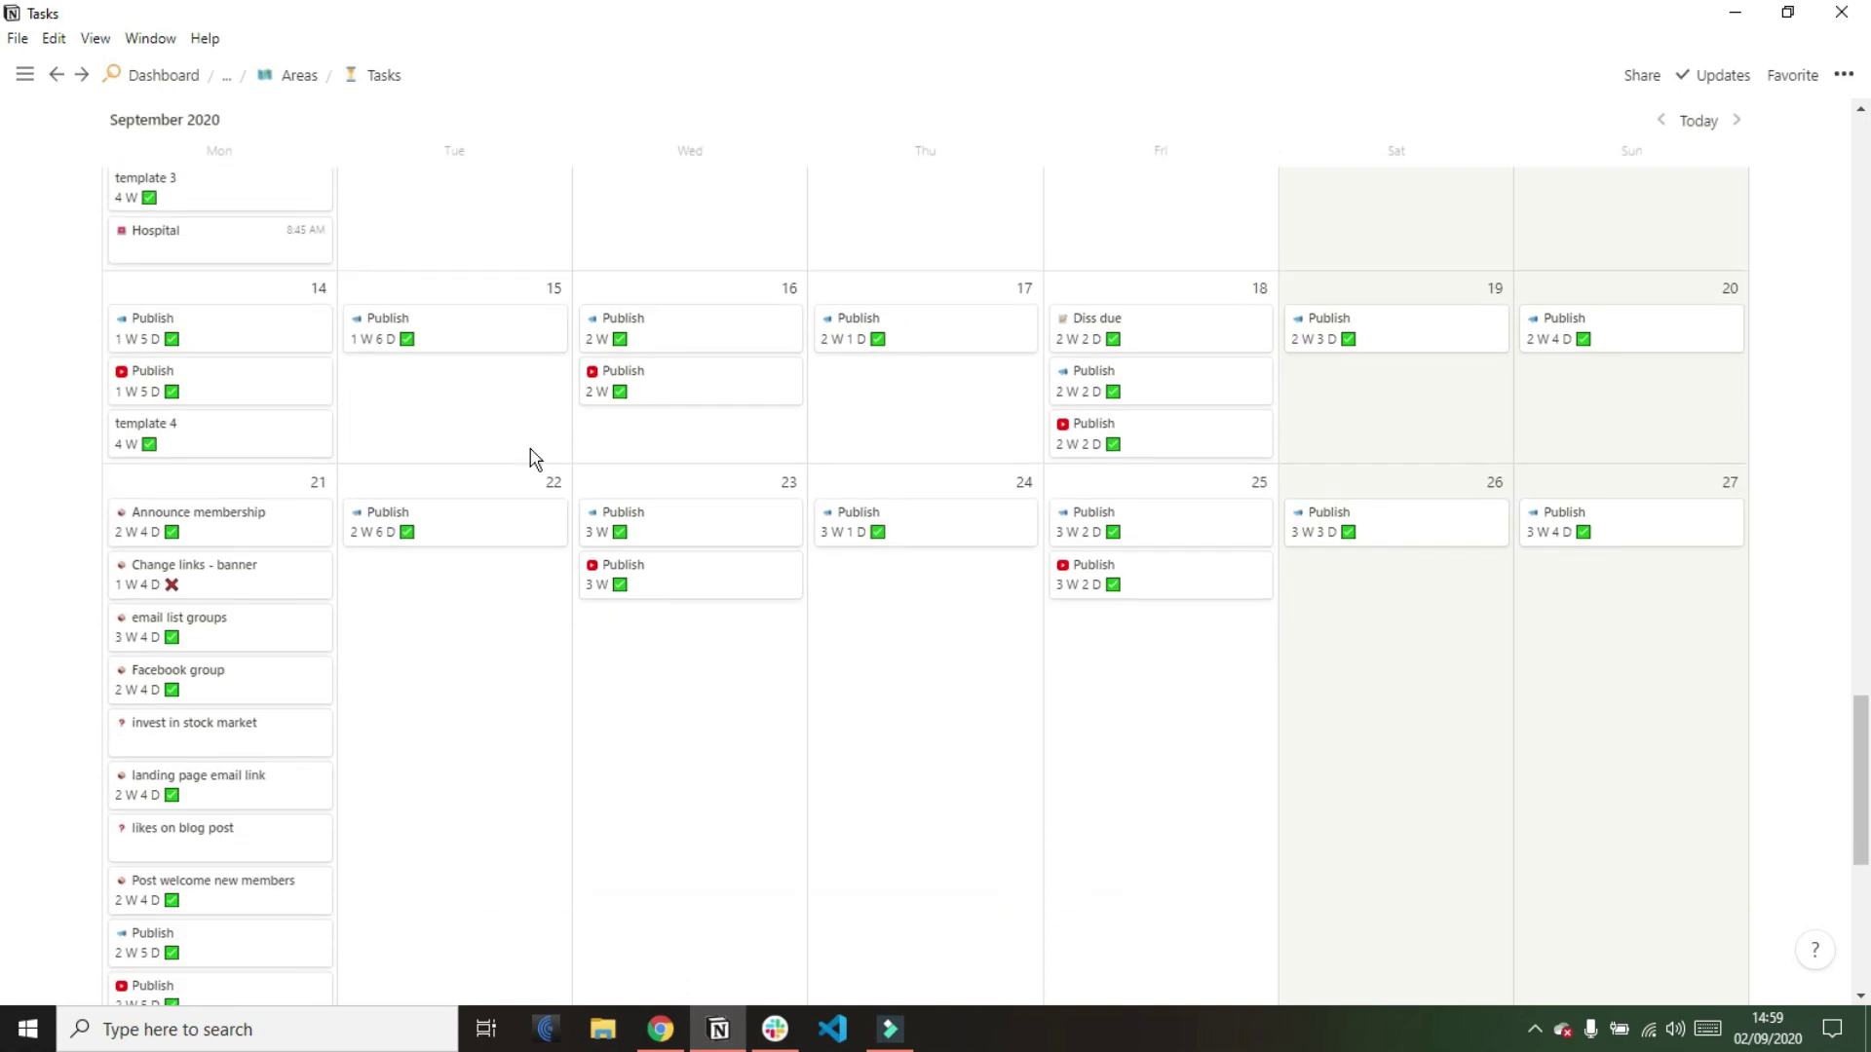
click(236, 584)
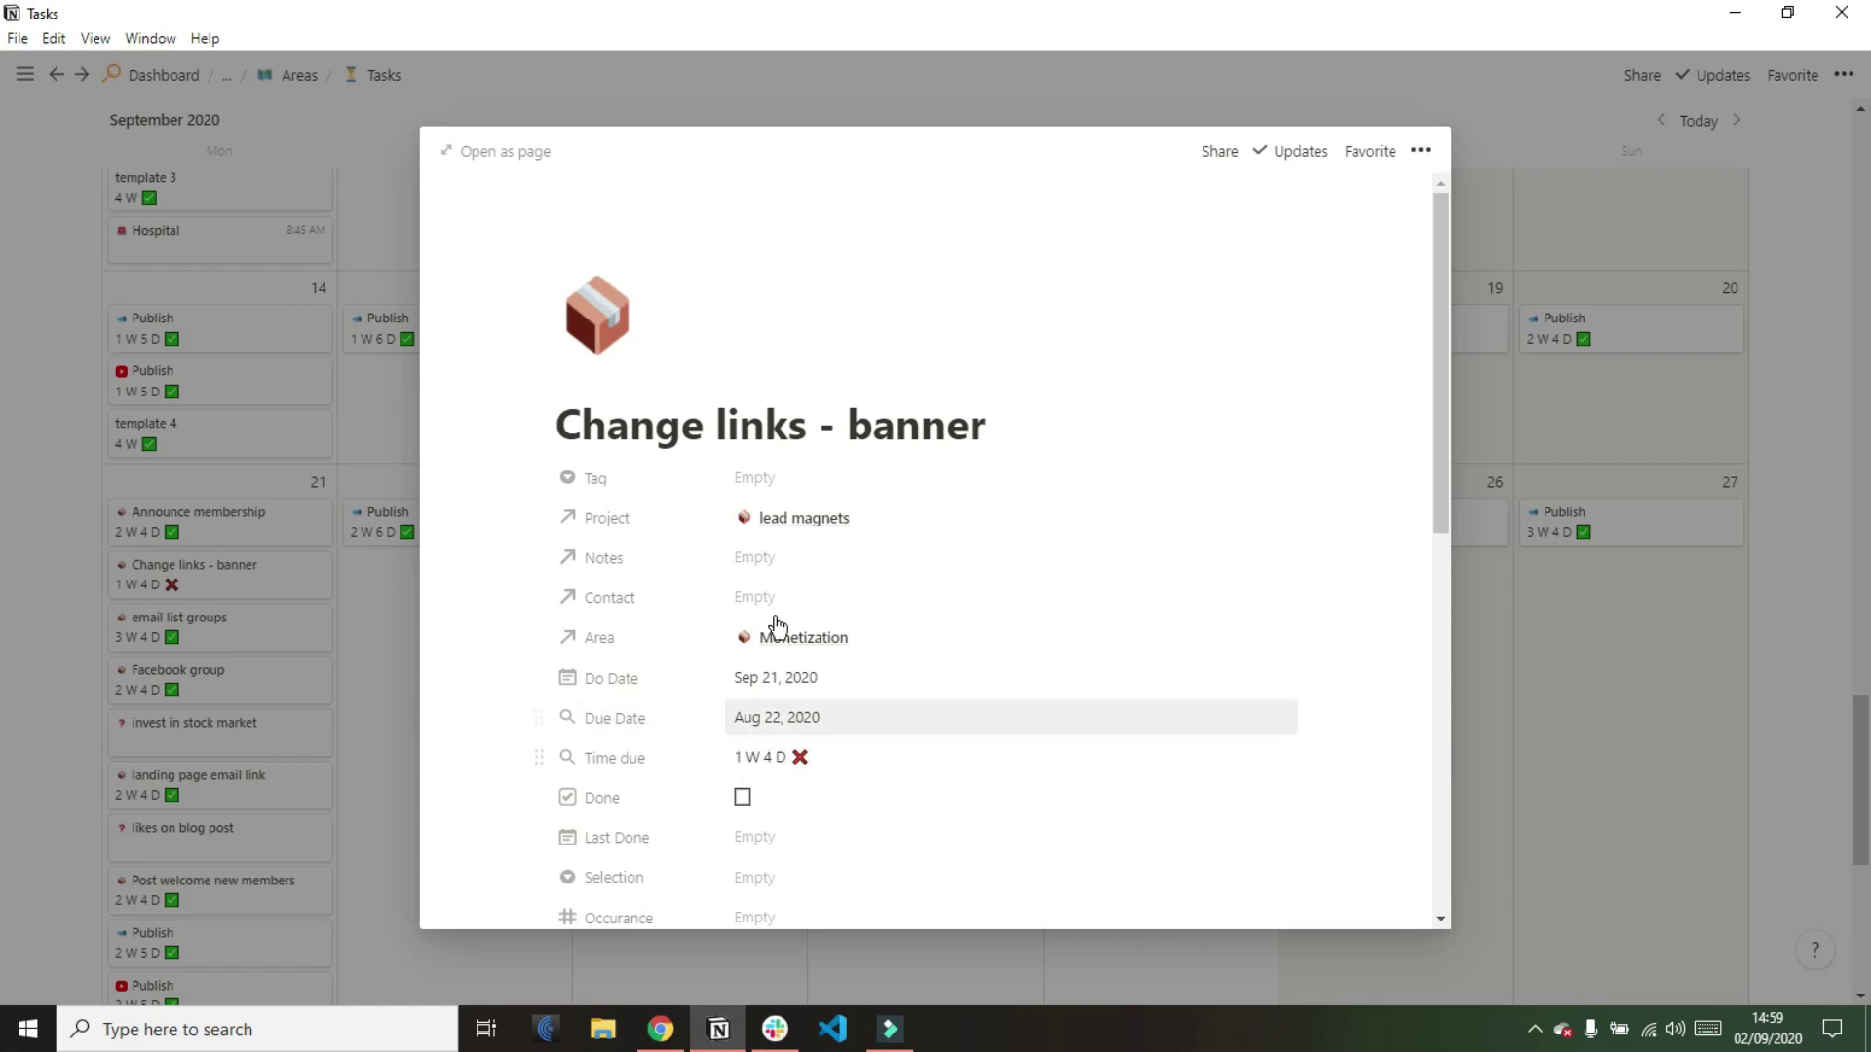
Open the linked lead magnets project and set its Due Date to Sep 27, 2020
click(772, 517)
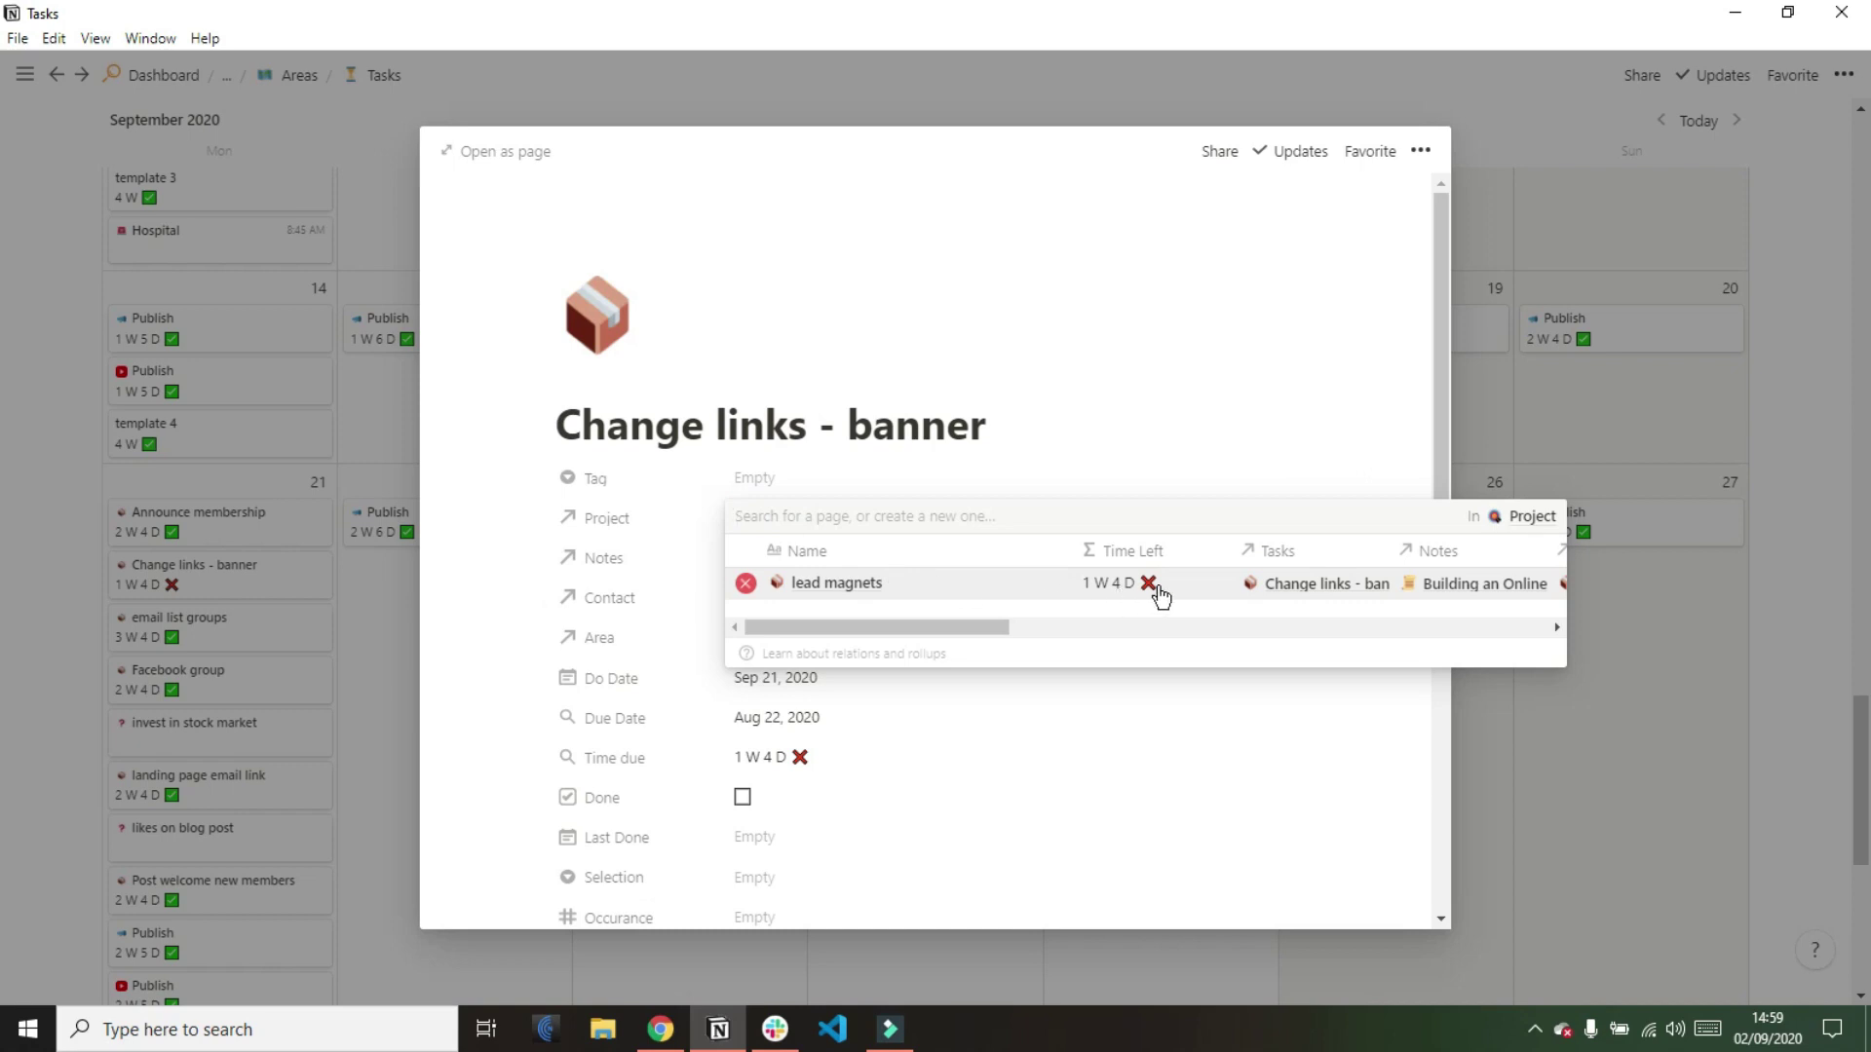
click(1040, 596)
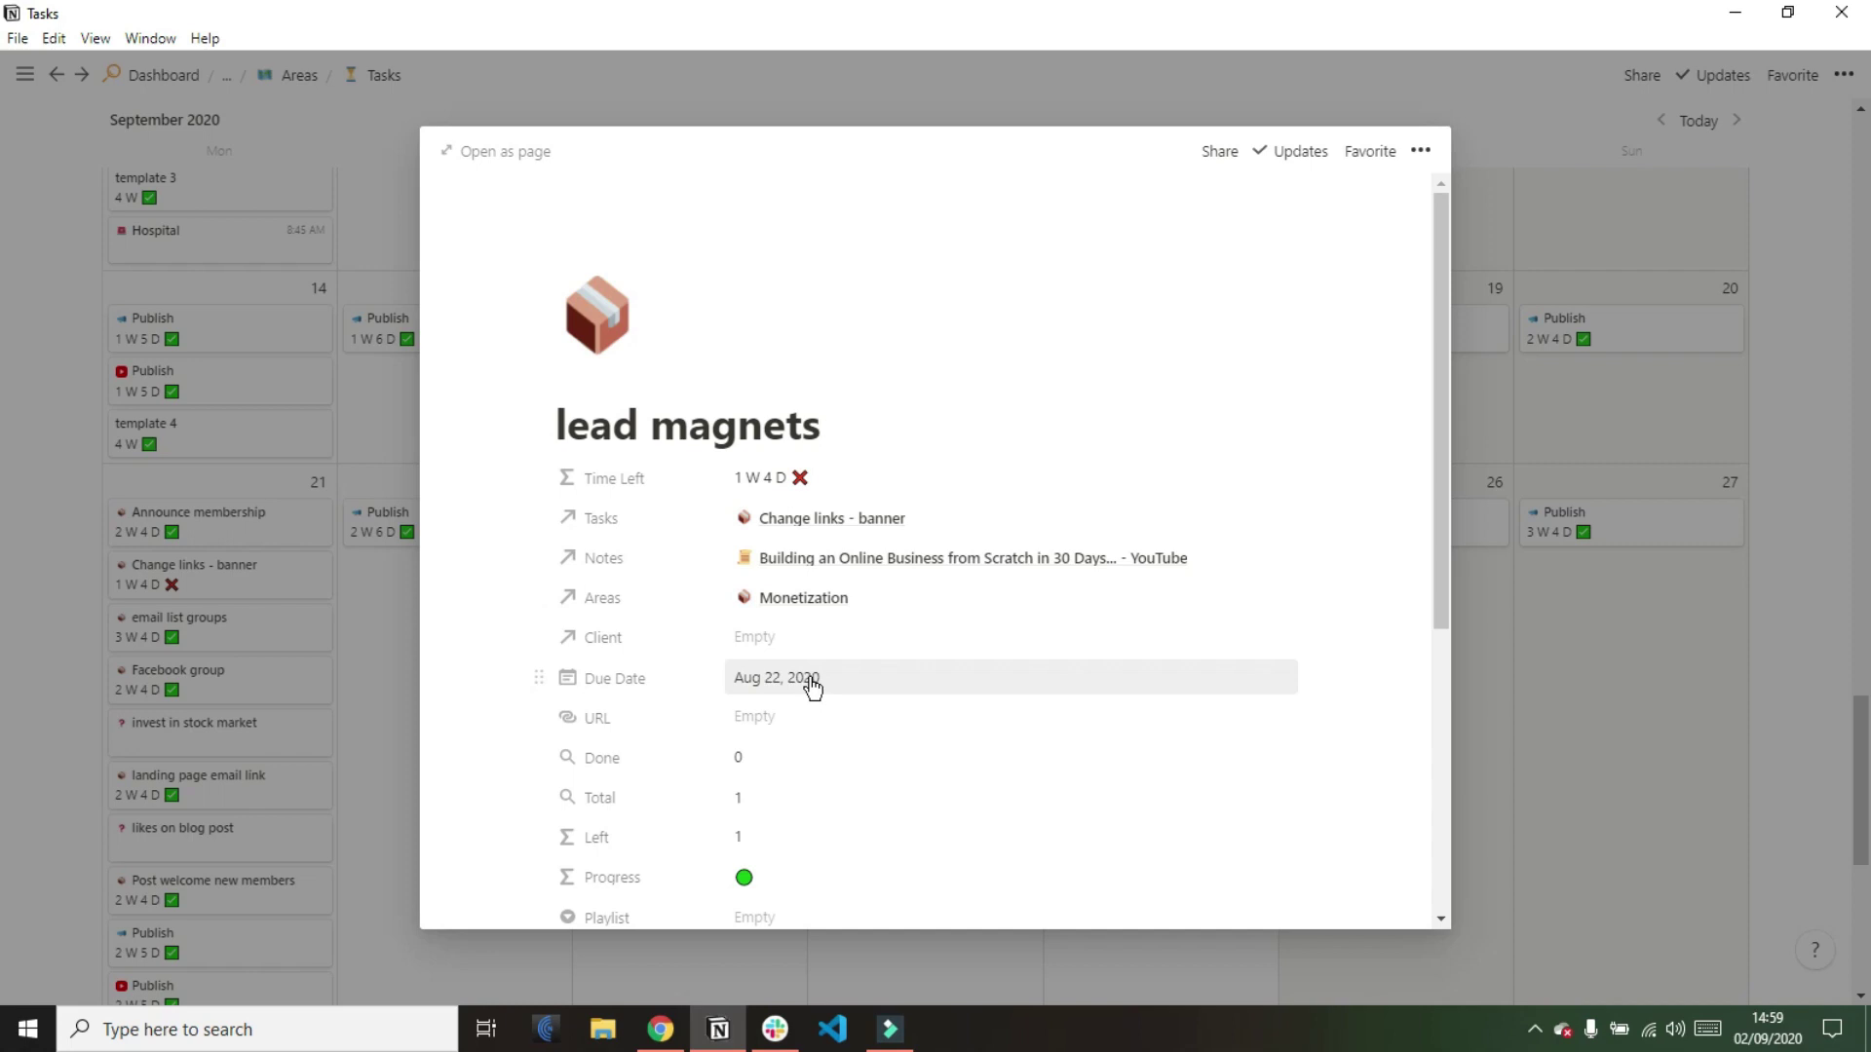
click(895, 678)
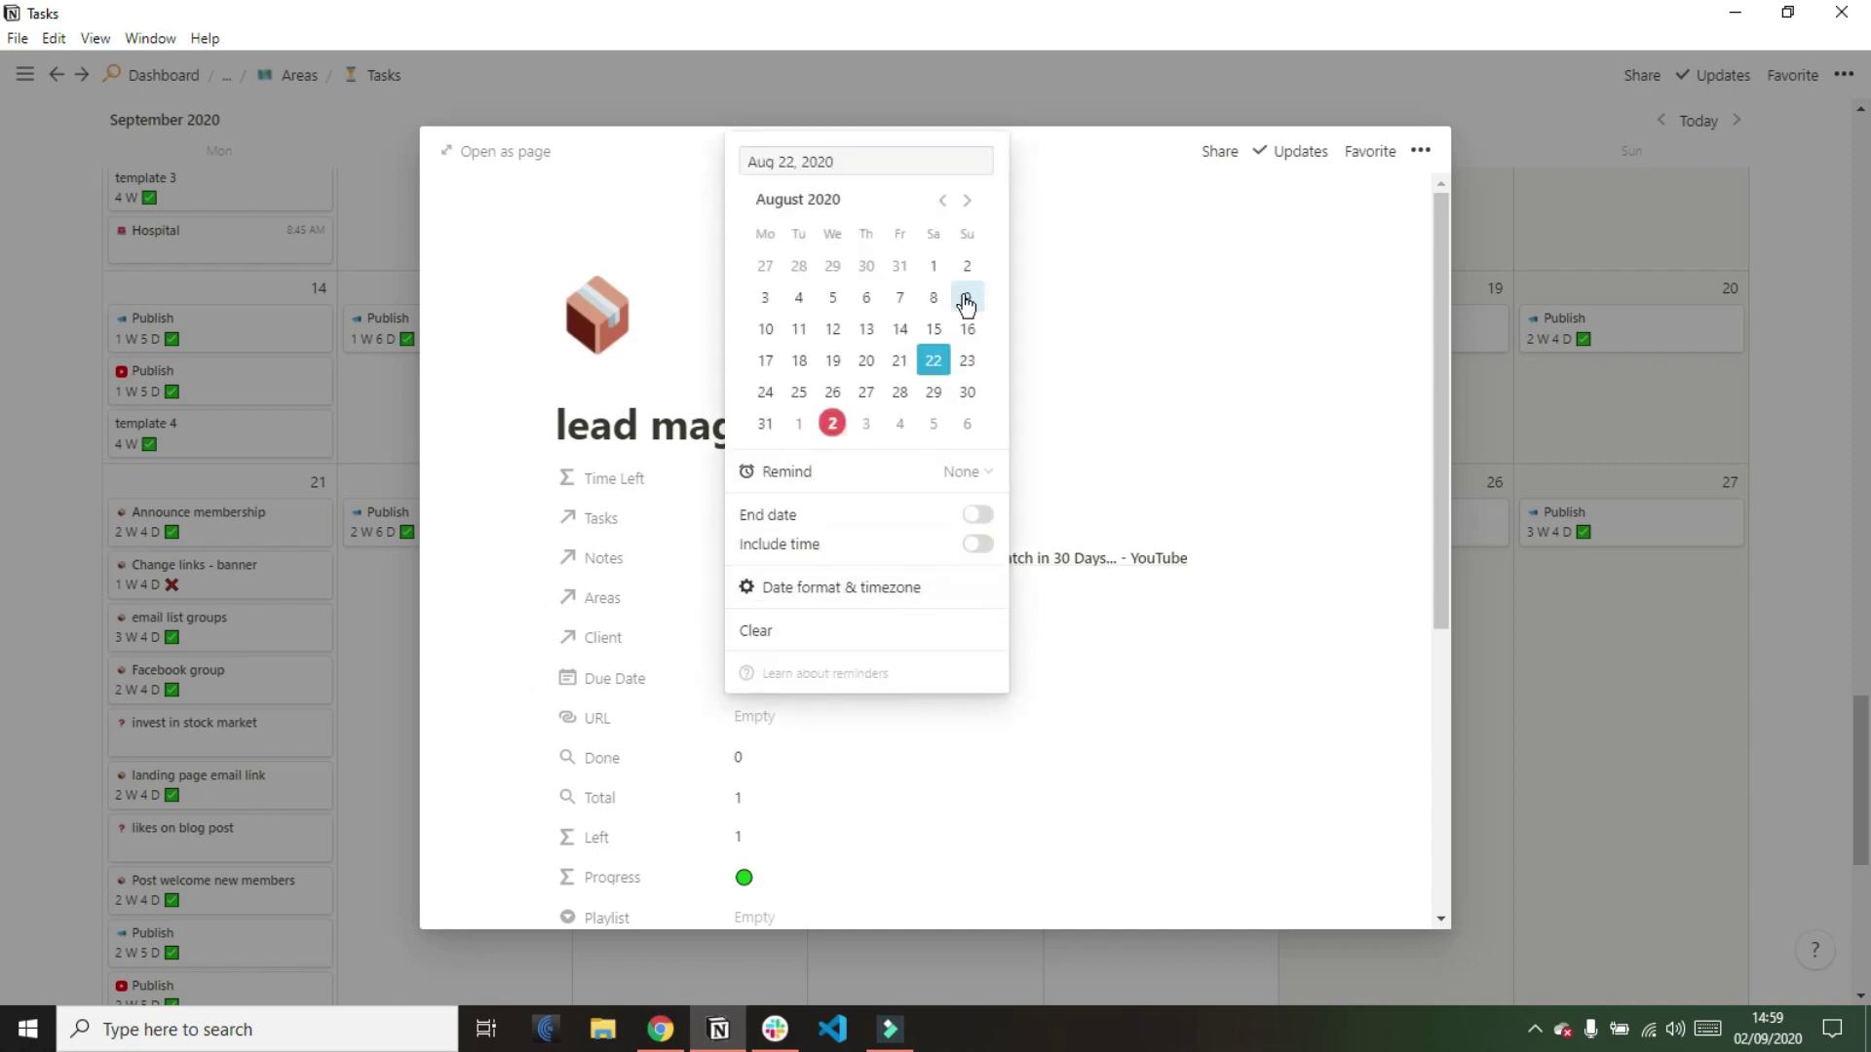
click(967, 200)
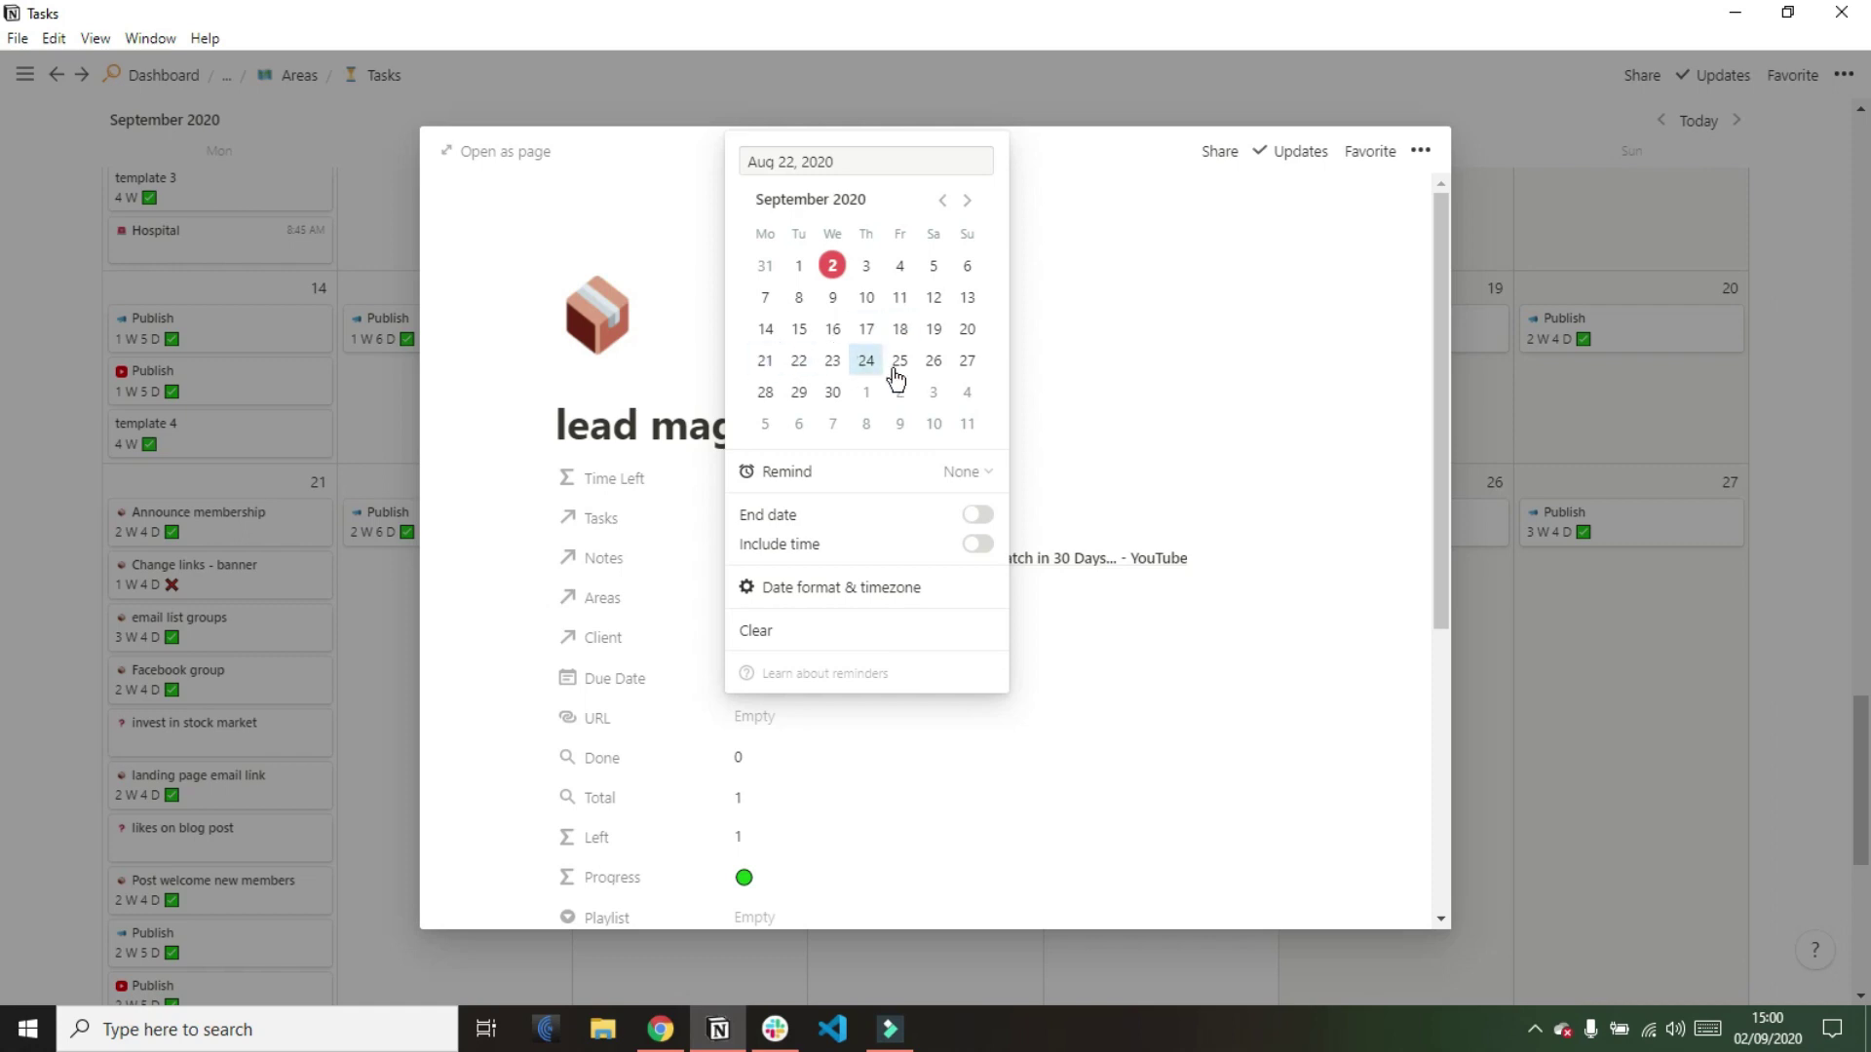
click(967, 360)
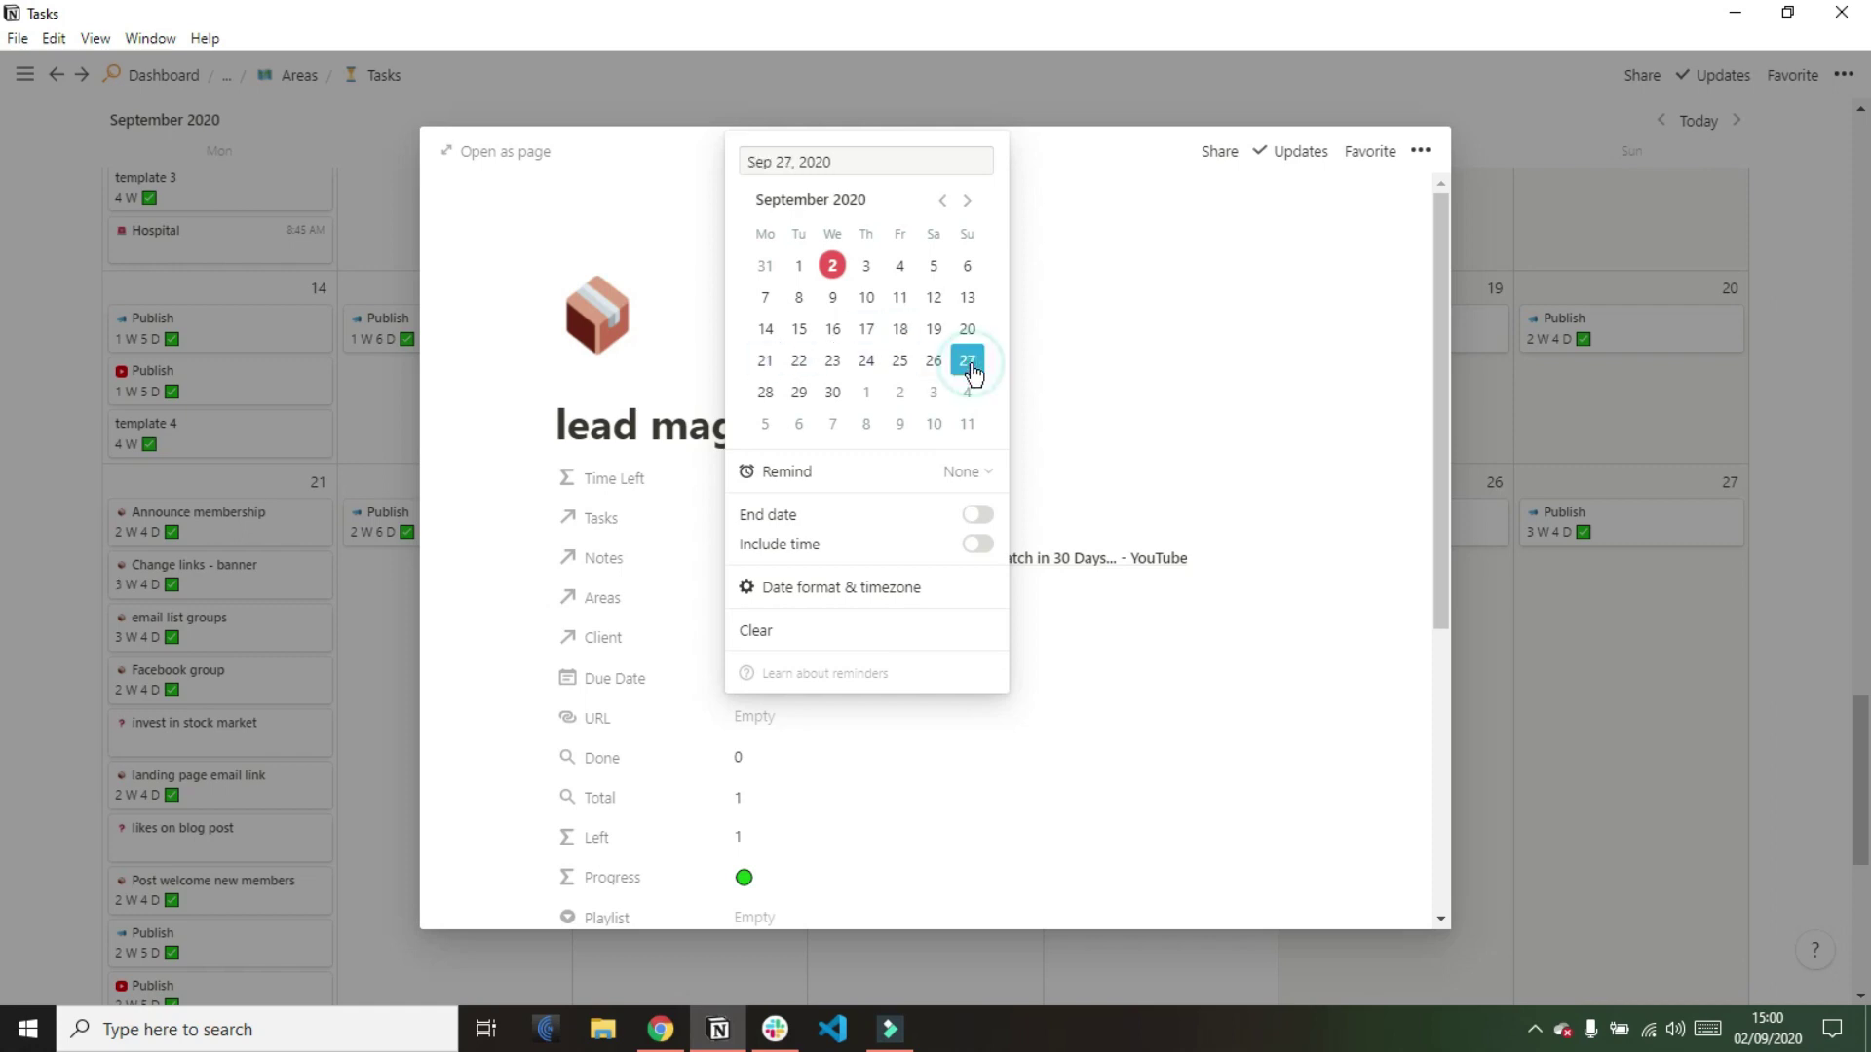
click(679, 431)
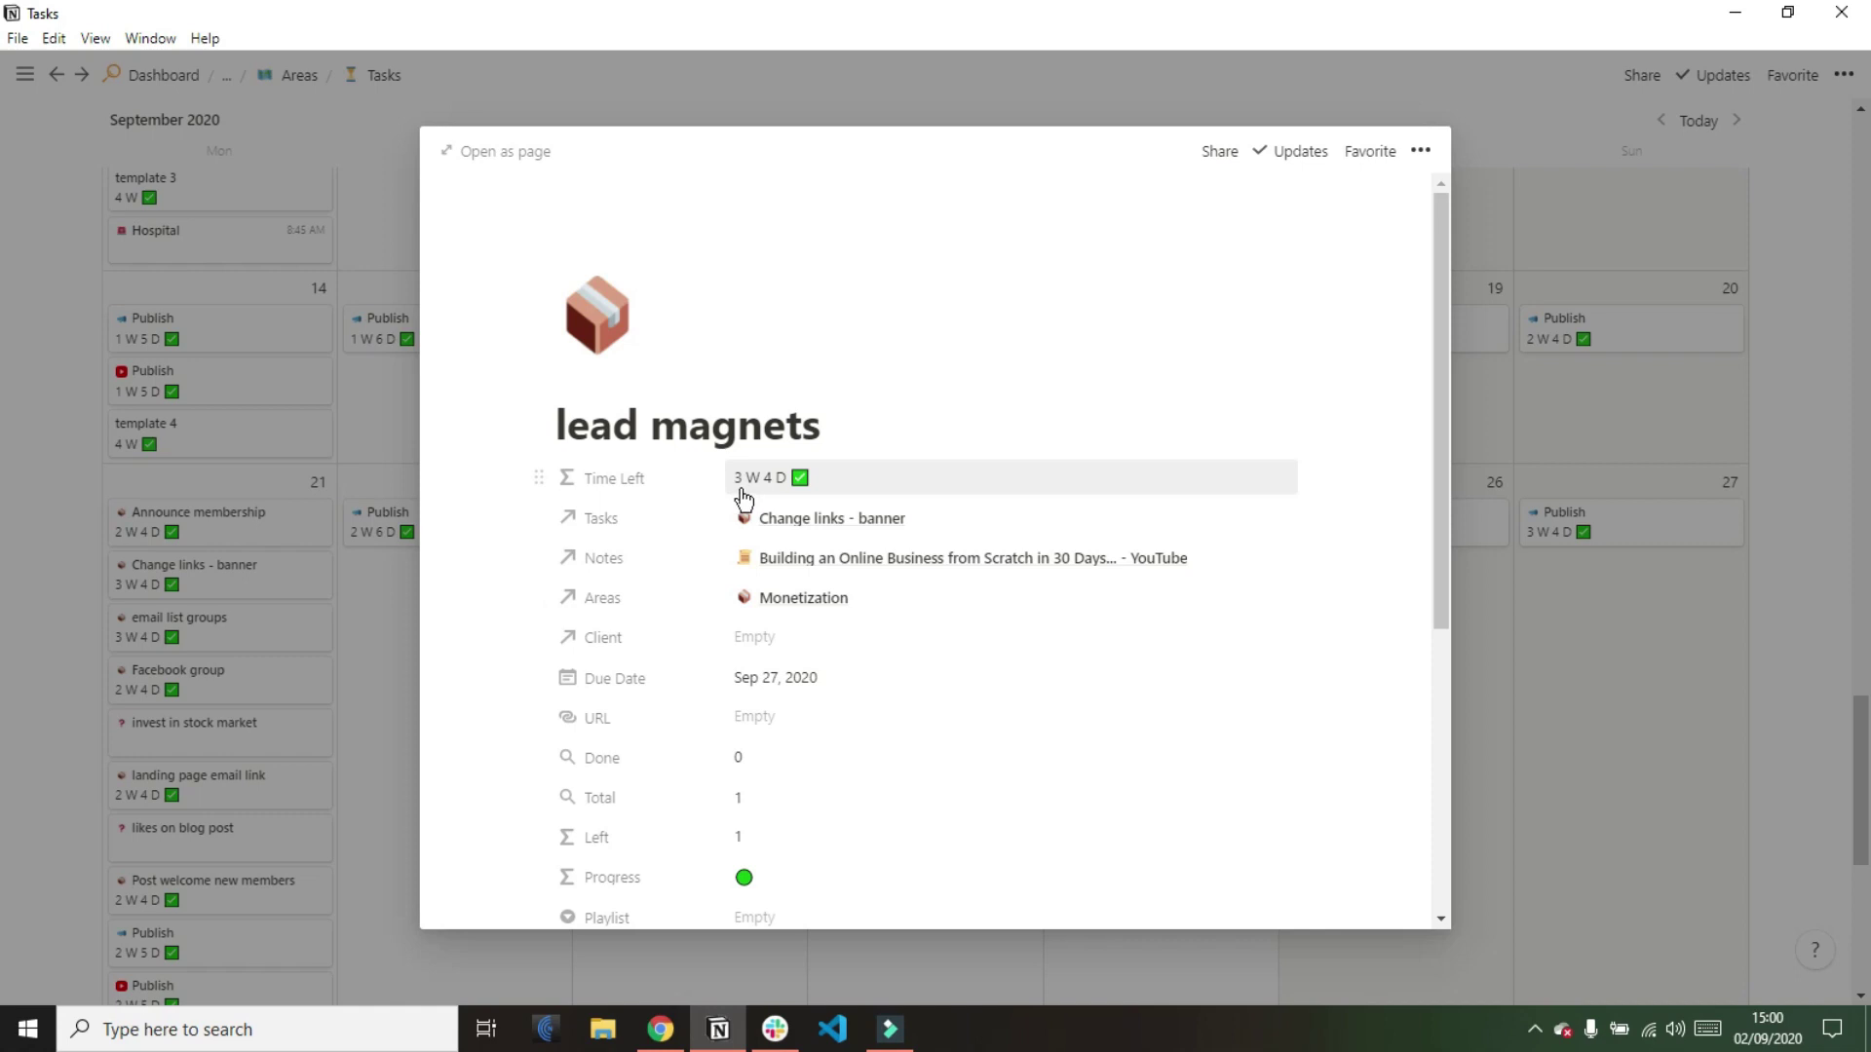
click(261, 647)
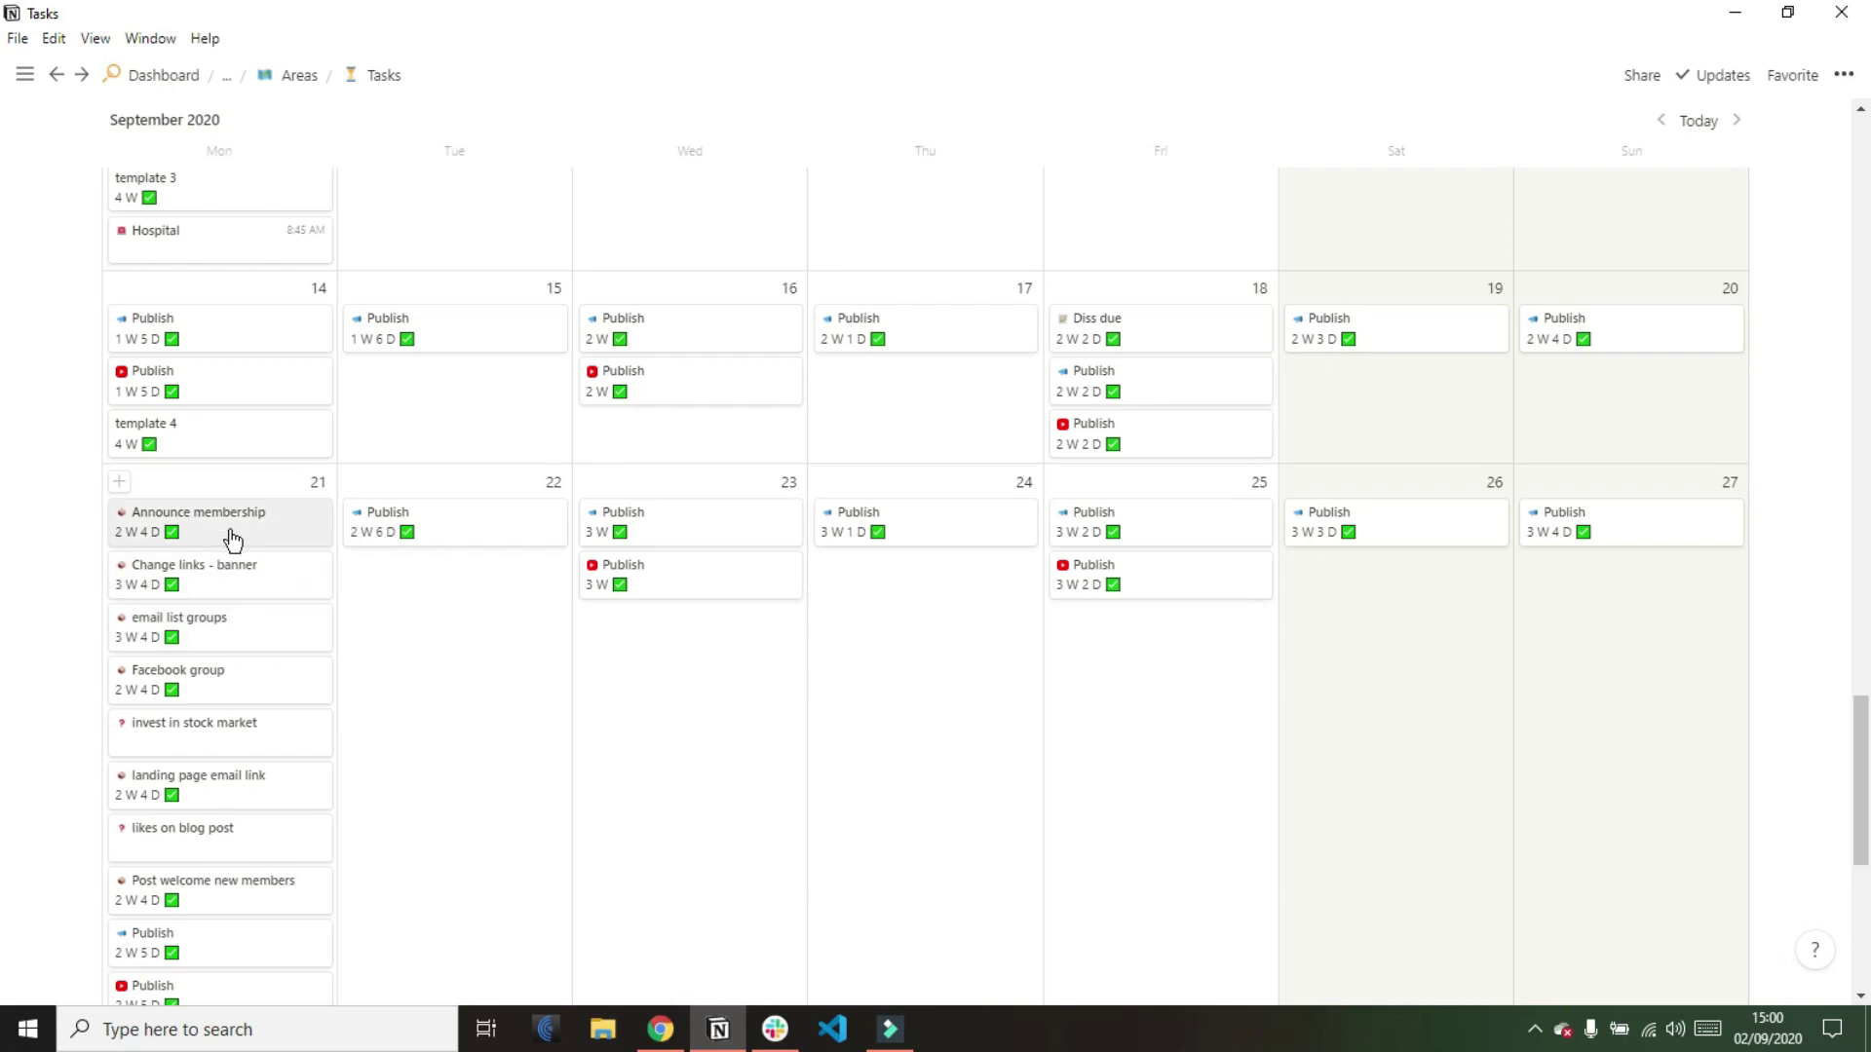
scroll(409, 701, up, 10)
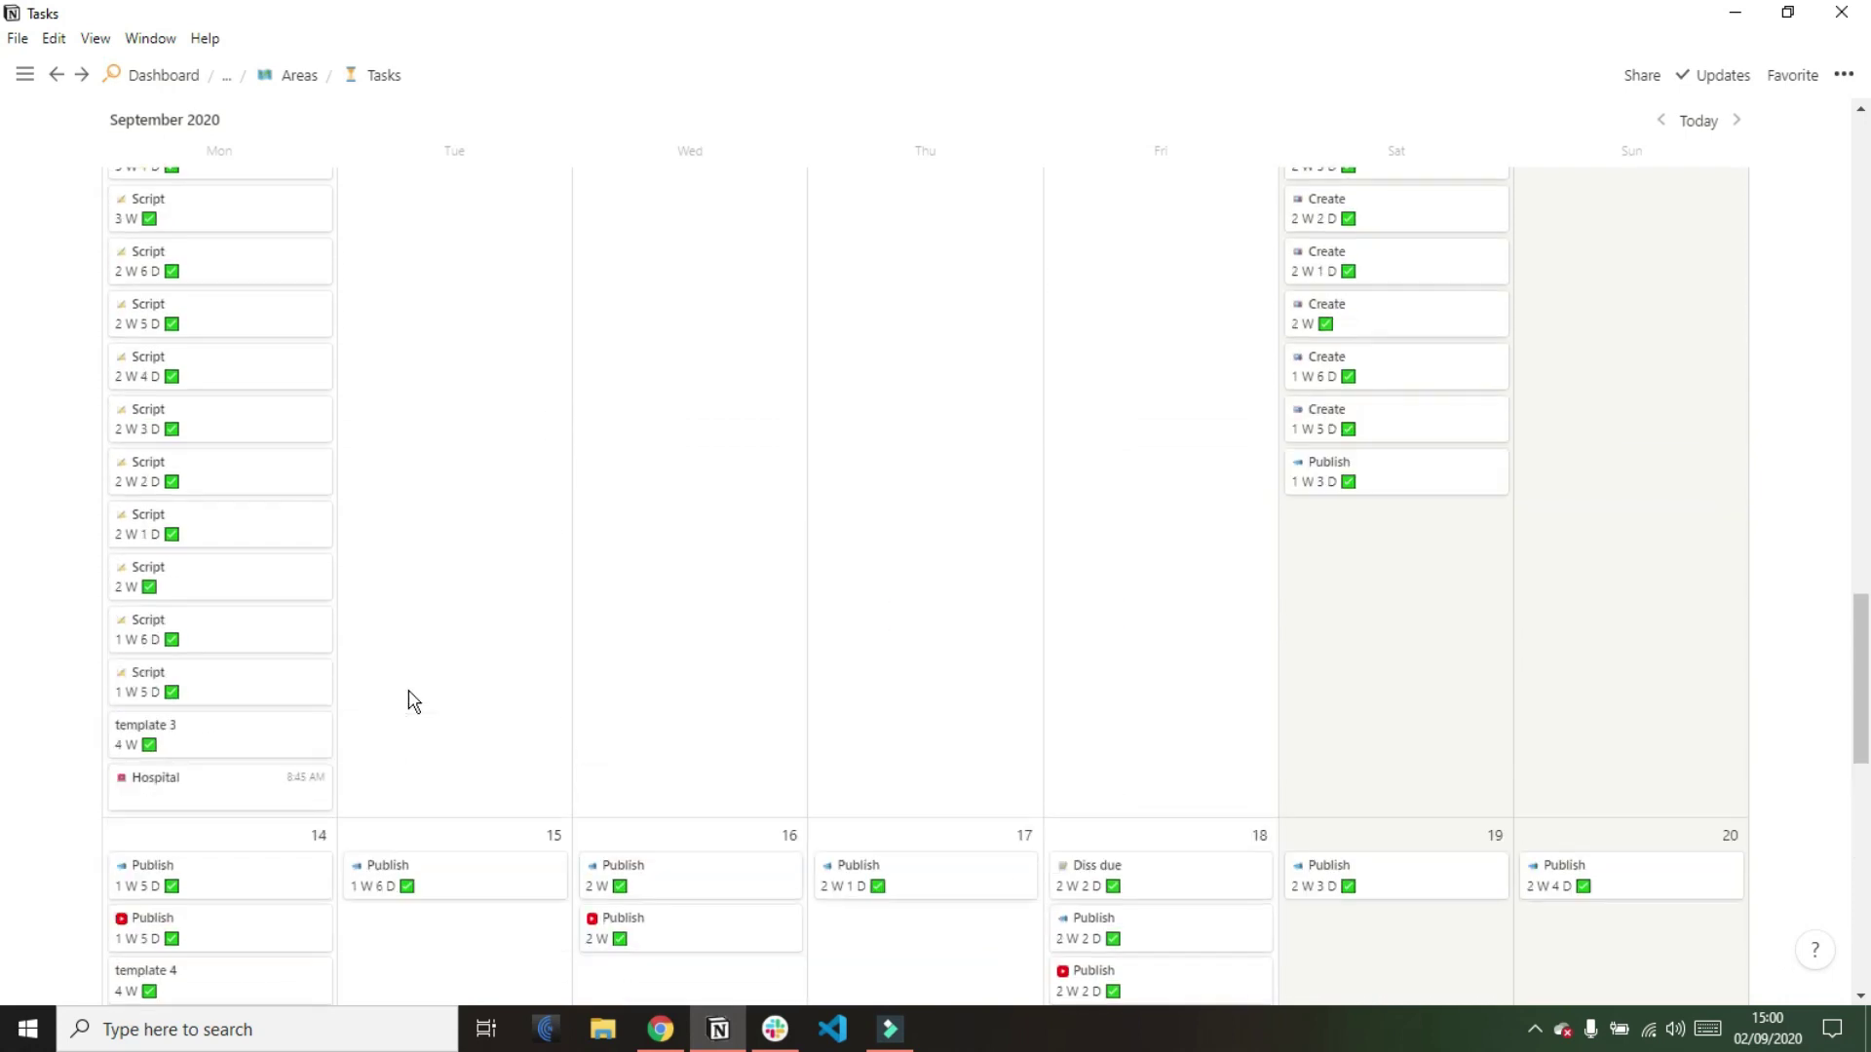
scroll(409, 702, up, 5)
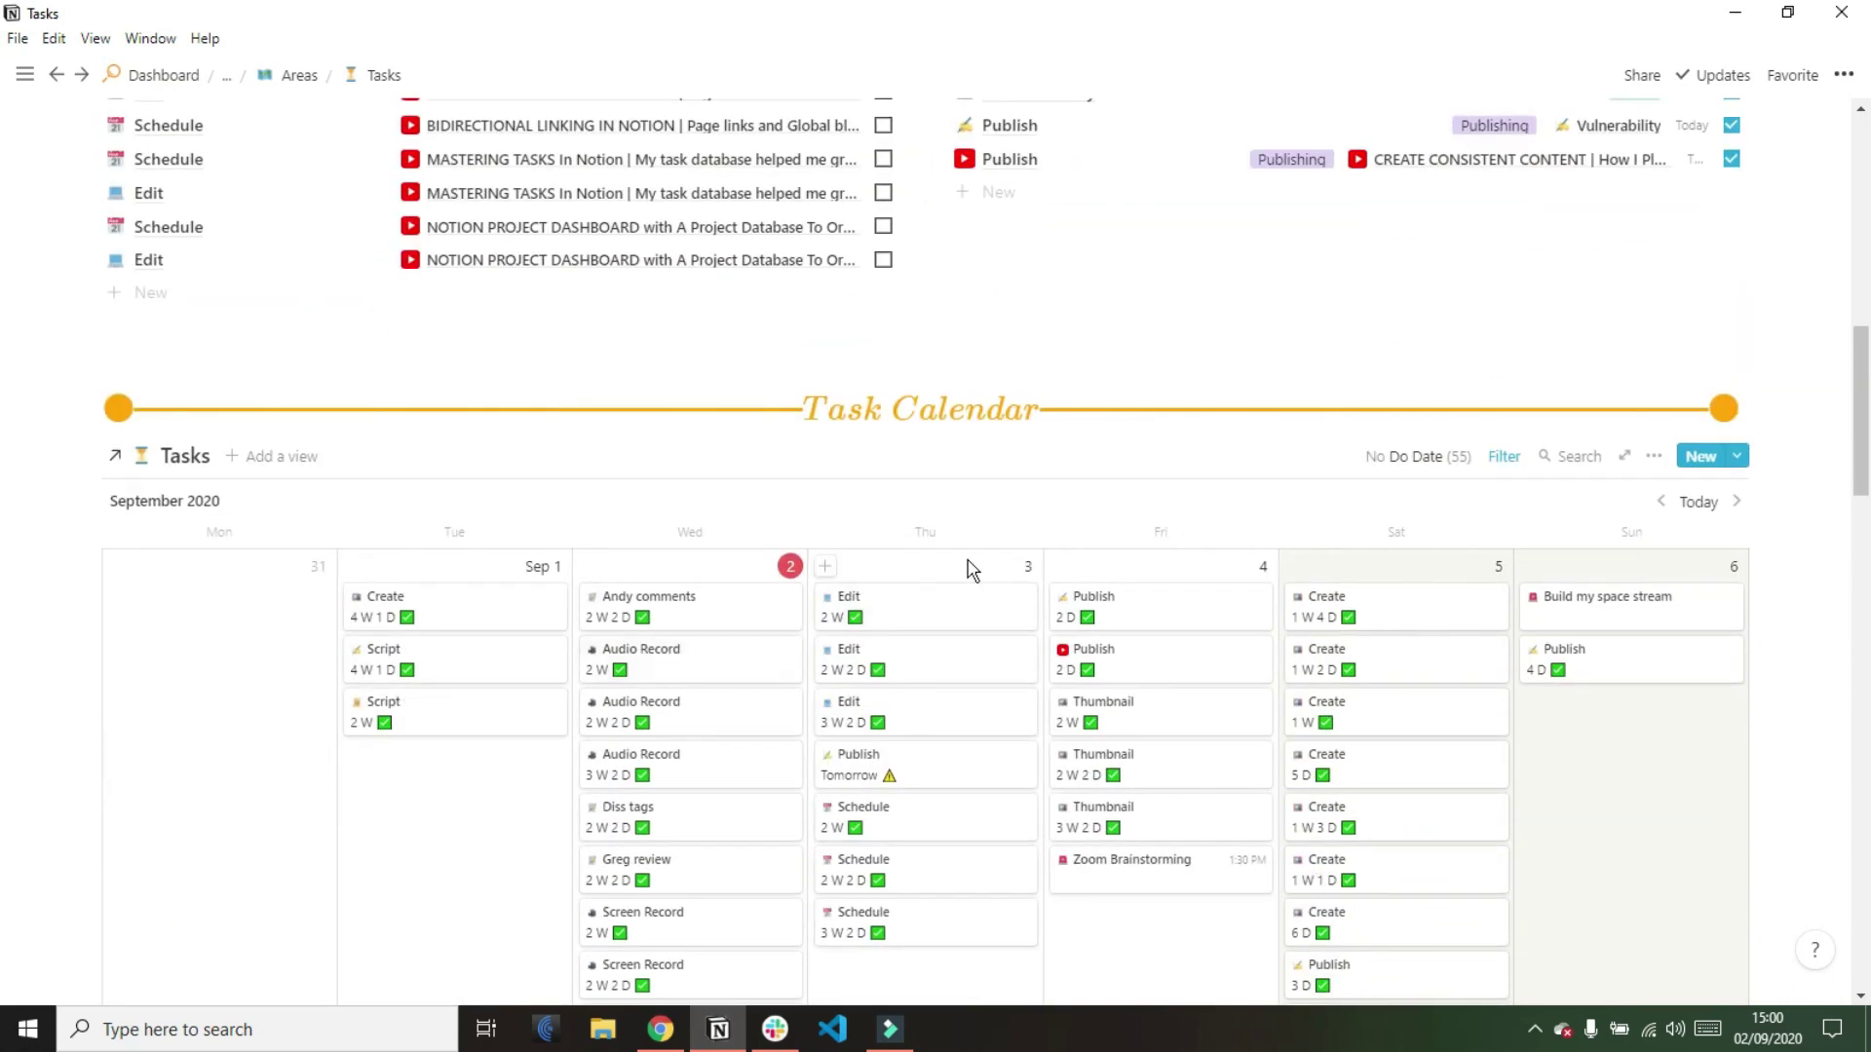
click(698, 617)
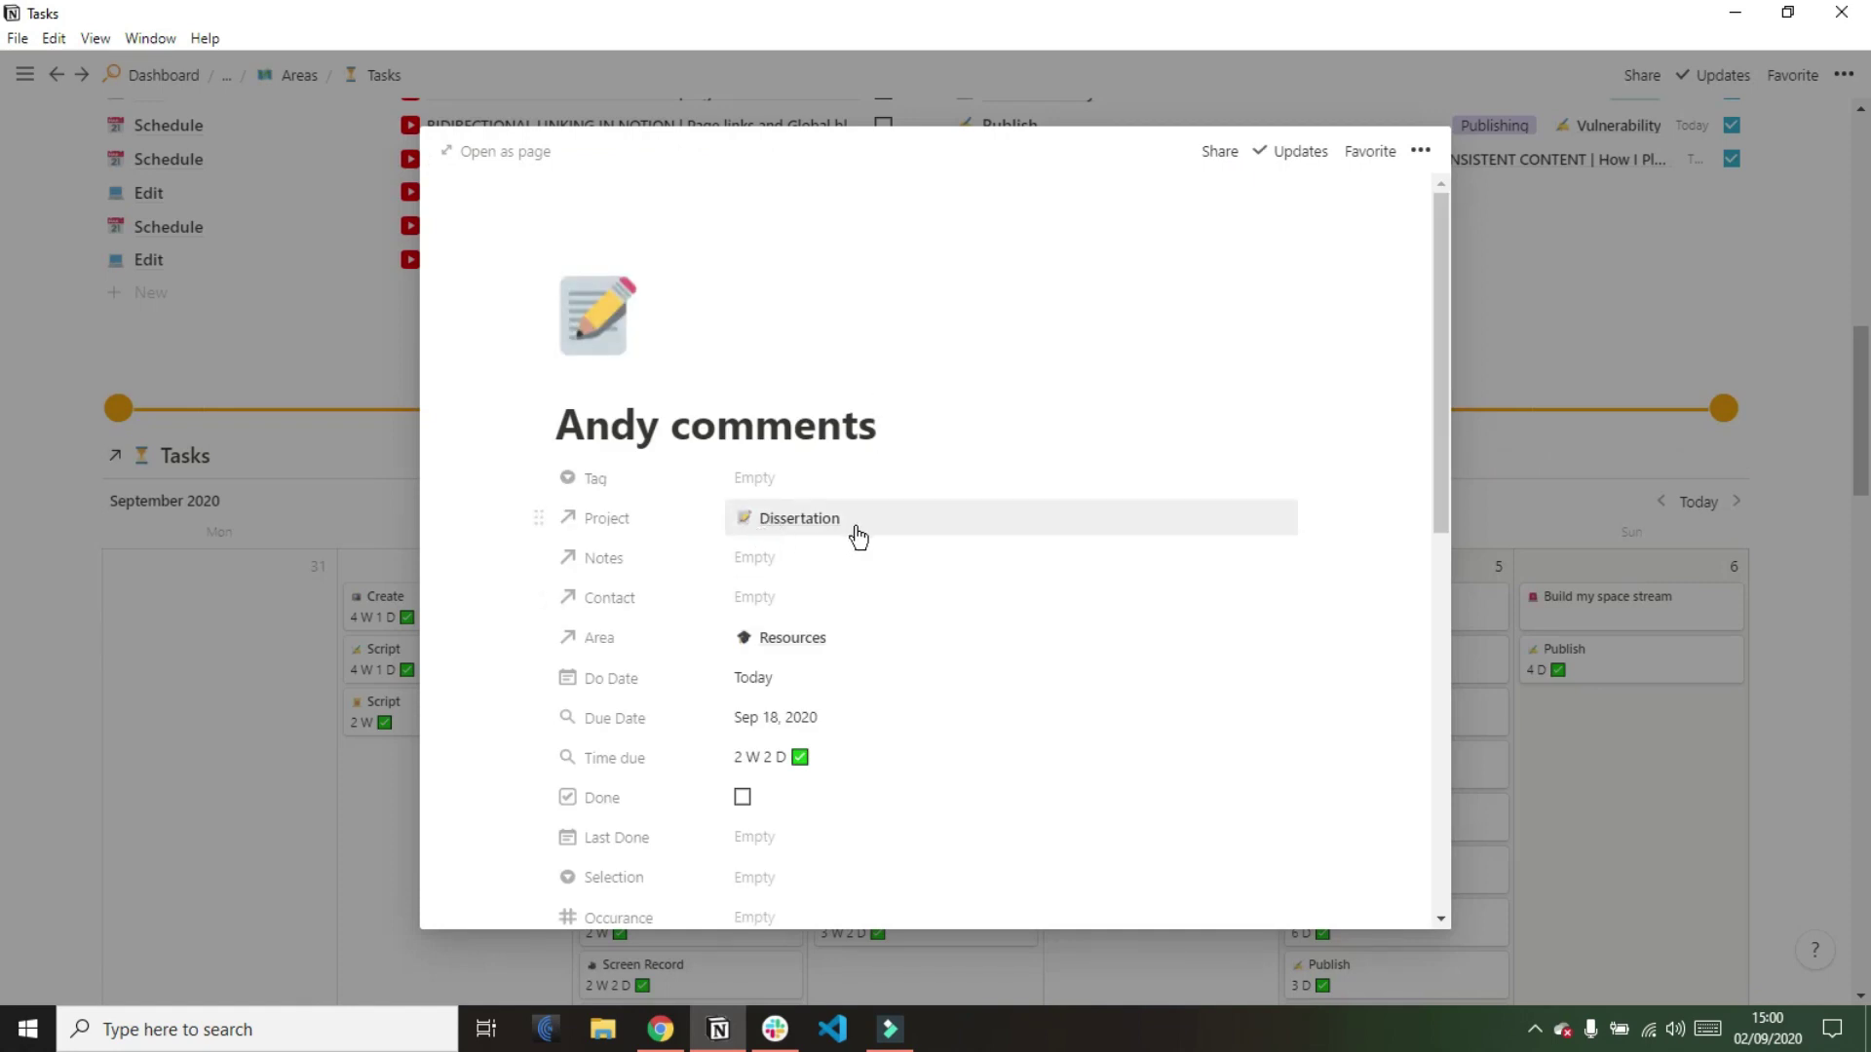
scroll(857, 536, down, 2)
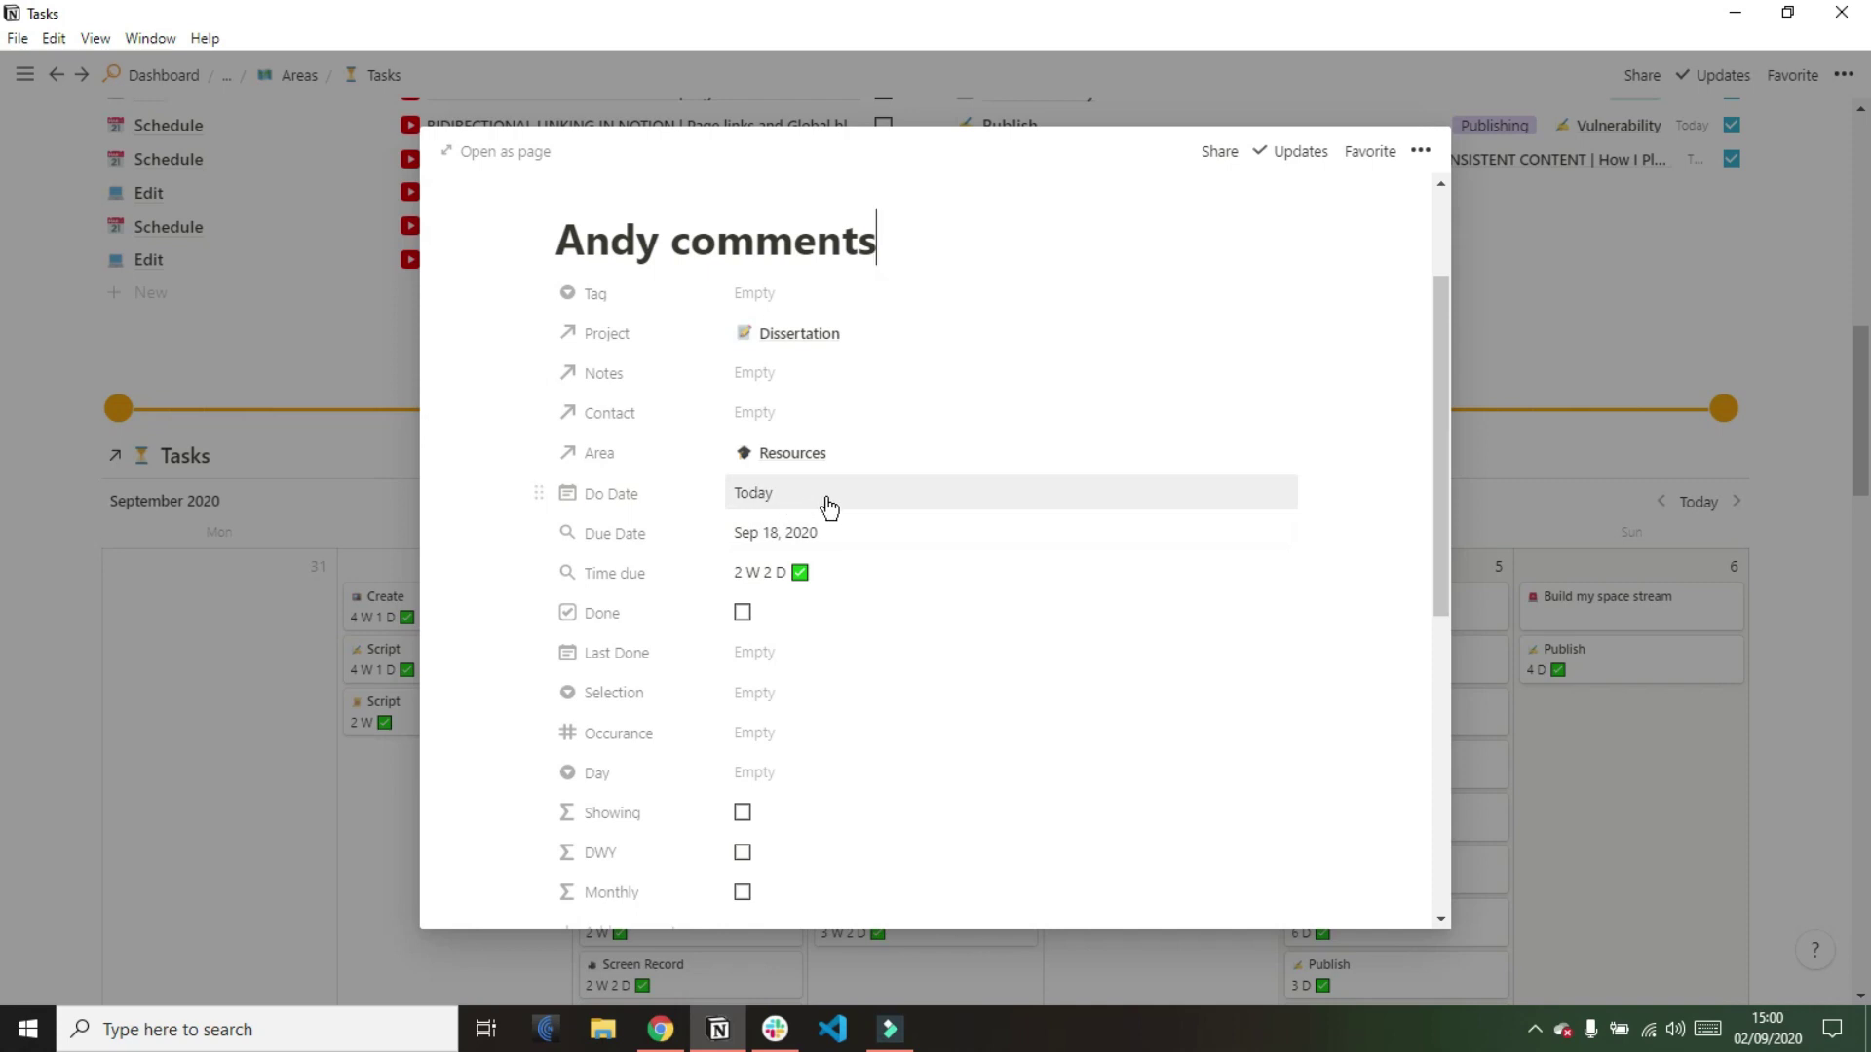
scroll(870, 504, down, 2)
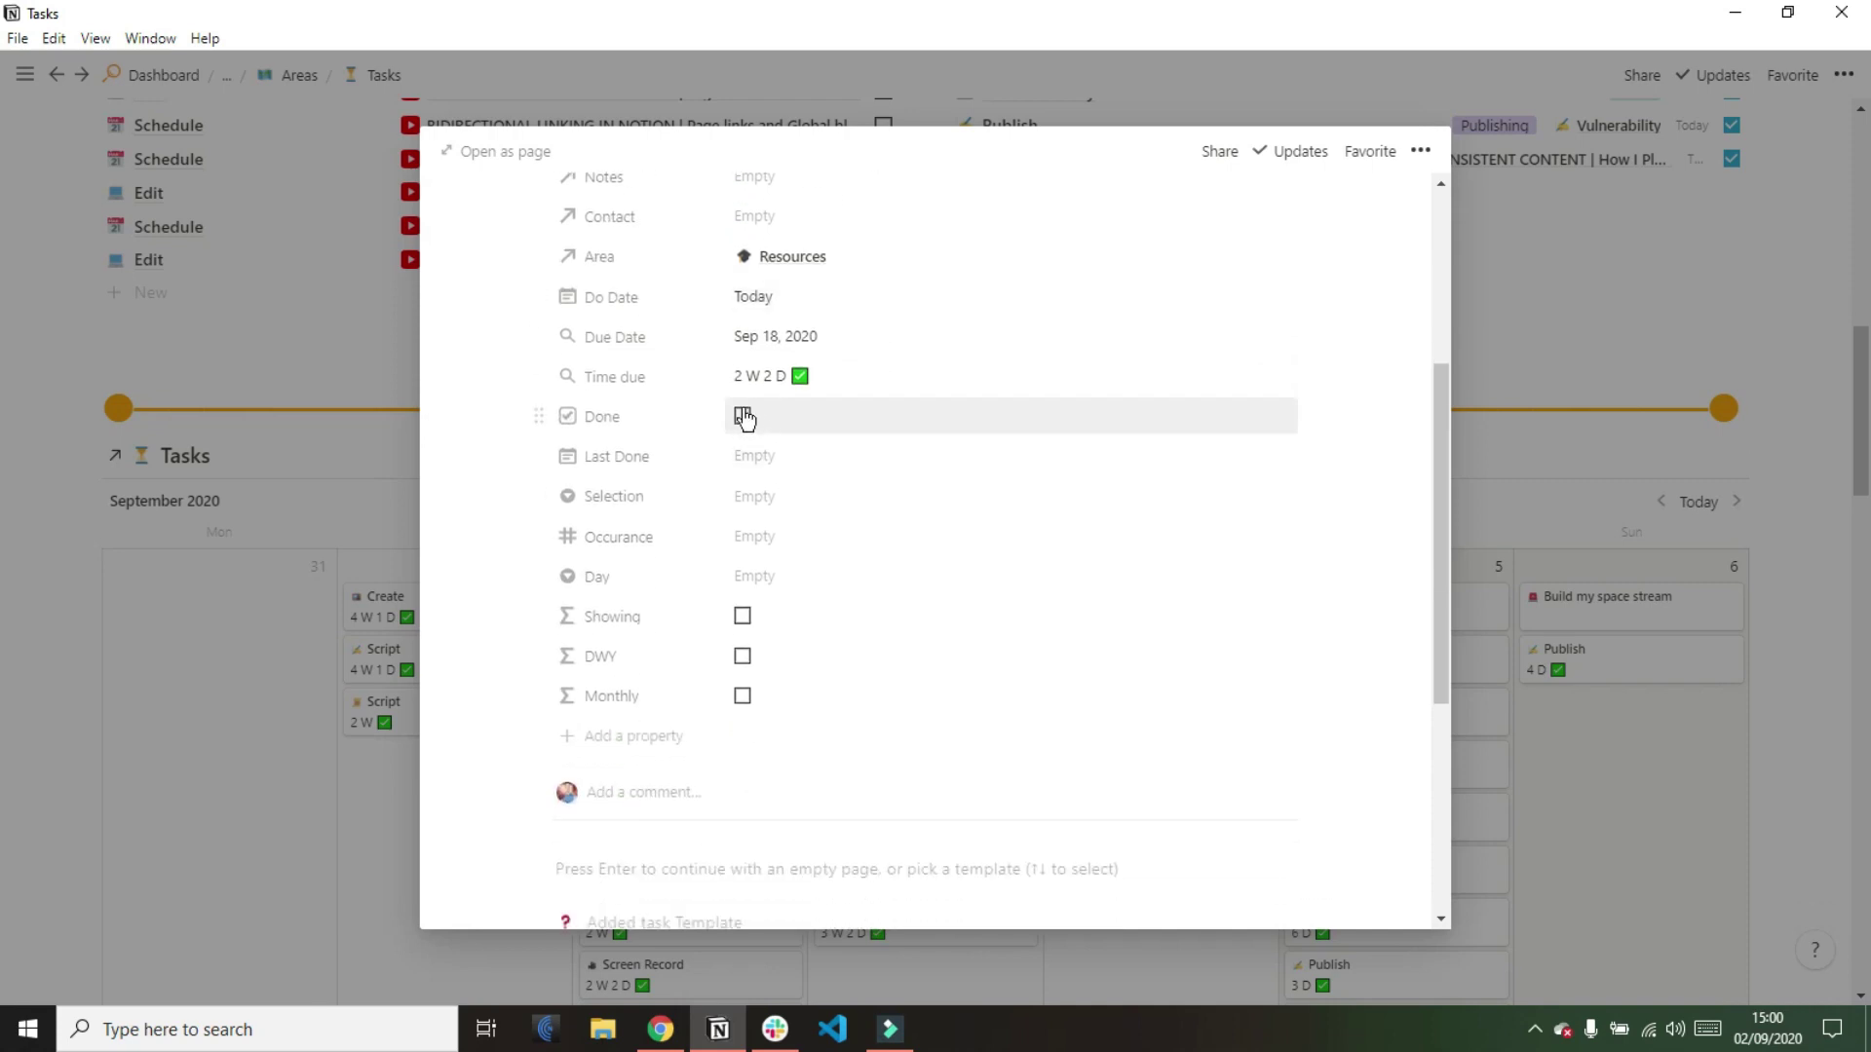
On the Dashboard, mark the MASTERING TASKS screen-record task done
click(349, 485)
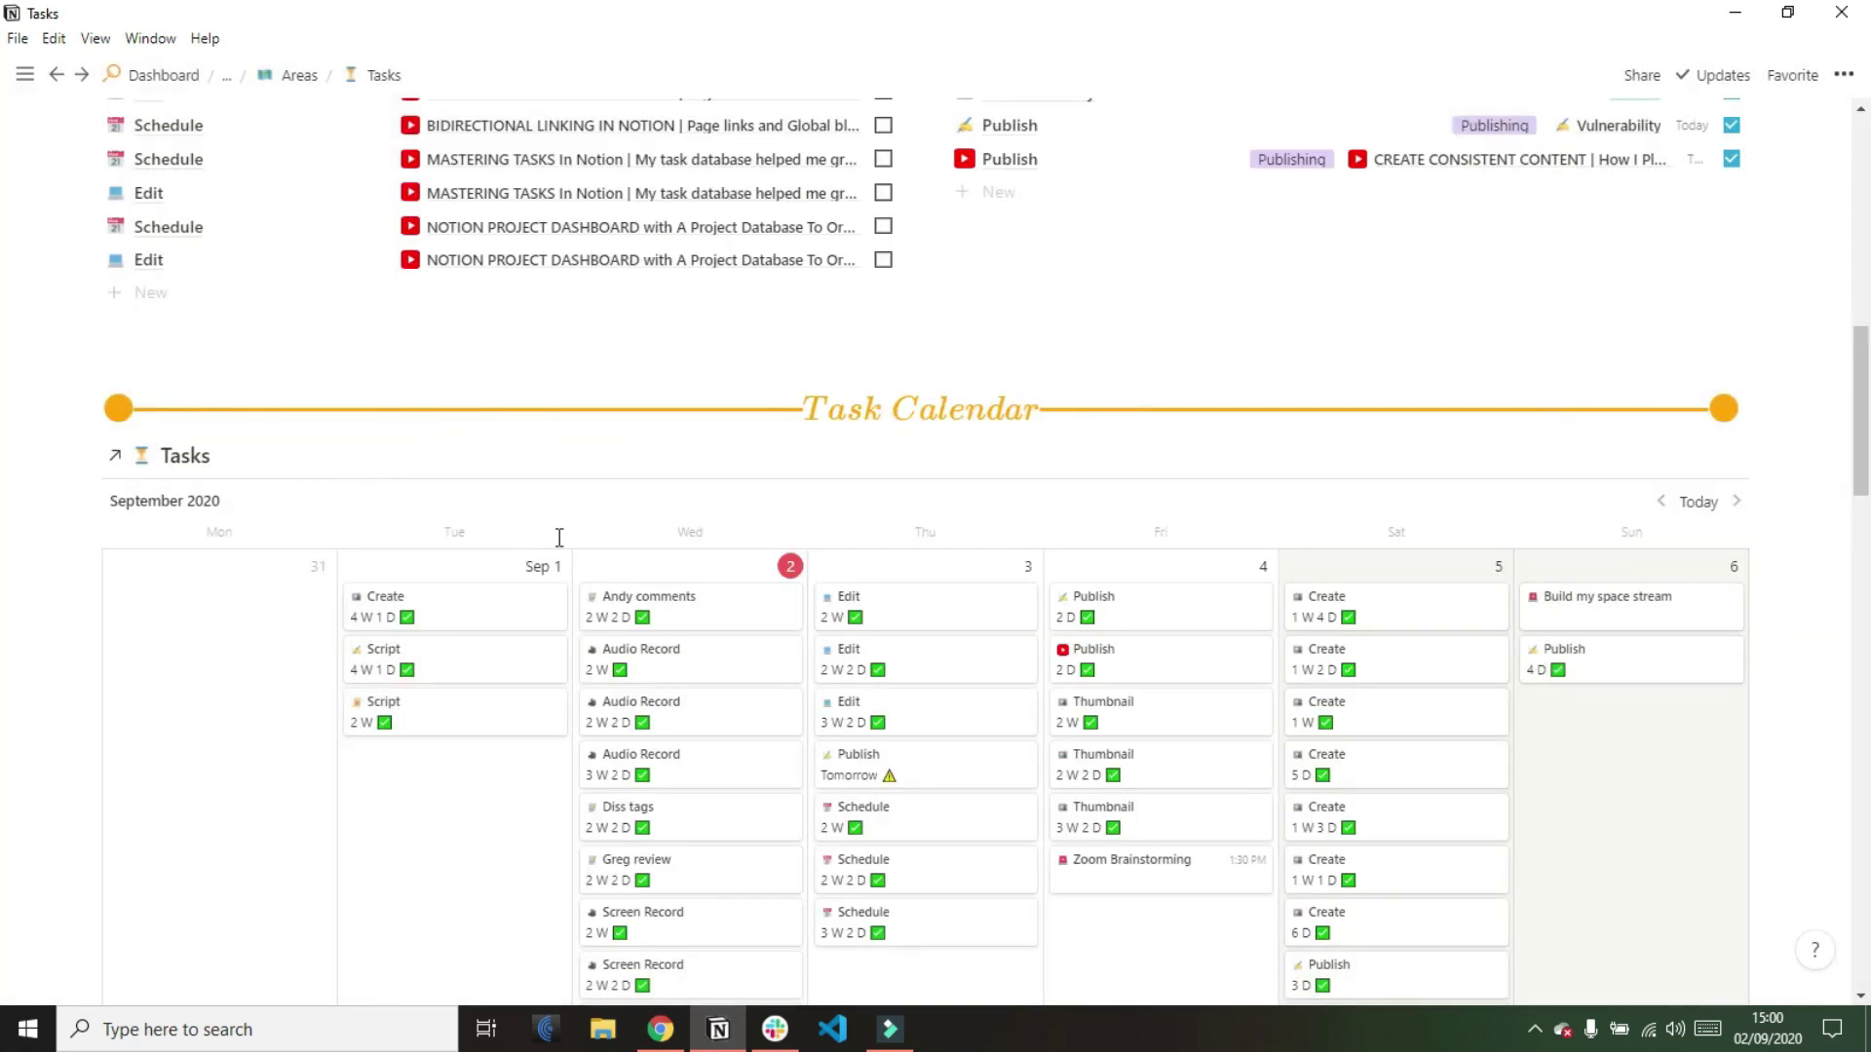
scroll(560, 538, up, 2)
scroll(559, 537, up, 1)
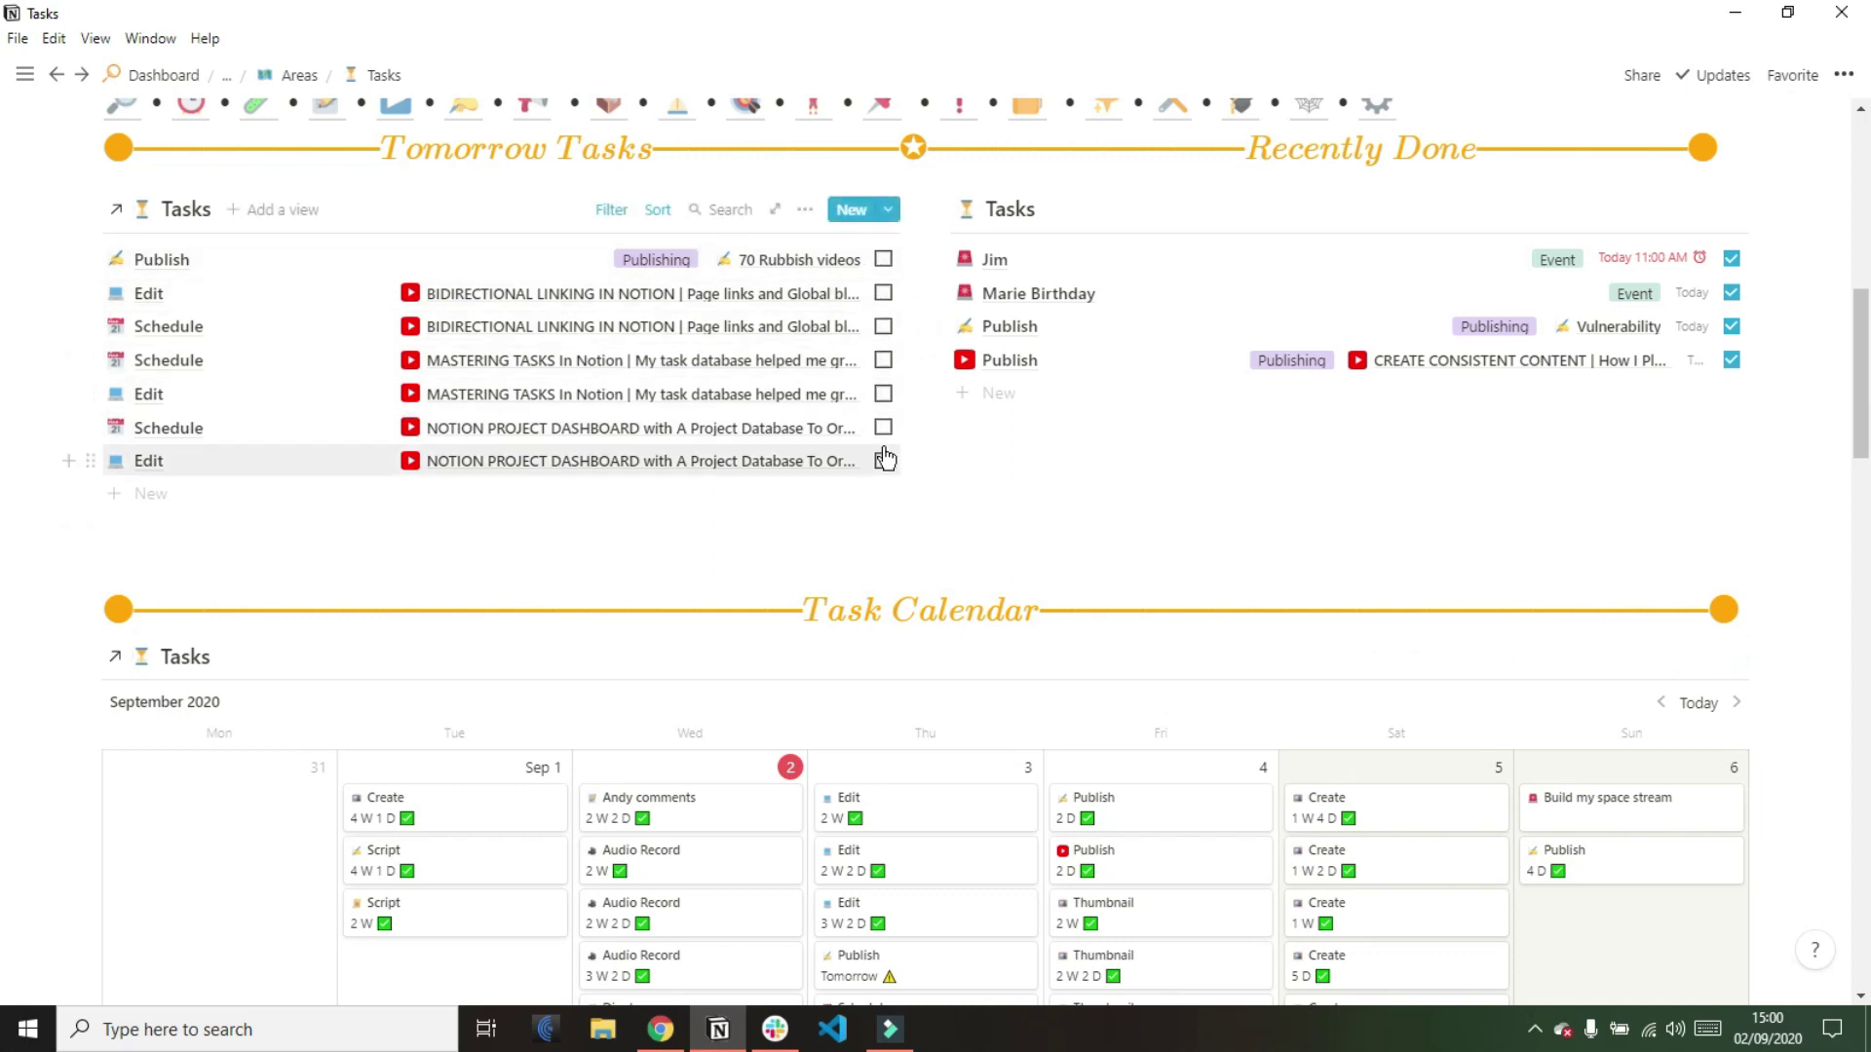
scroll(884, 459, up, 2)
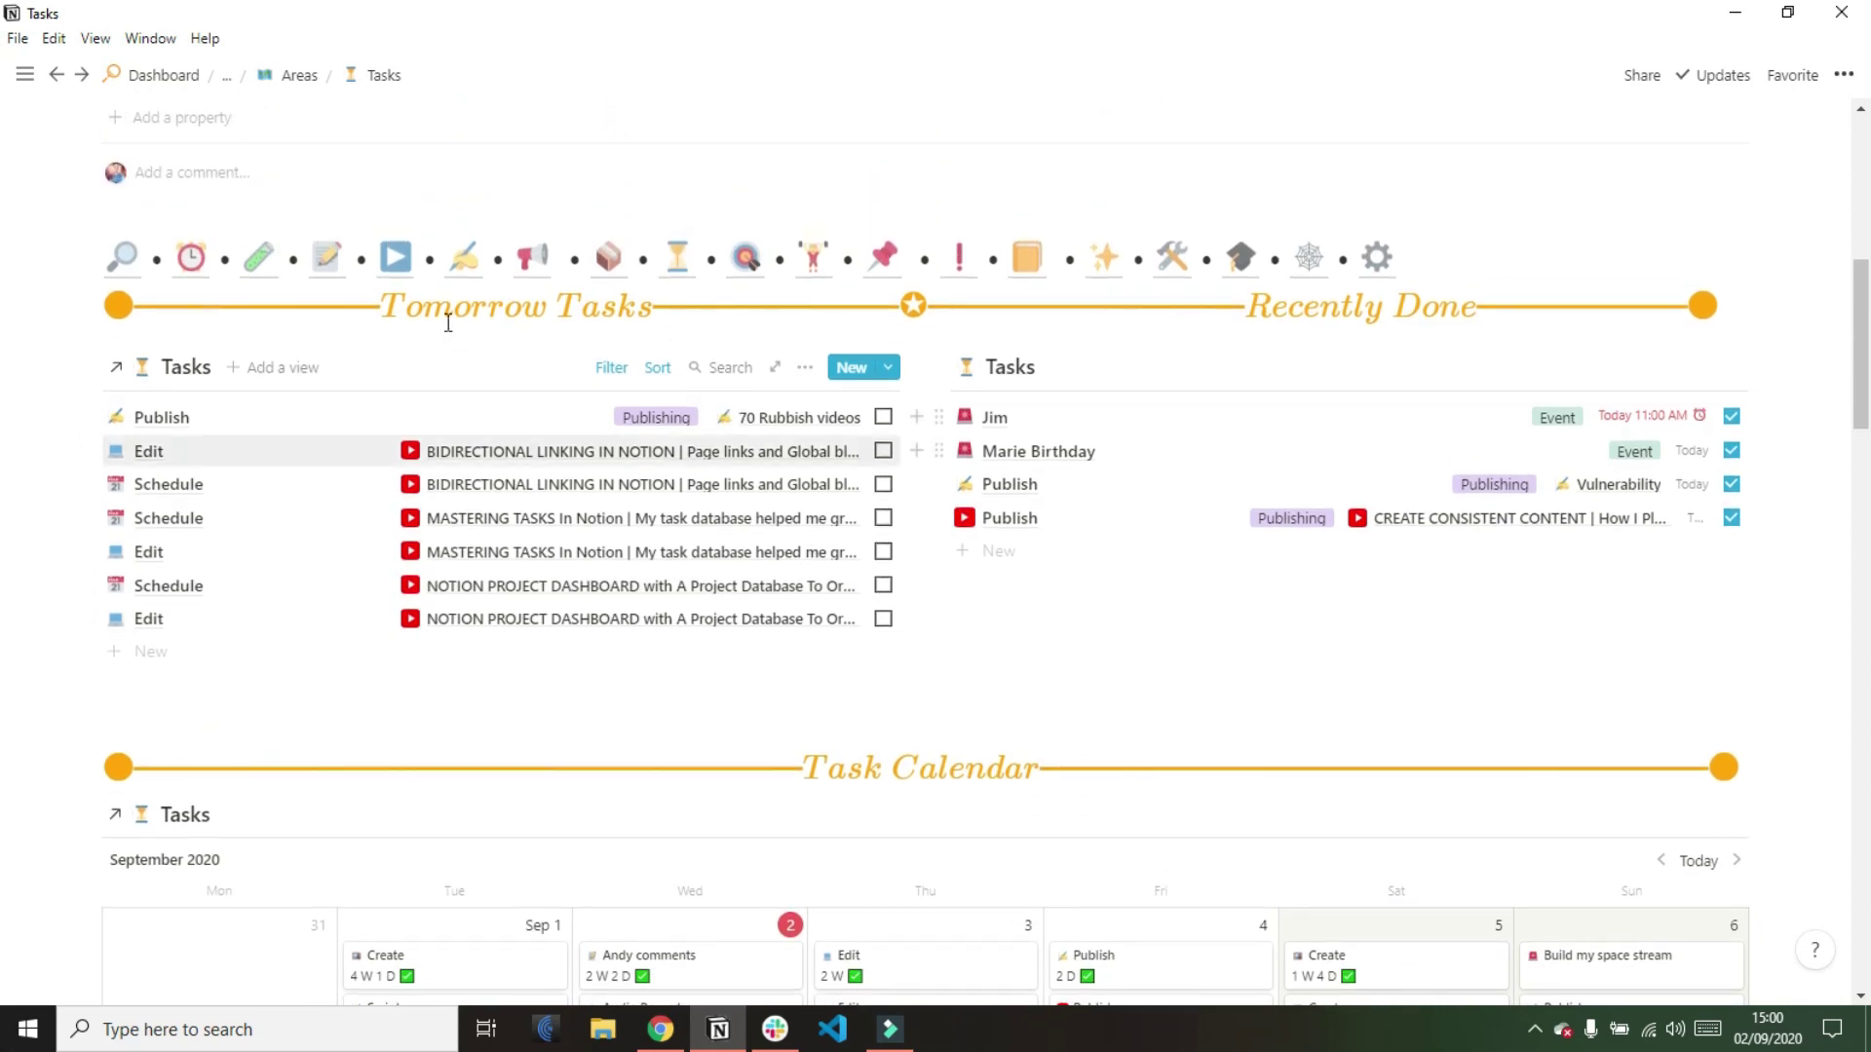
click(117, 267)
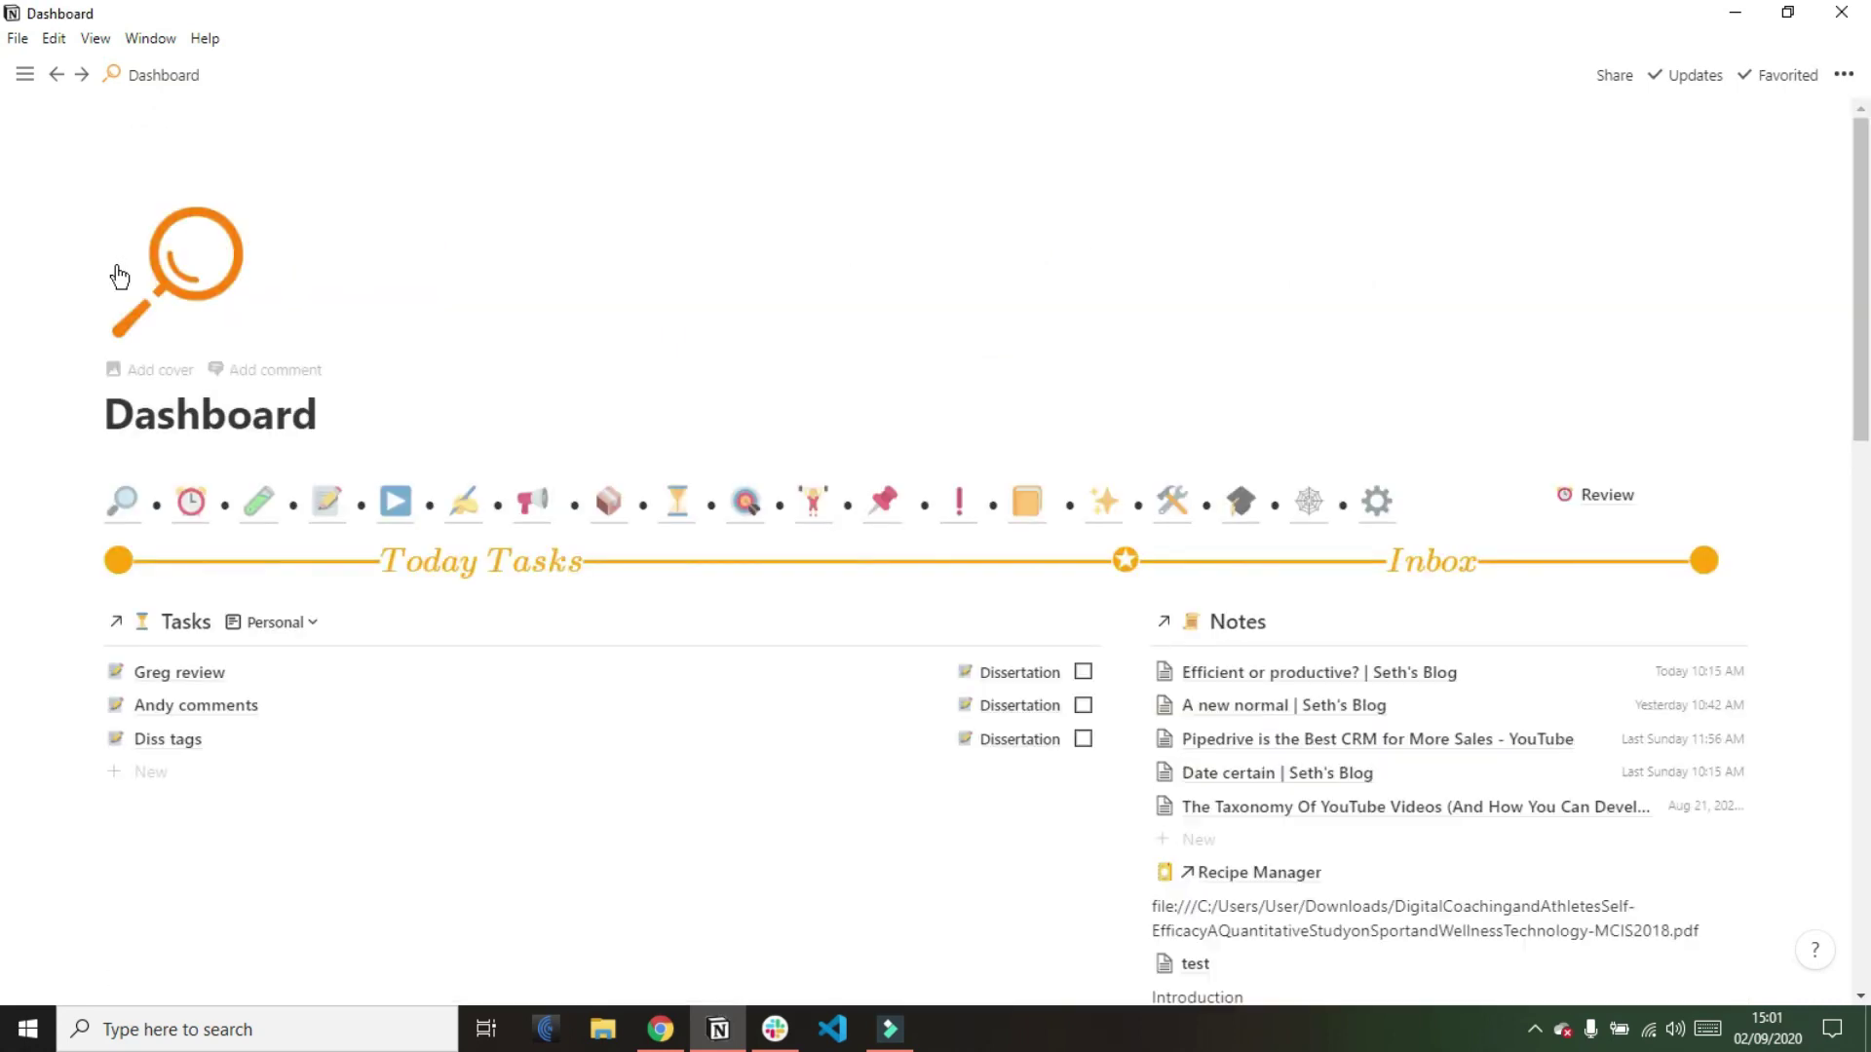
click(321, 403)
scroll(322, 403, down, 3)
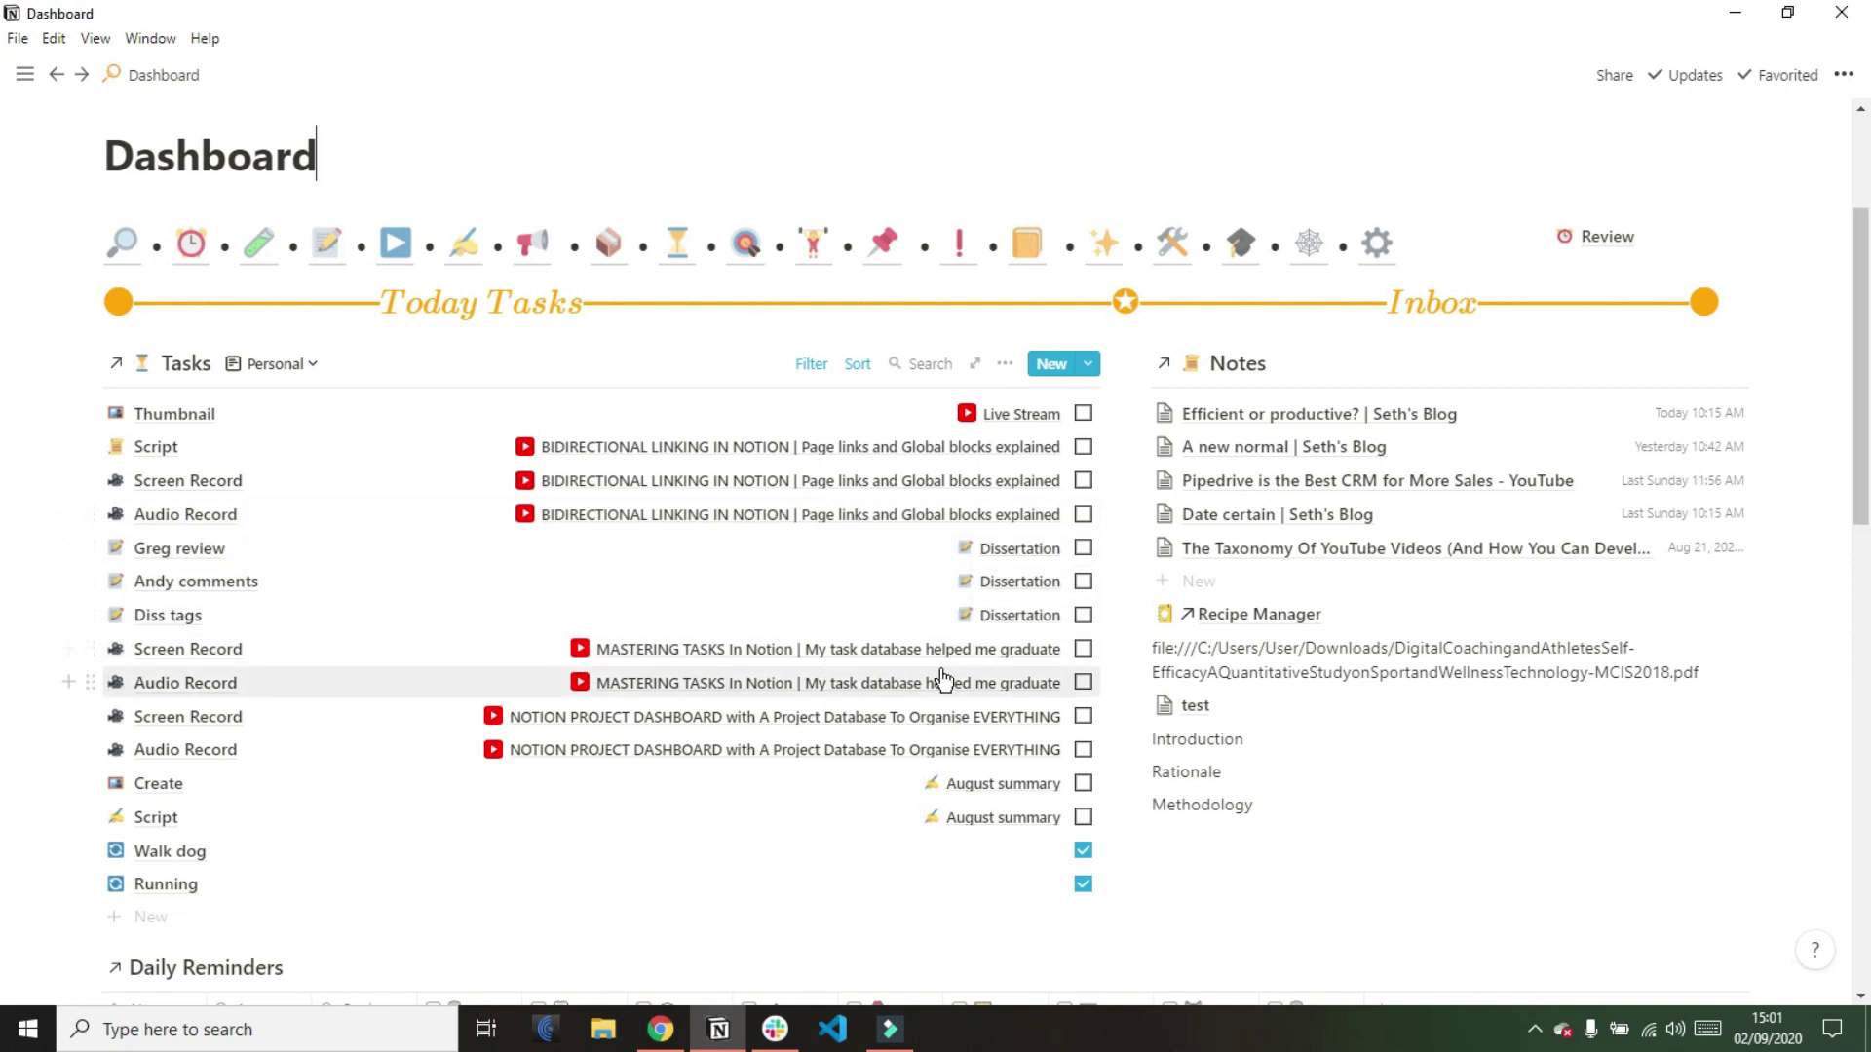
click(1083, 650)
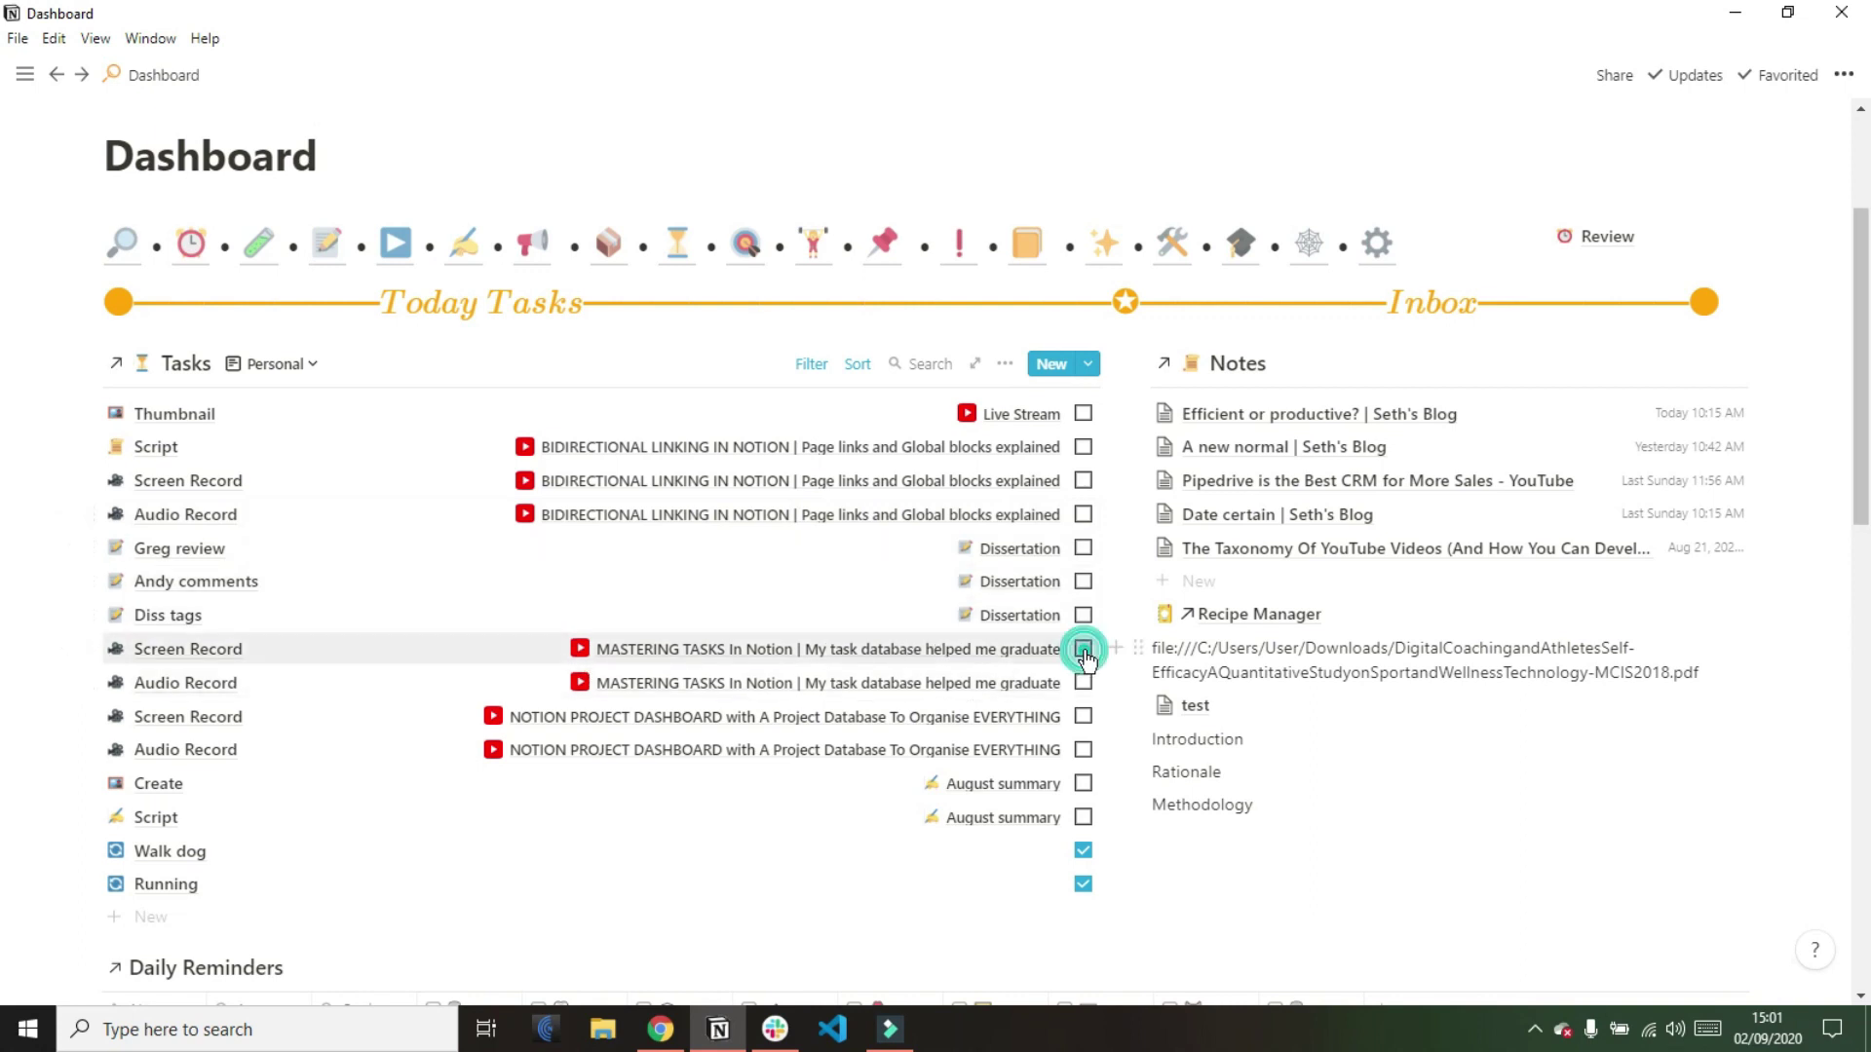
Open the Walk dog recurring task and untick then re-tick its Done box
click(896, 823)
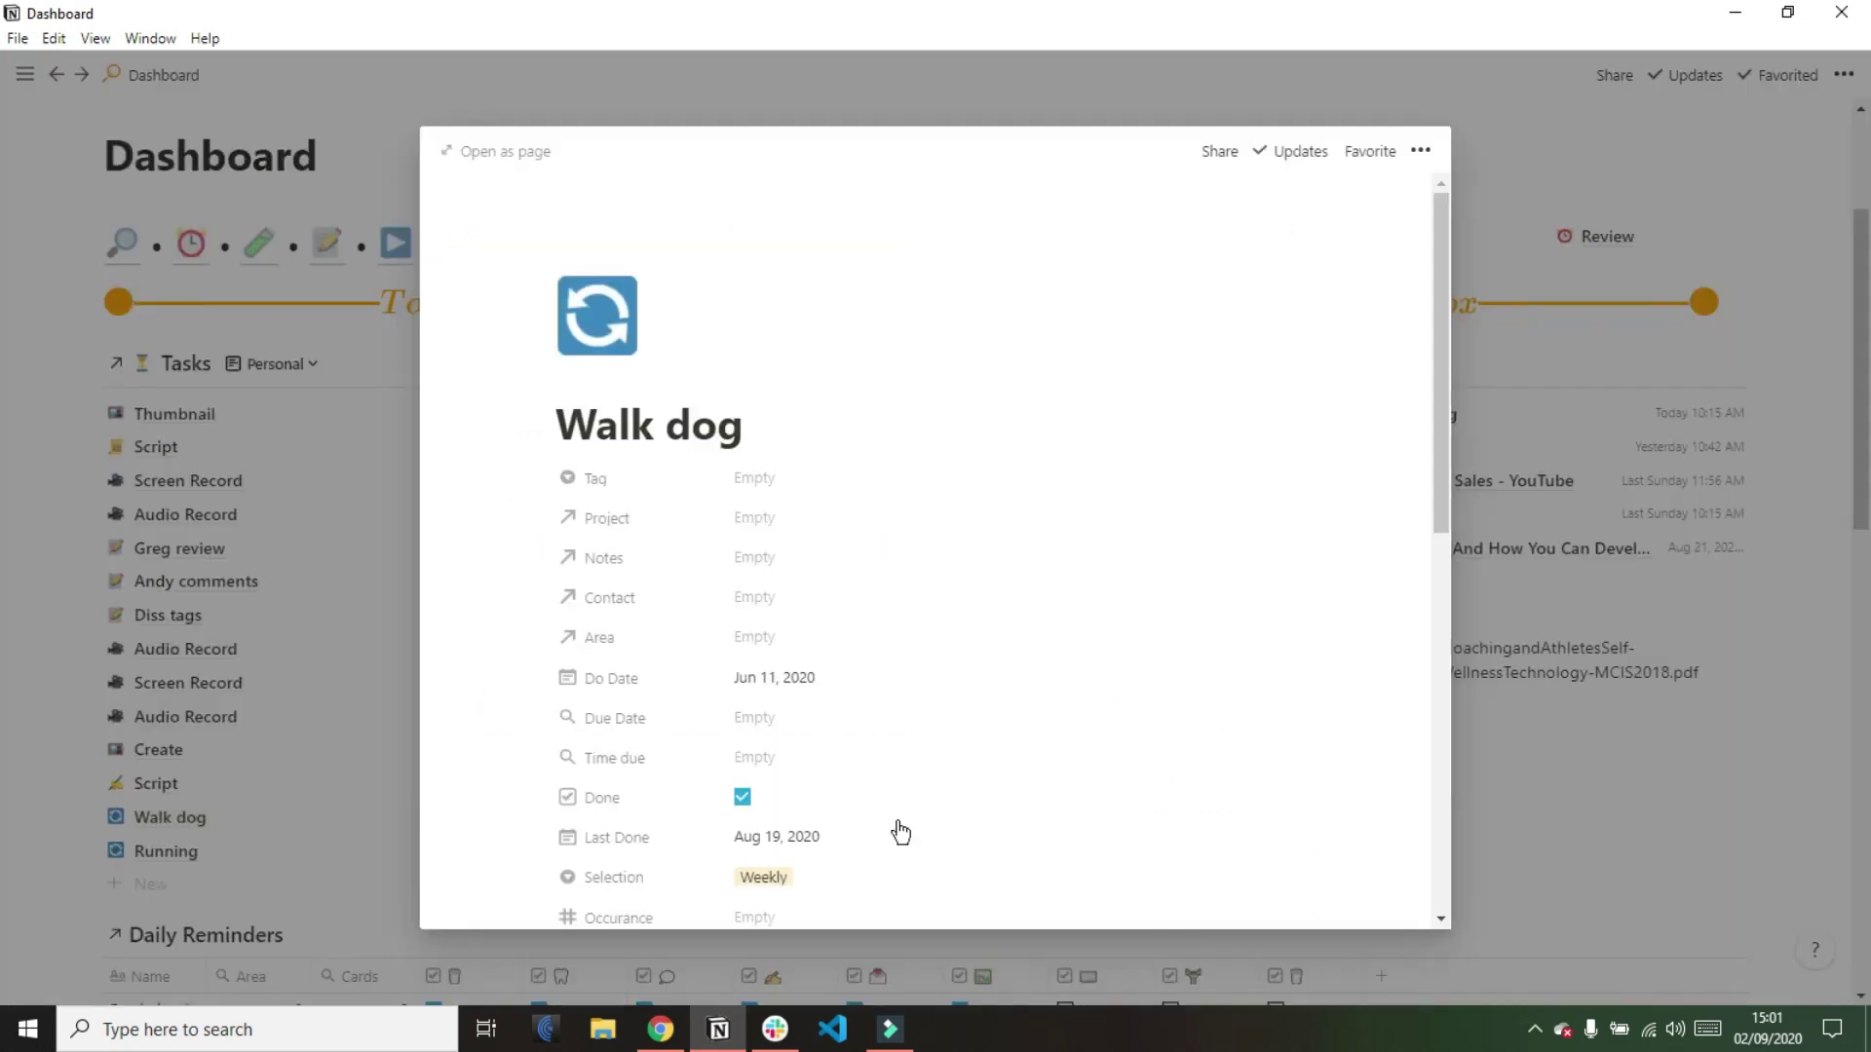
scroll(893, 827, down, 3)
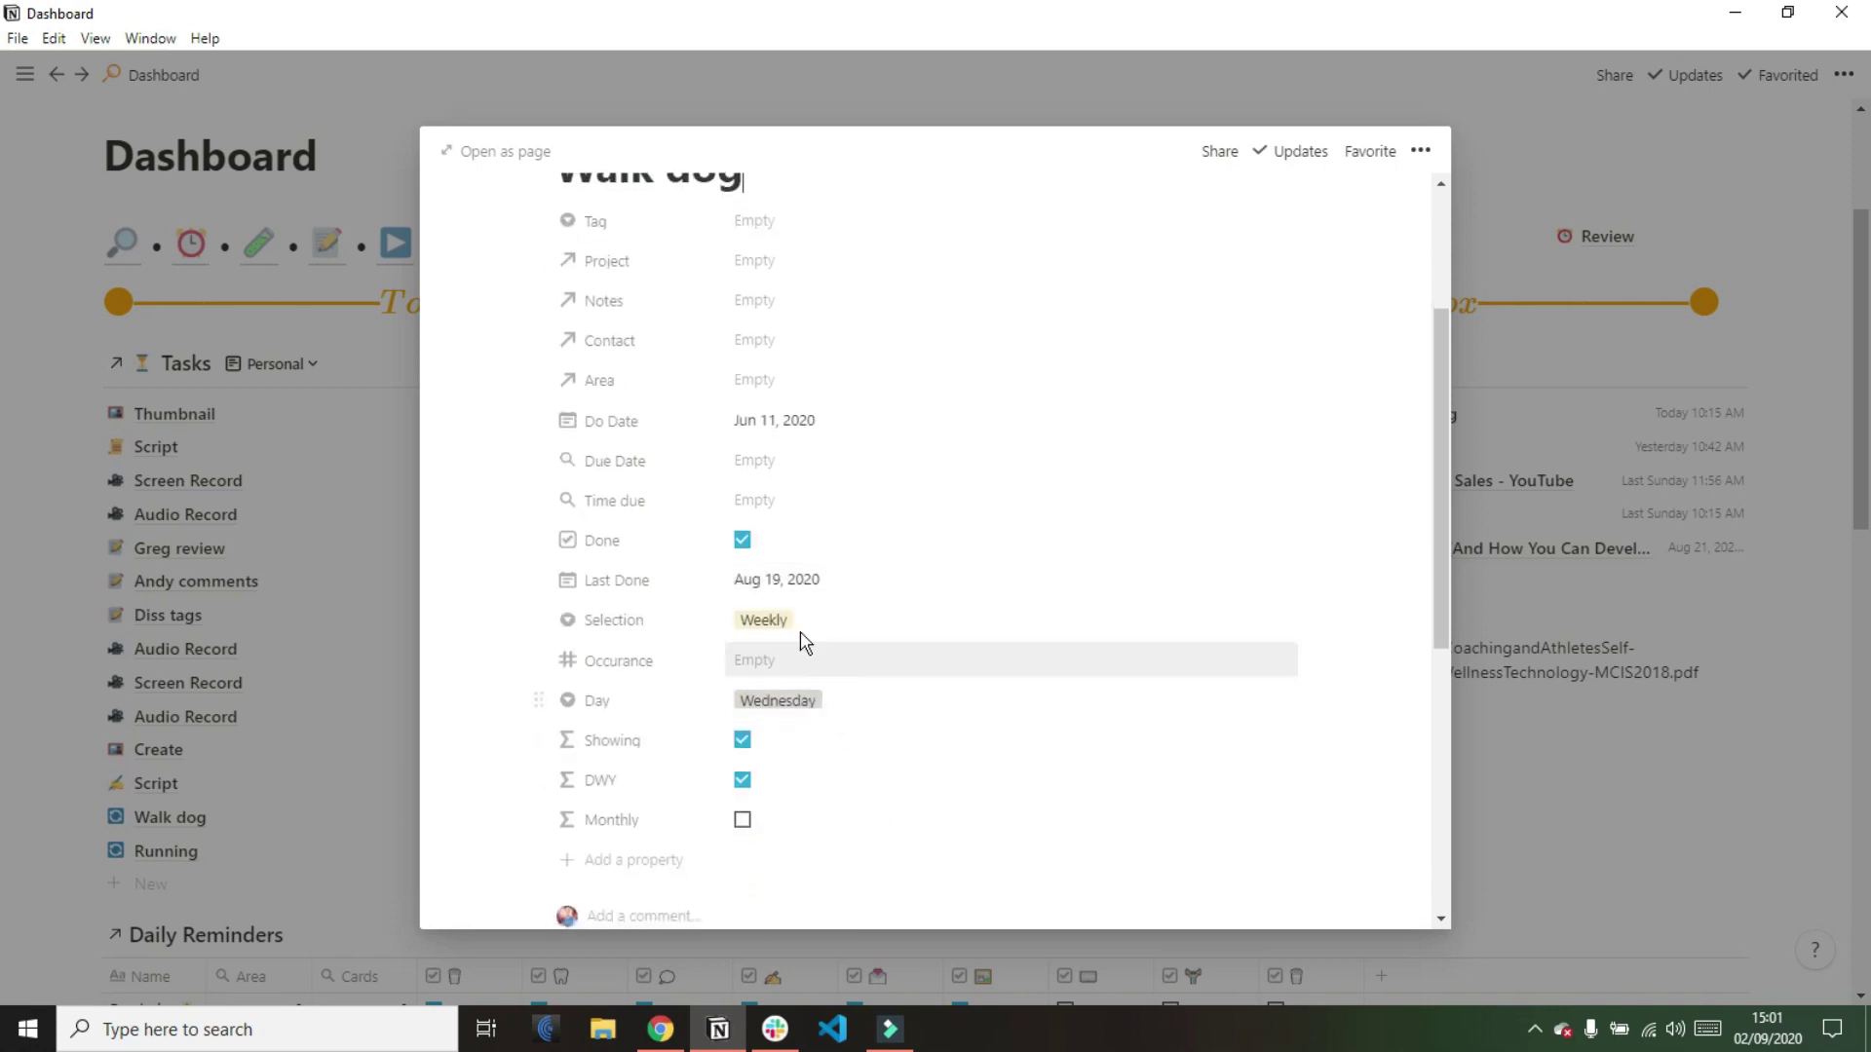
click(743, 542)
click(742, 541)
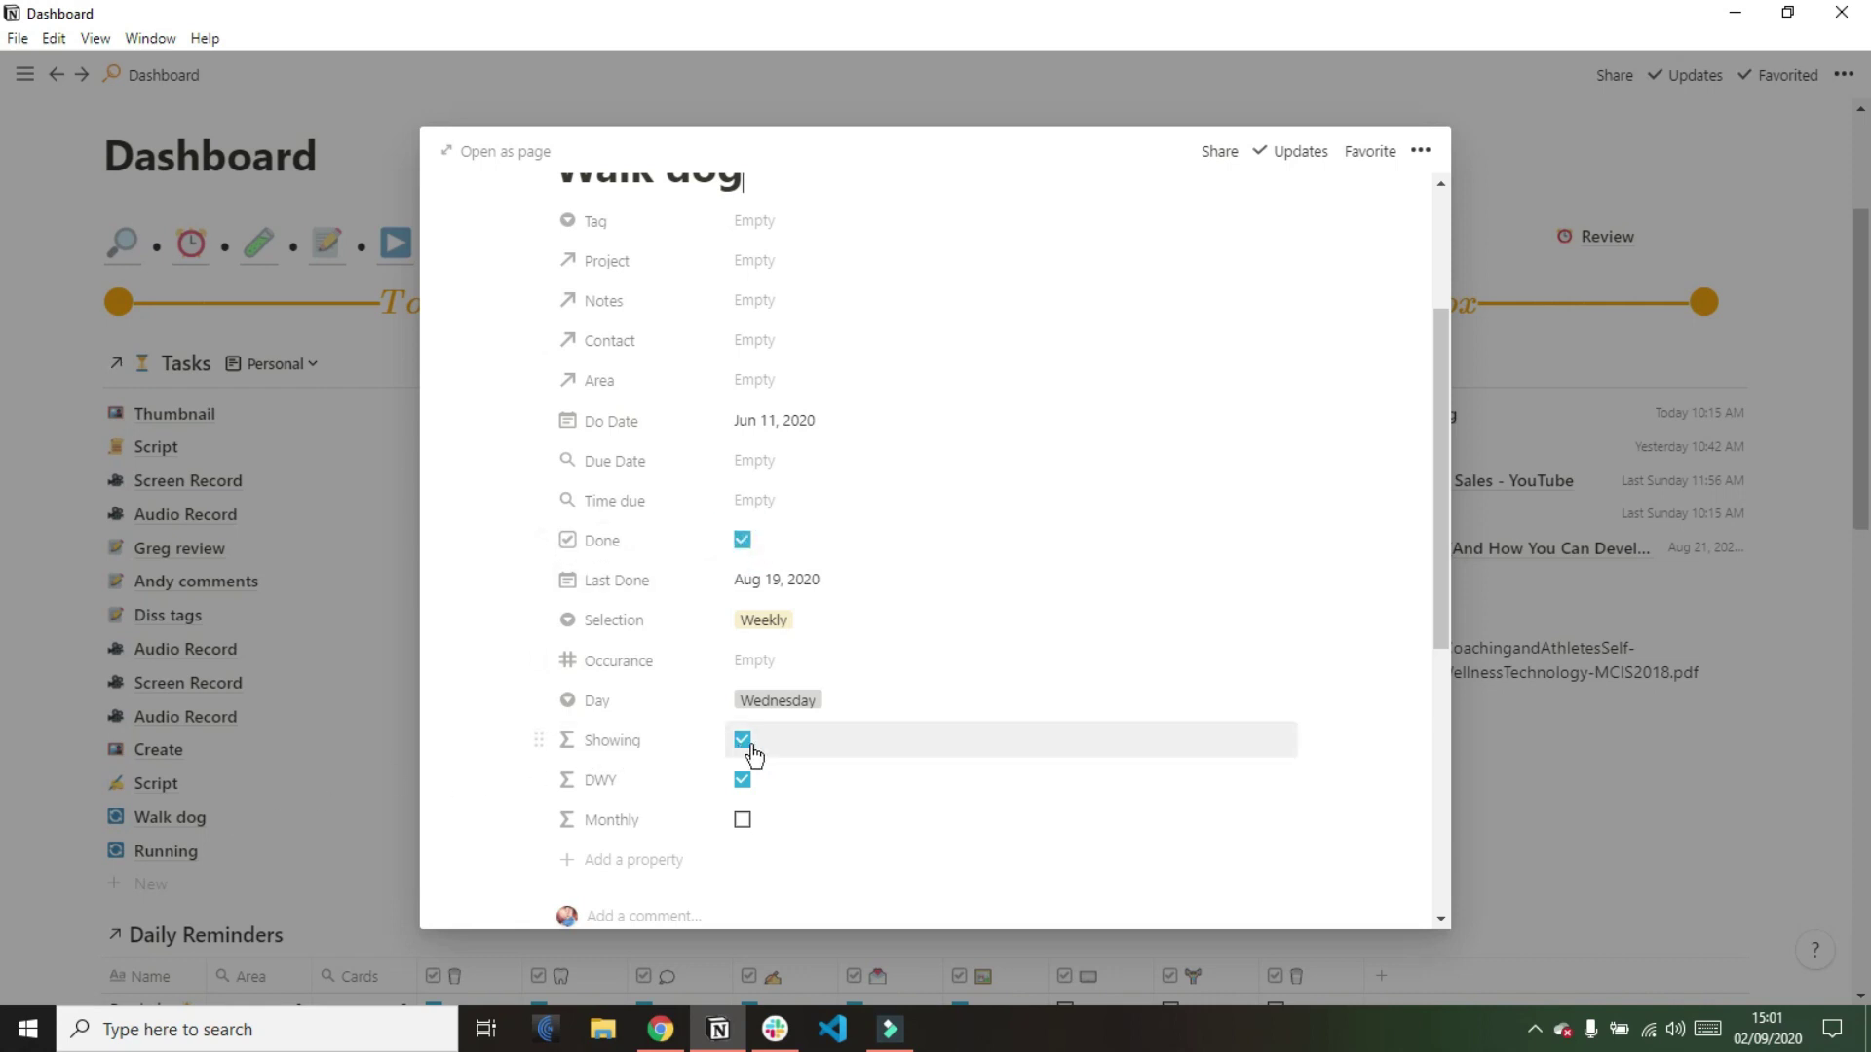
Confirm Walk dog's Weekly frequency and Wednesday day, then view its Showing formula
click(792, 621)
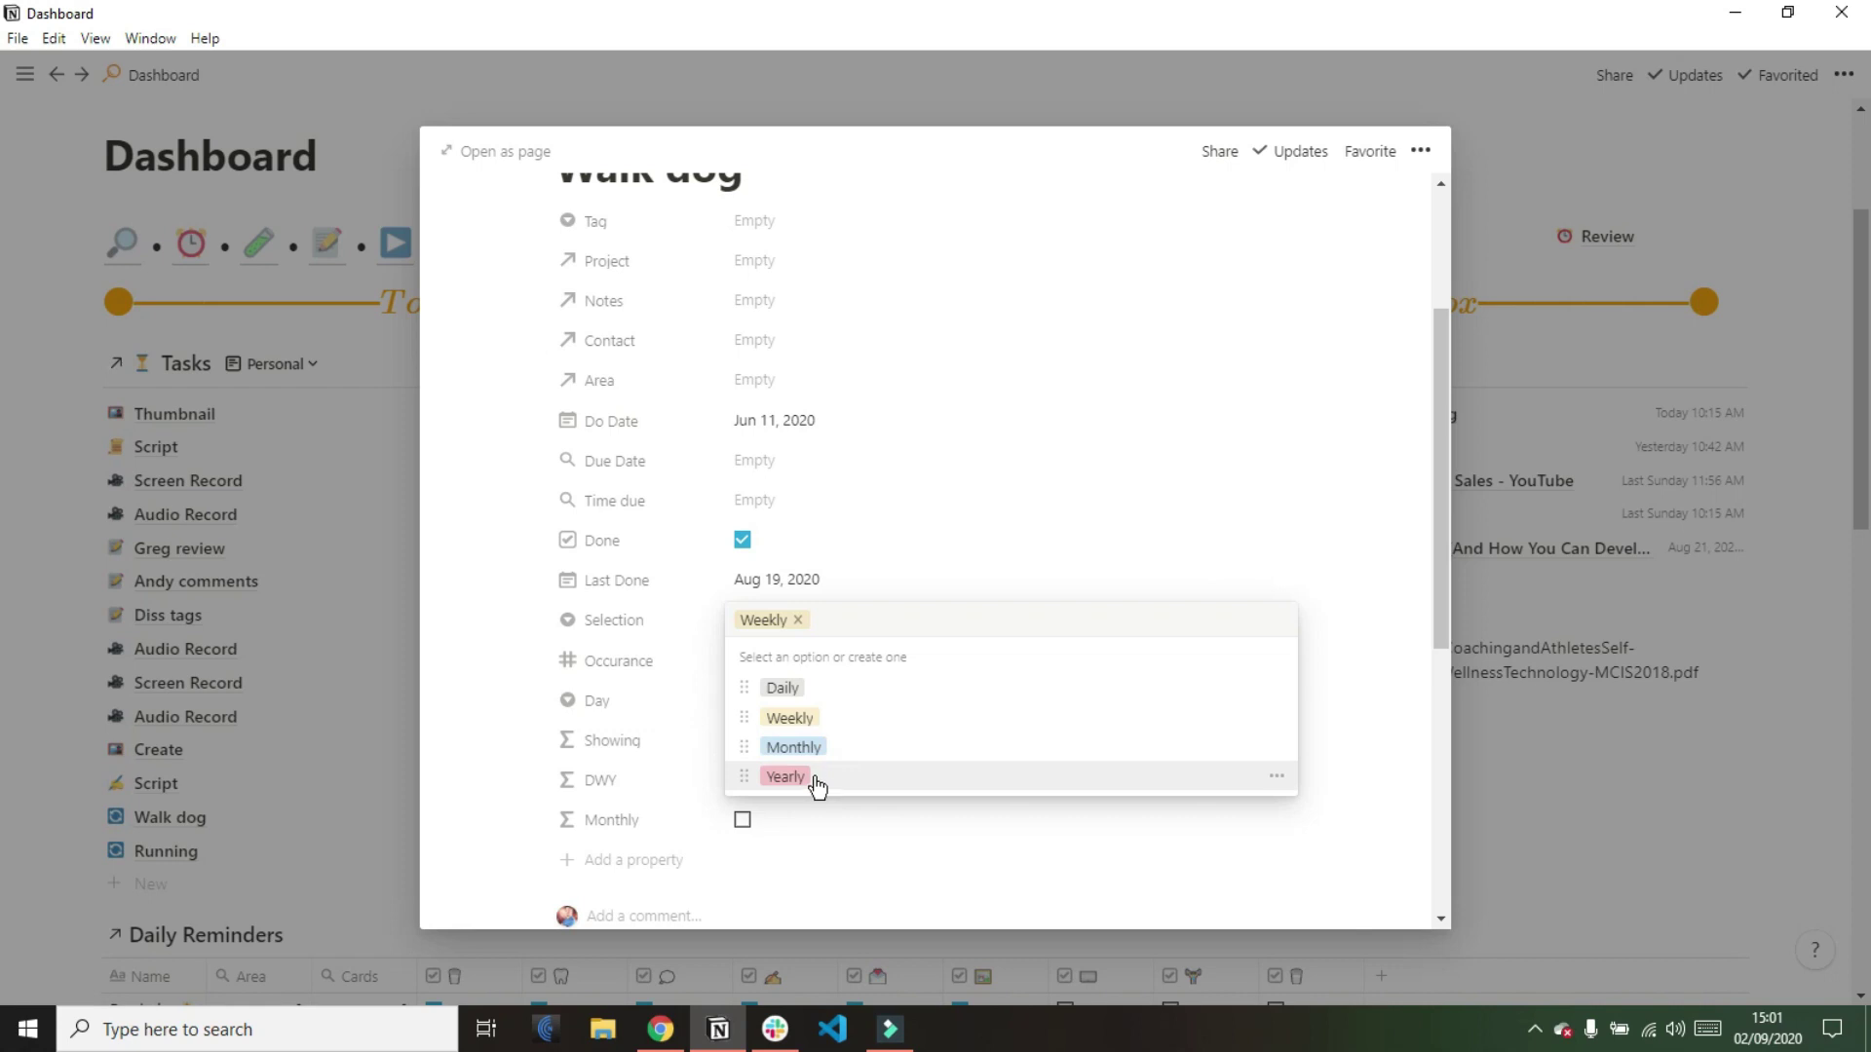
click(831, 591)
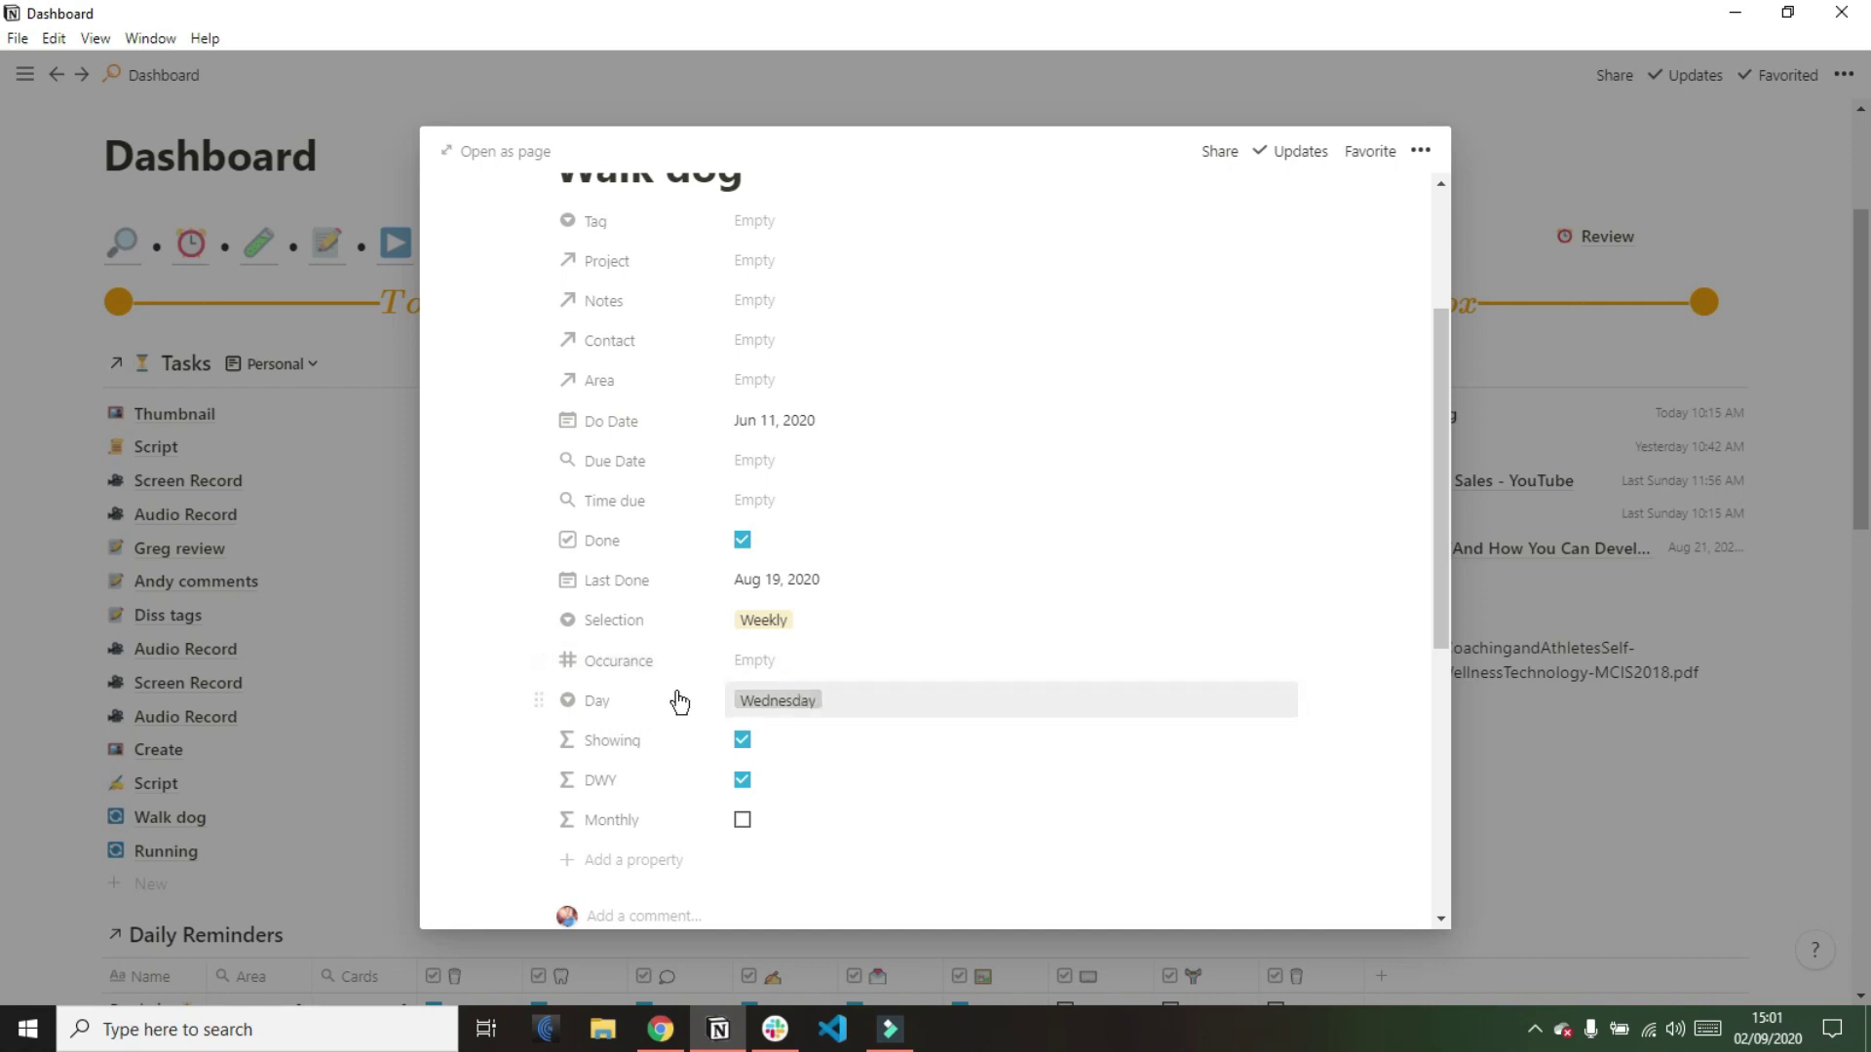
click(781, 714)
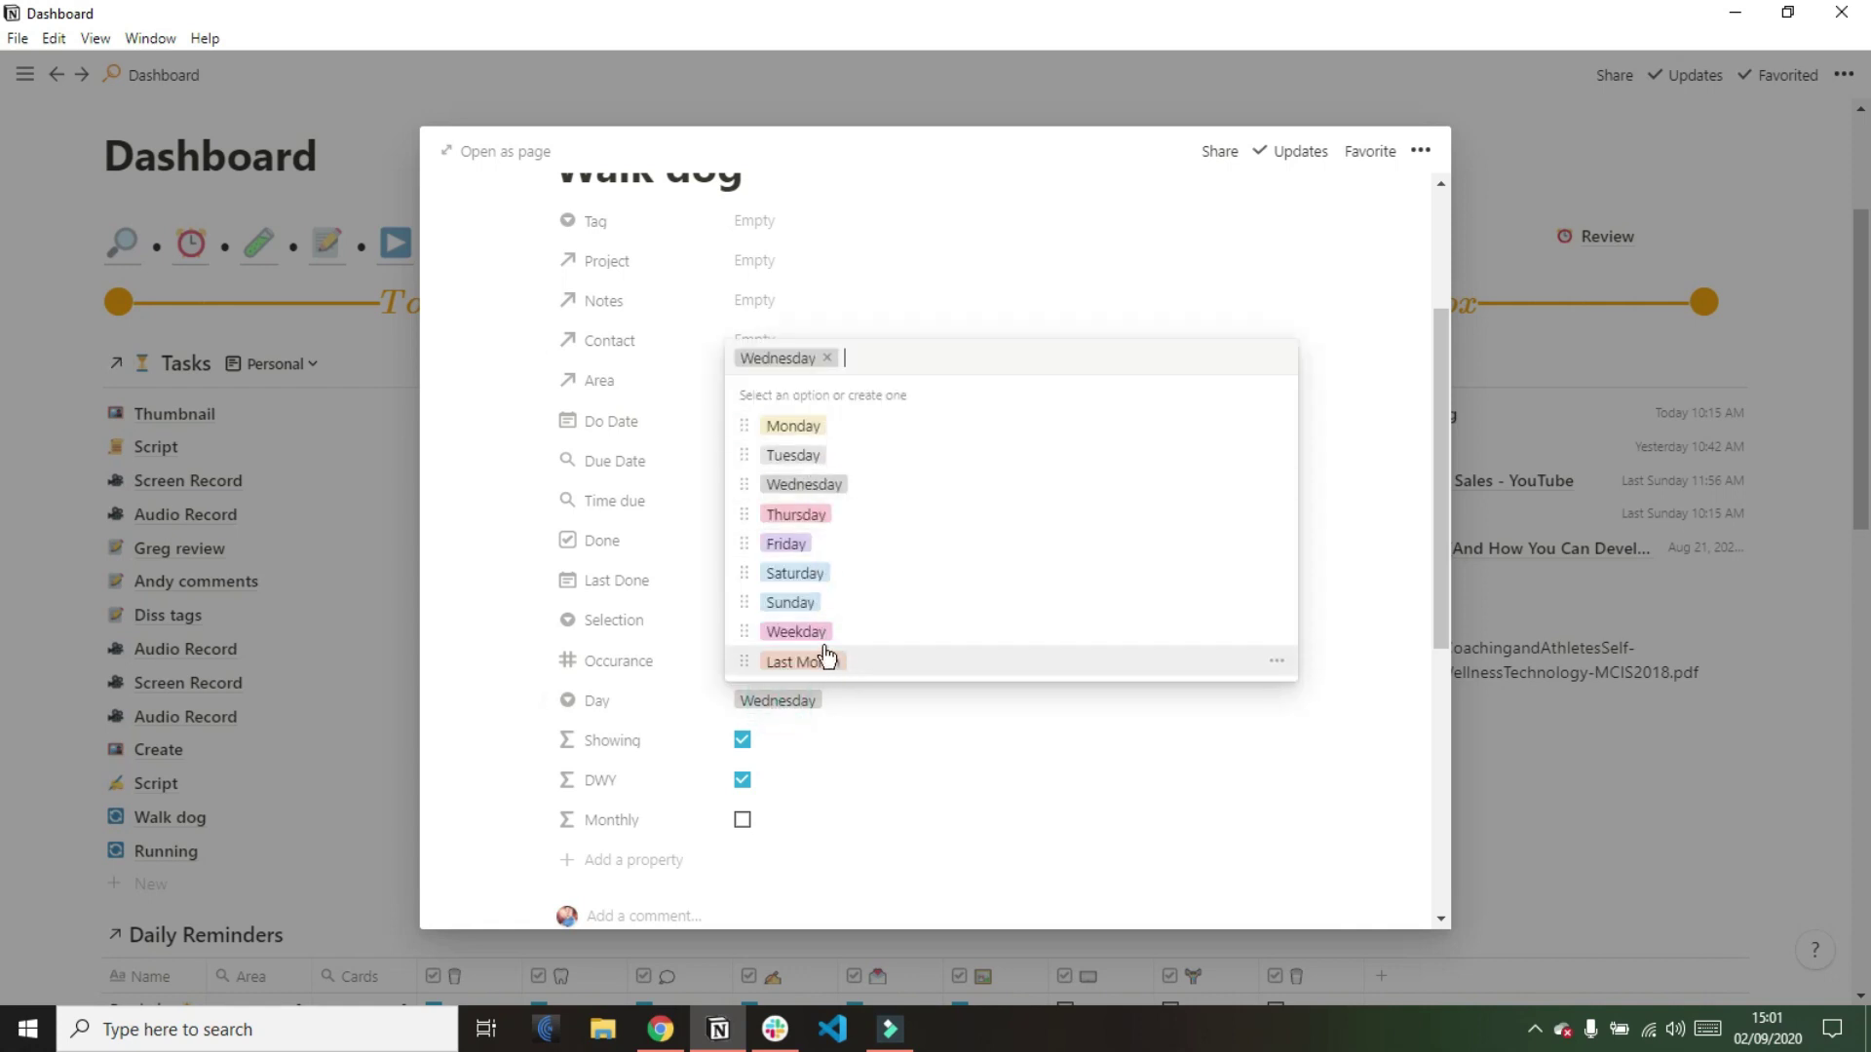
click(679, 690)
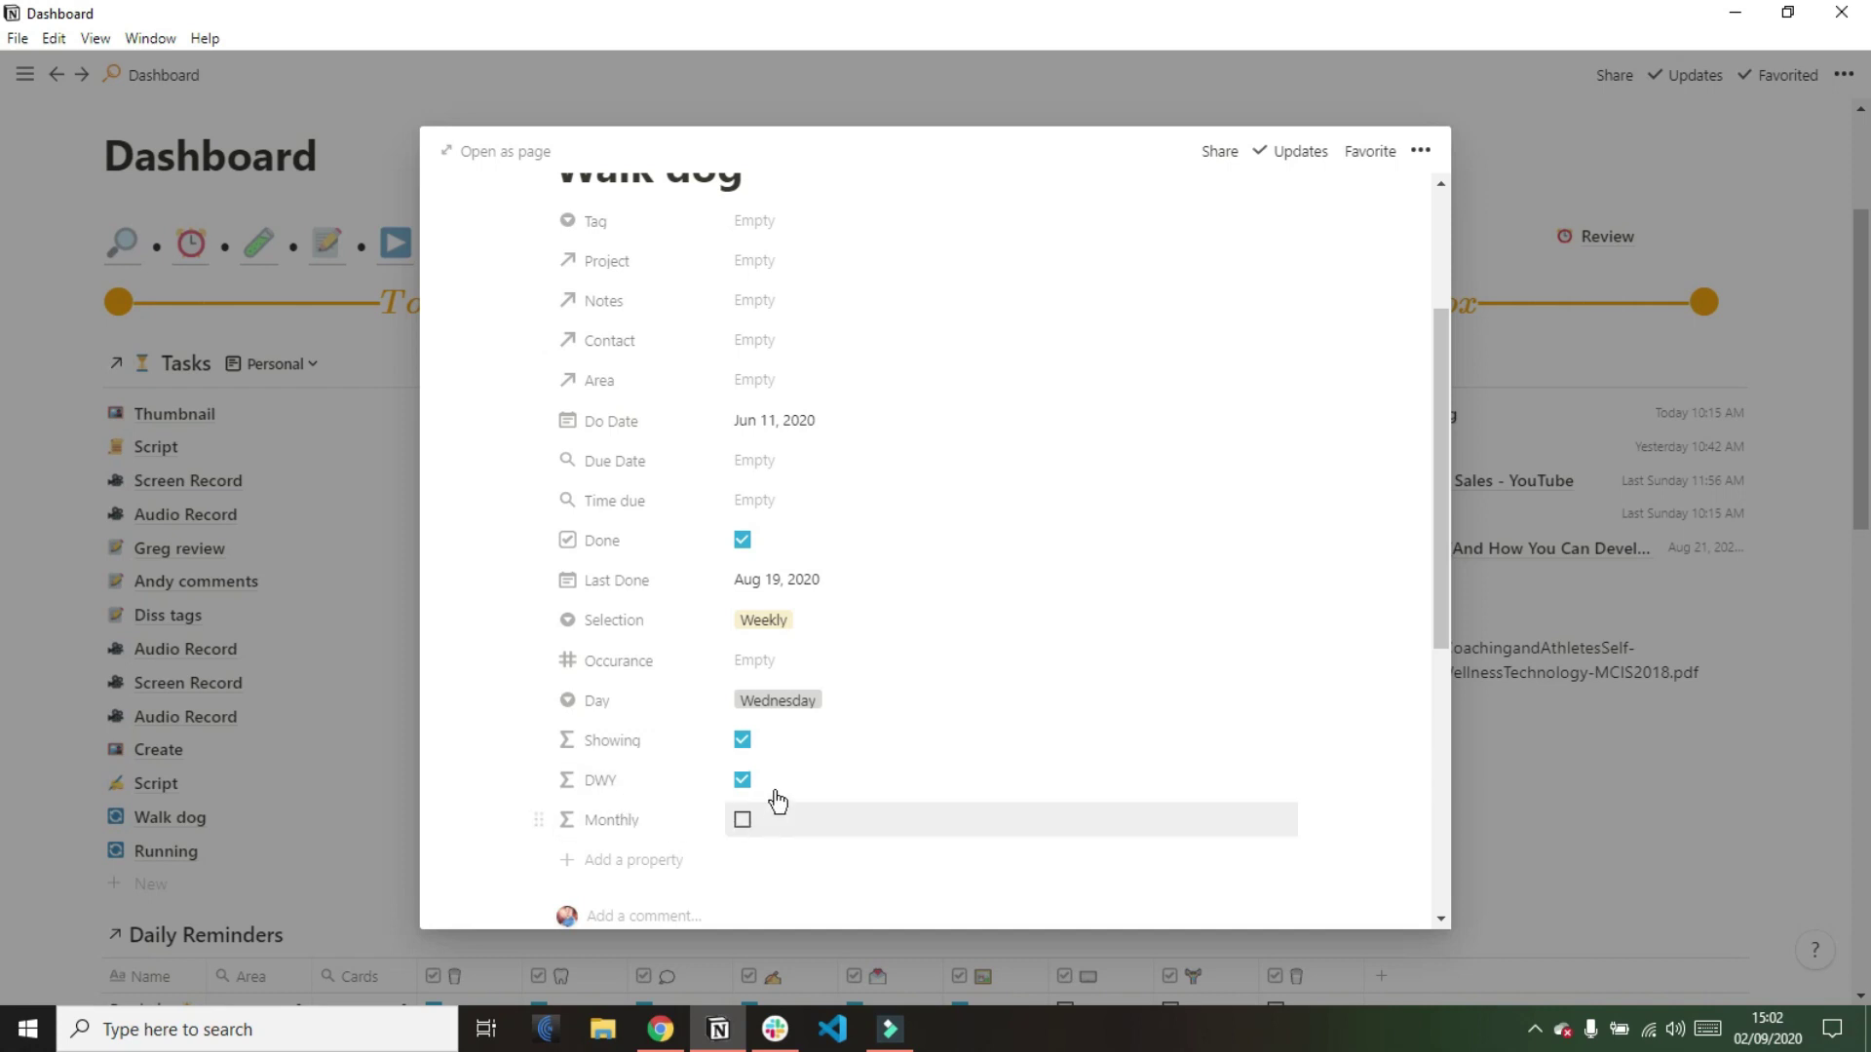
click(765, 741)
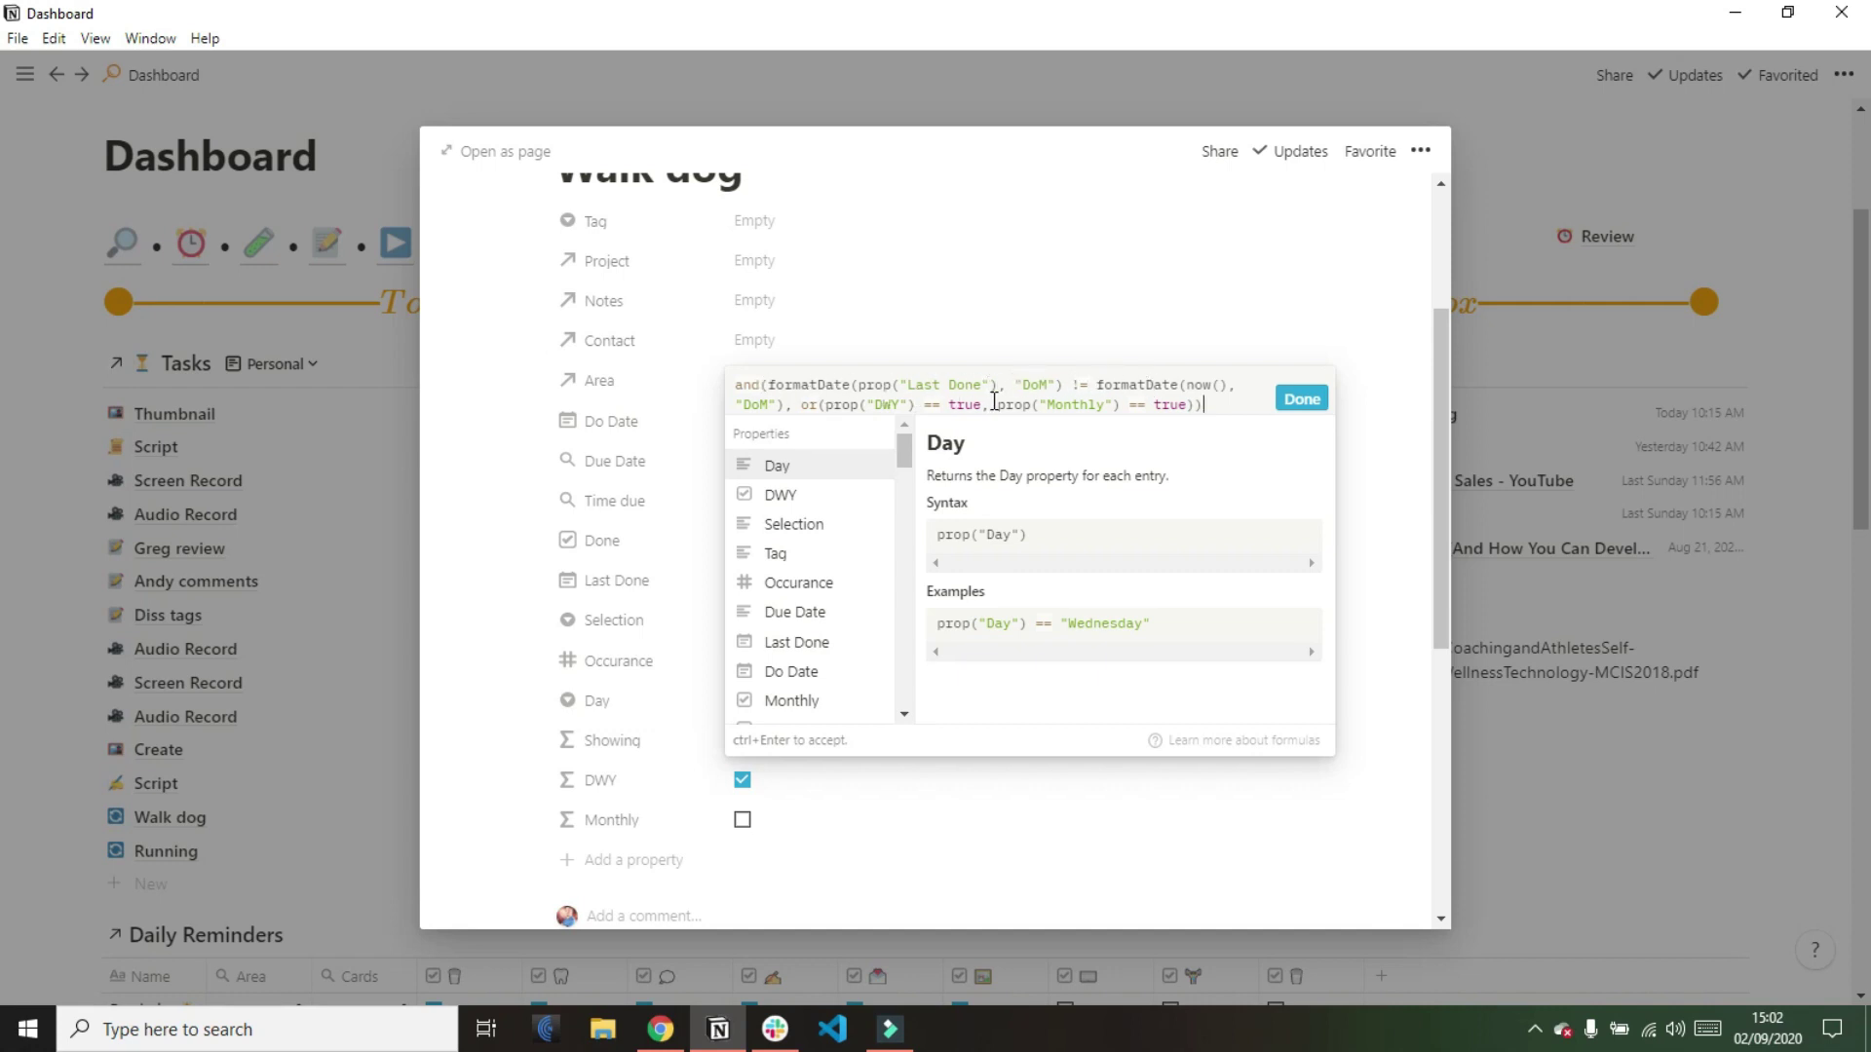
Review Walk dog's Showing, DWY and Monthly formulas, closing each formula editor in turn
click(1300, 399)
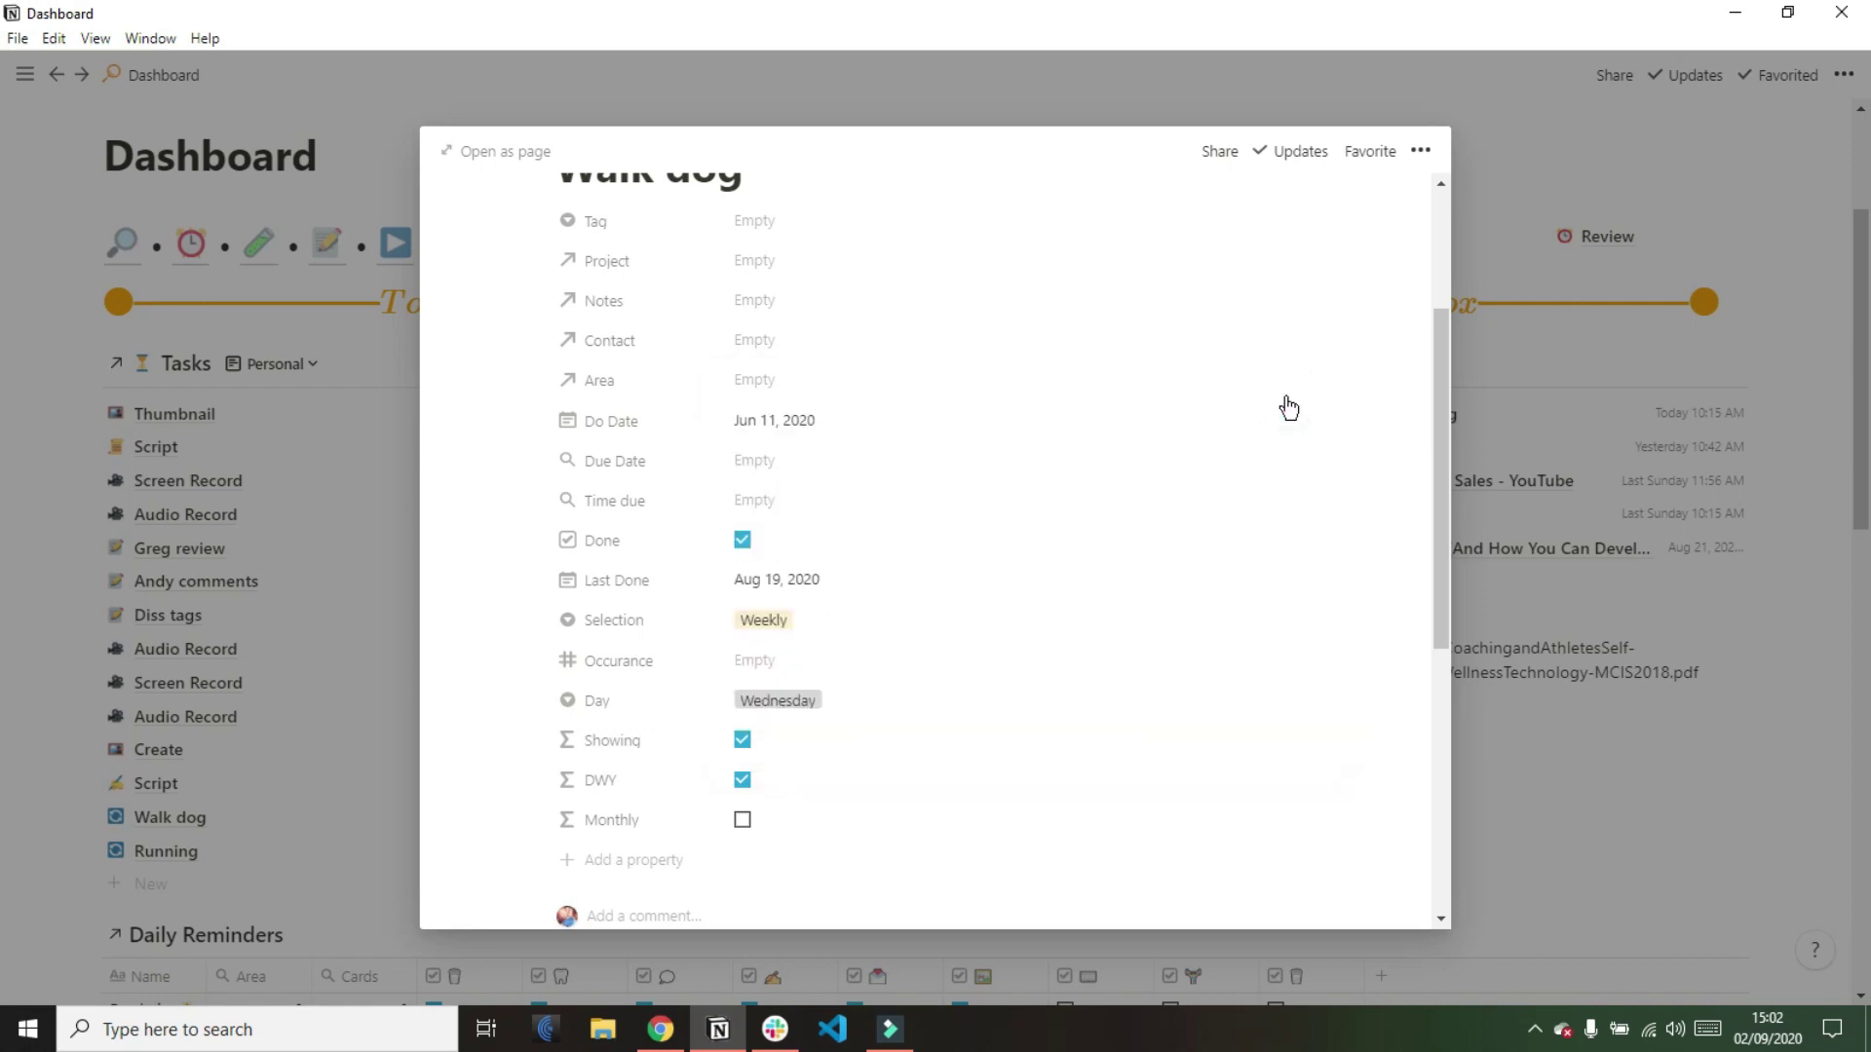
click(773, 783)
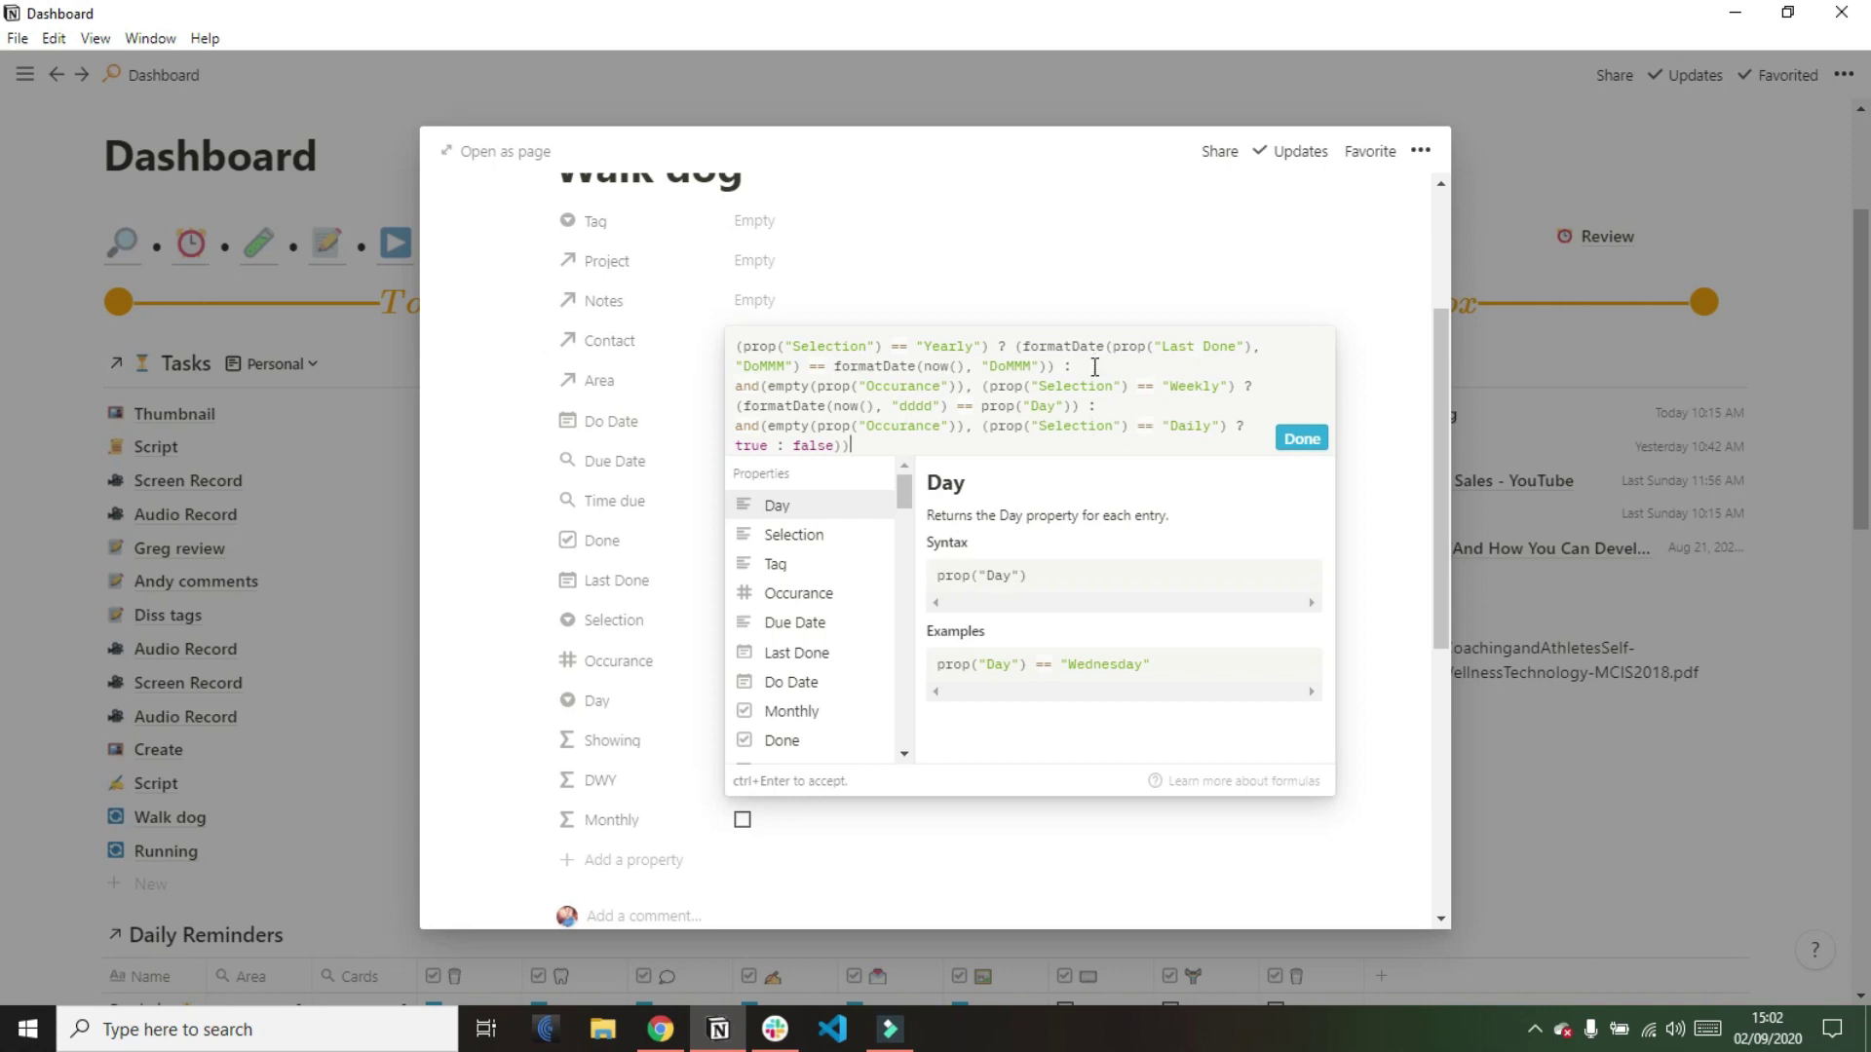
click(1321, 445)
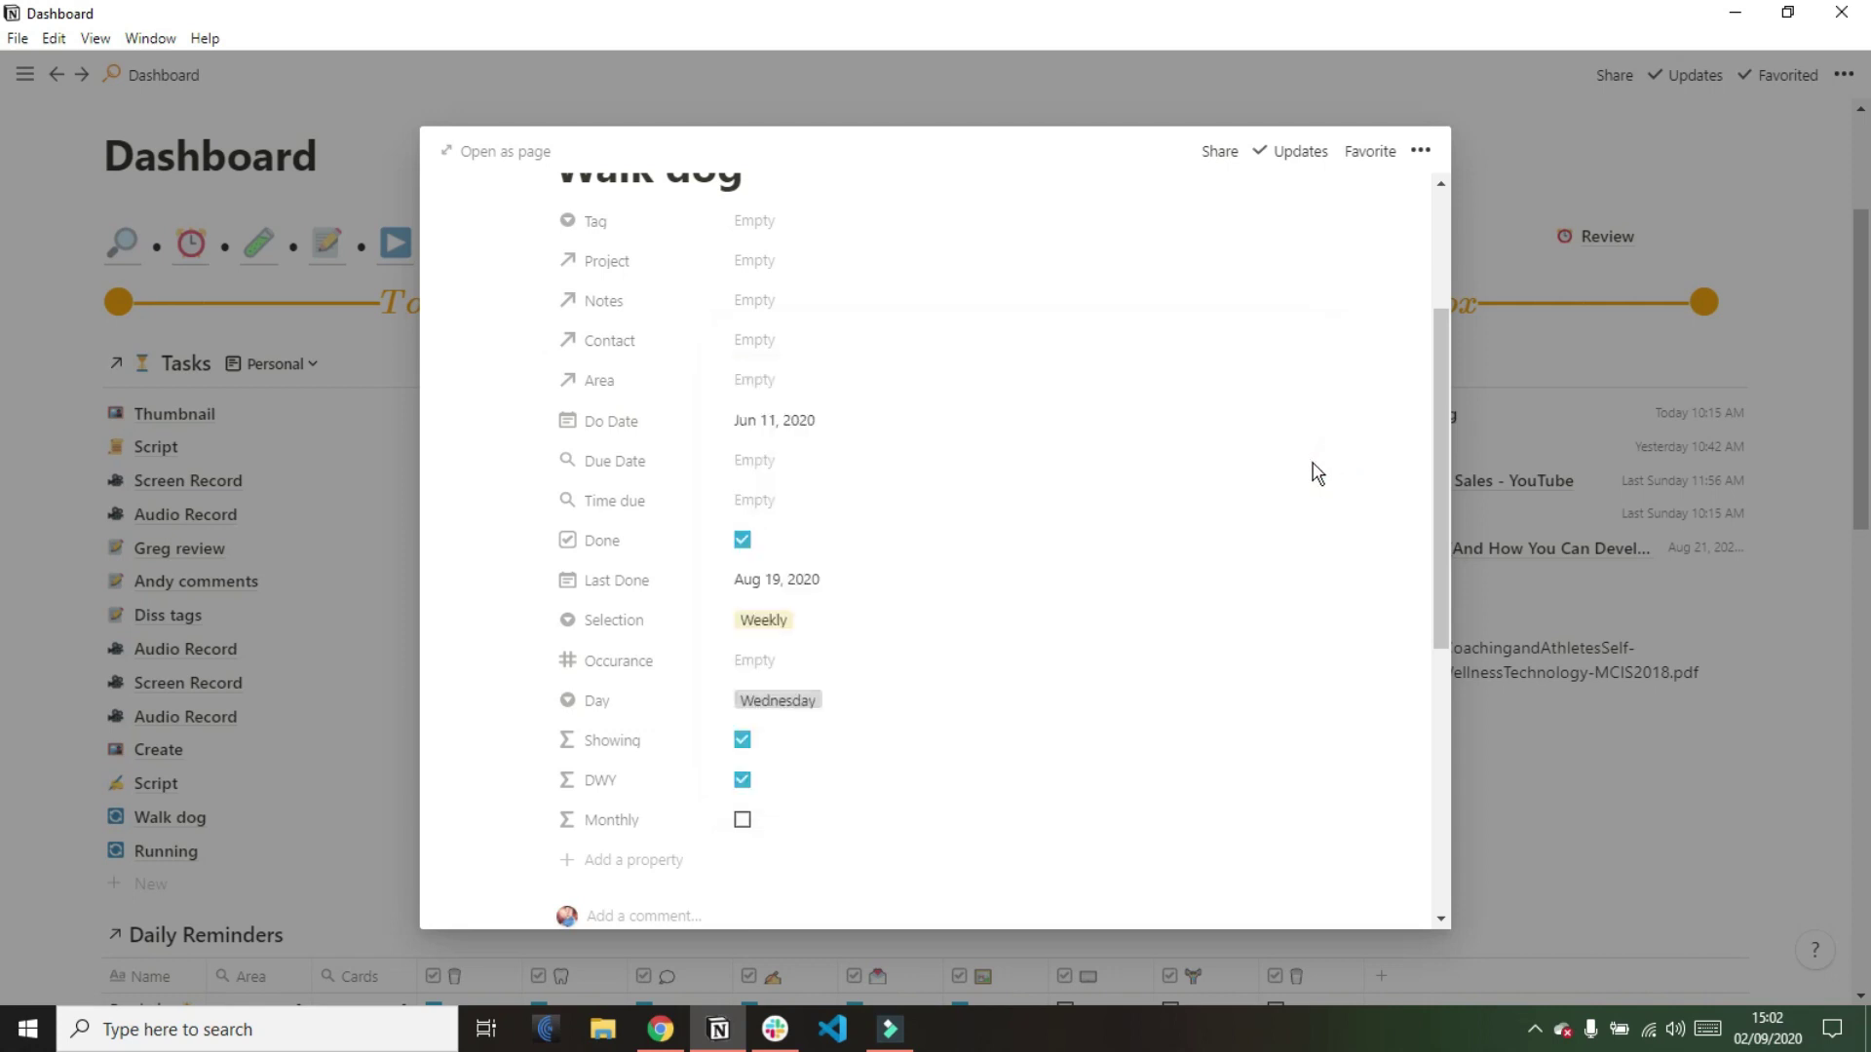
click(789, 815)
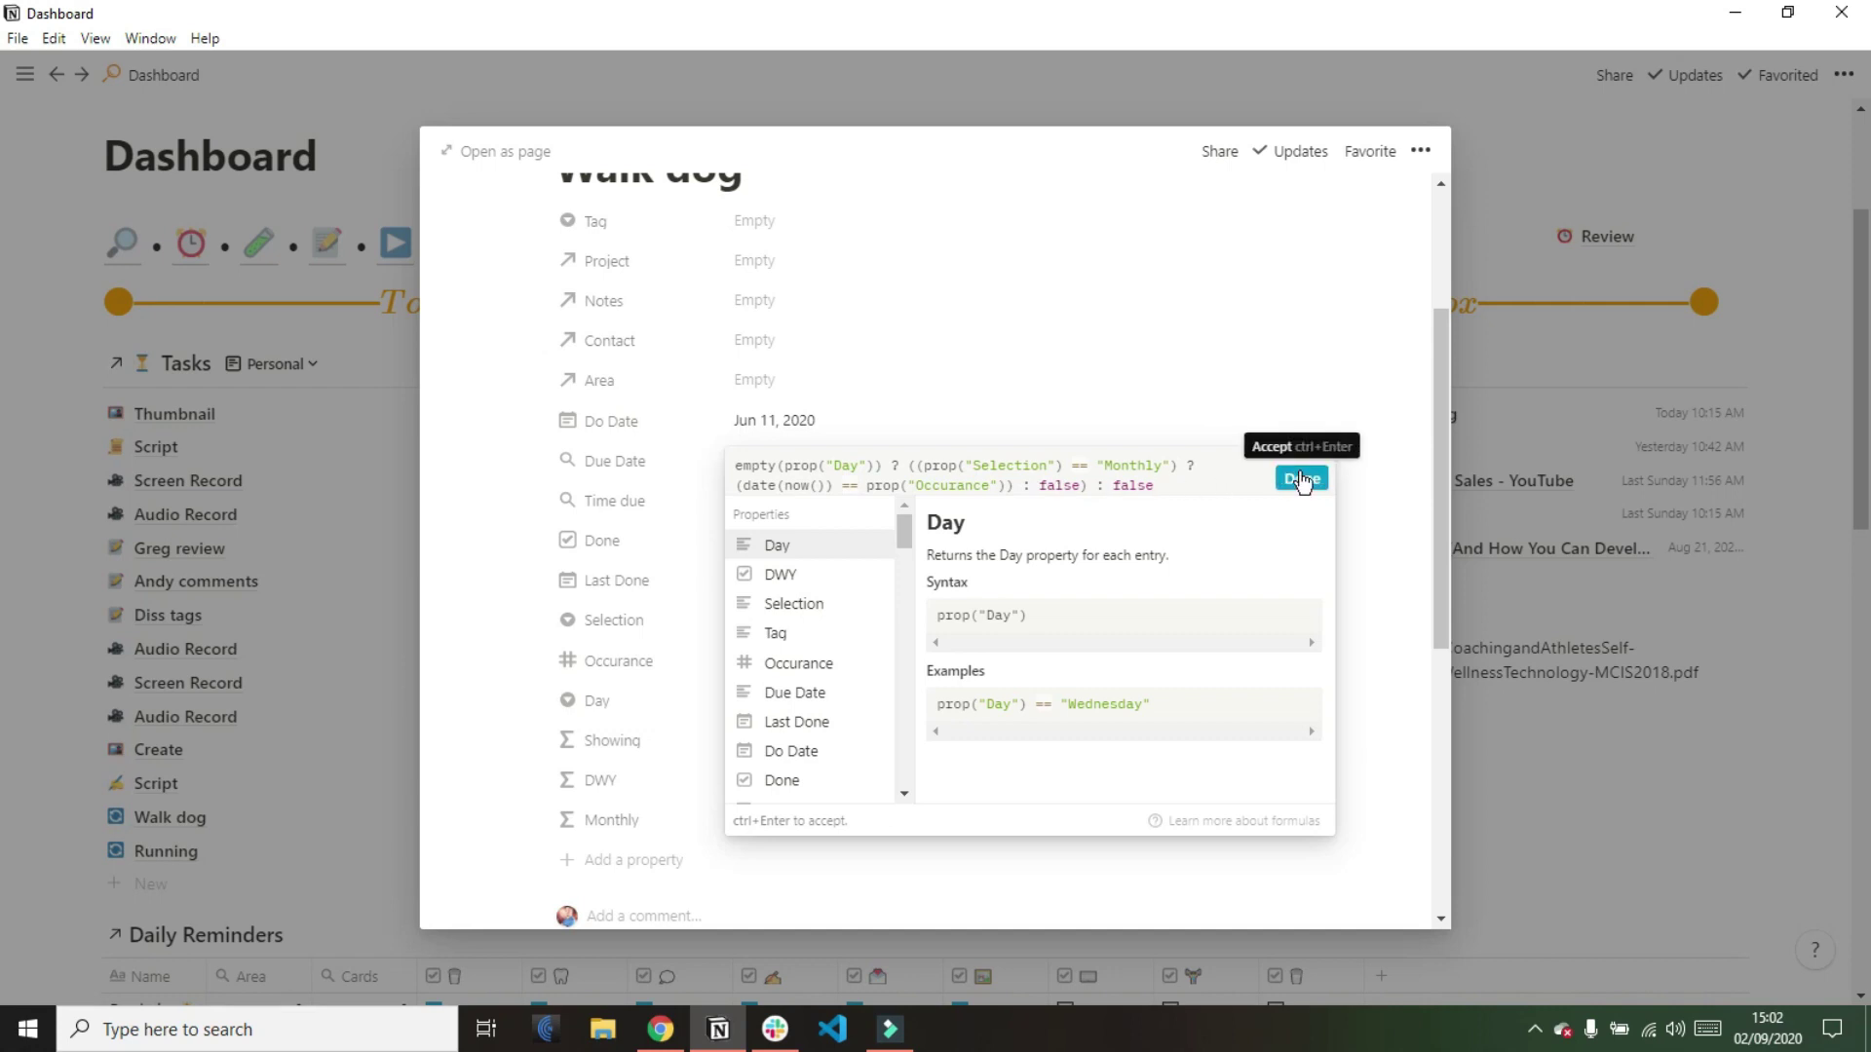
click(1301, 477)
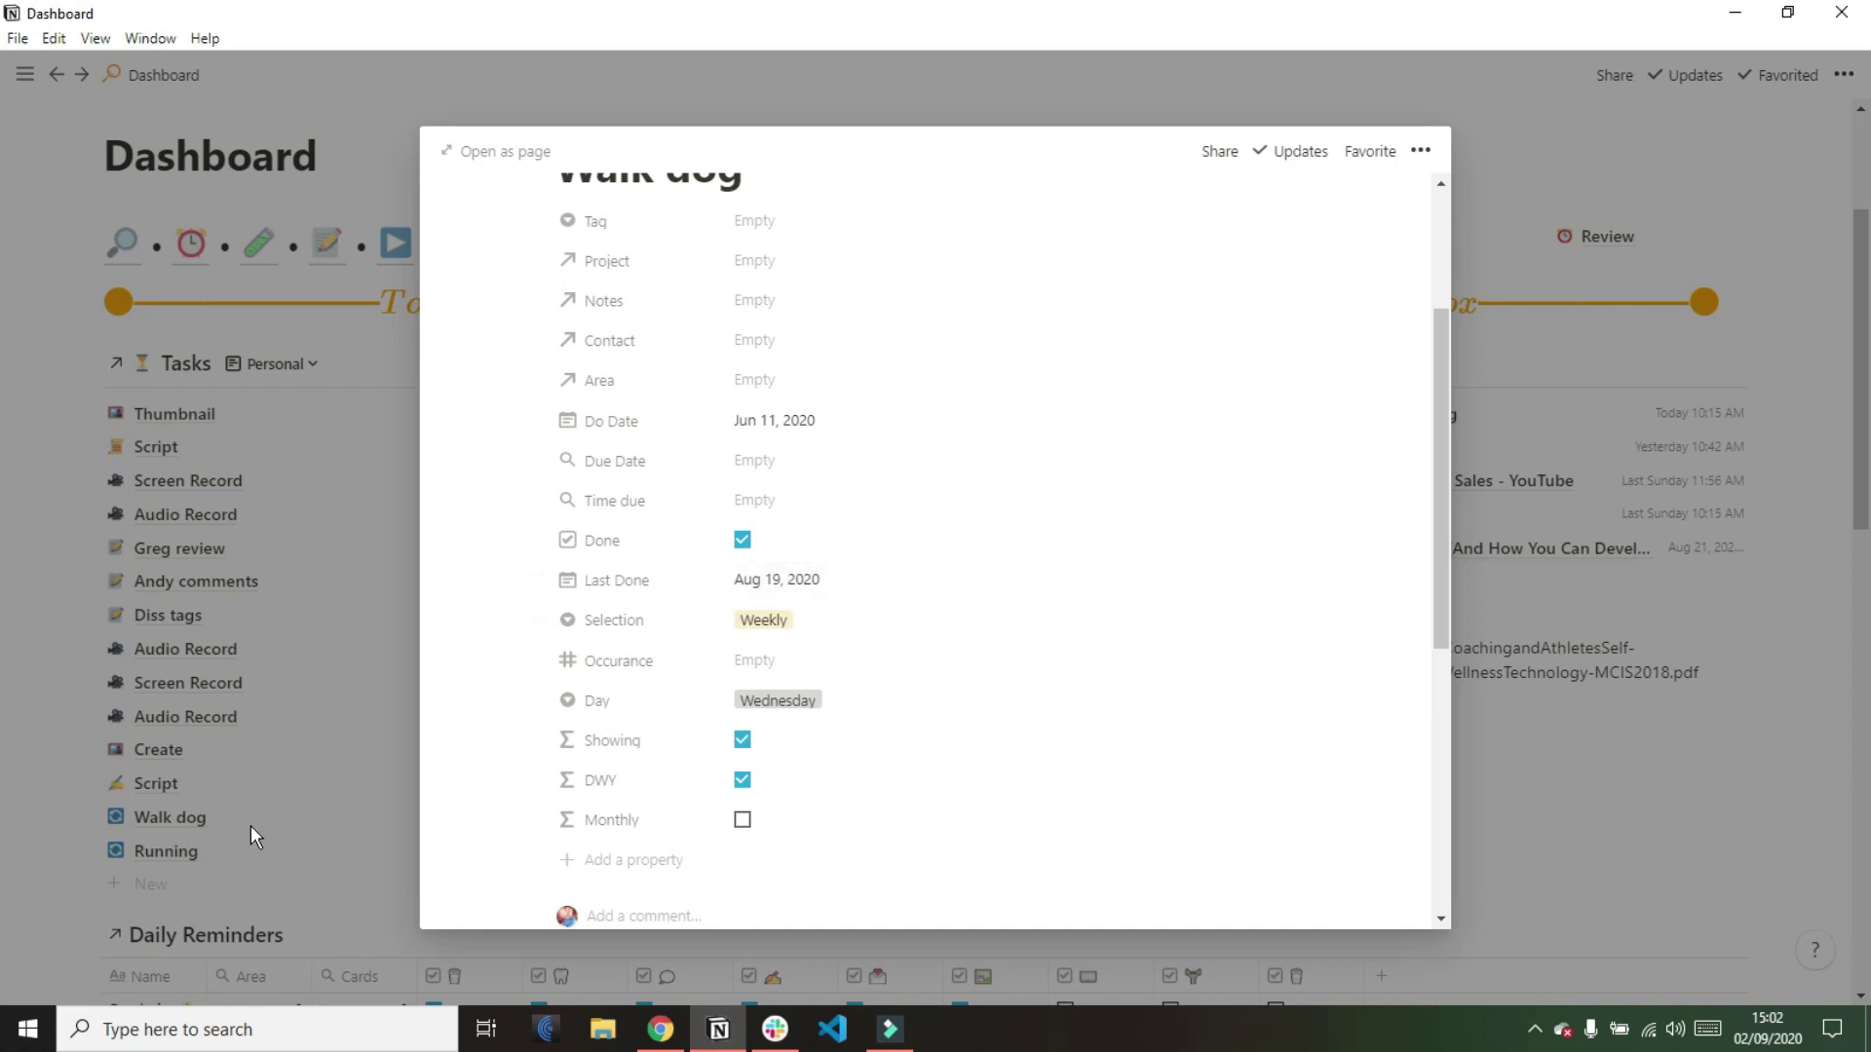
Change Walk dog's Last Done date to Sep 2, 2020 and close the task page
click(770, 584)
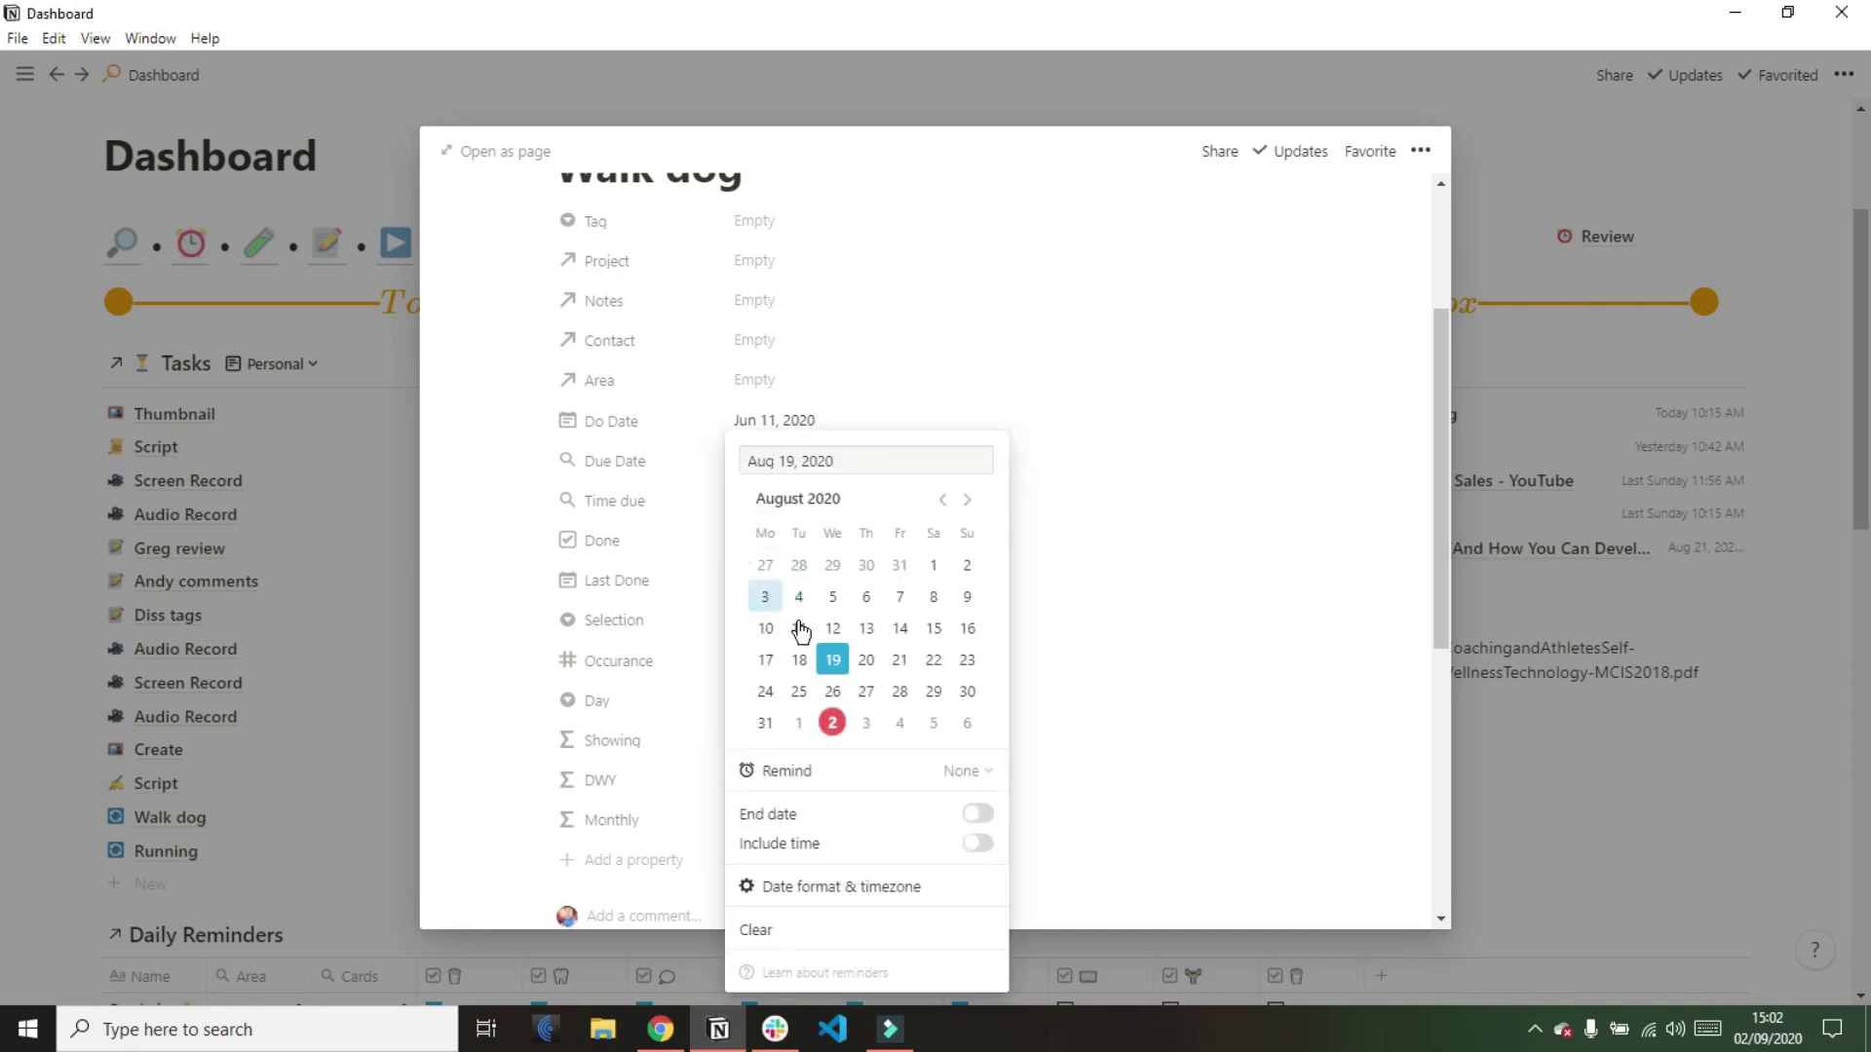
click(833, 722)
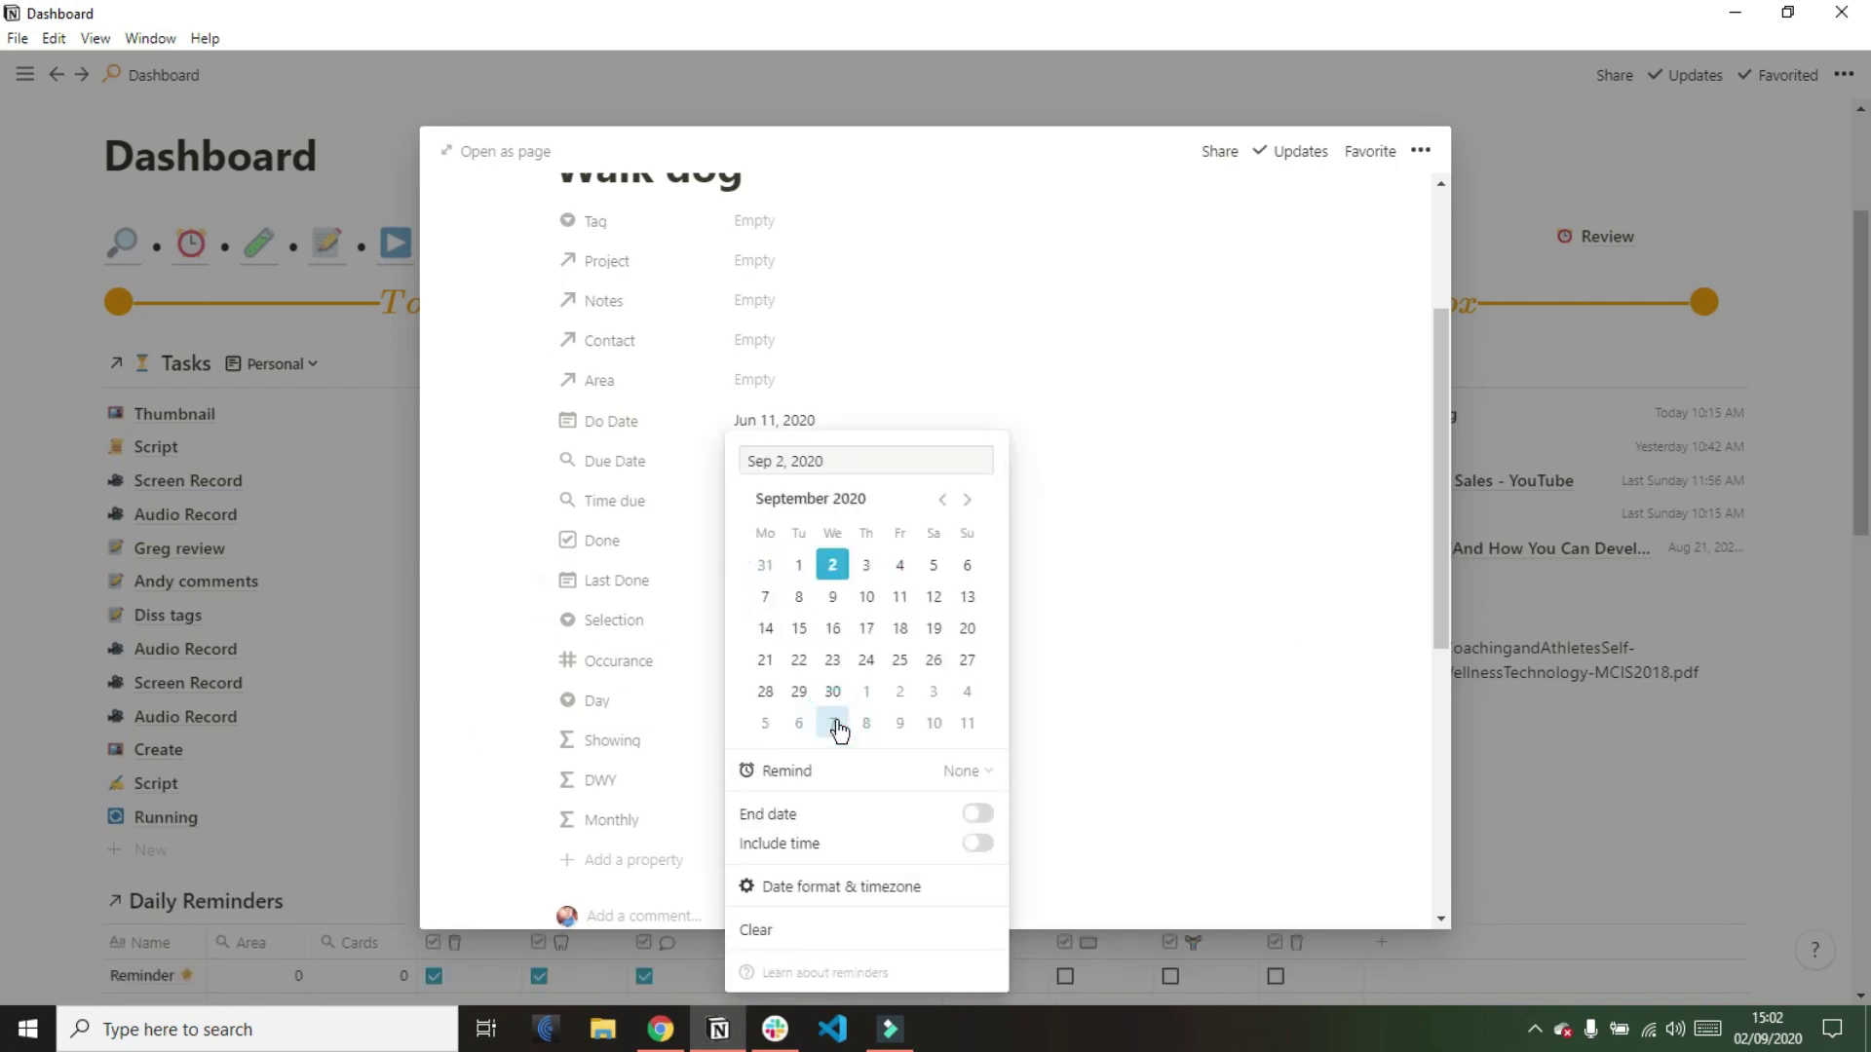
click(108, 794)
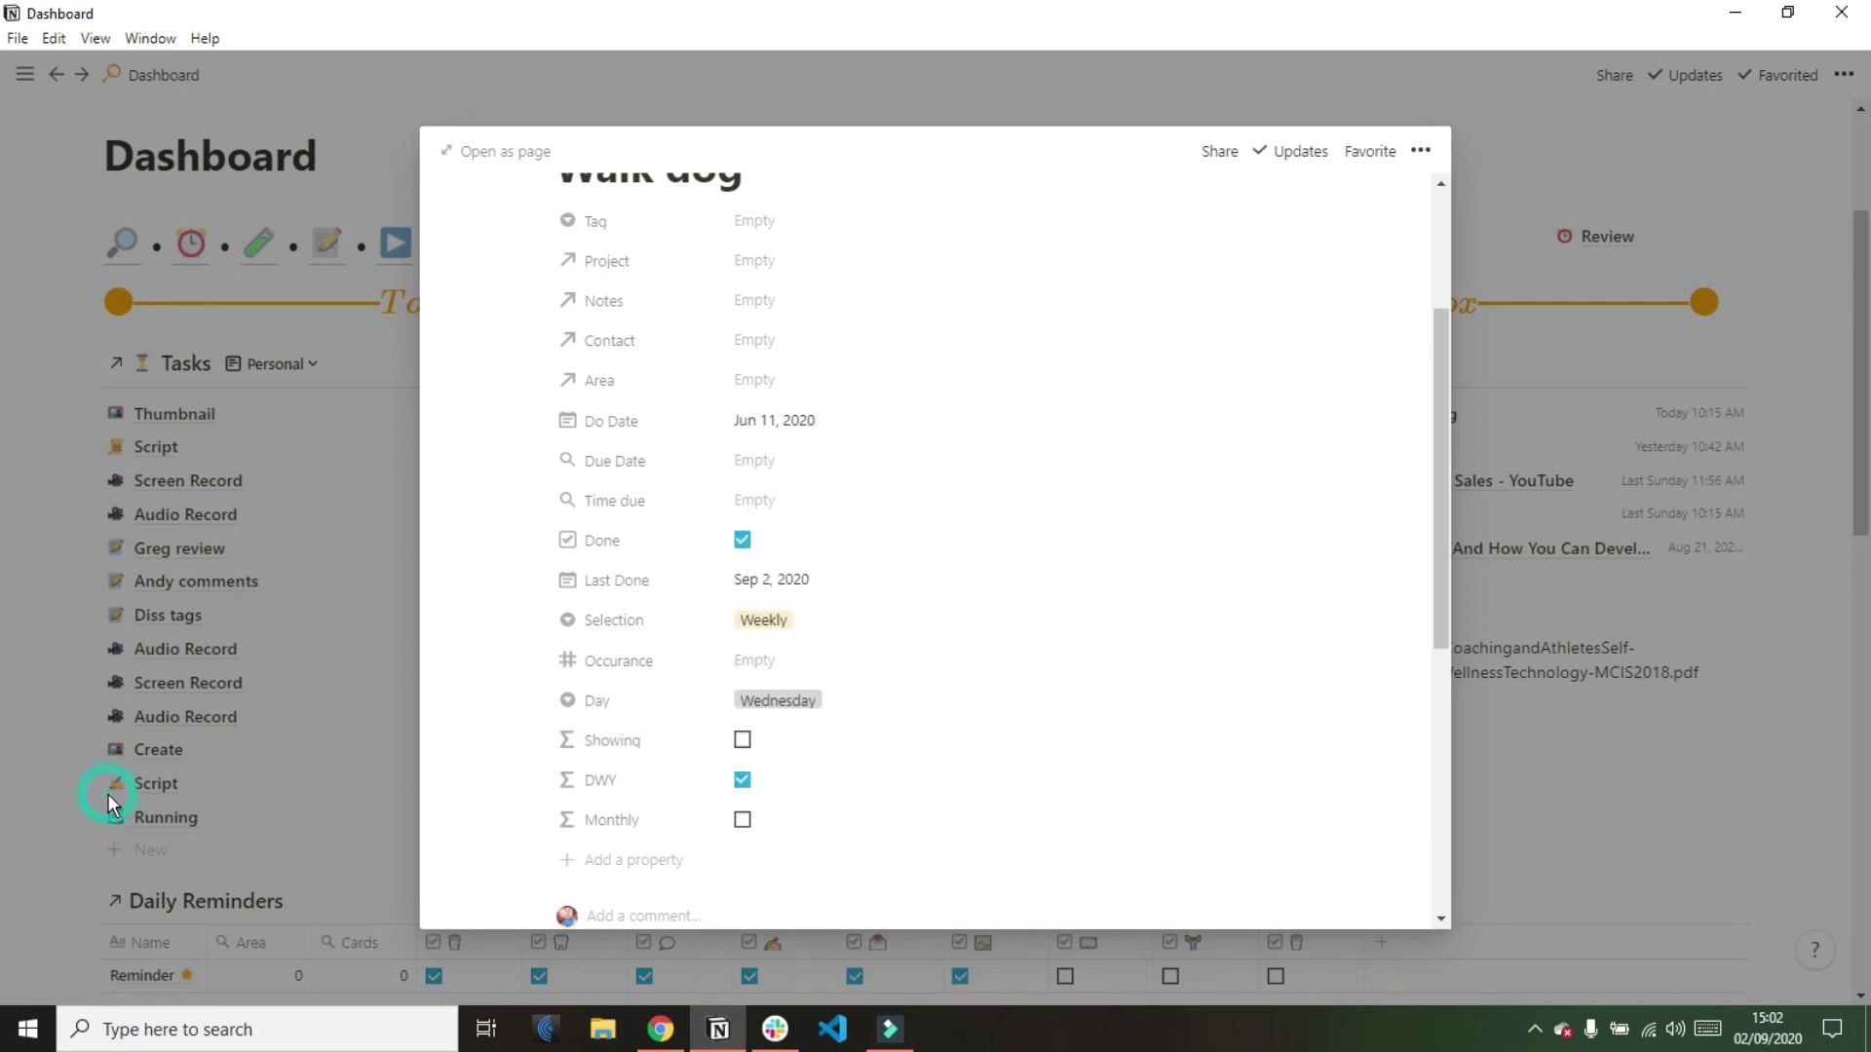
click(108, 793)
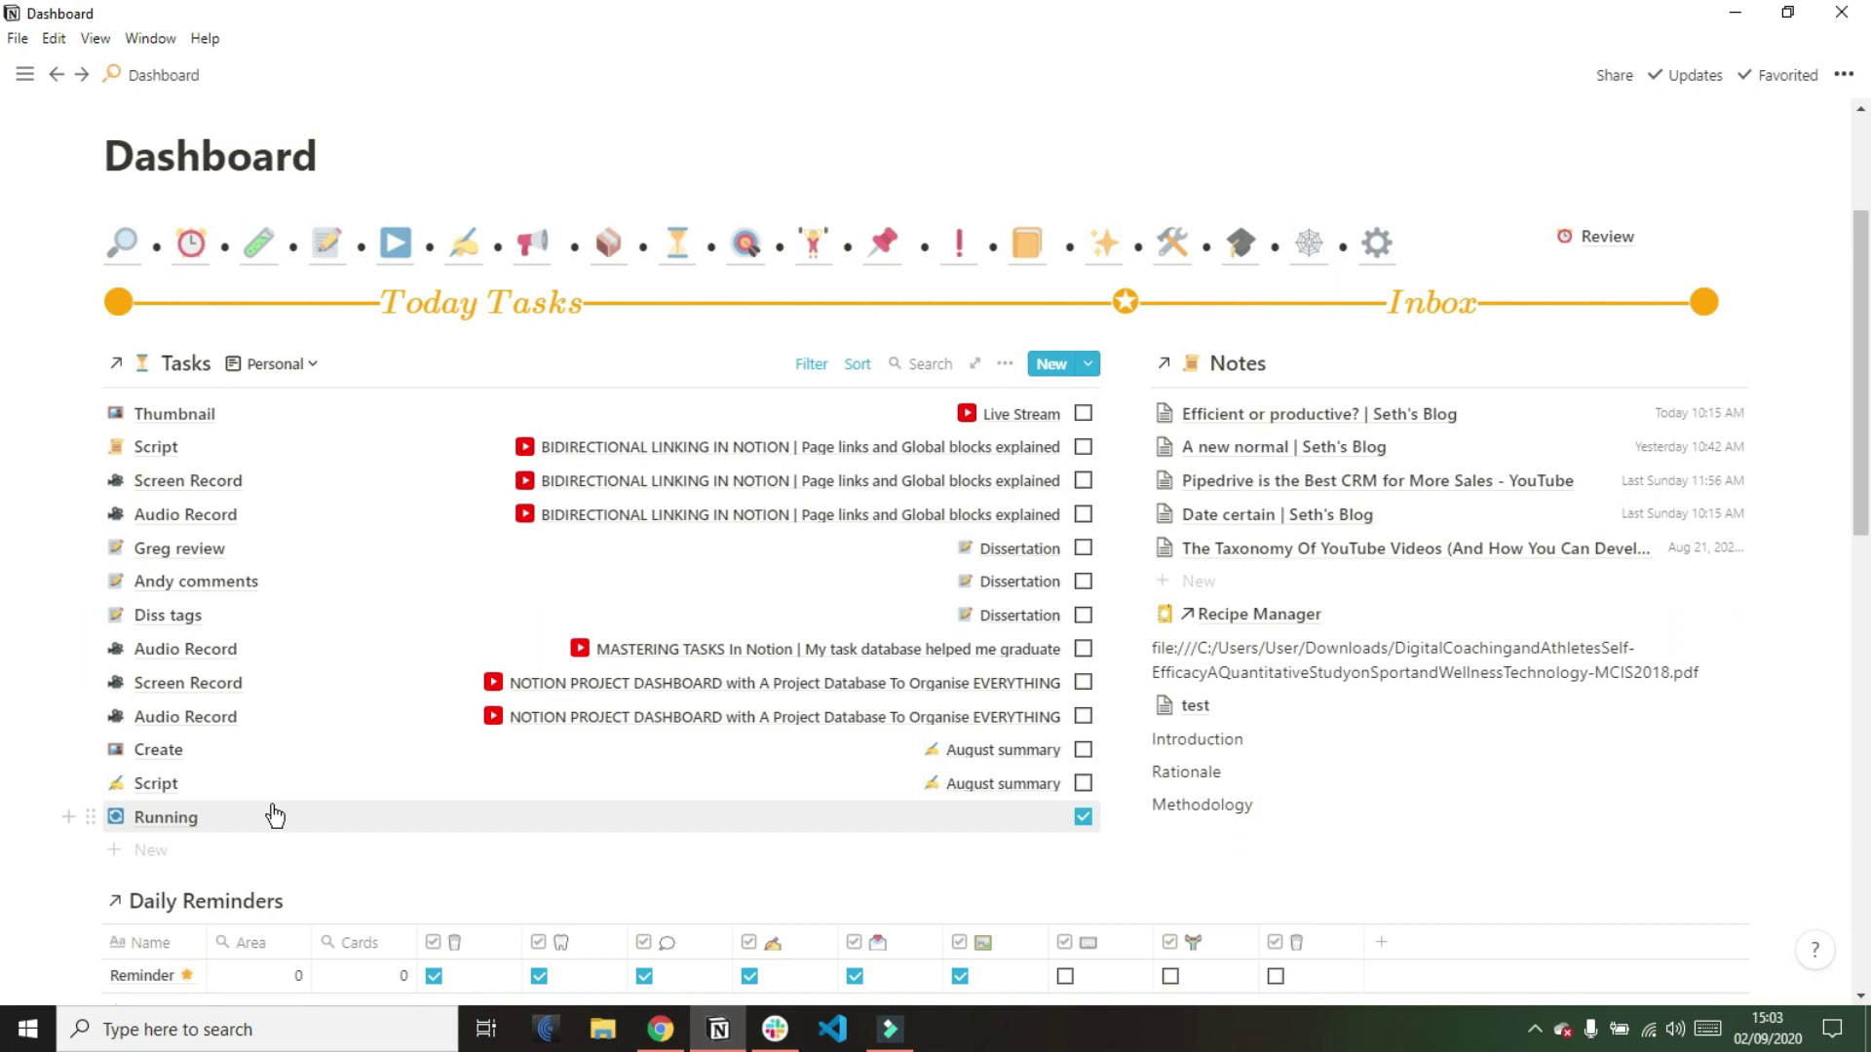
scroll(272, 811, down, 2)
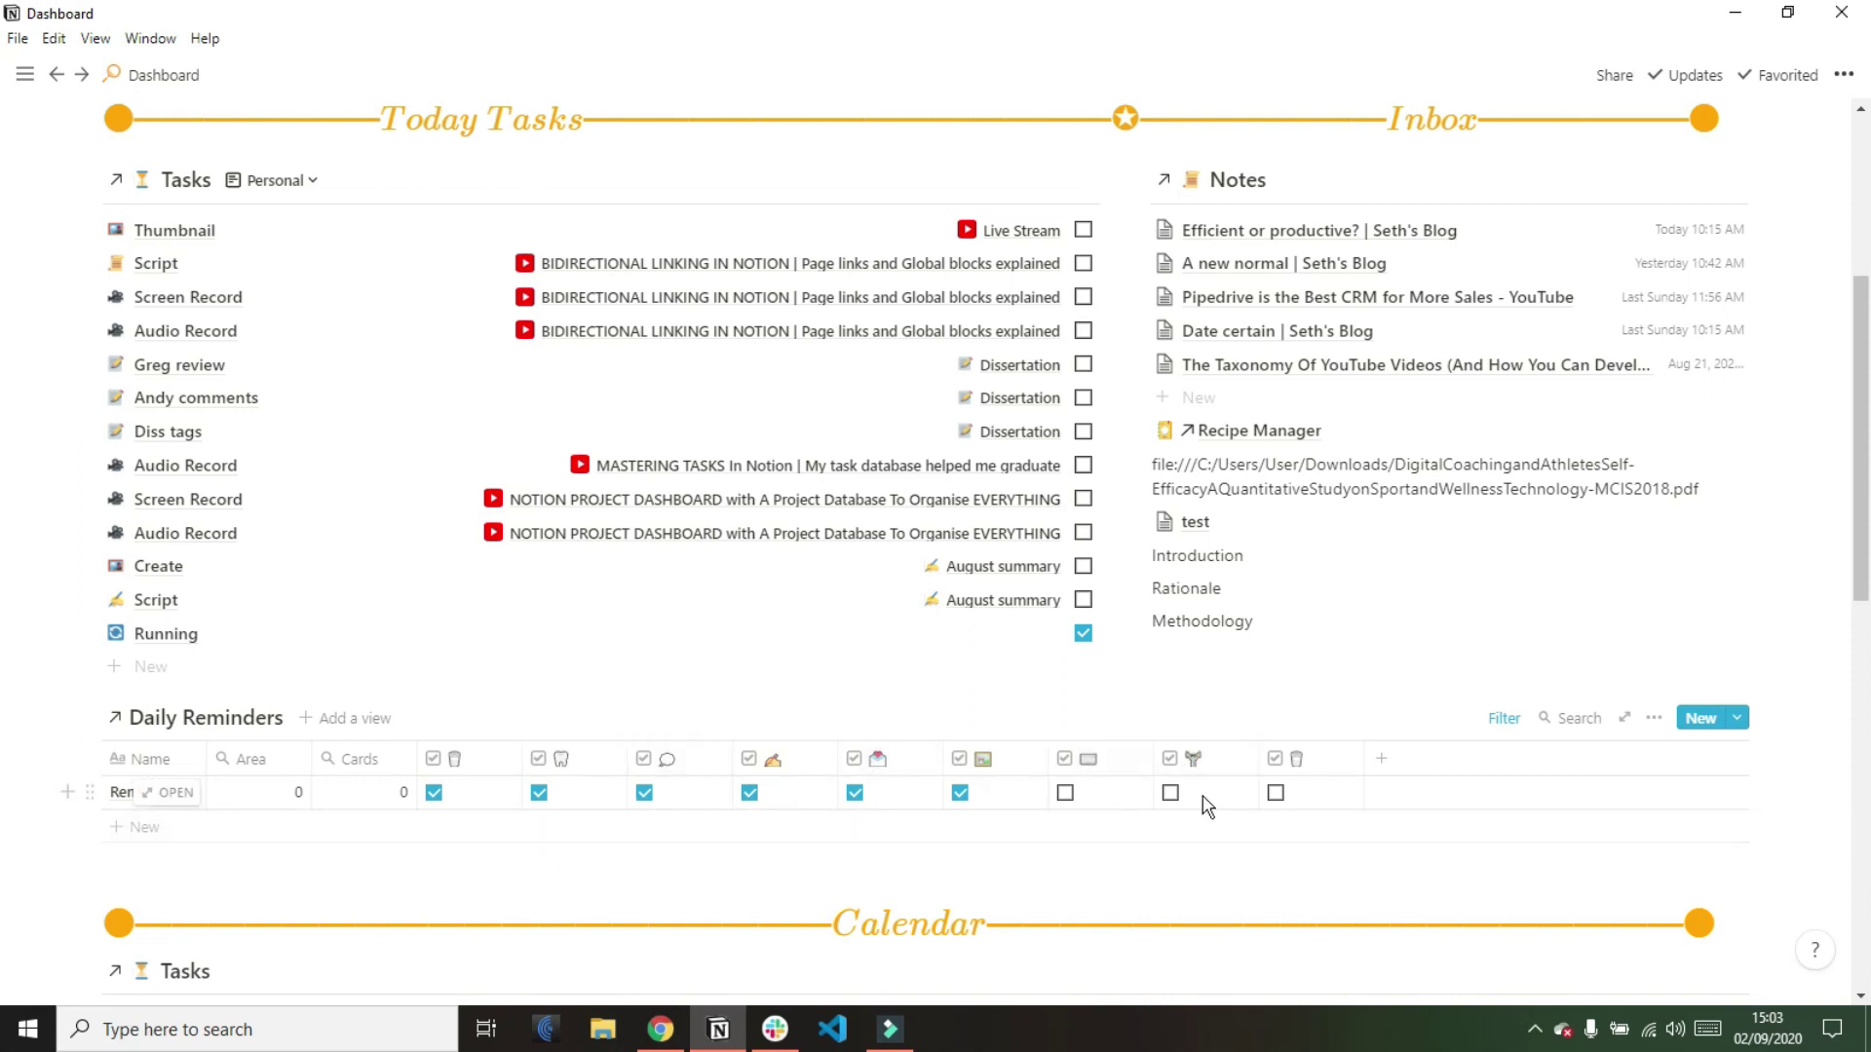
click(490, 801)
click(490, 801)
click(146, 827)
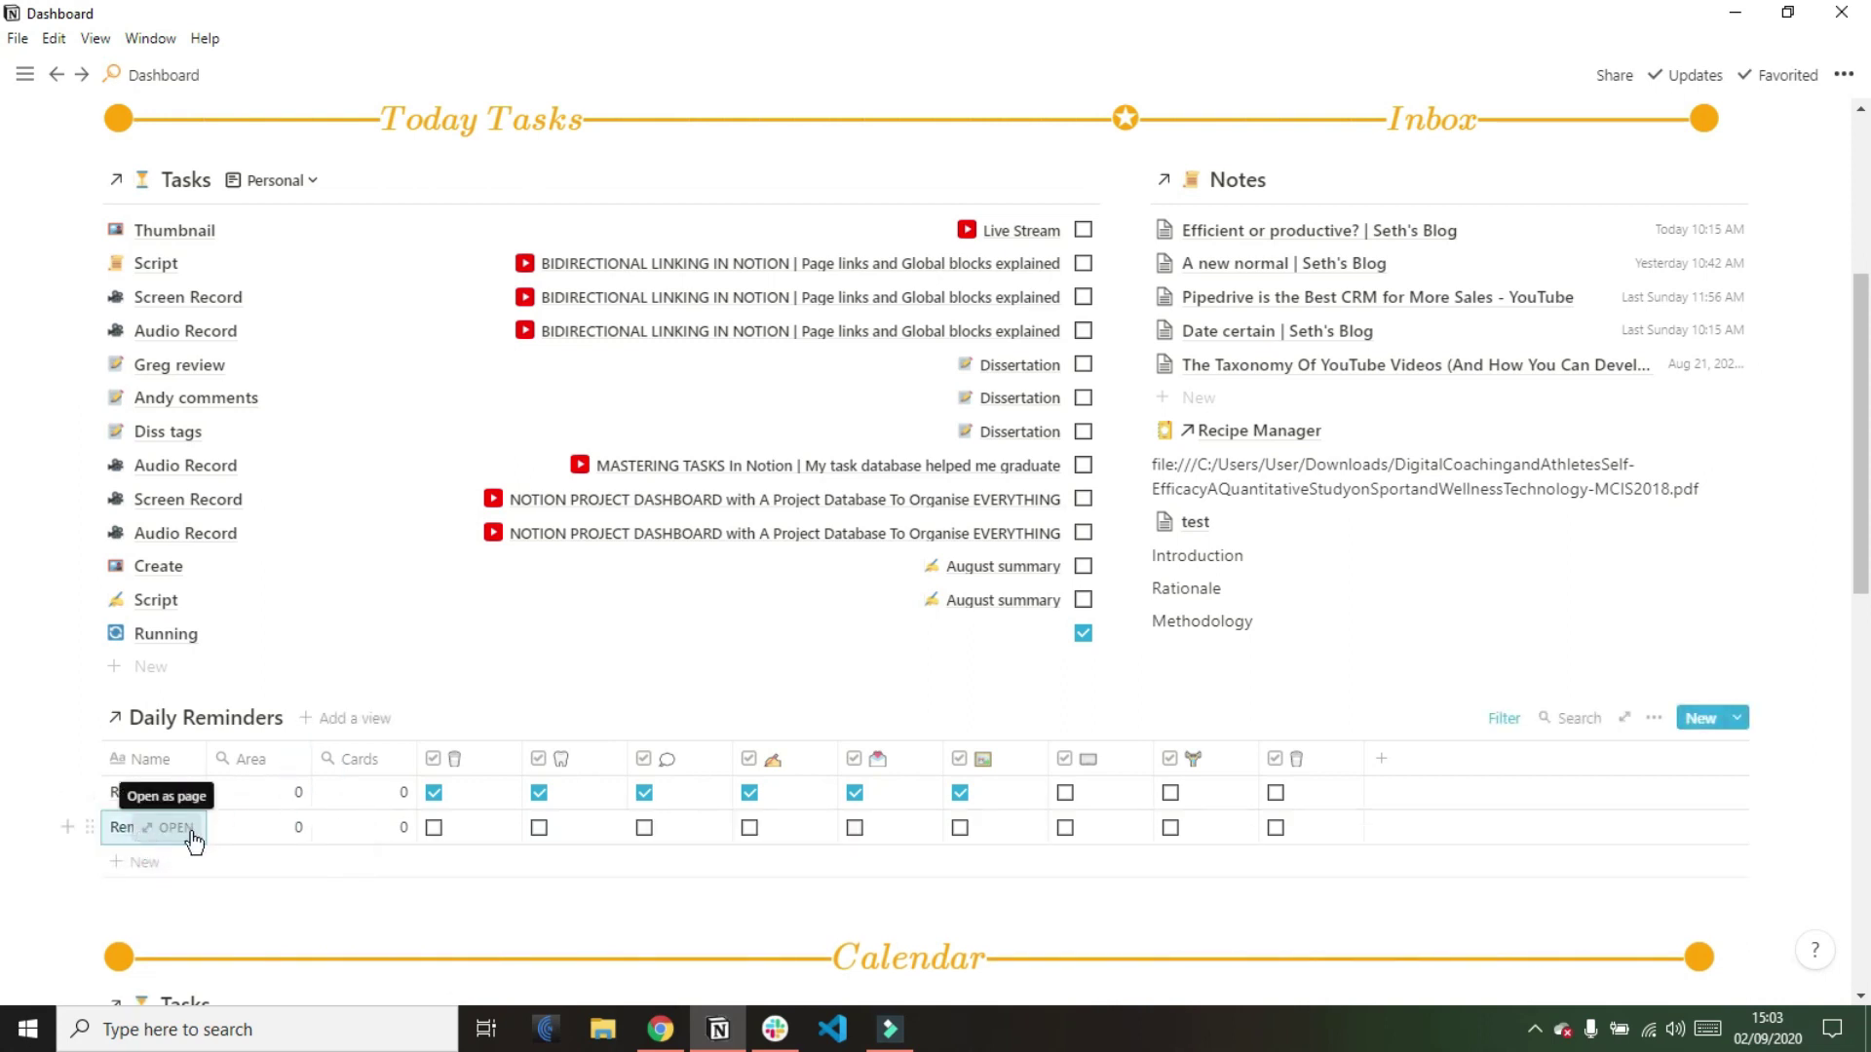
click(88, 827)
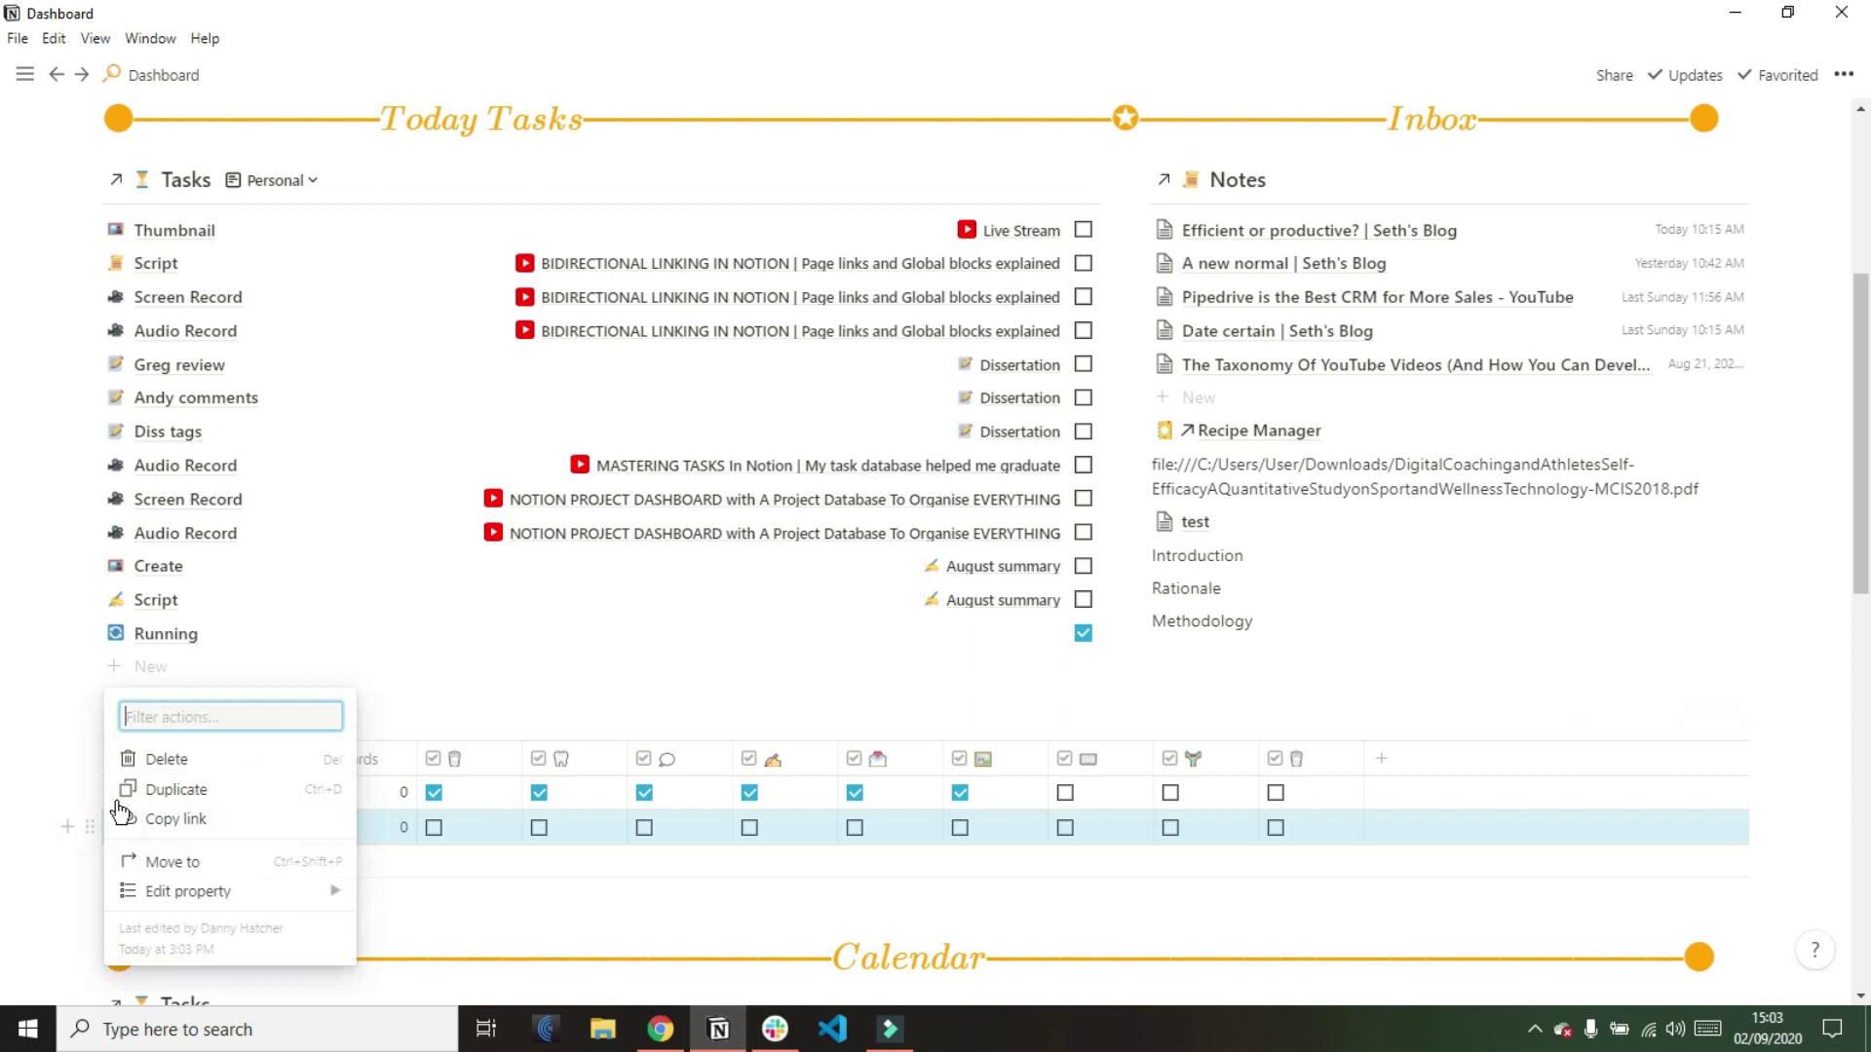
click(155, 756)
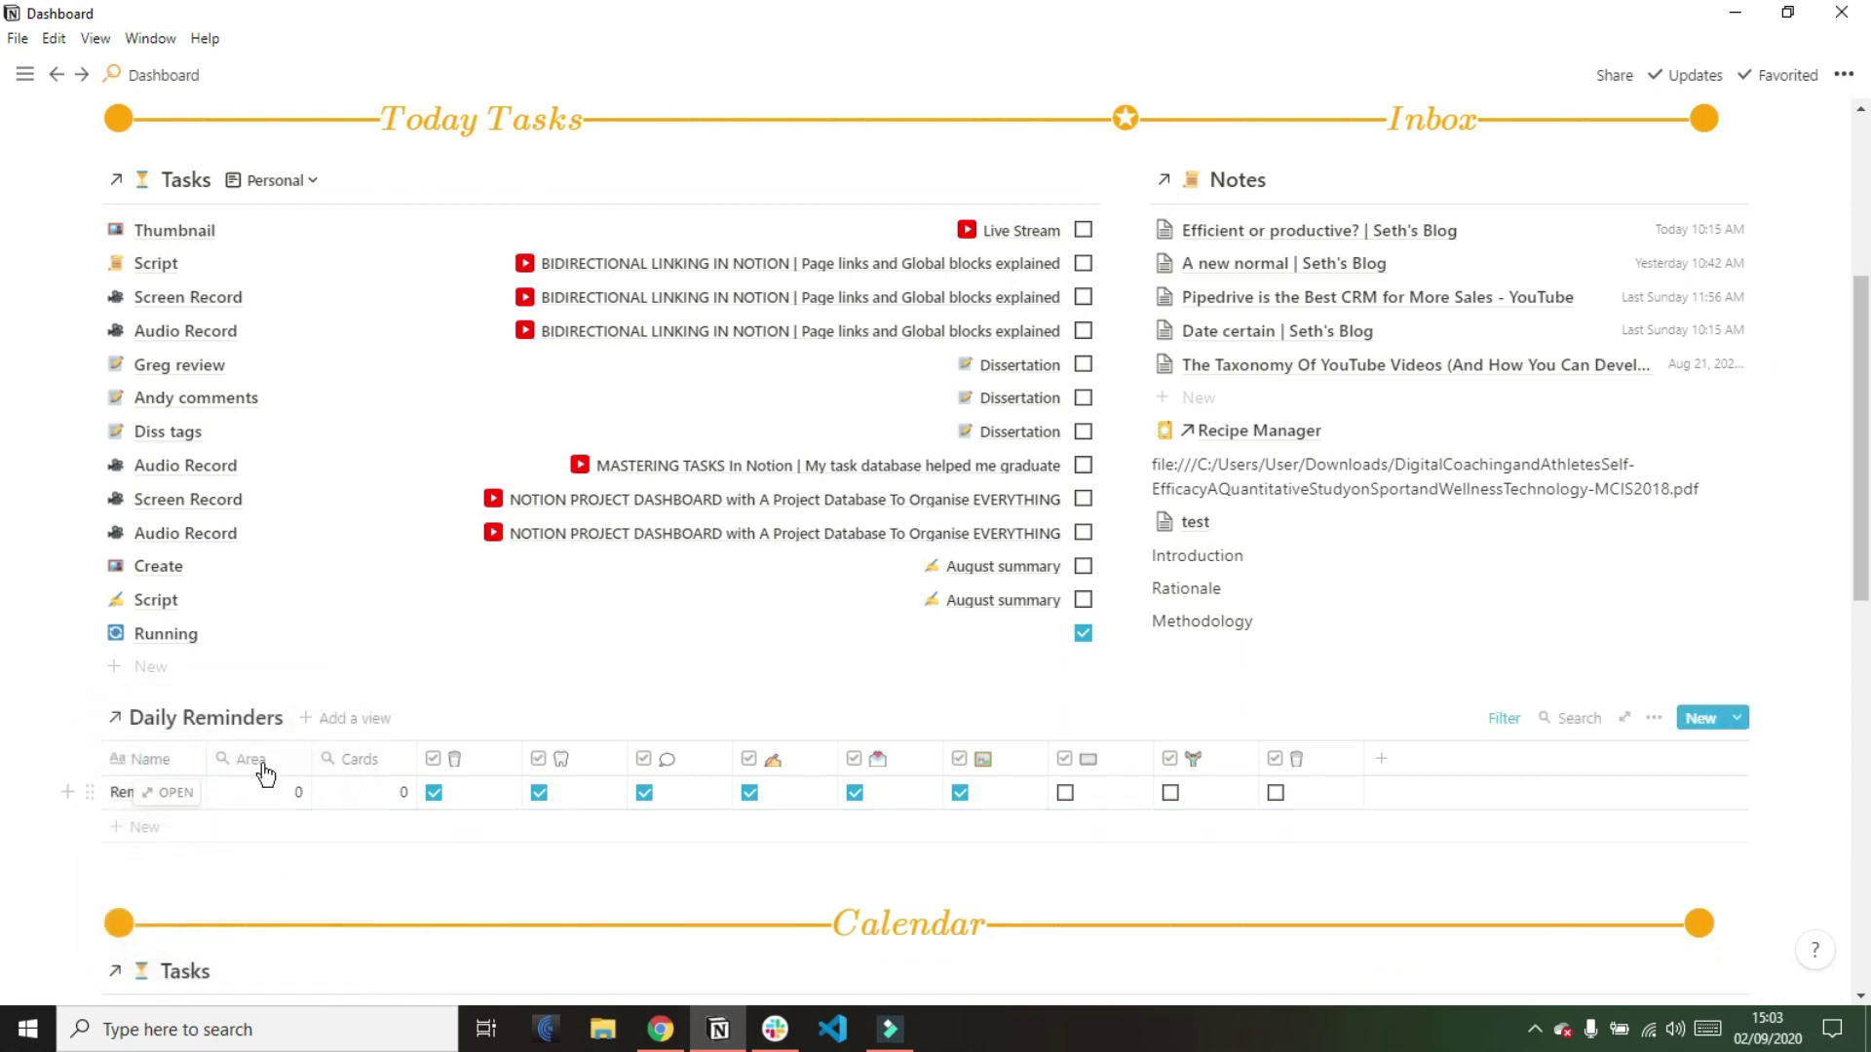
click(230, 719)
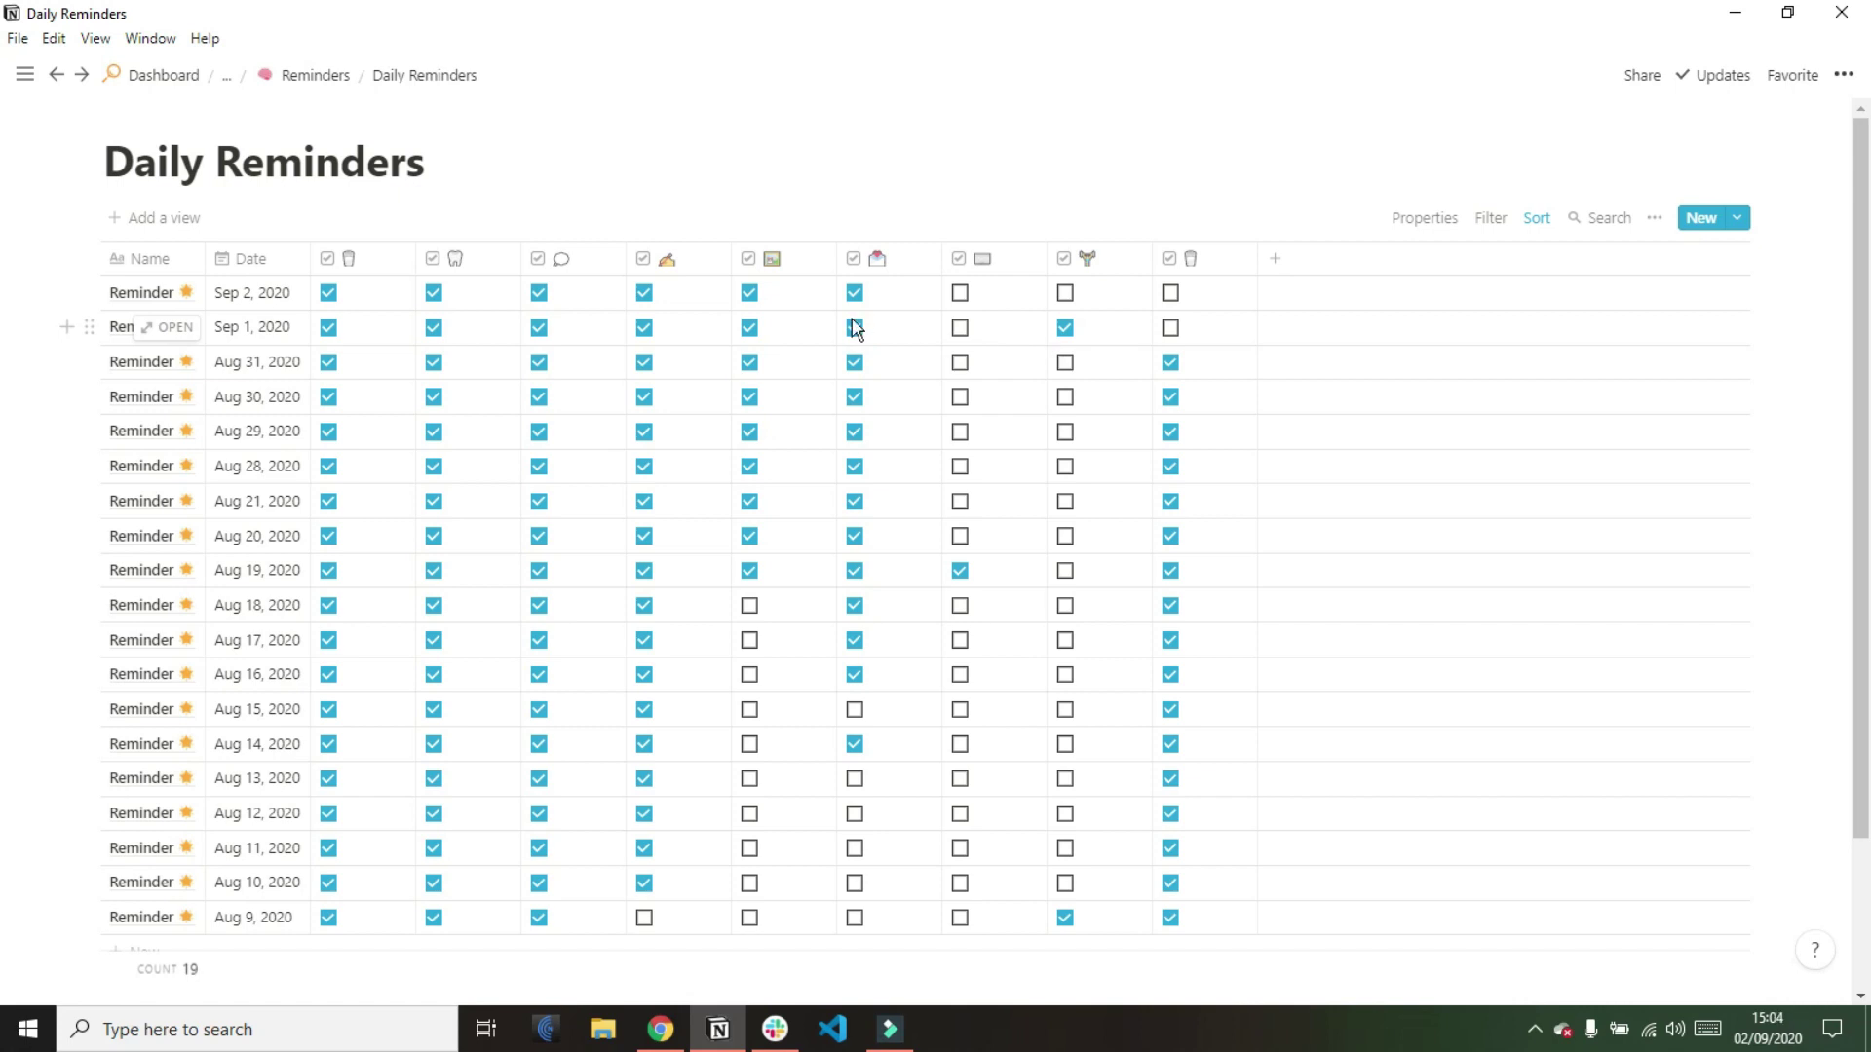
click(185, 75)
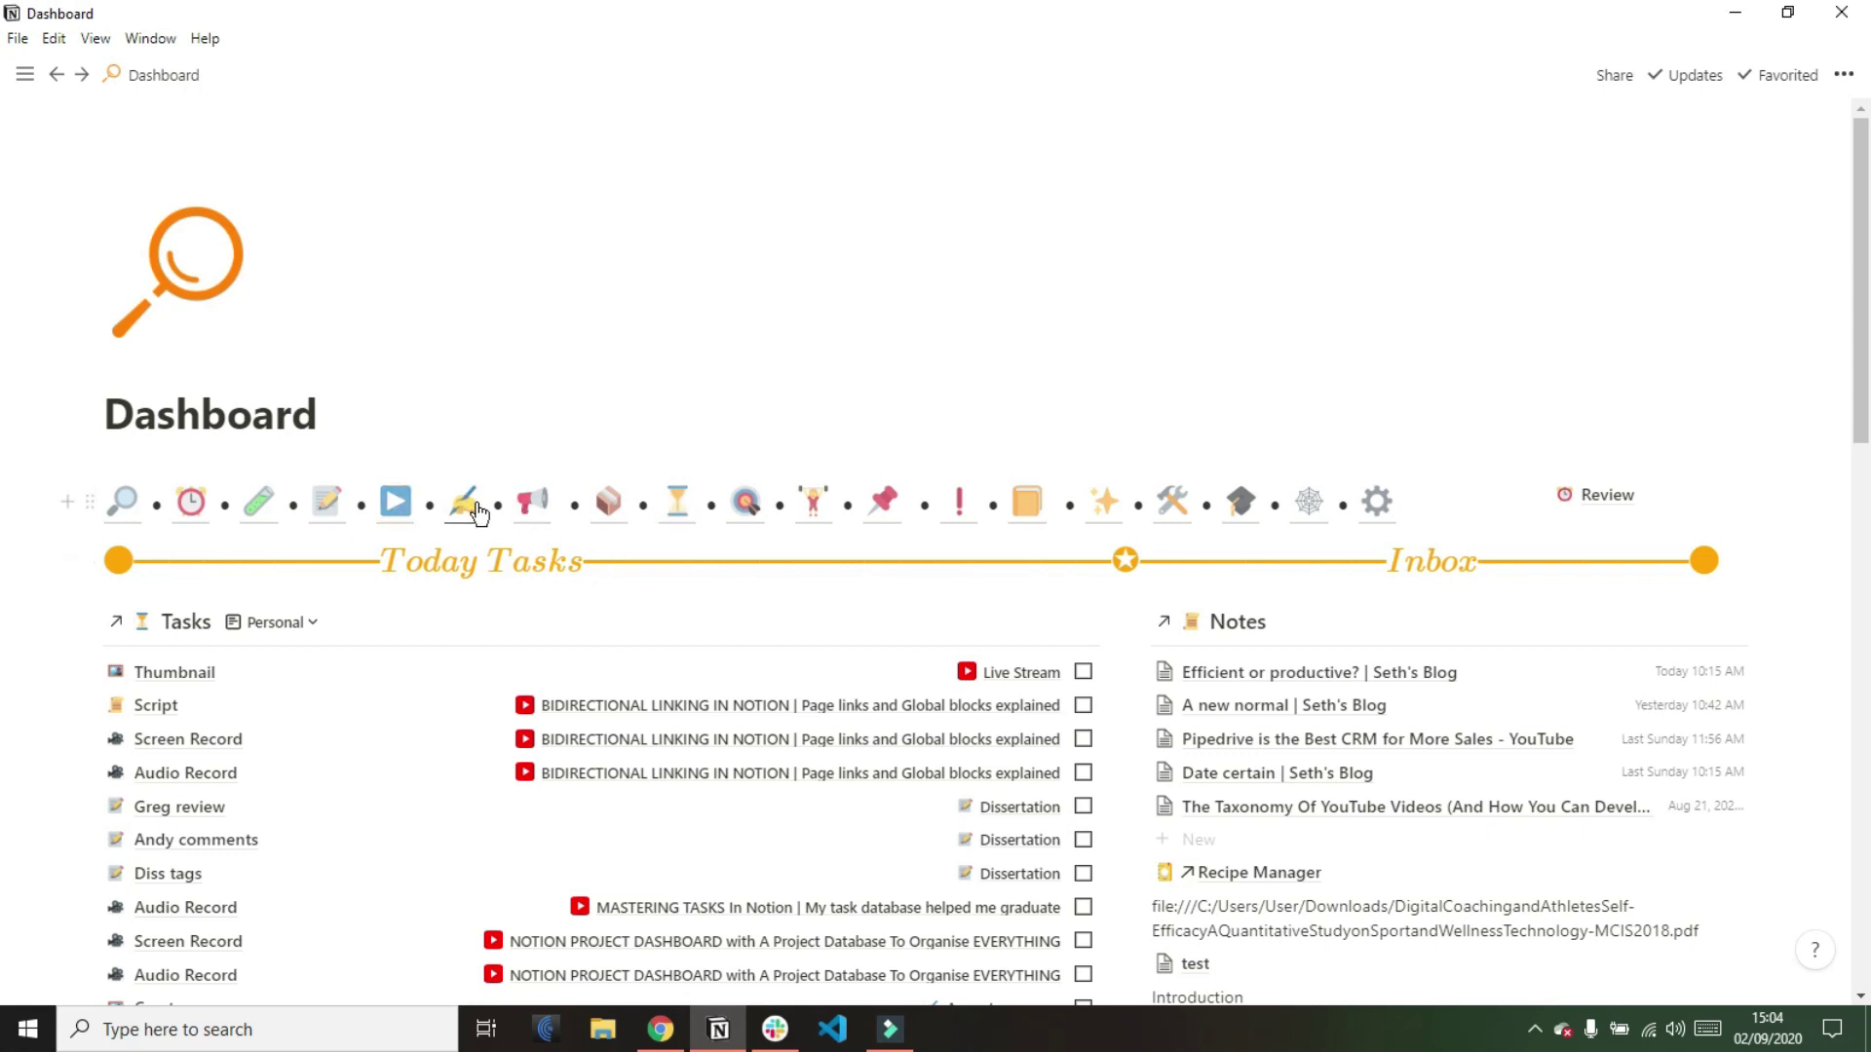
Open the Blogging area page and review the filters on its Tasks calendar
click(467, 505)
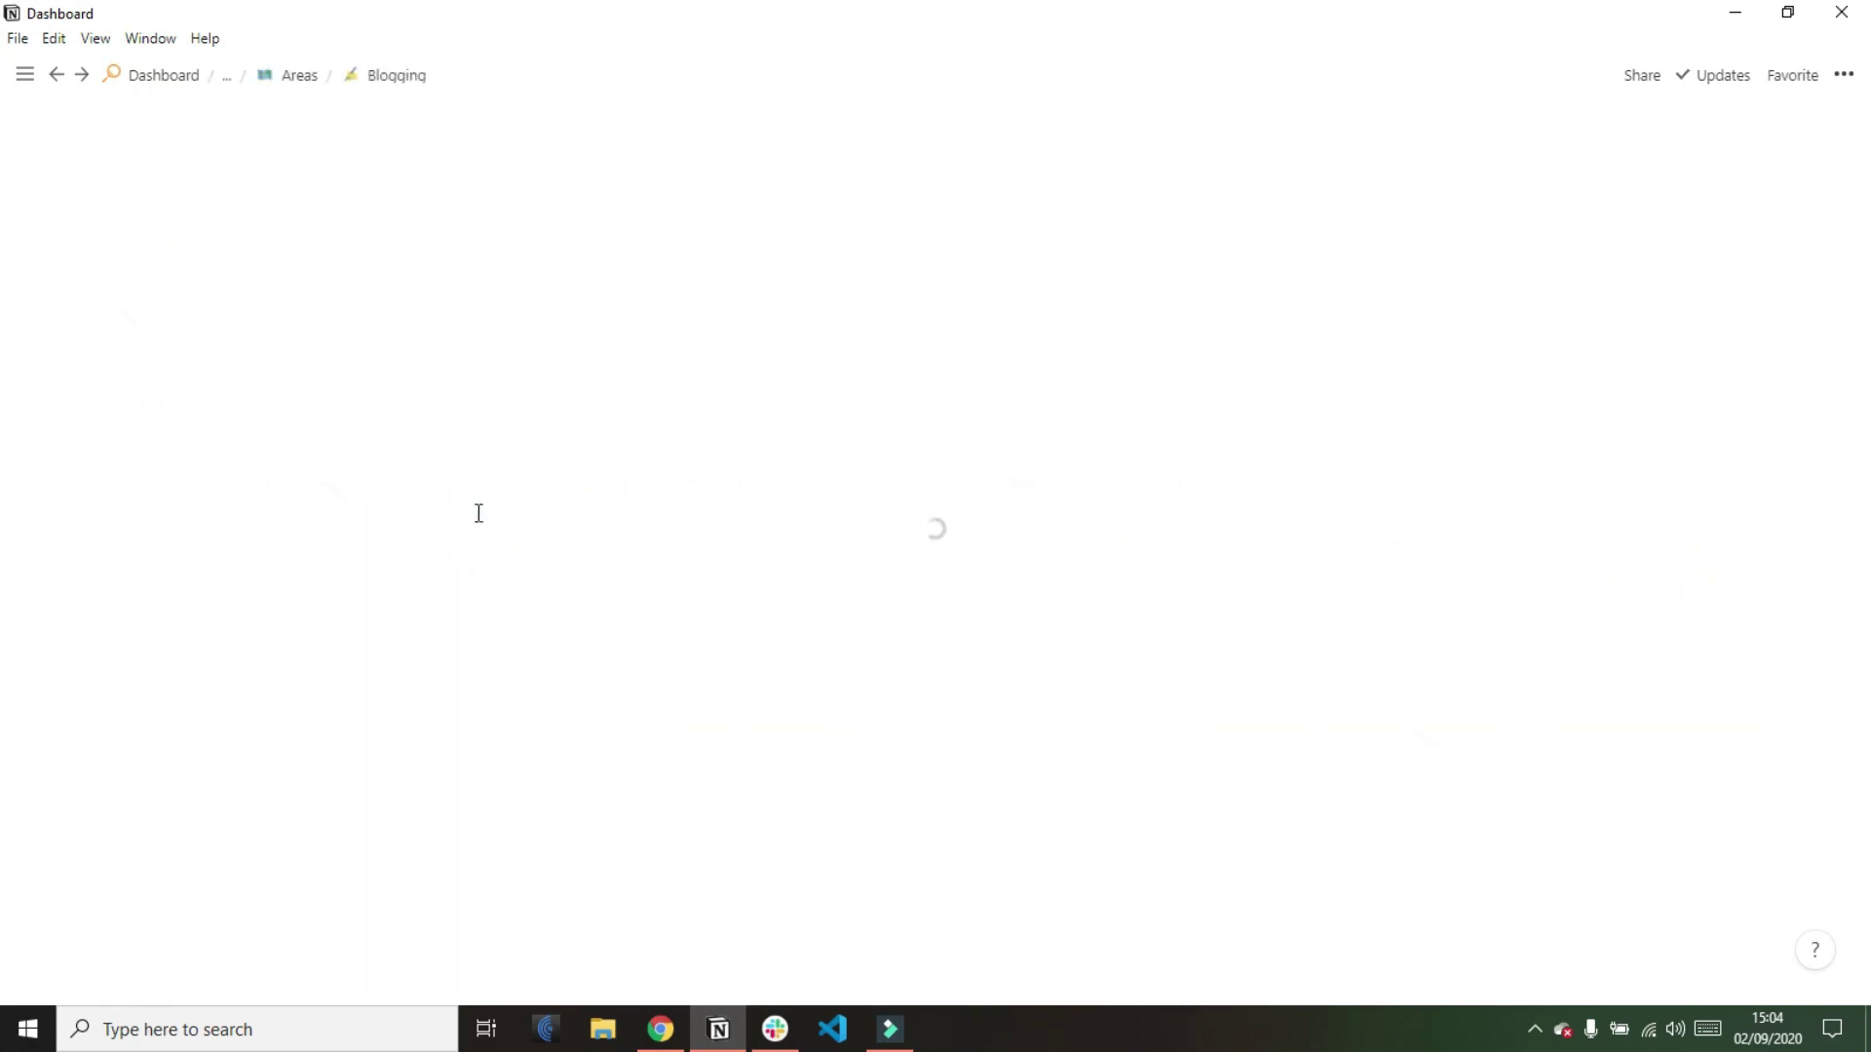
scroll(513, 649, down, 15)
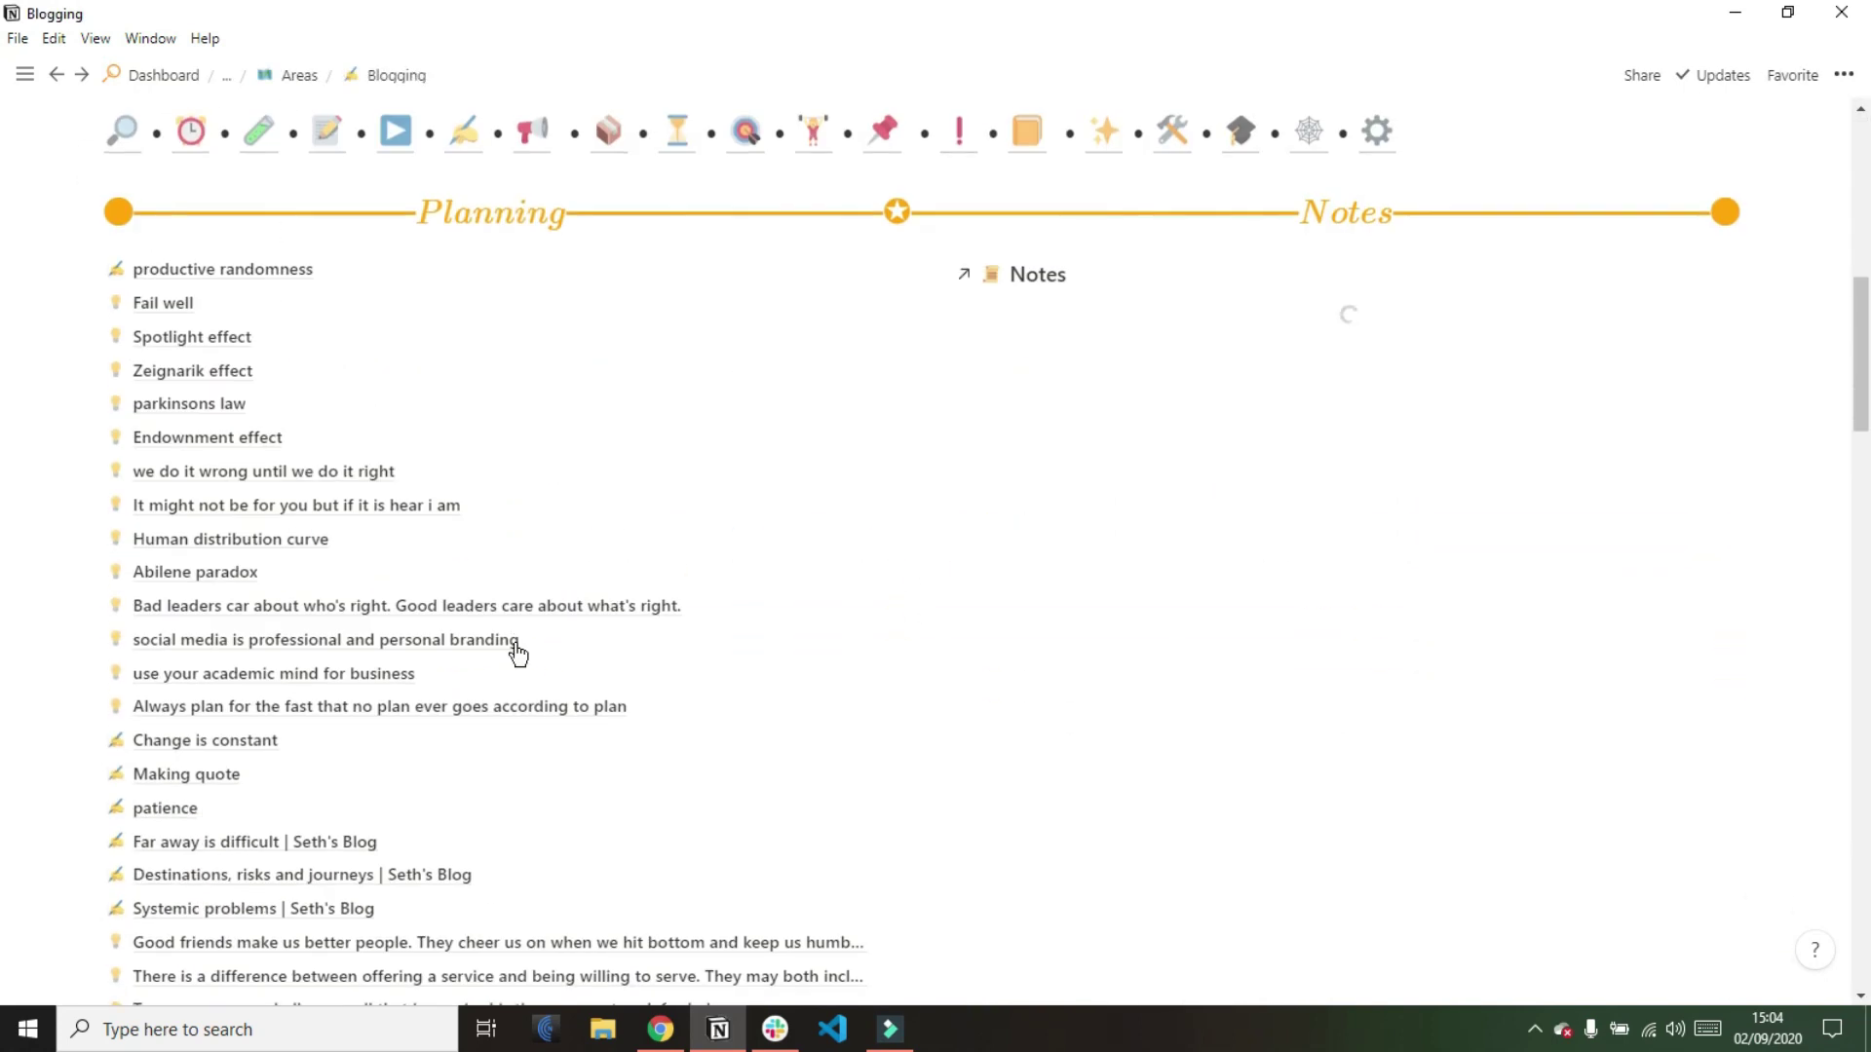
scroll(517, 650, down, 15)
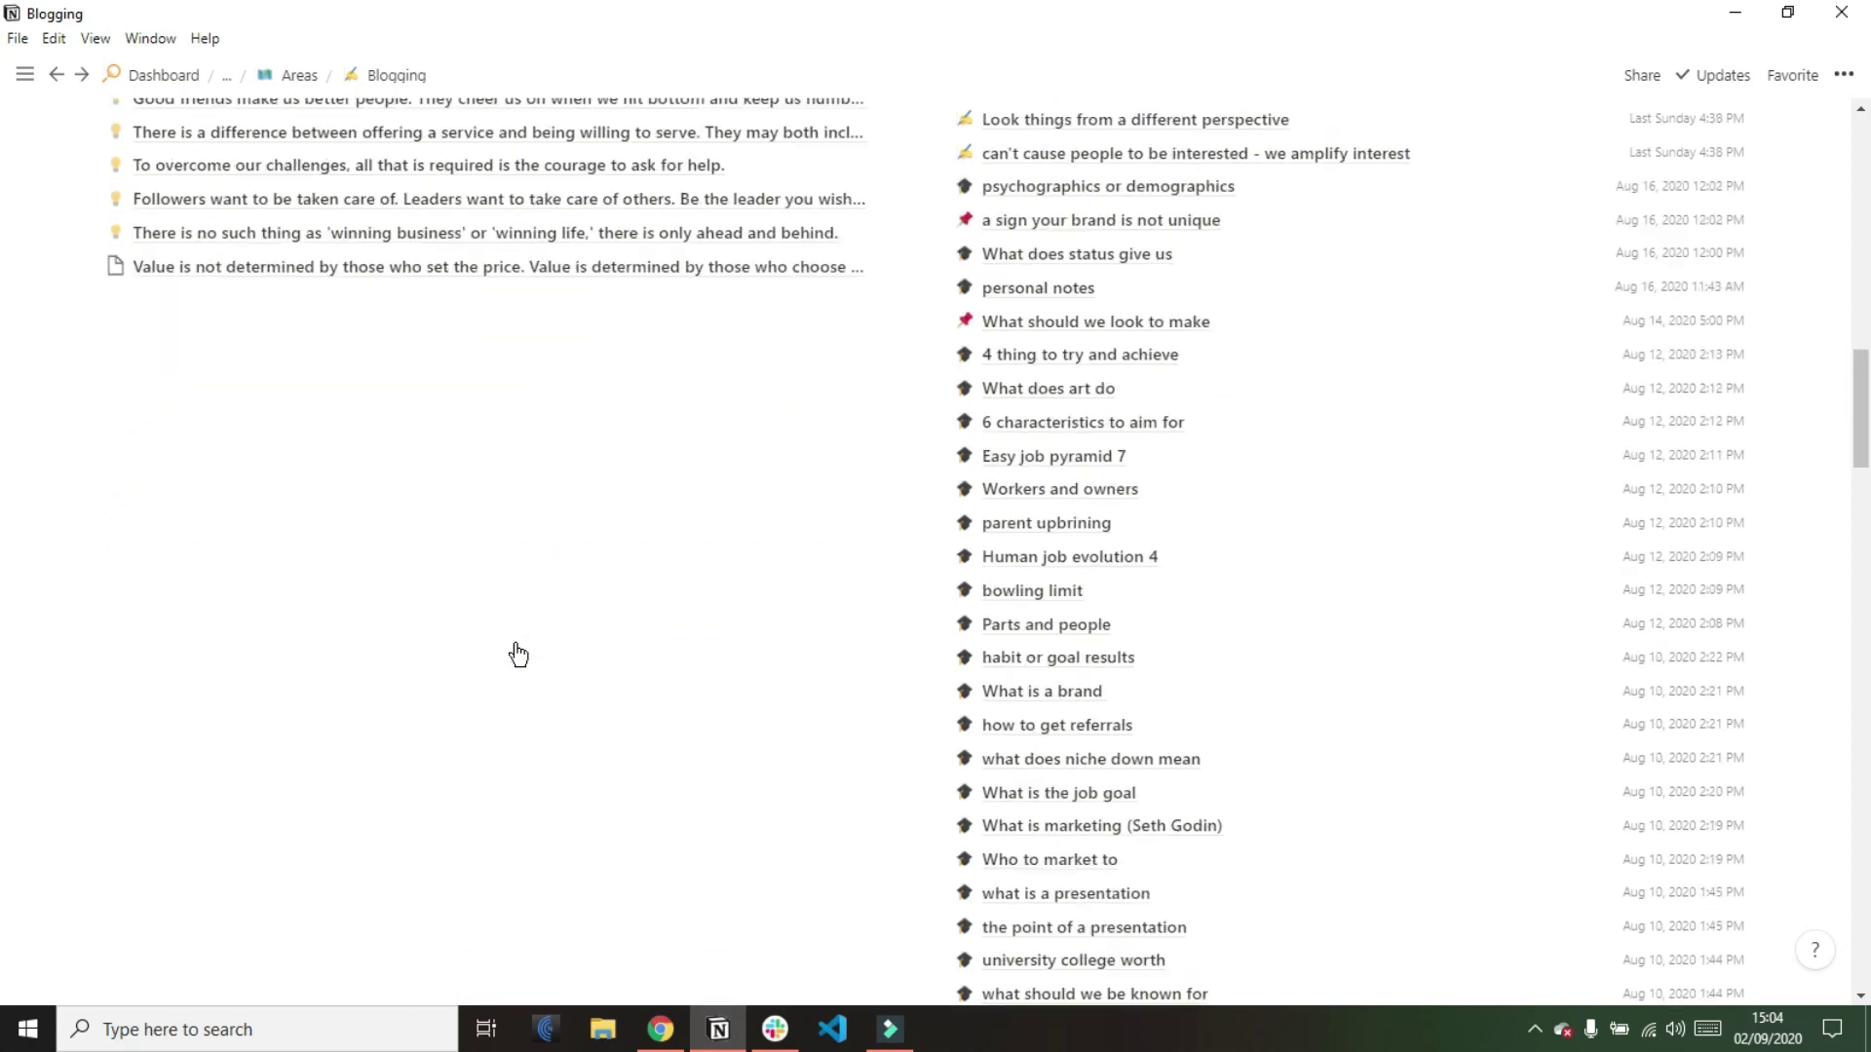
scroll(517, 644, down, 7)
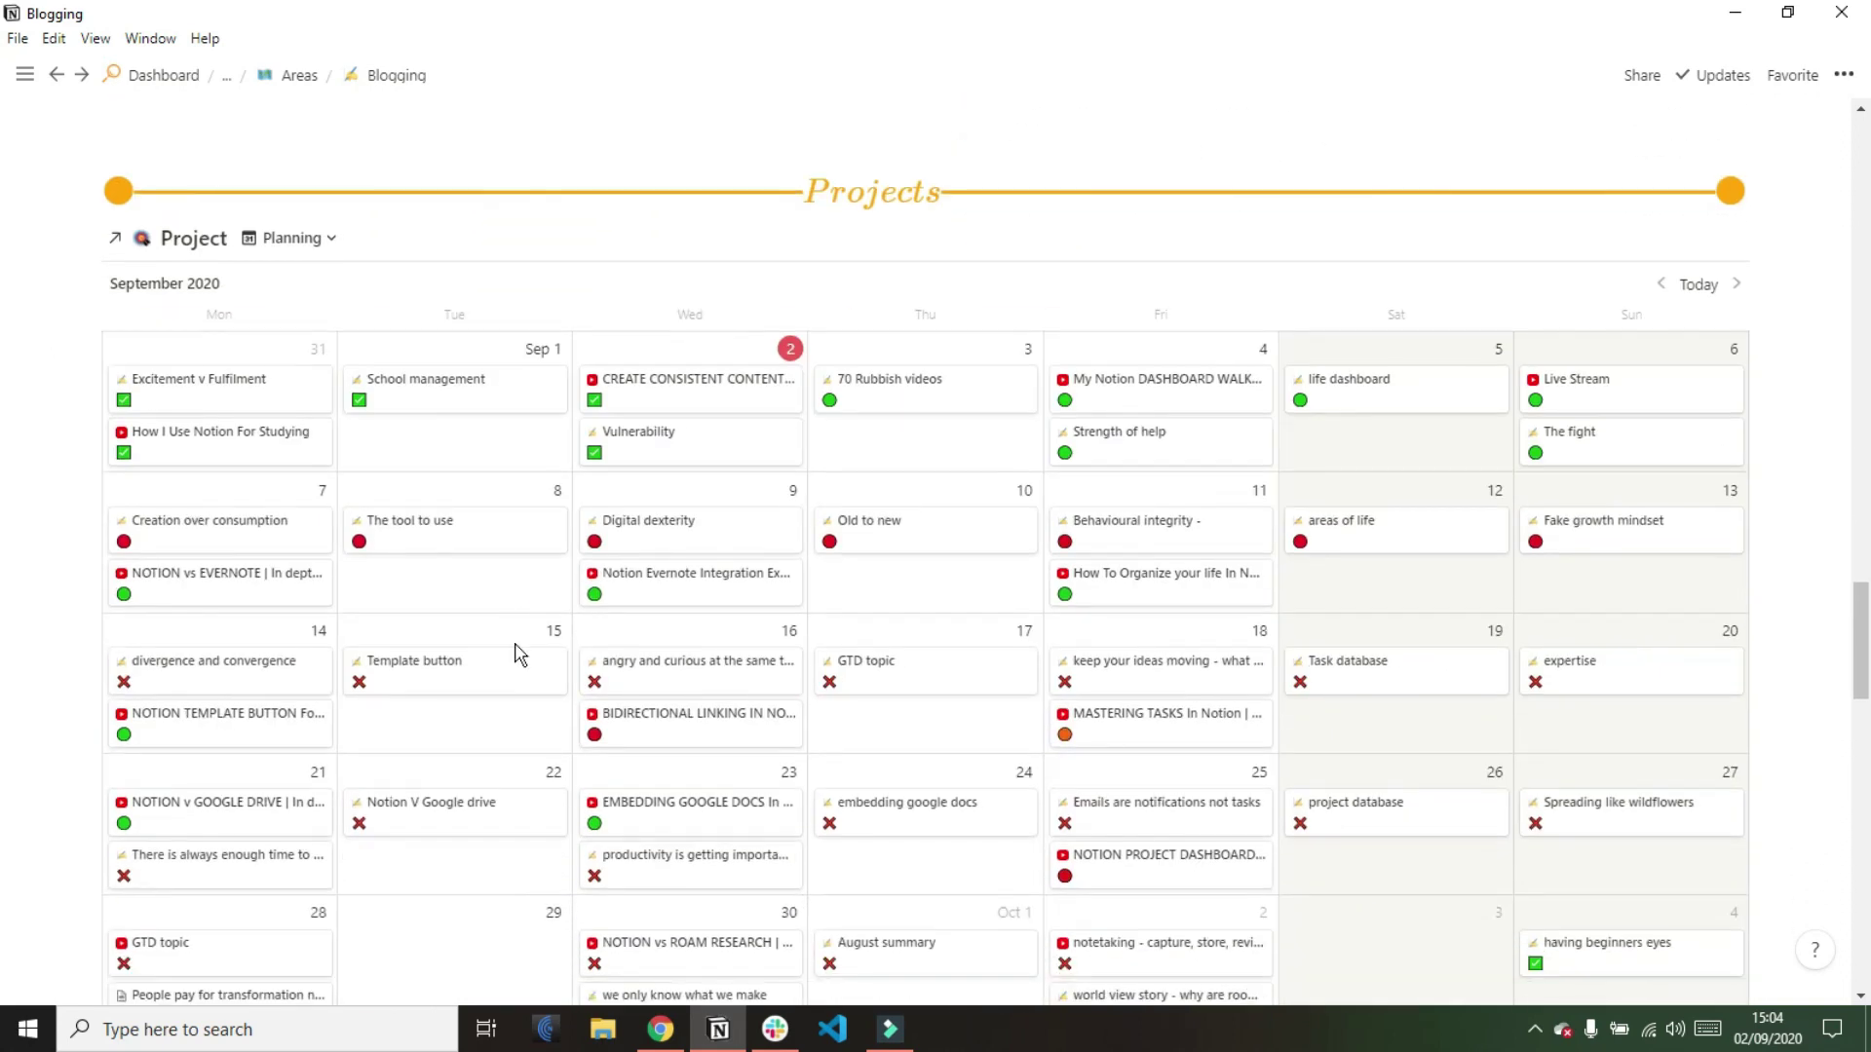
scroll(468, 410, down, 8)
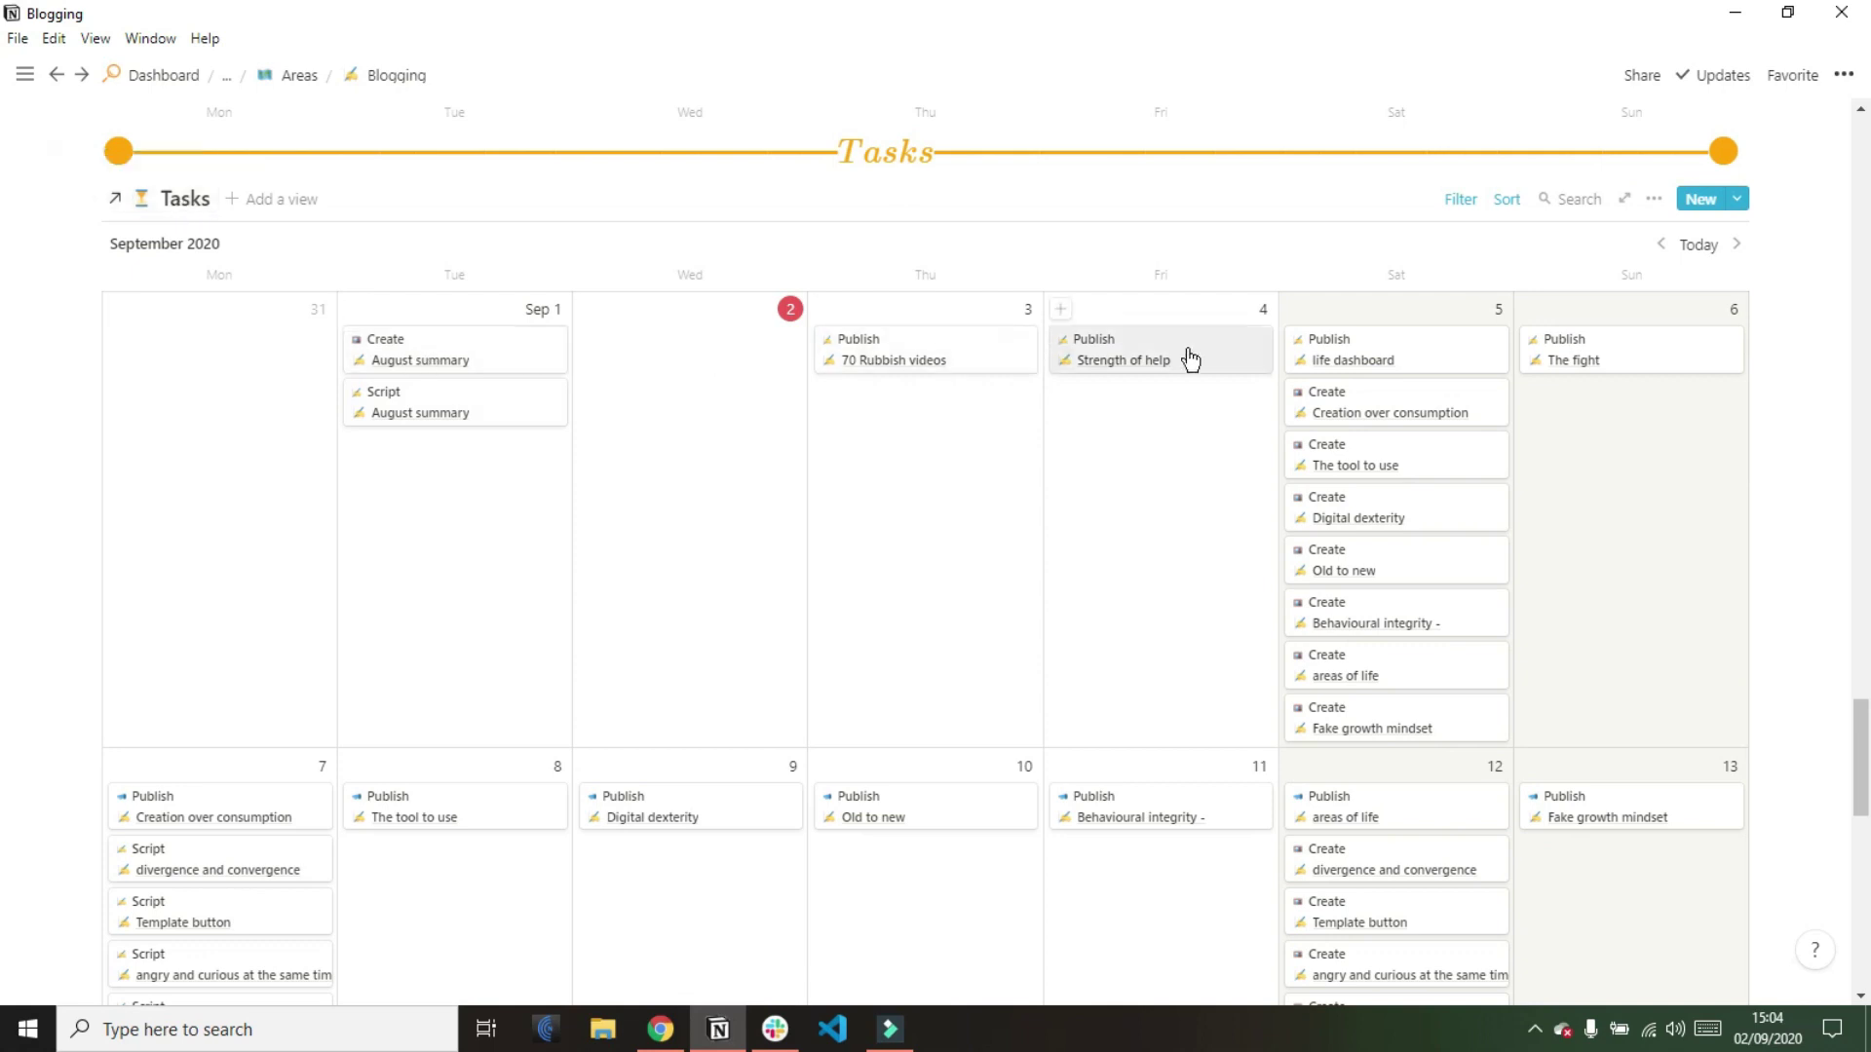
click(1463, 203)
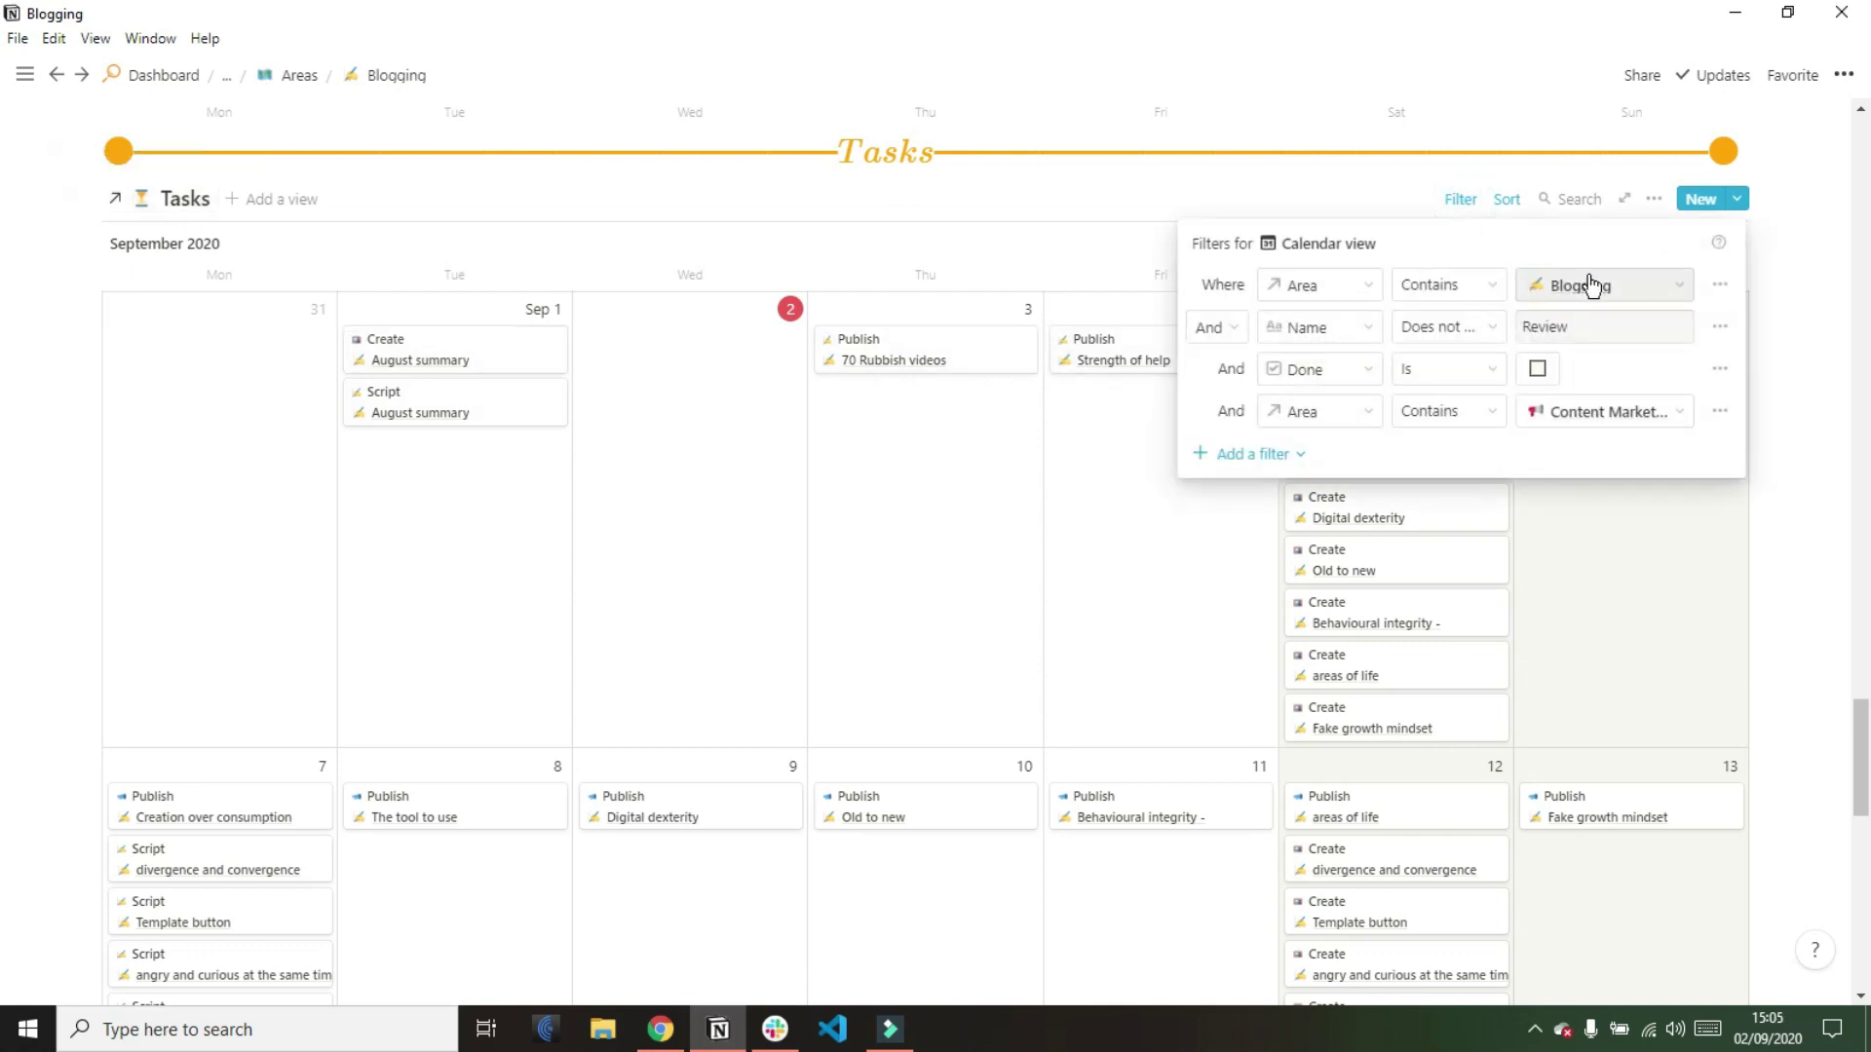
click(1150, 570)
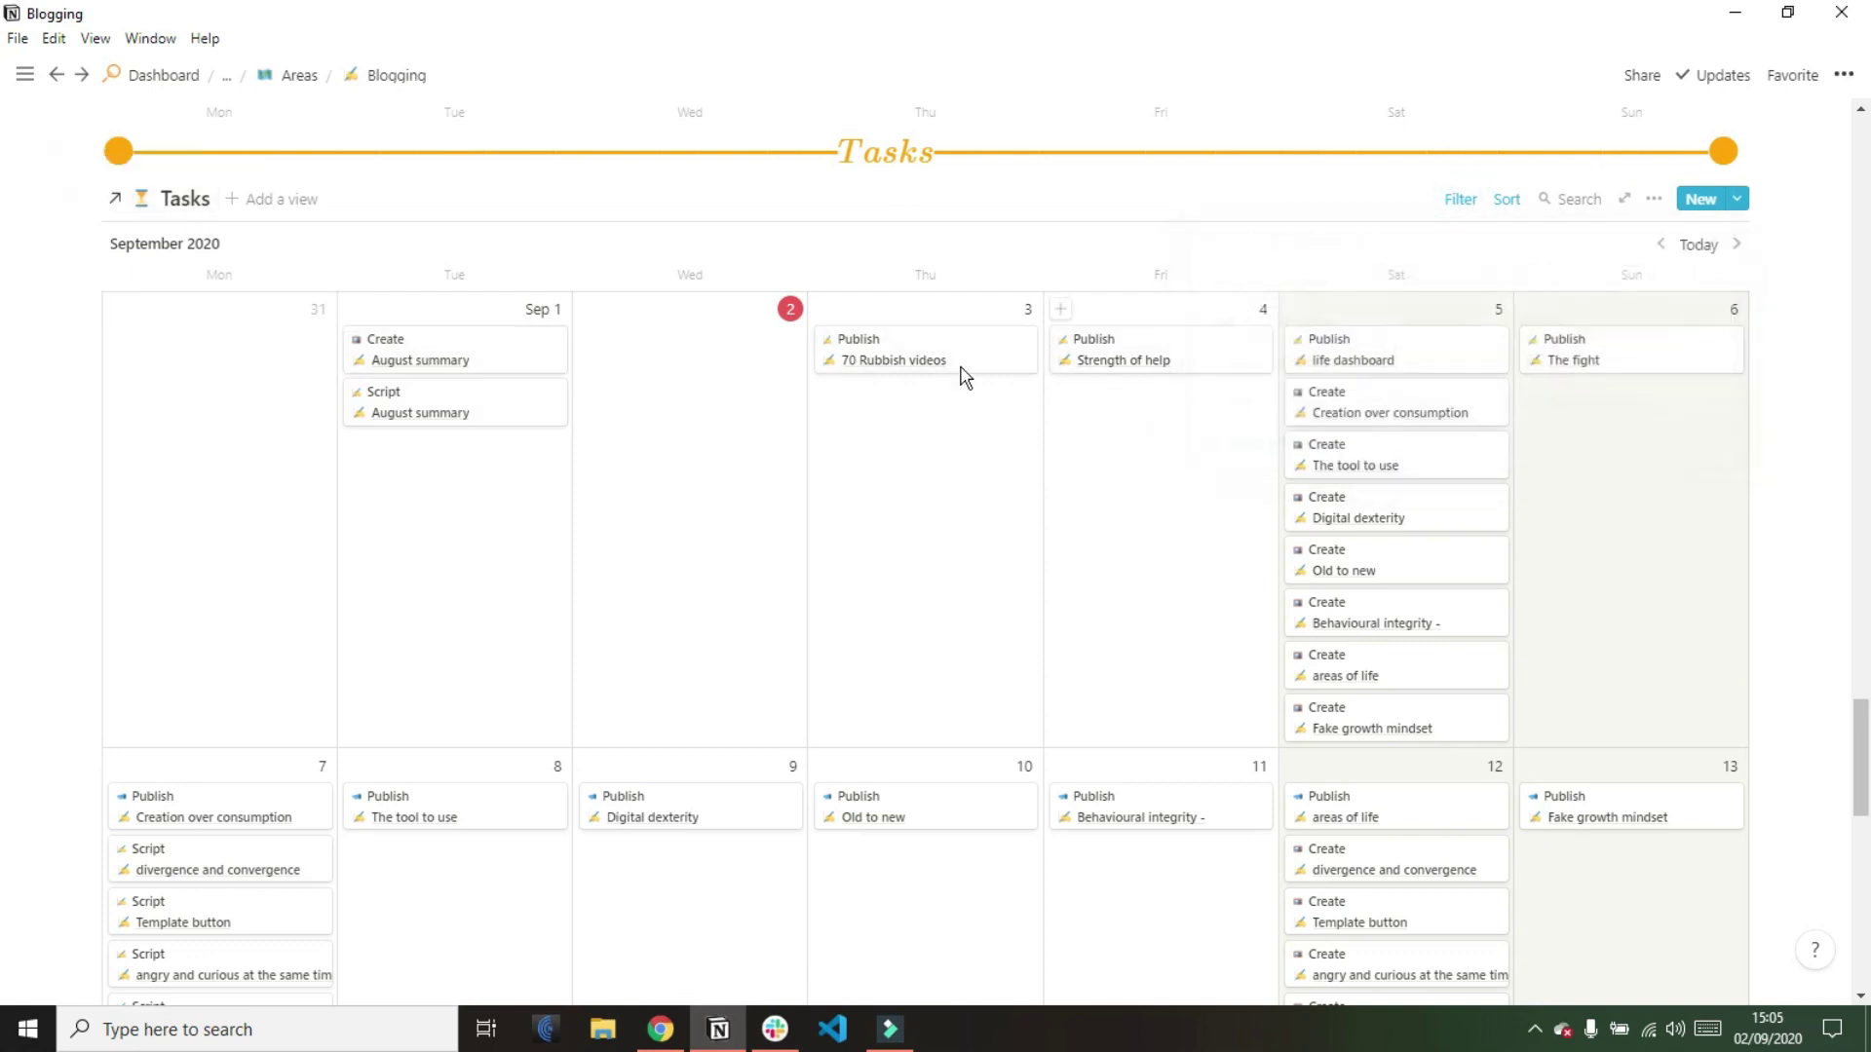
Inspect the 'Publish 70 Rubbish videos' task card, then close it
click(893, 359)
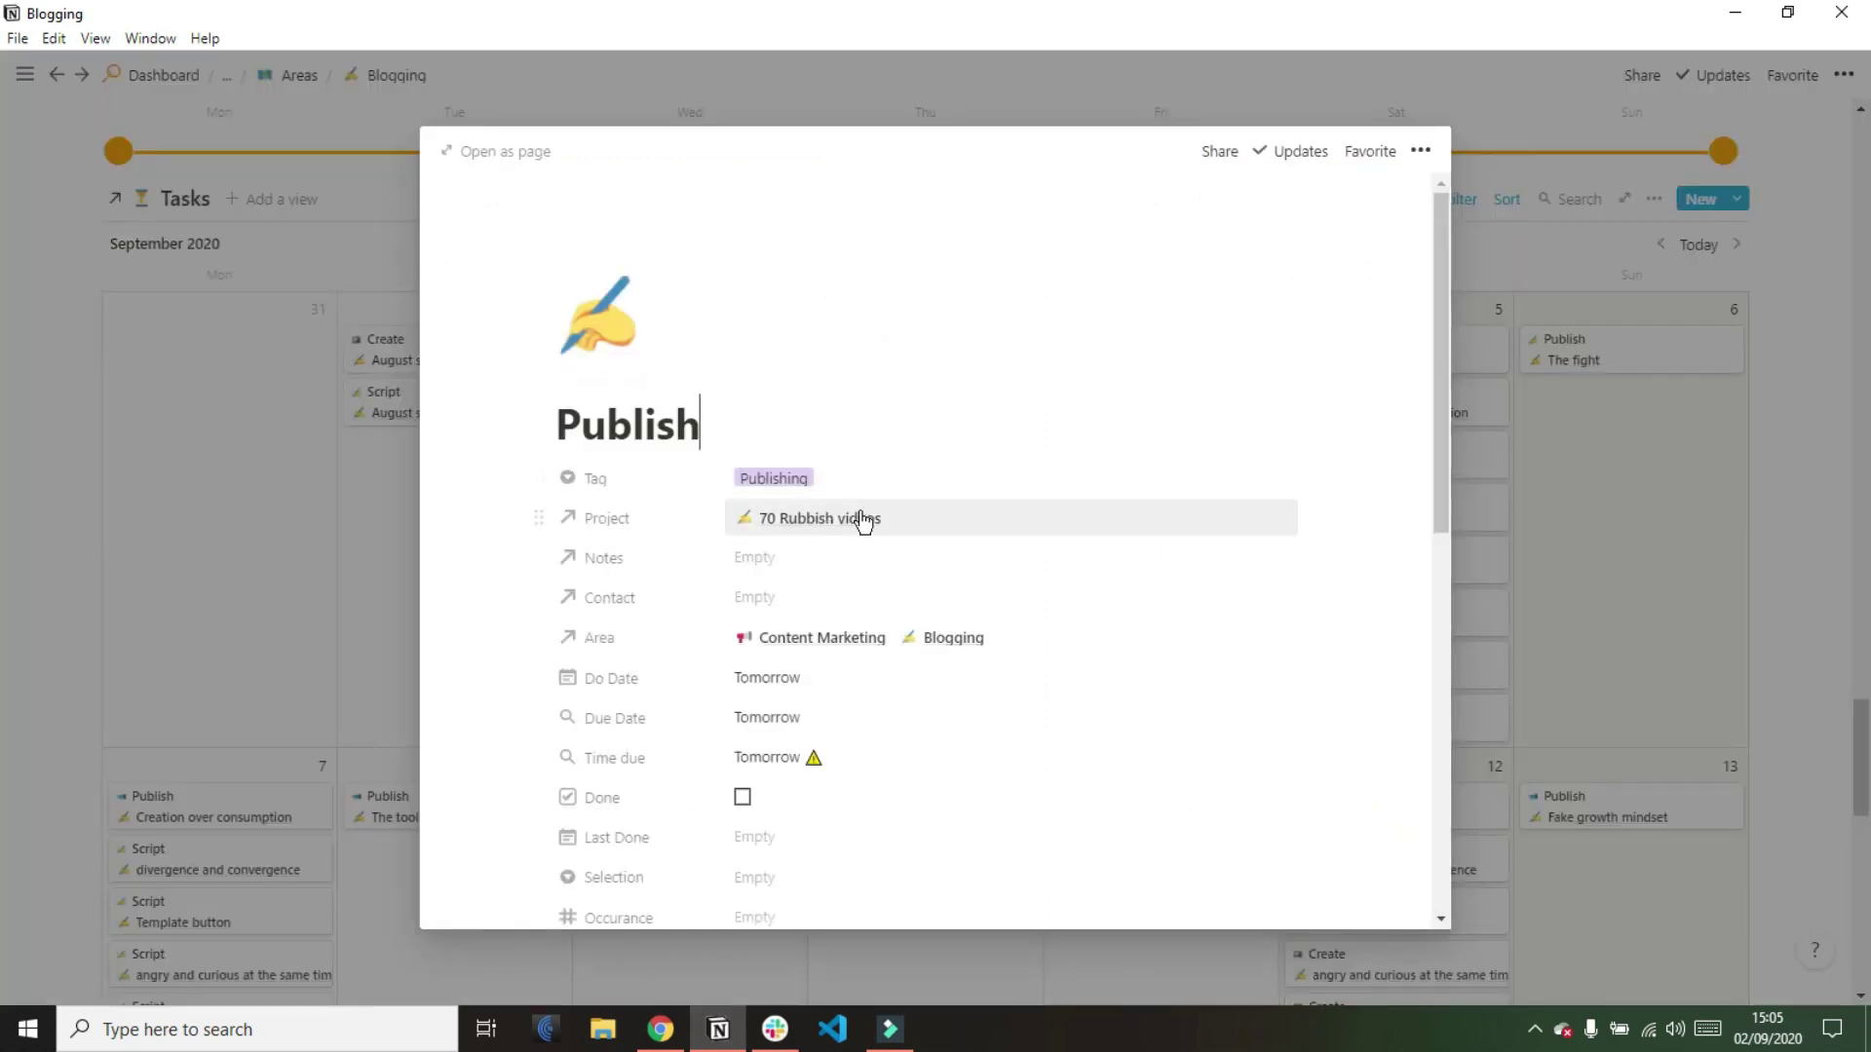
scroll(760, 440, down, 2)
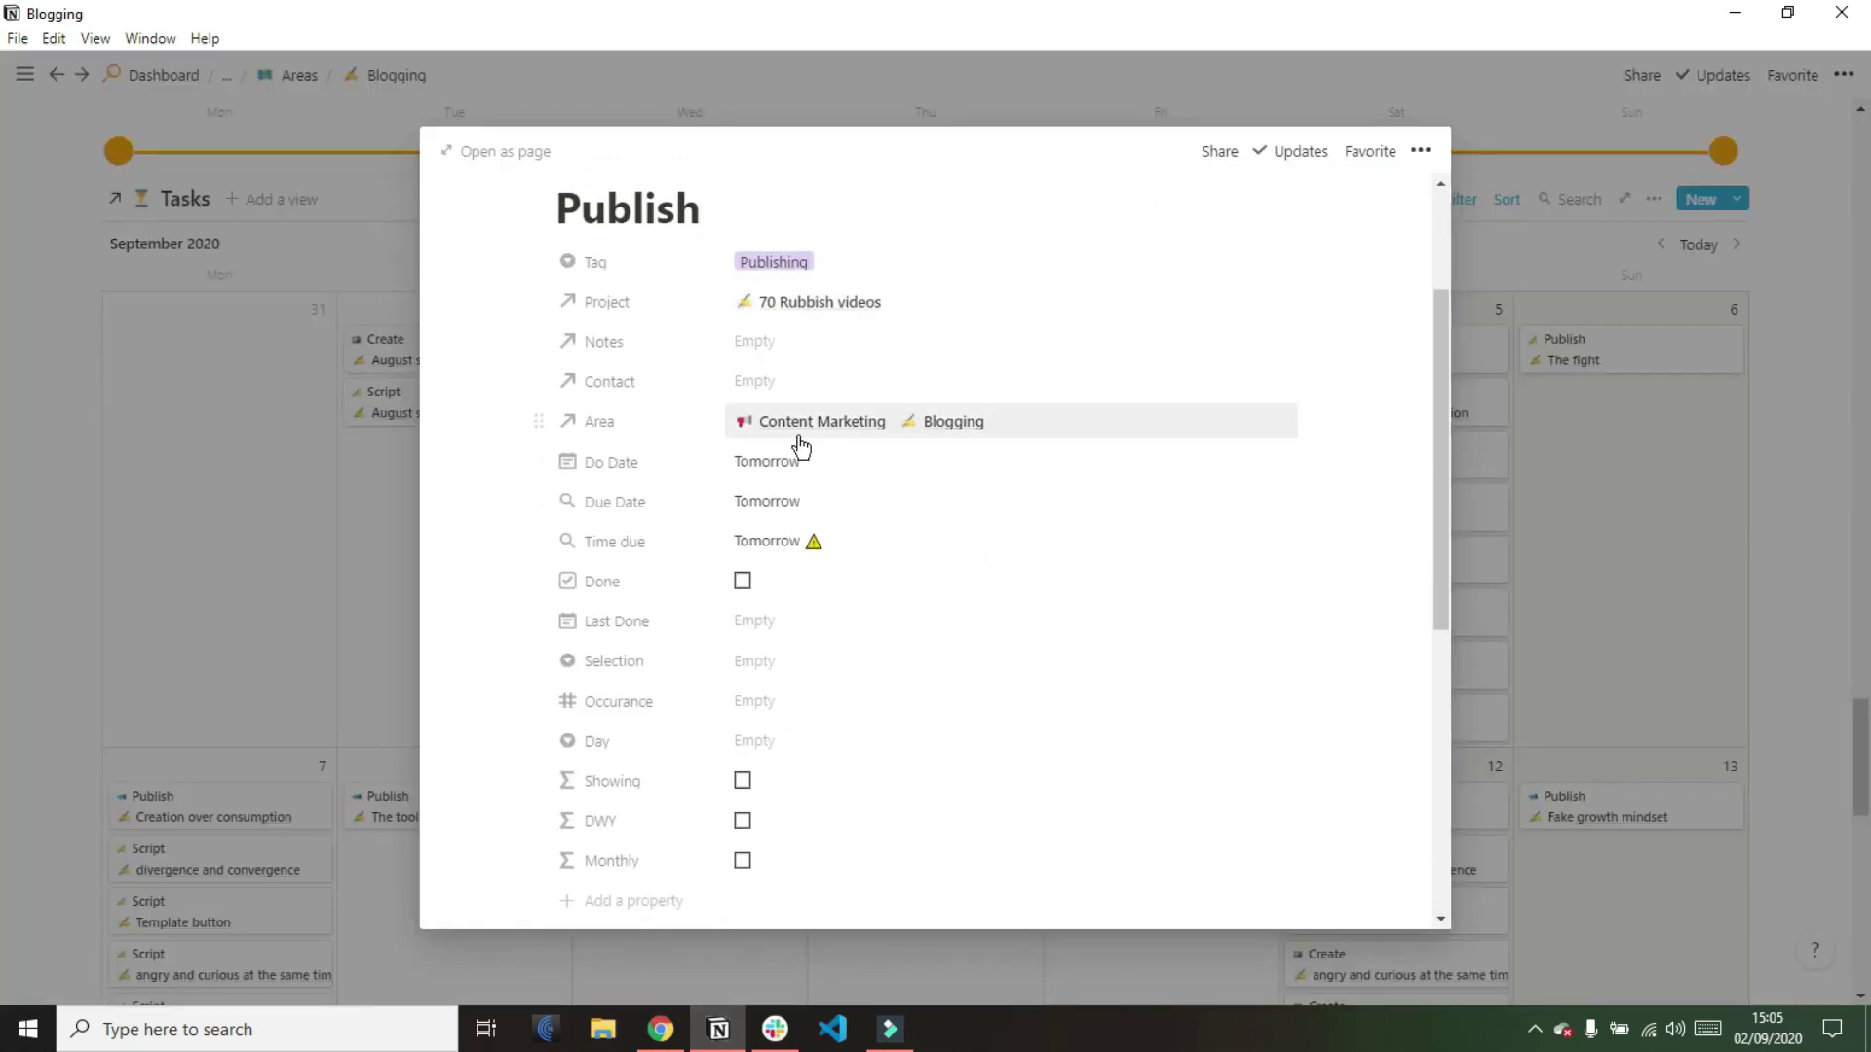
click(1594, 446)
scroll(1599, 458, down, 1)
scroll(1599, 458, down, 1)
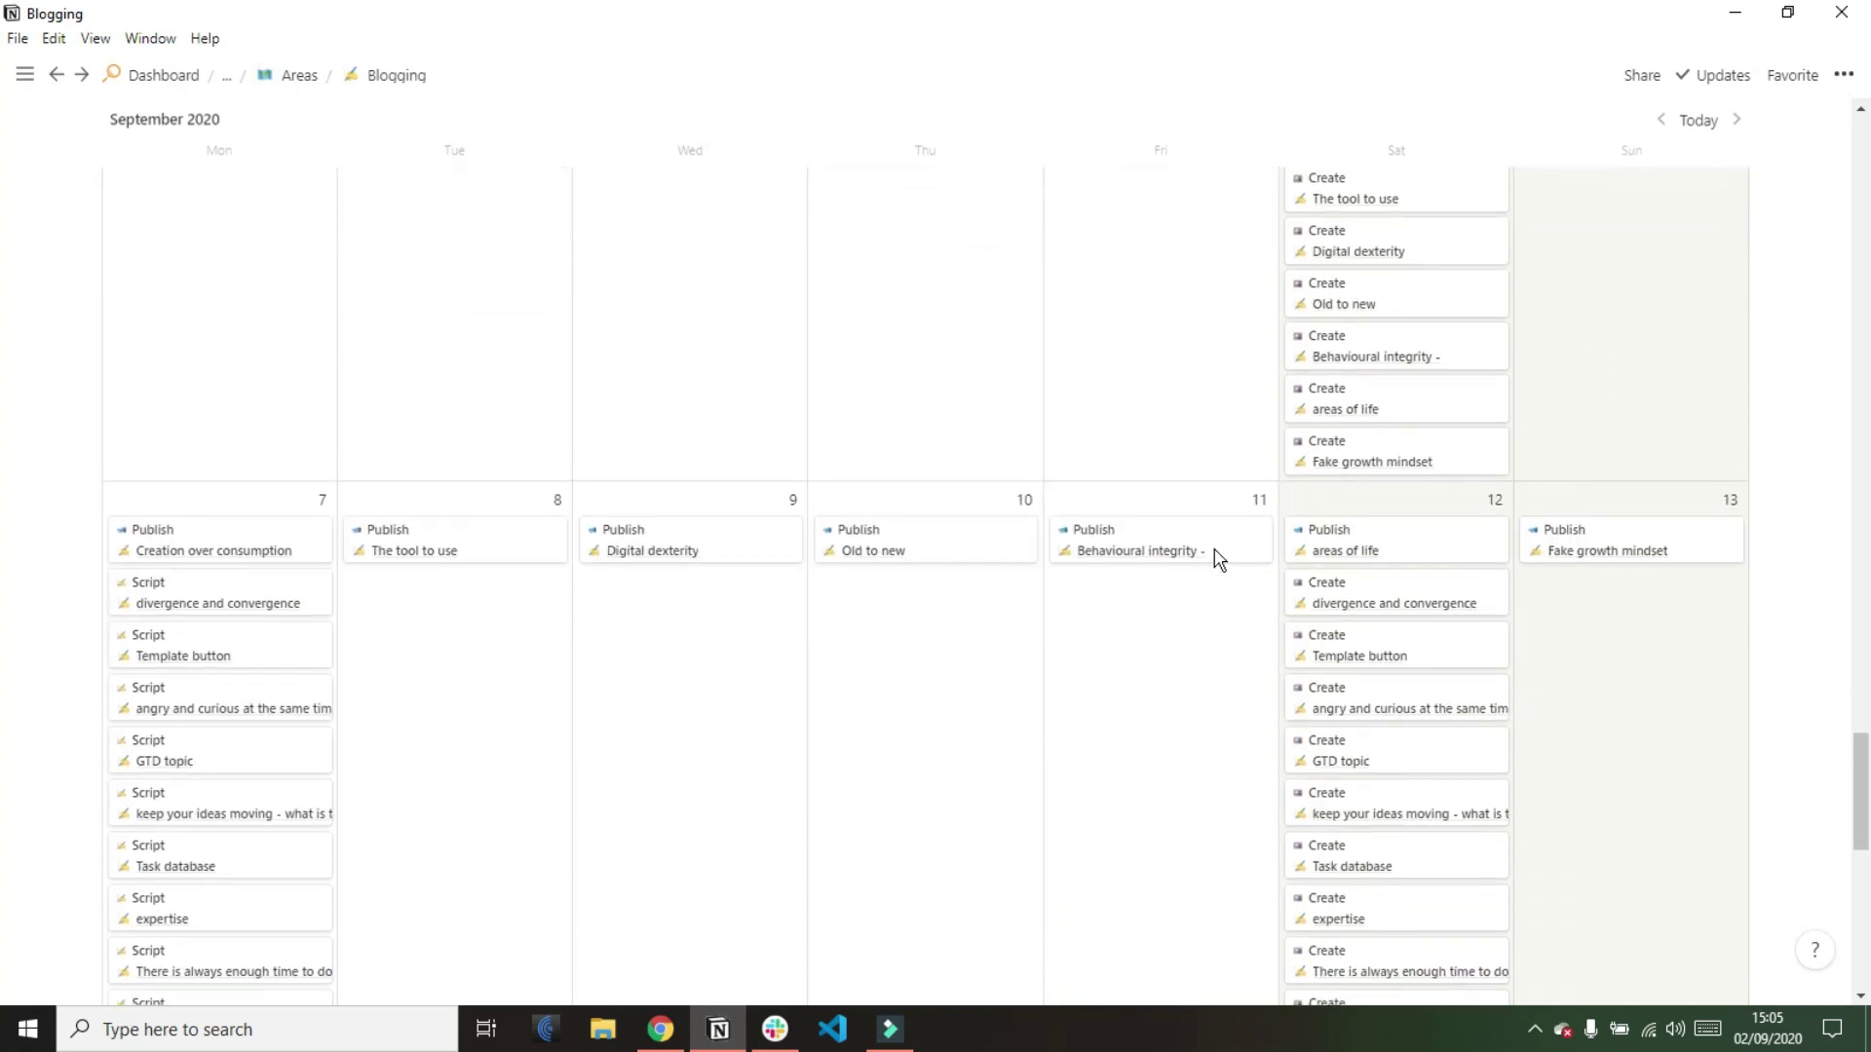
scroll(647, 451, up, 8)
scroll(647, 448, up, 15)
Open the YouTube area page and scroll to its Tasks calendar
click(391, 407)
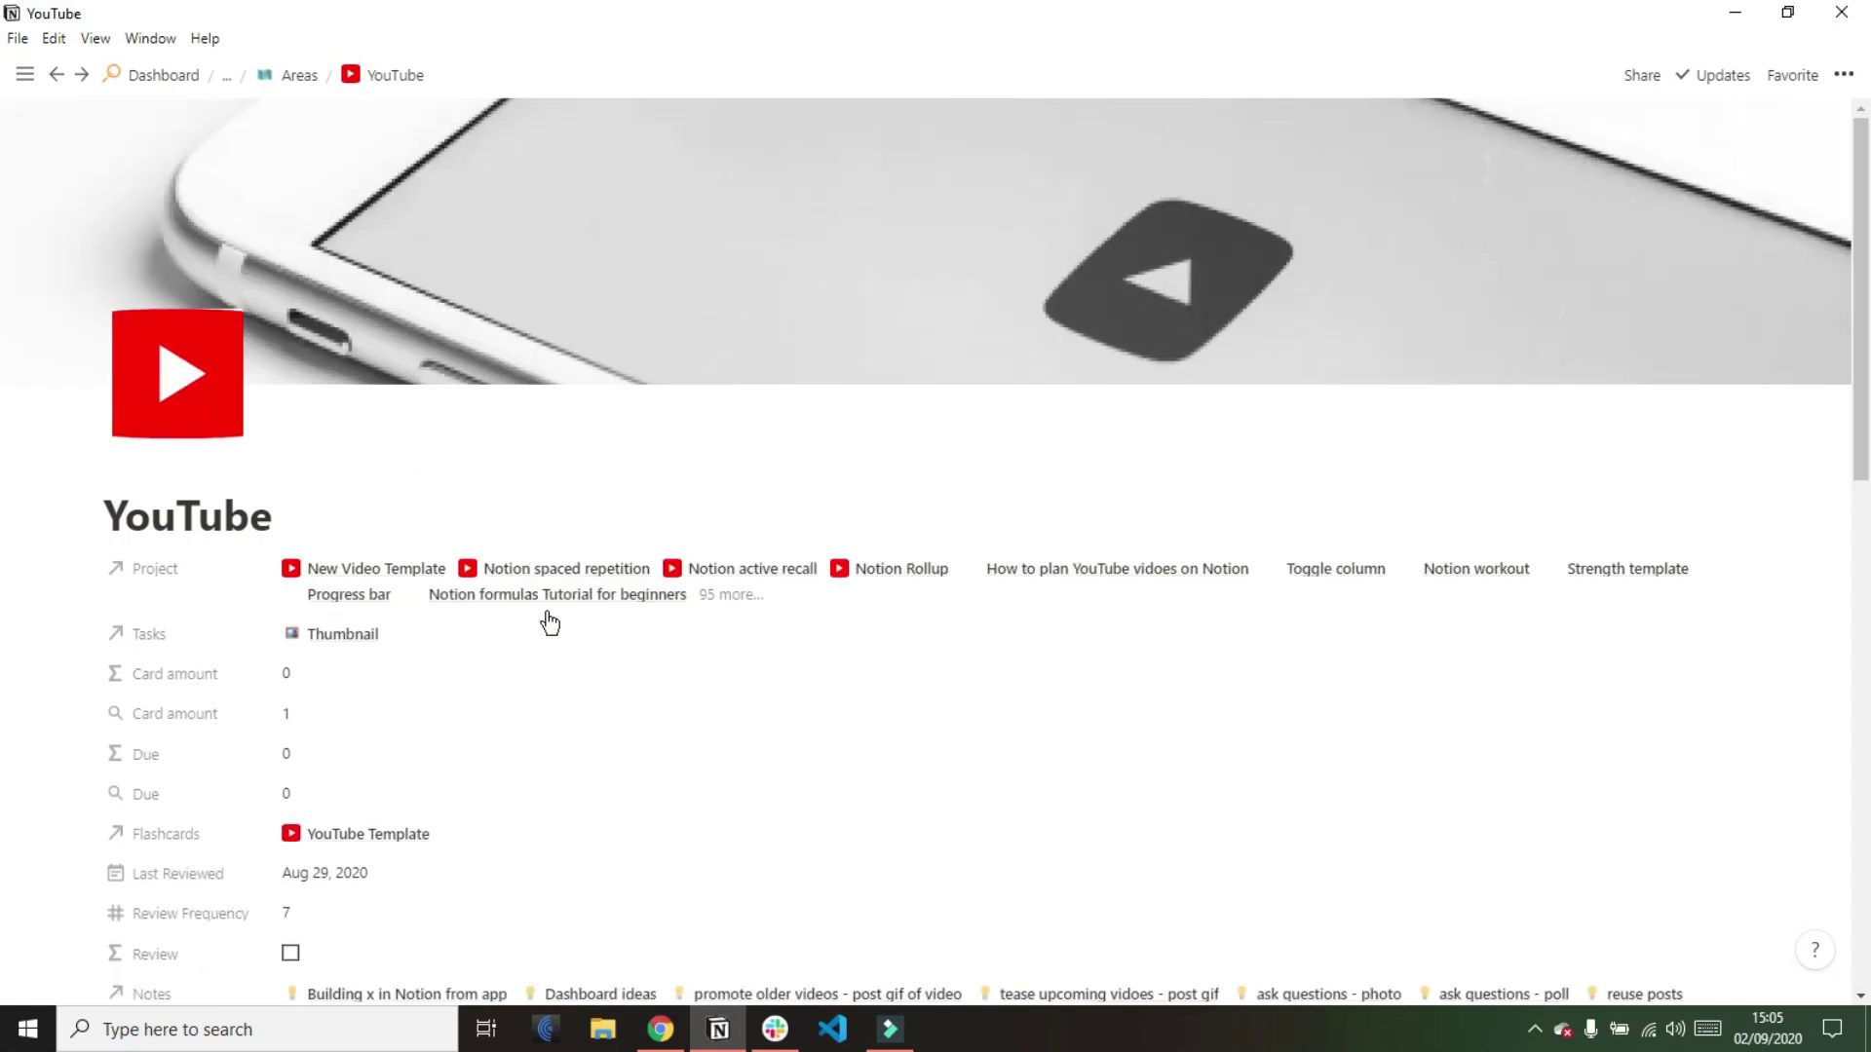
scroll(548, 612, down, 10)
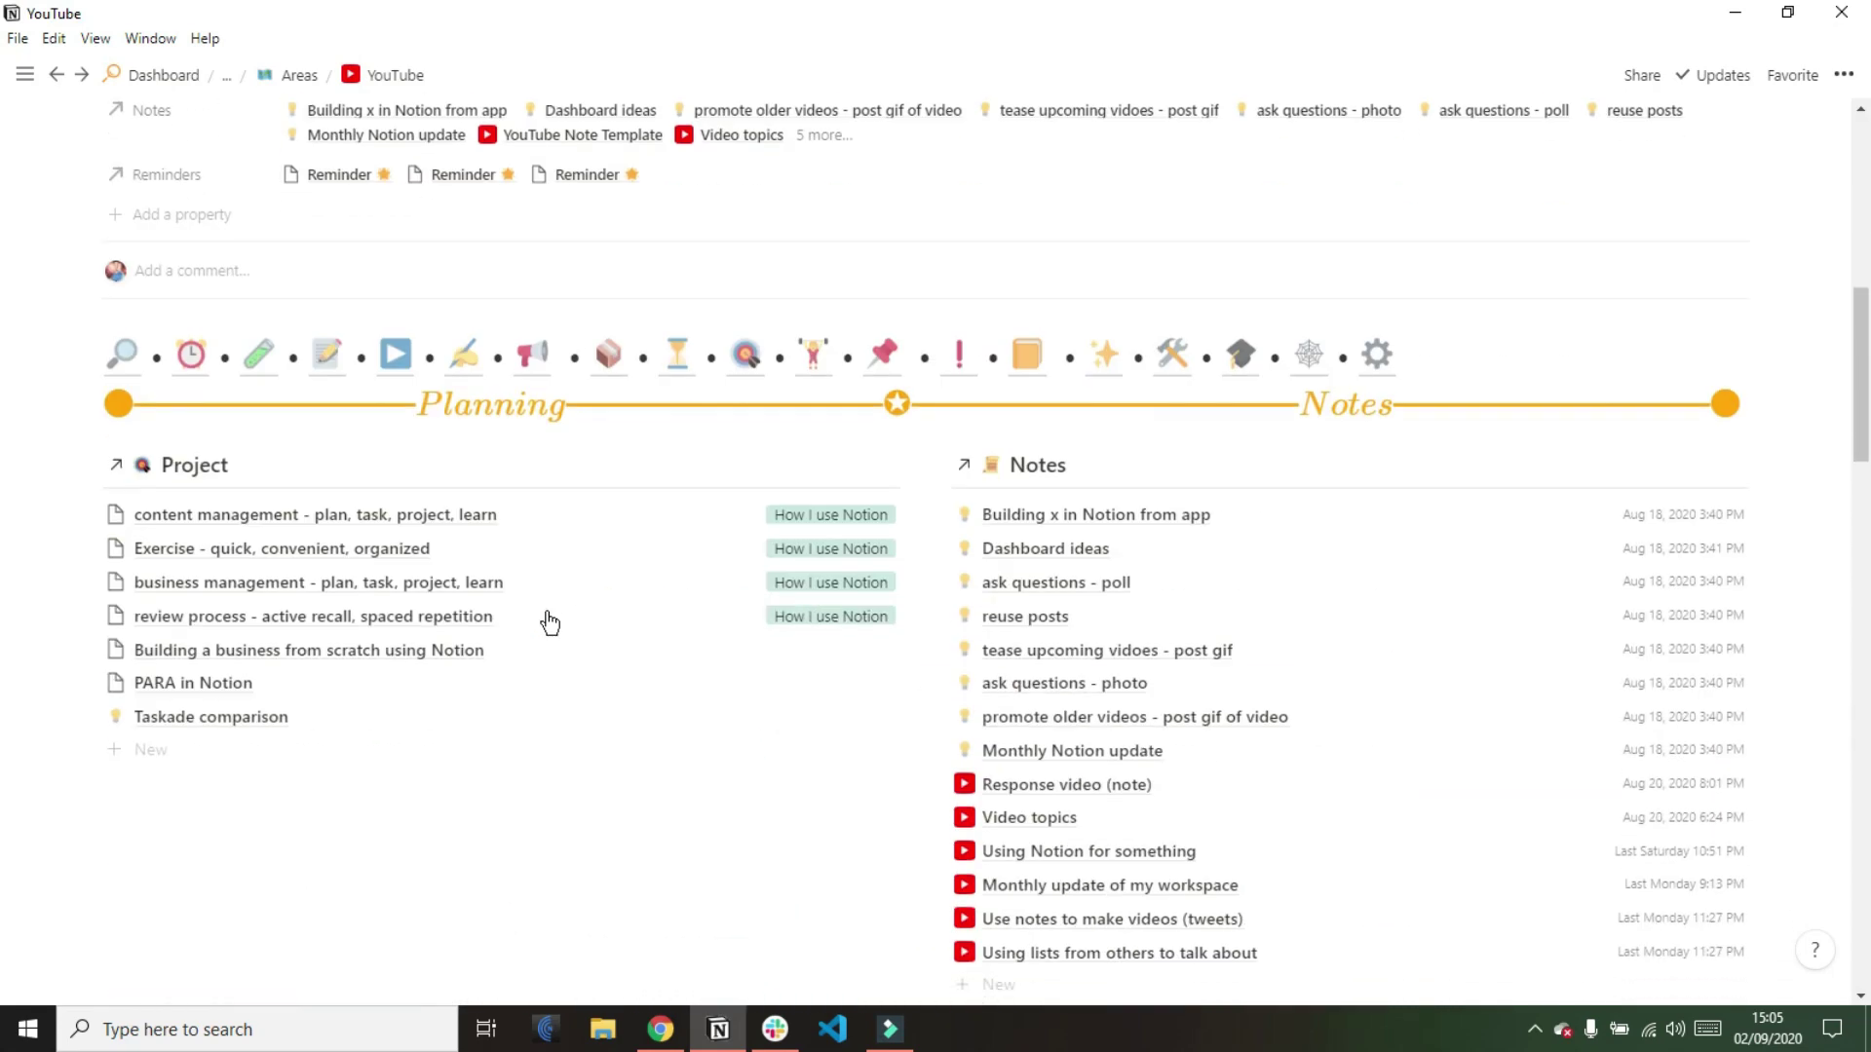
scroll(550, 624, down, 15)
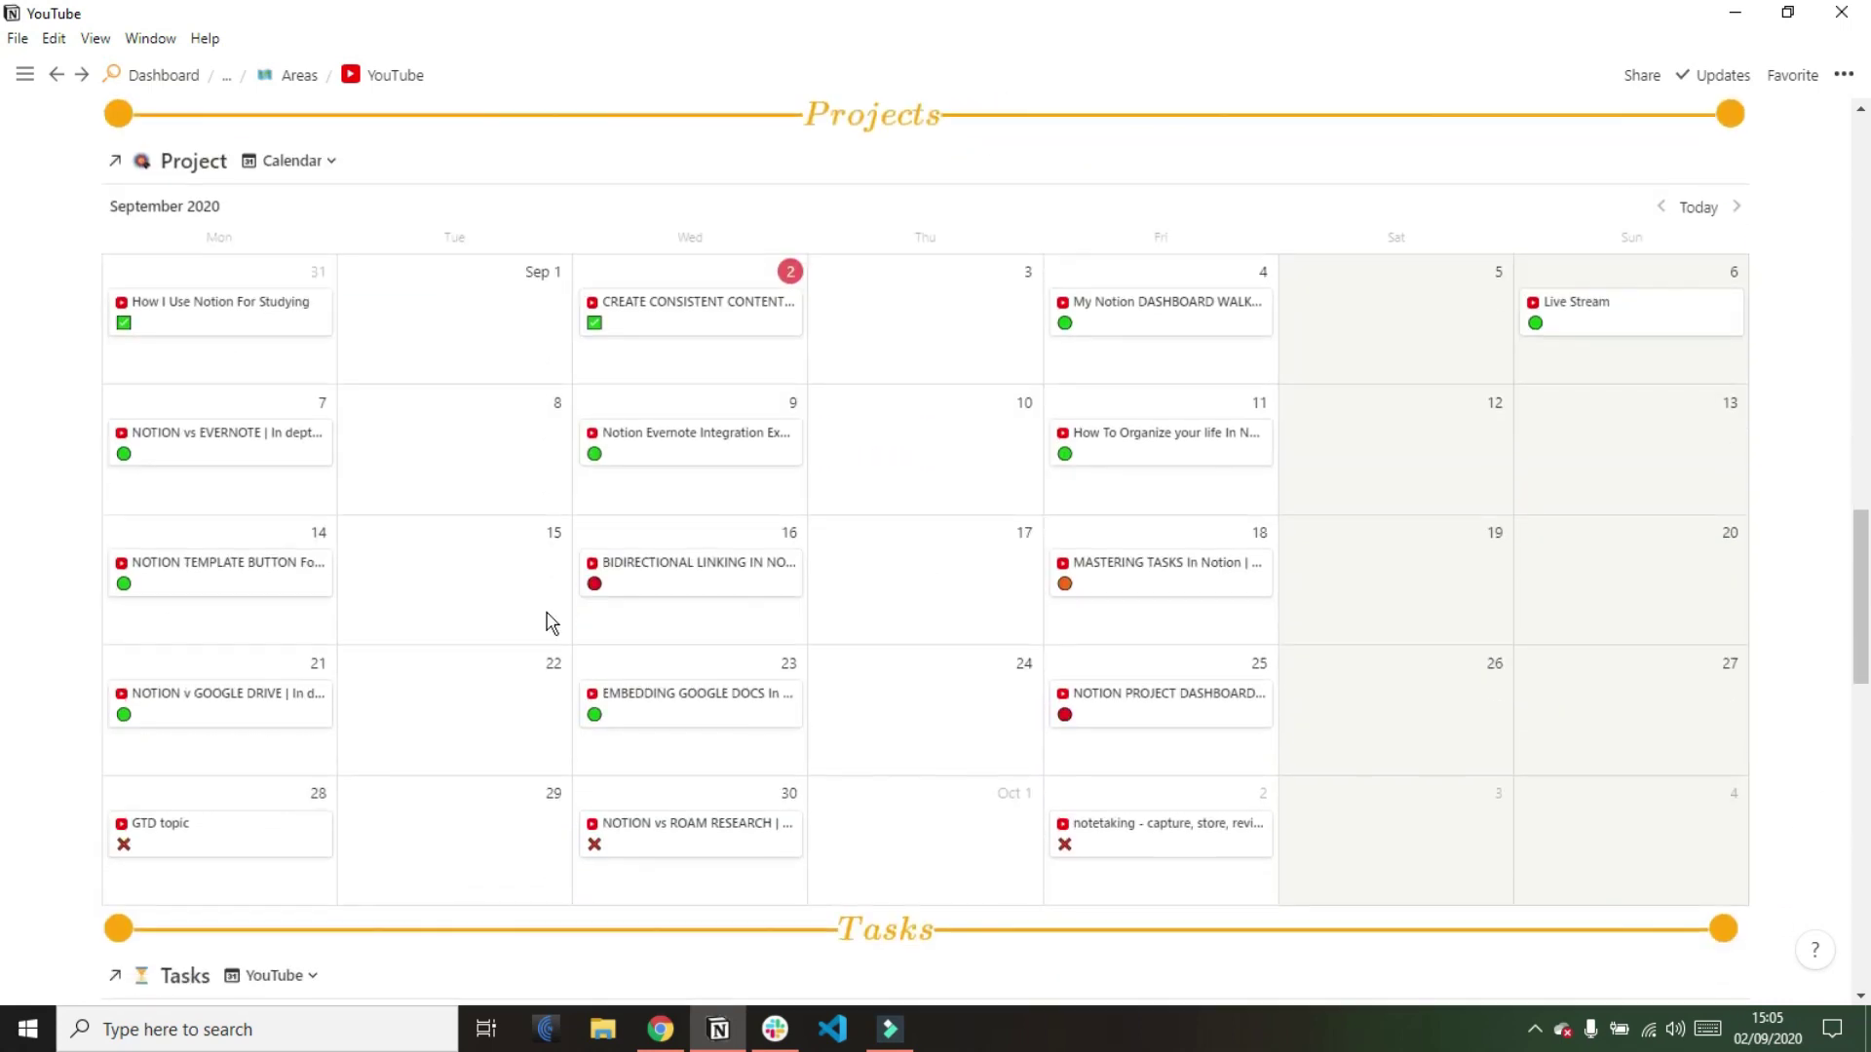
scroll(548, 621, down, 5)
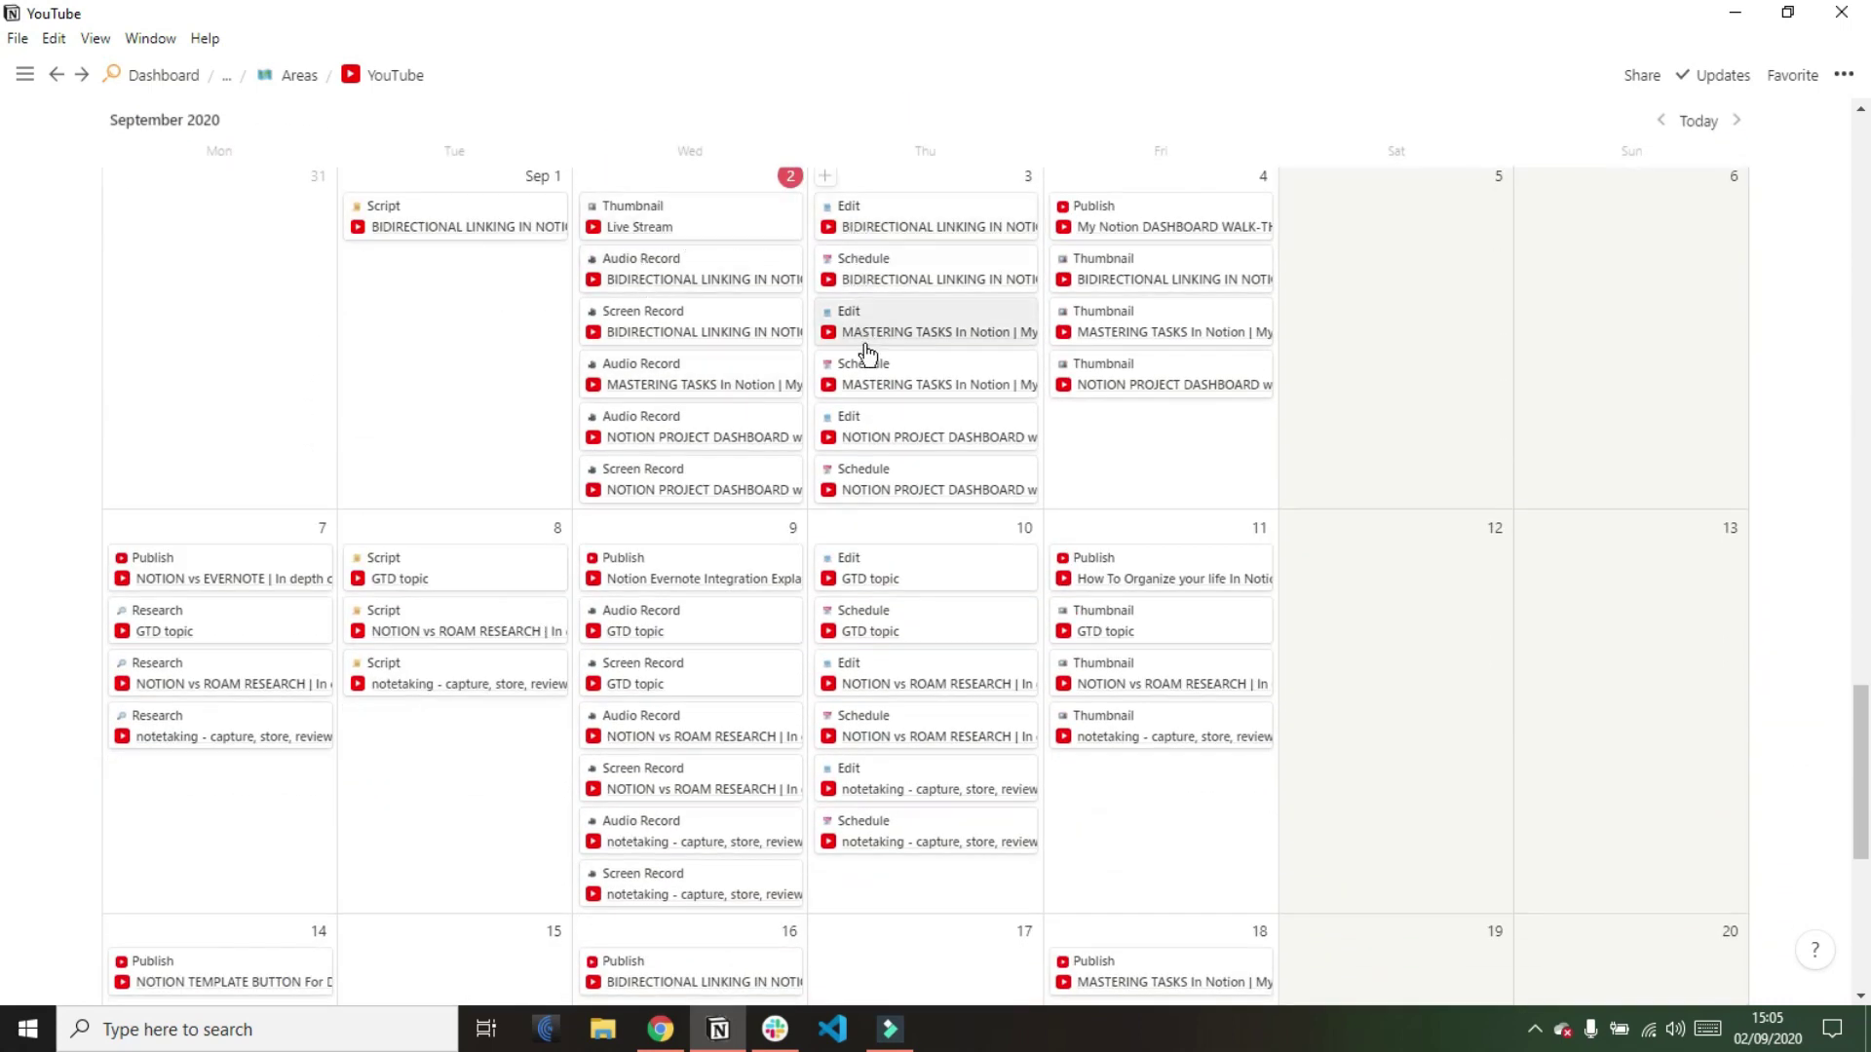
scroll(869, 380, up, 1)
scroll(869, 380, up, 3)
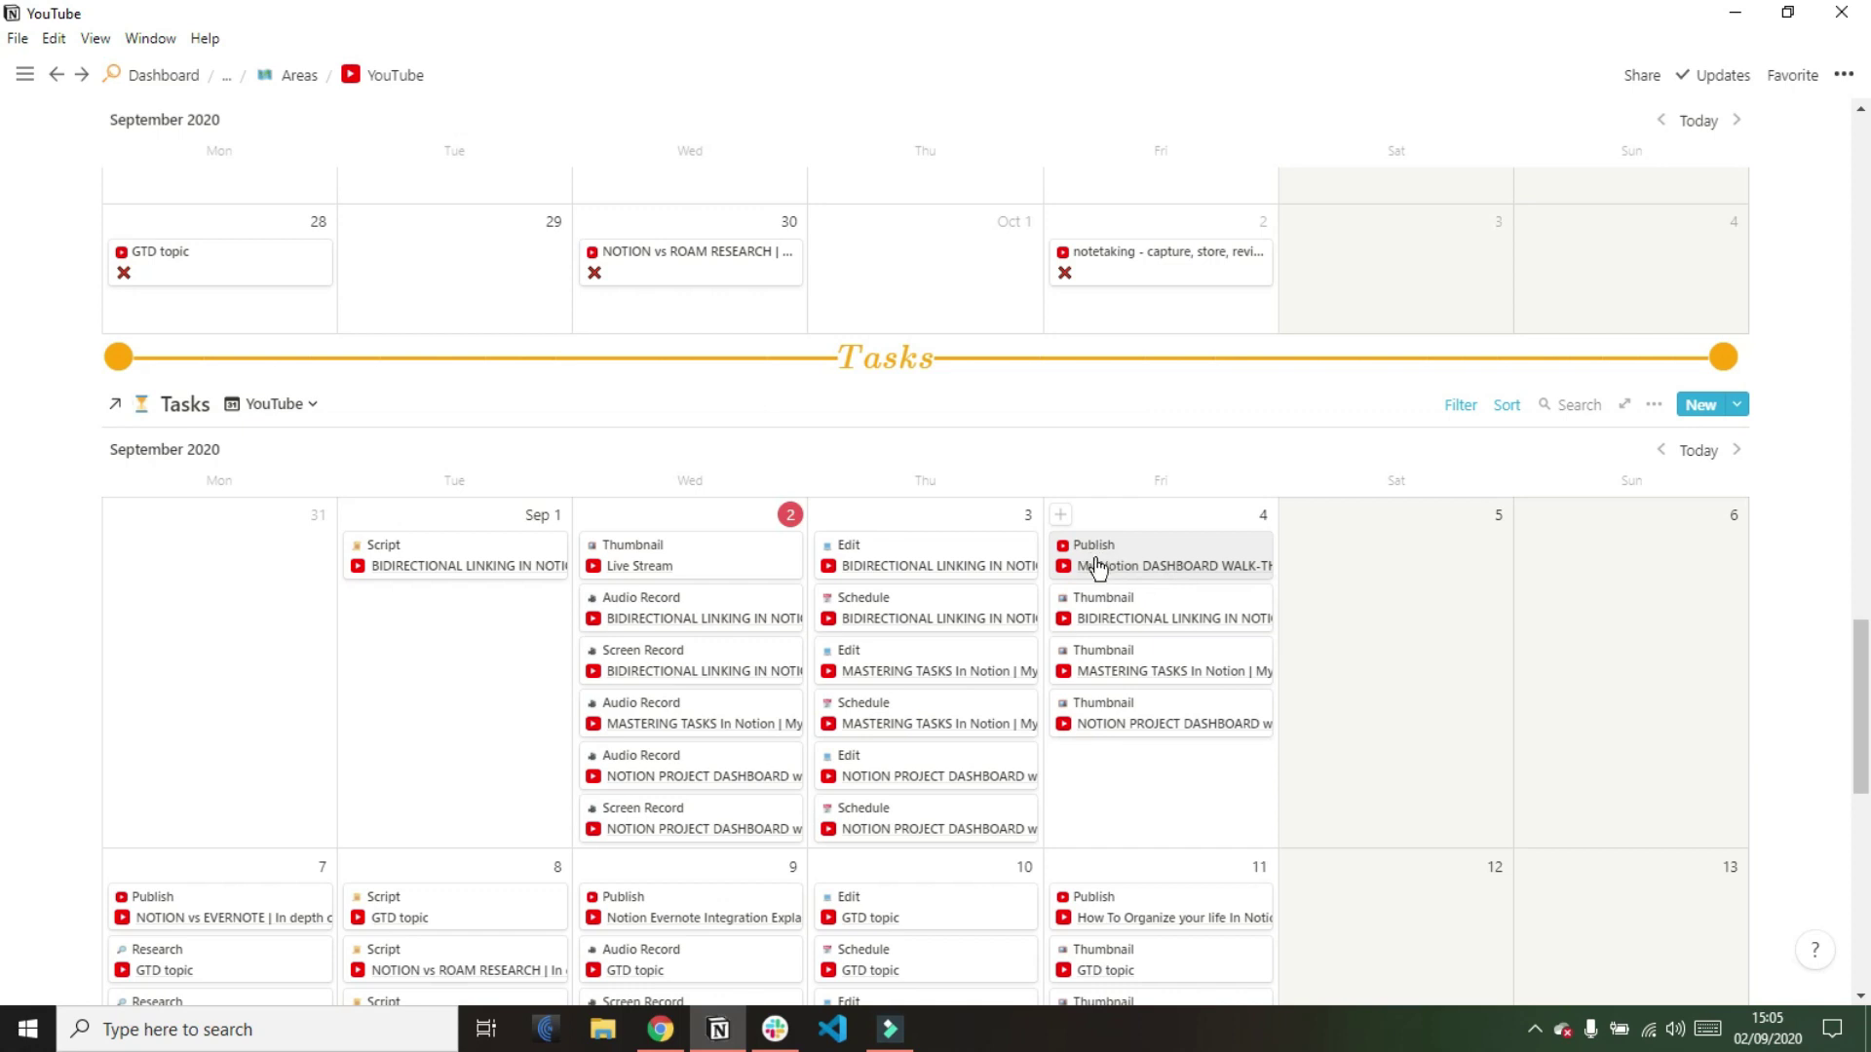
Filter the YouTube task calendar to hide tasks already marked Done
click(1452, 405)
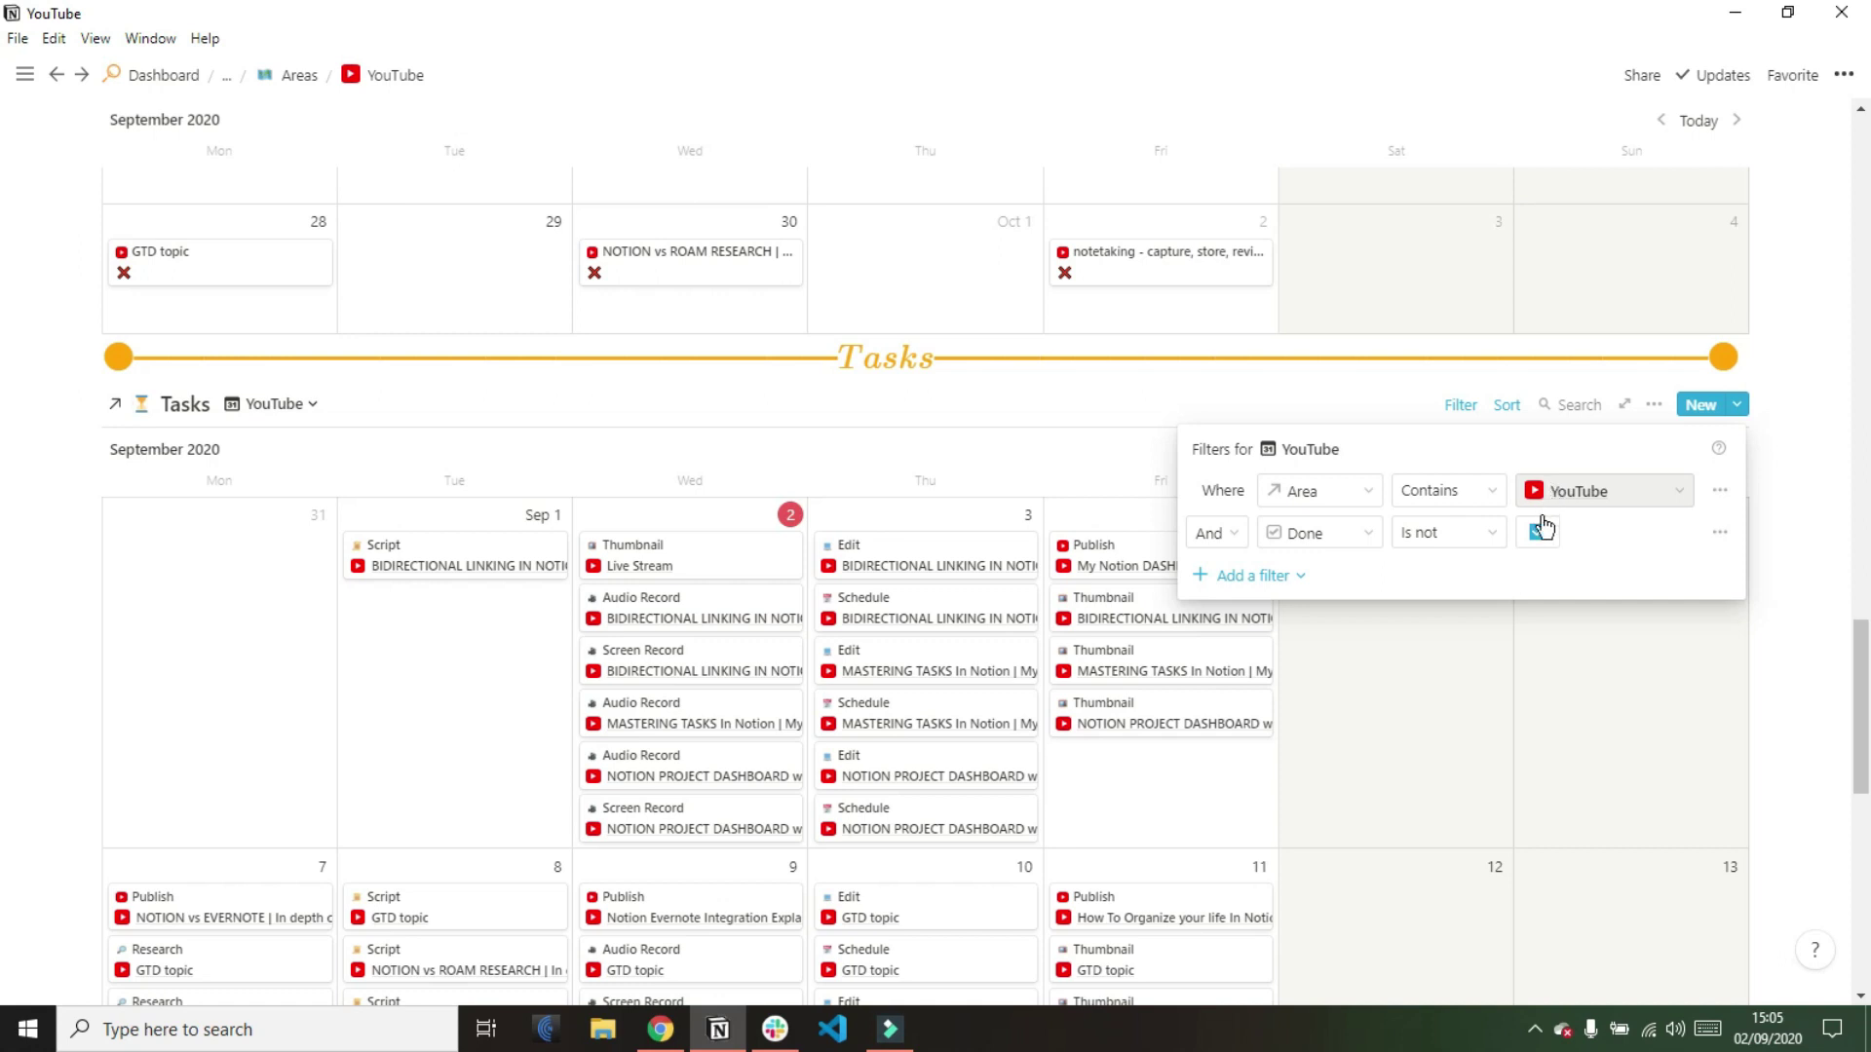
click(1539, 532)
click(1439, 676)
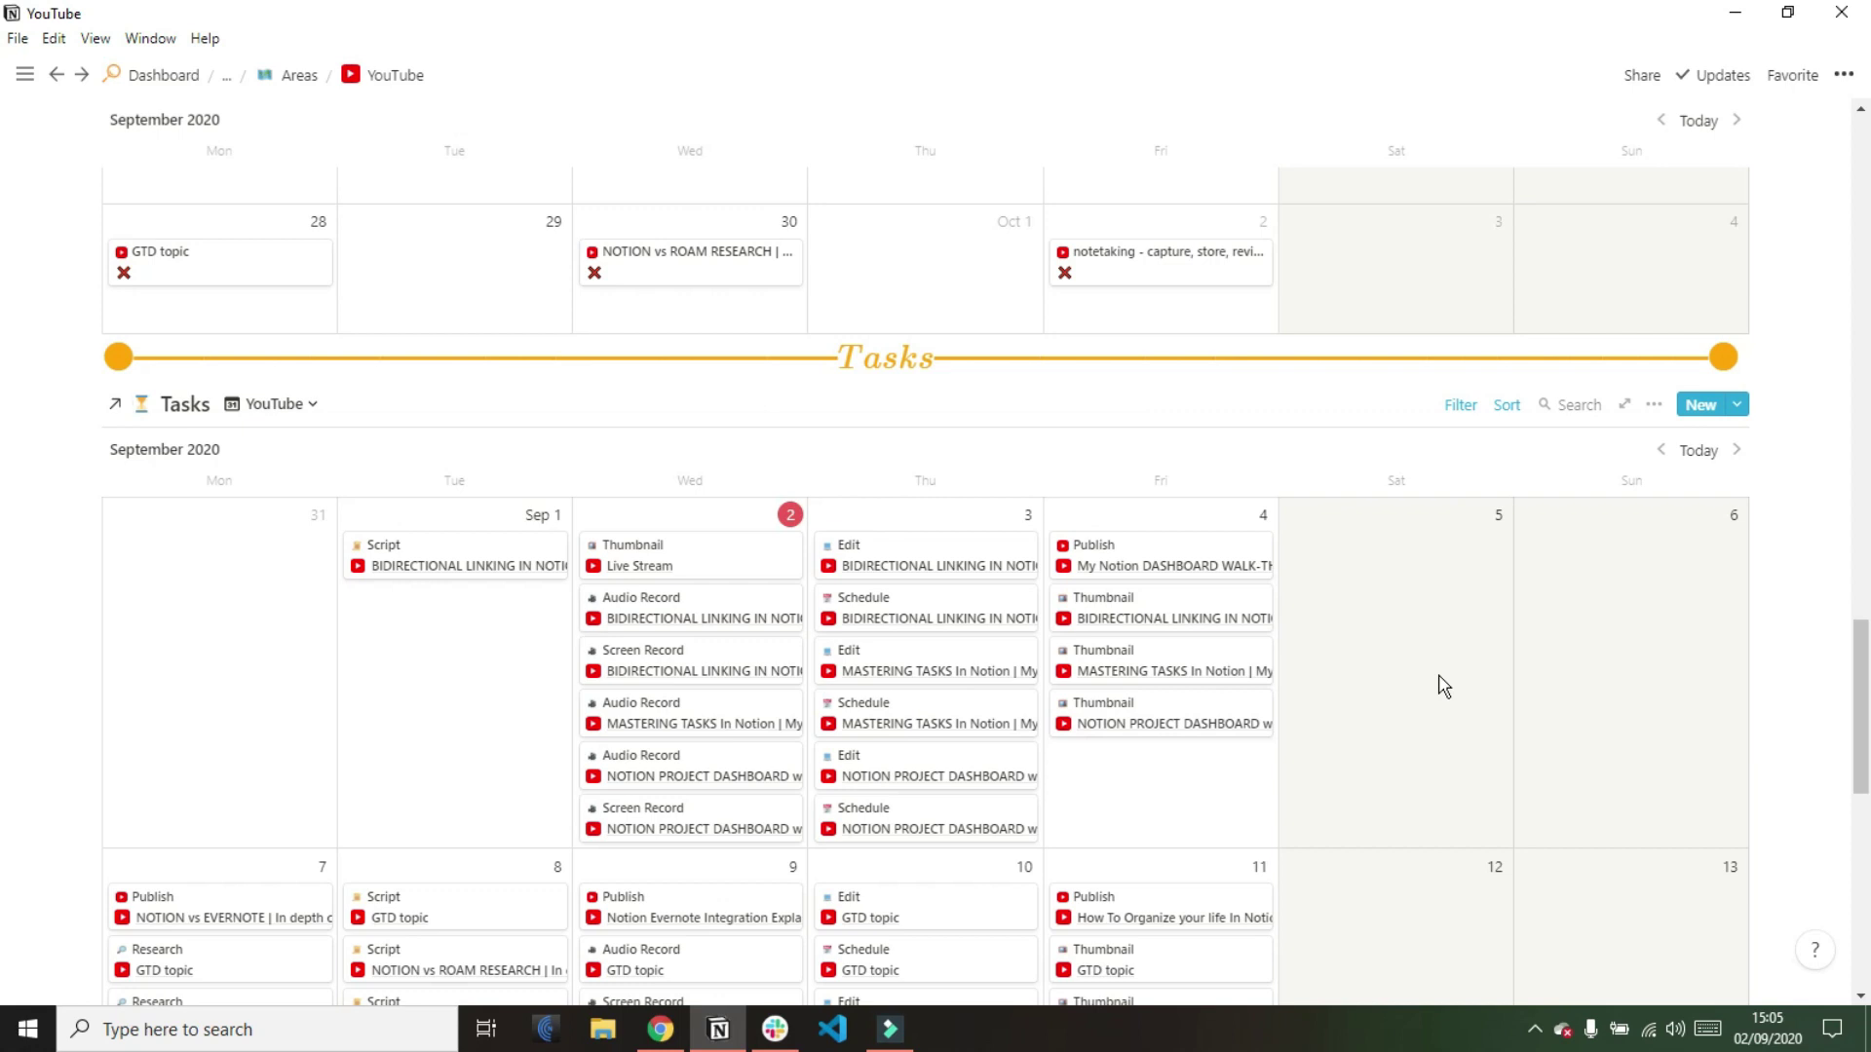